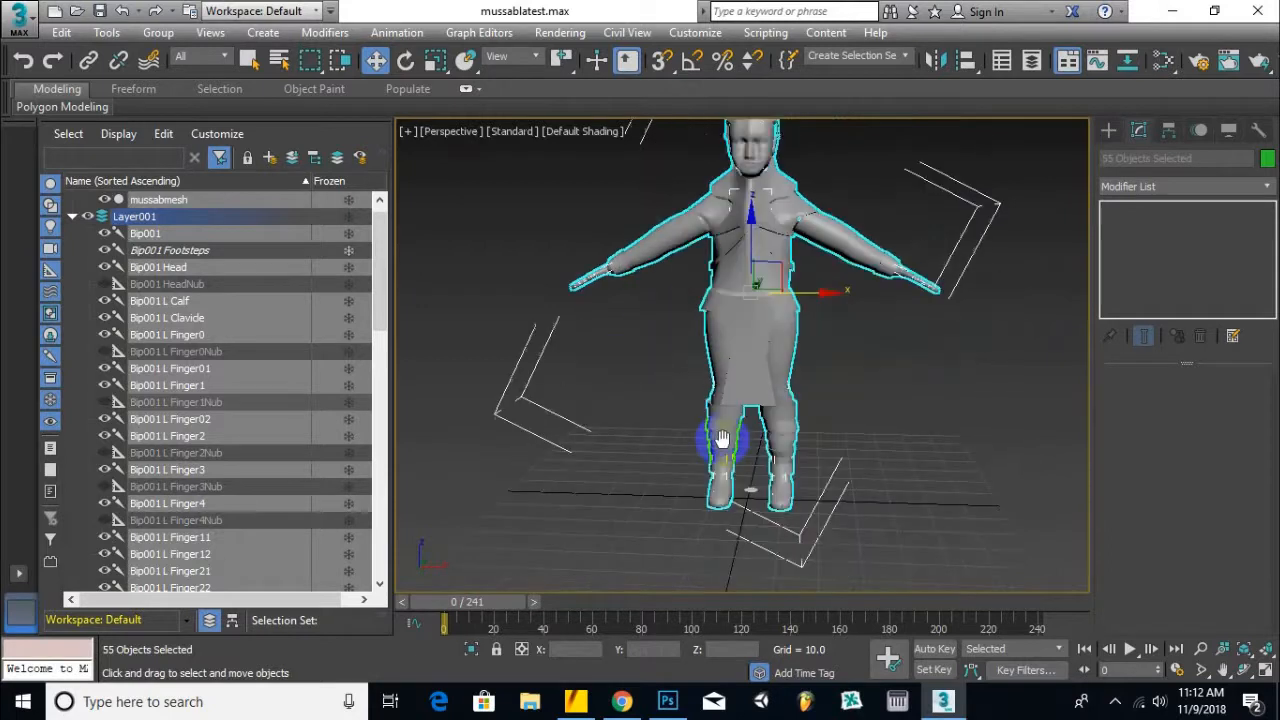
# Clear the selection of the character mesh and its biped objects.
pyautogui.scroll(5, 806, 289)
pyautogui.scroll(-1, 806, 289)
pyautogui.moveTo(776, 284); pyautogui.dragTo(680, 328, button='middle')
pyautogui.scroll(-2, 891, 397)
pyautogui.scroll(-3, 672, 355)
pyautogui.moveTo(712, 374)
pyautogui.keyDown('alt'); pyautogui.mouseDown(button='middle')
pyautogui.moveTo(729, 397)
pyautogui.moveTo(700, 406)
pyautogui.moveTo(713, 373)
pyautogui.mouseUp(button='middle'); pyautogui.keyUp('alt')
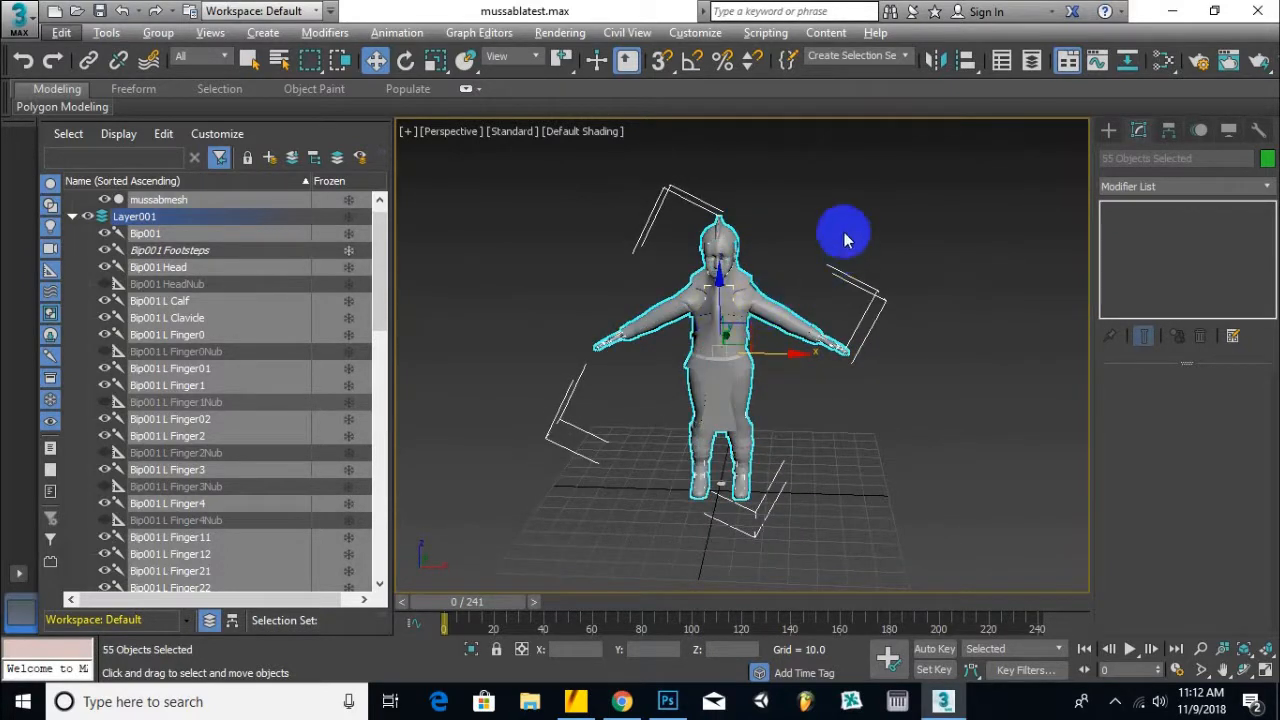
pyautogui.click(849, 247)
# Examine the mussabmesh character model from several angles and distances in the Perspective view.
pyautogui.keyDown('alt'); pyautogui.moveTo(751, 320); pyautogui.dragTo(820, 292, button='middle'); pyautogui.keyUp('alt')
pyautogui.scroll(3, 822, 292)
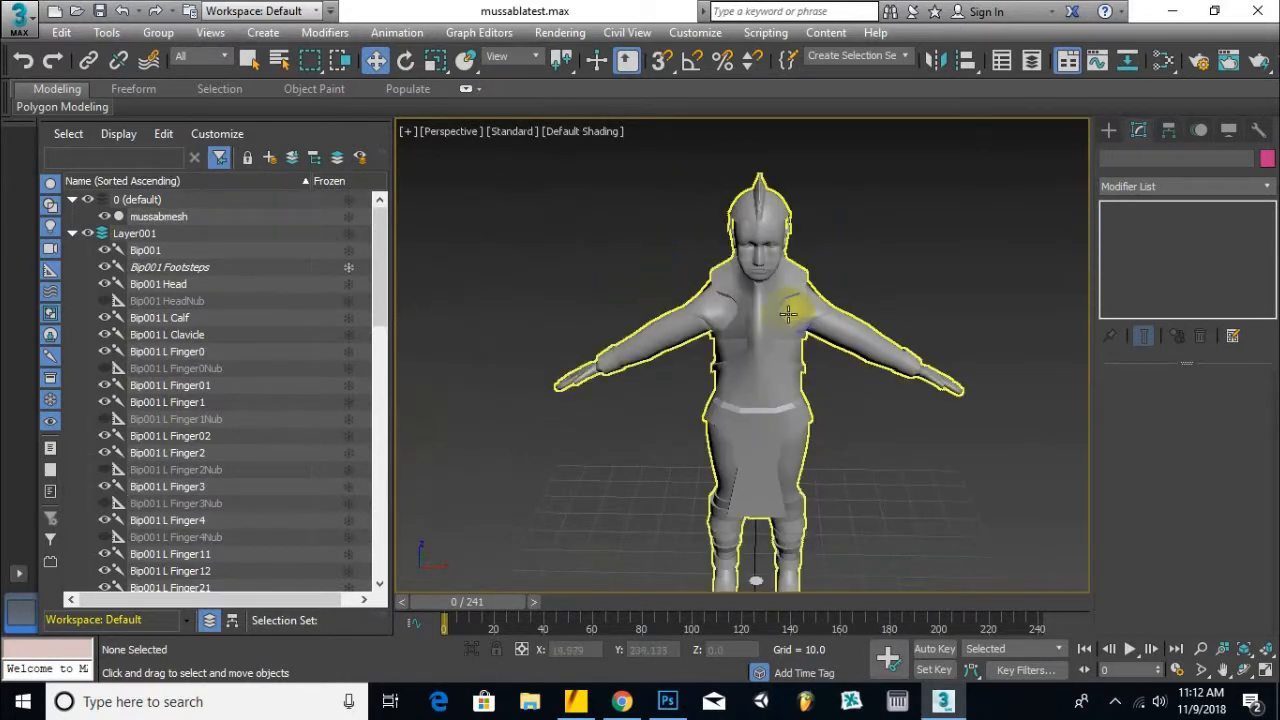
pyautogui.moveTo(788, 303); pyautogui.dragTo(768, 318, button='middle')
pyautogui.scroll(-3, 798, 296)
pyautogui.moveTo(784, 408); pyautogui.dragTo(772, 388, button='middle')
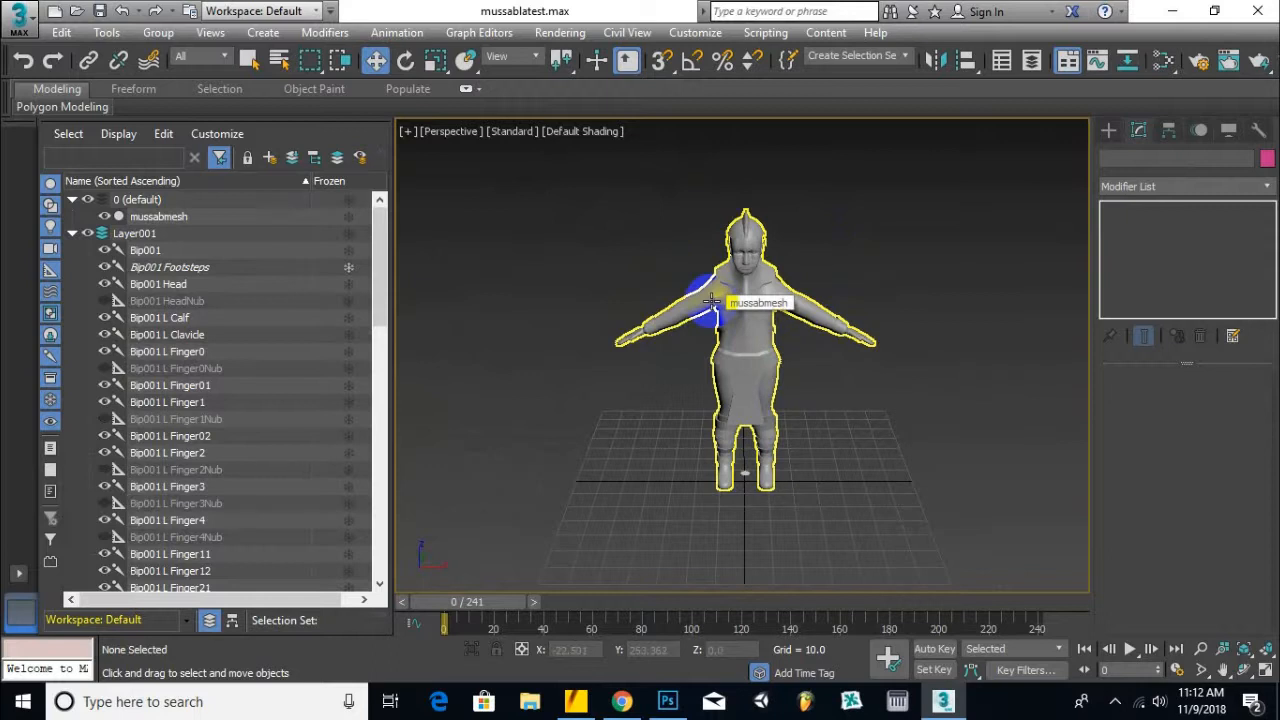
pyautogui.scroll(2, 658, 298)
pyautogui.moveTo(615, 316)
pyautogui.keyDown('alt'); pyautogui.mouseDown(button='middle')
pyautogui.moveTo(624, 323)
pyautogui.moveTo(621, 313)
pyautogui.mouseUp(button='middle'); pyautogui.keyUp('alt')
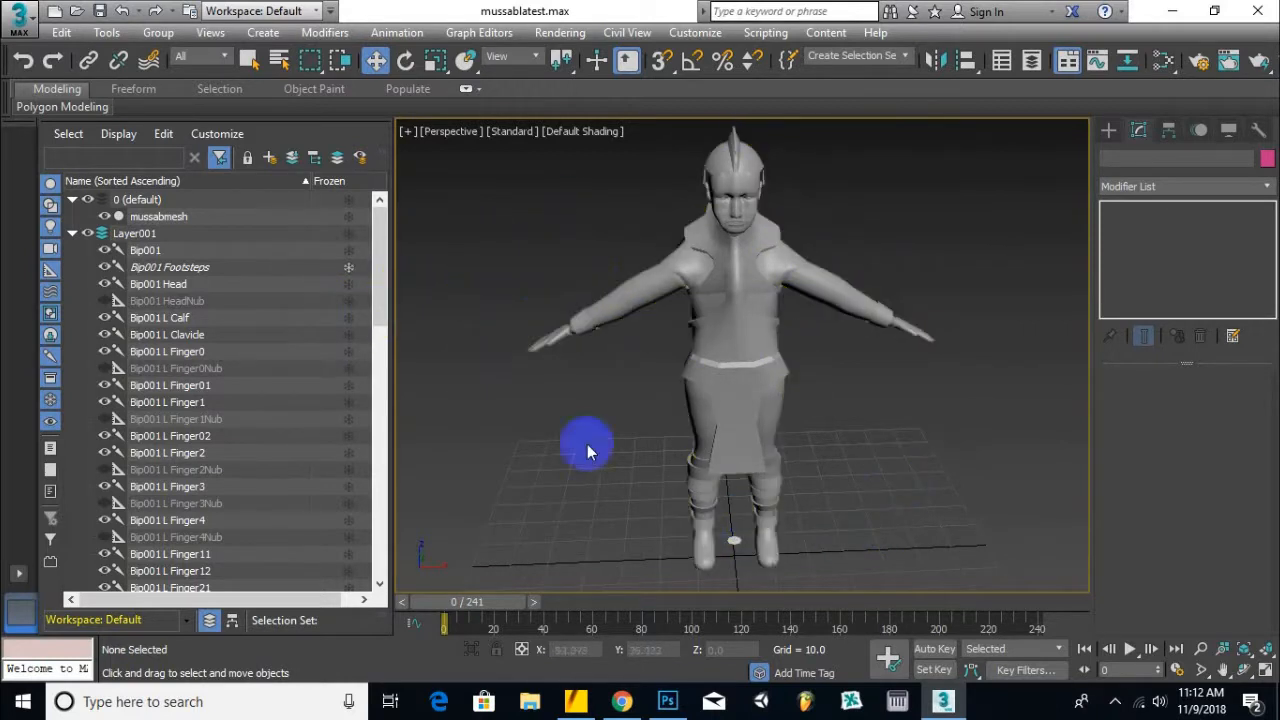
pyautogui.moveTo(899, 246); pyautogui.dragTo(917, 329, button='middle')
pyautogui.scroll(3, 780, 391)
pyautogui.keyDown('alt'); pyautogui.moveTo(780, 391); pyautogui.dragTo(647, 332, button='middle'); pyautogui.keyUp('alt')
pyautogui.scroll(-3, 701, 390)
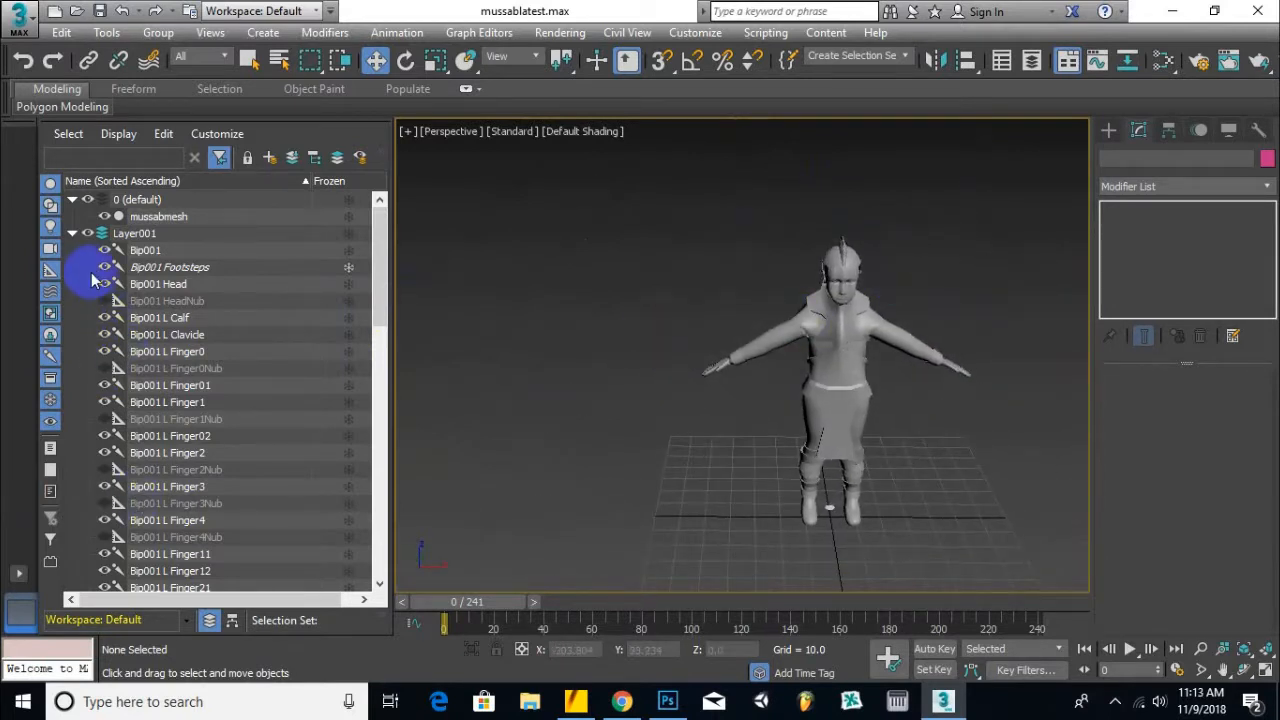
# Hide Layer001 with the biped objects and collapse its contents in the scene list.
pyautogui.click(88, 233)
pyautogui.click(72, 234)
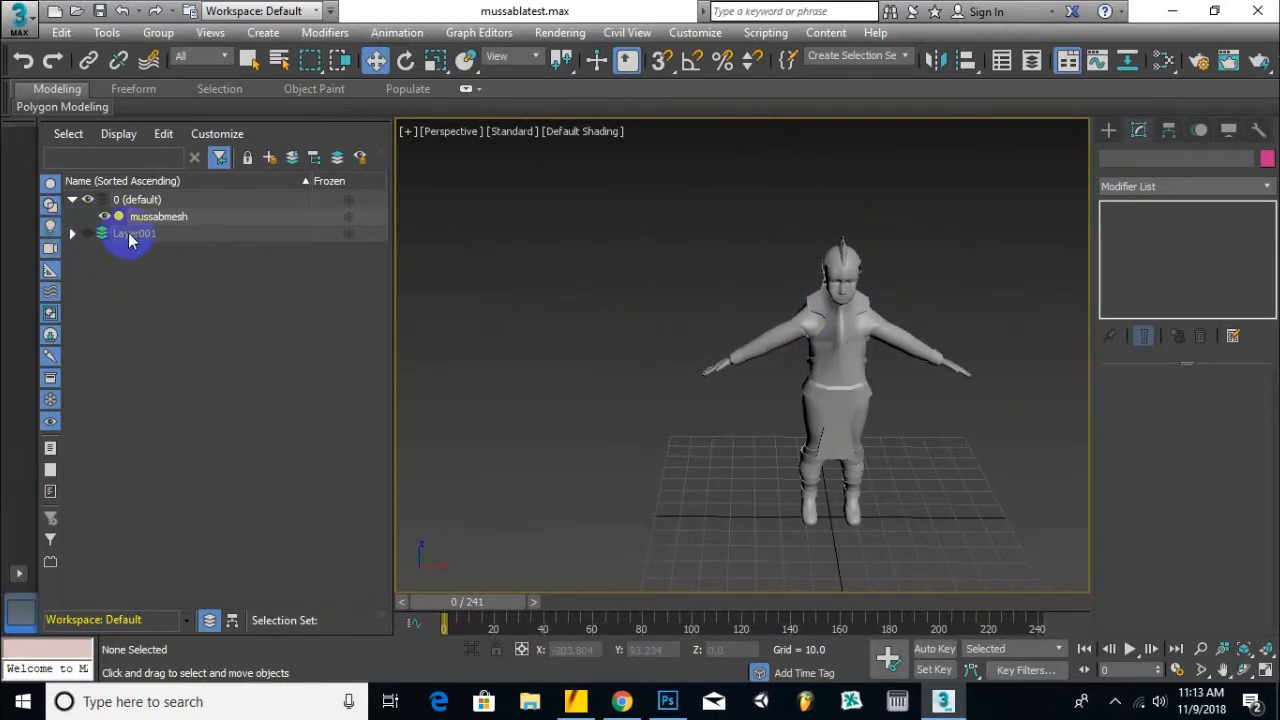
pyautogui.moveTo(629, 408); pyautogui.dragTo(680, 405, button='middle')
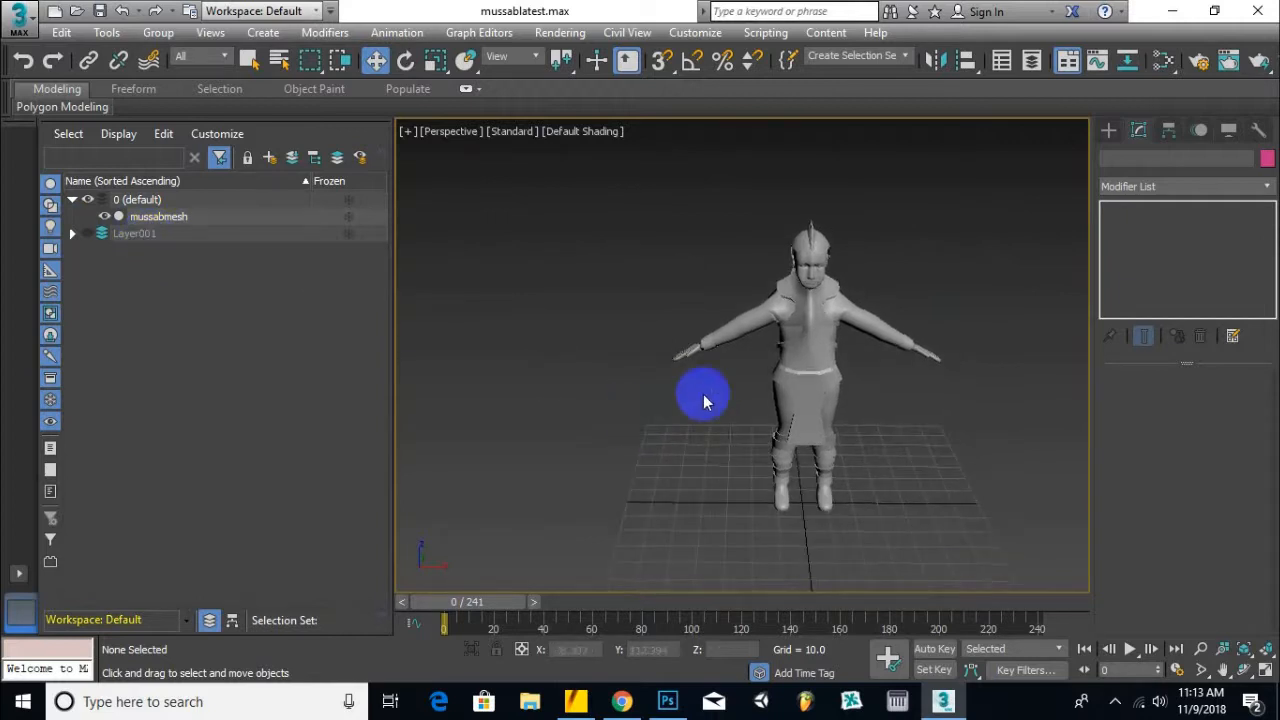
# Select the mussabmesh character and add an Unwrap UVW modifier above its Skin modifier.
pyautogui.moveTo(950, 172); pyautogui.dragTo(597, 544)
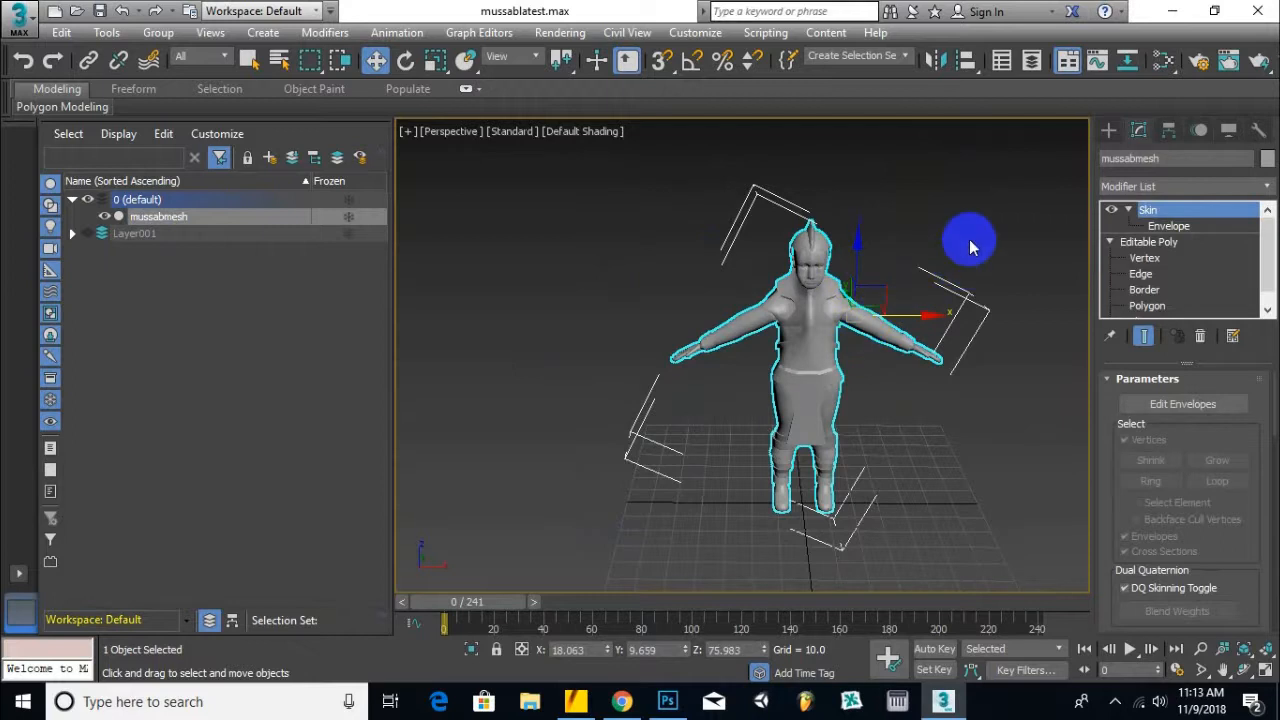
pyautogui.moveTo(969, 240); pyautogui.dragTo(893, 232, button='middle')
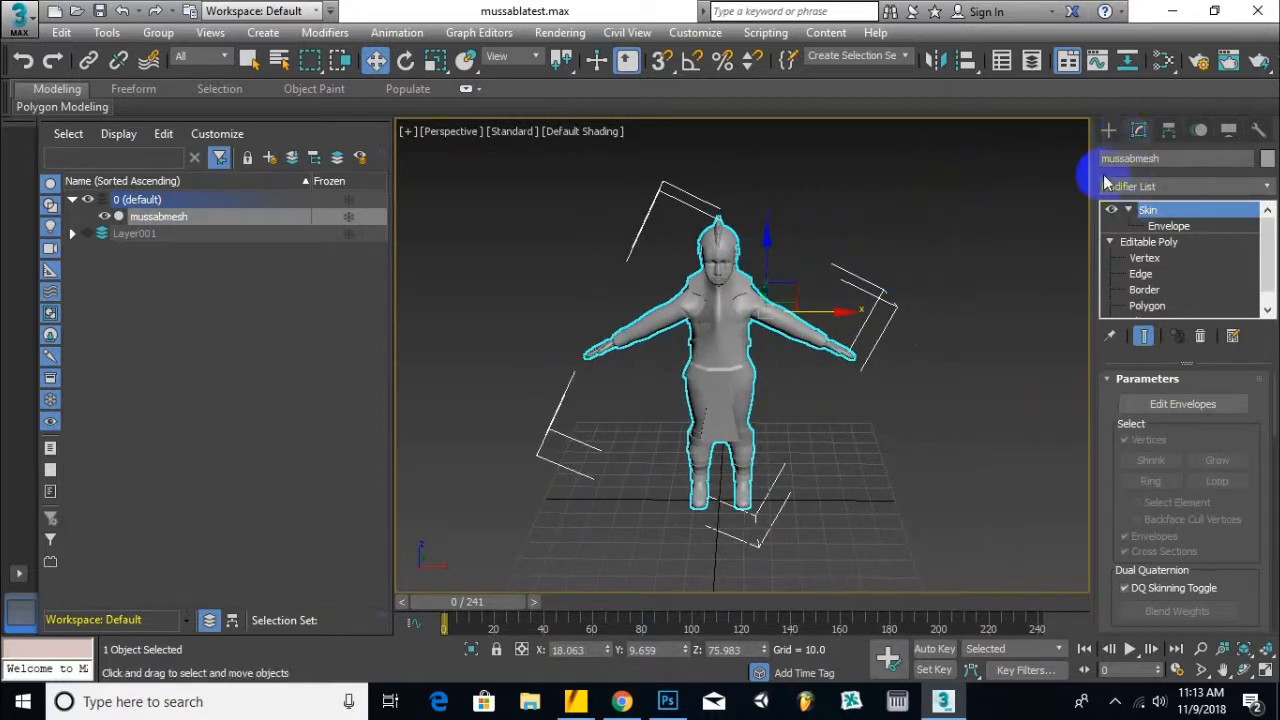
pyautogui.click(1148, 187)
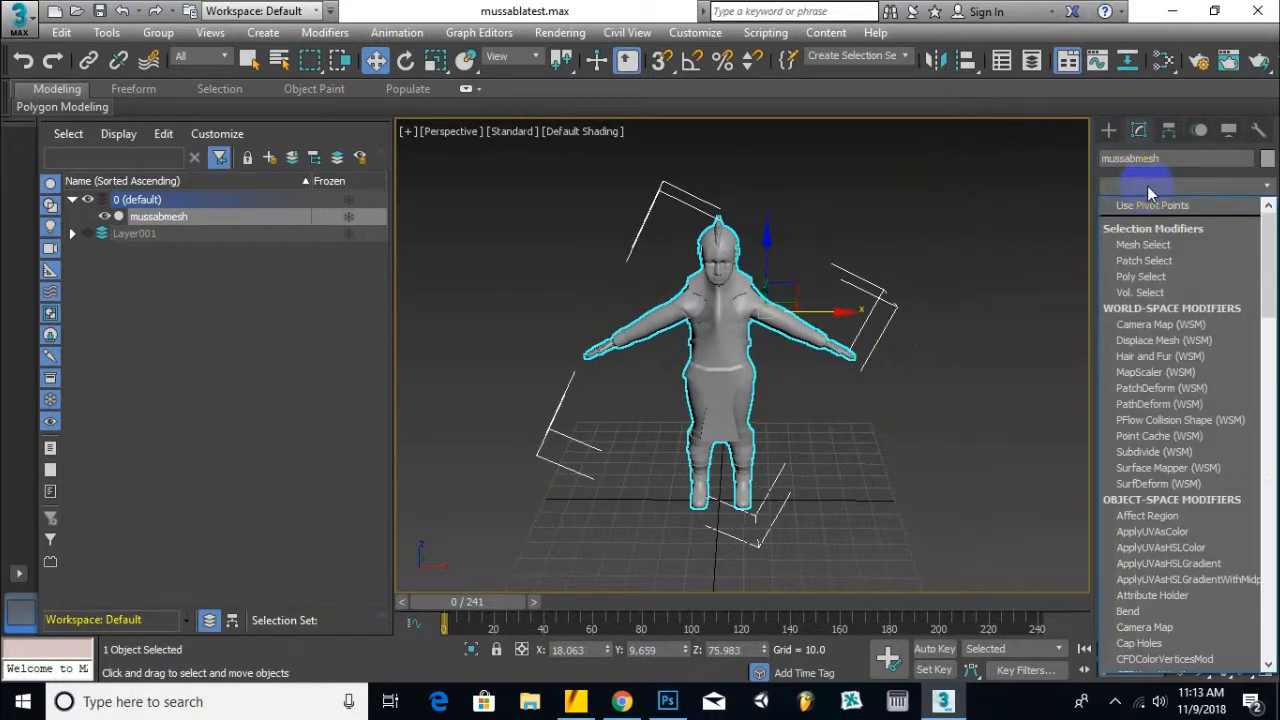
pyautogui.press('u')
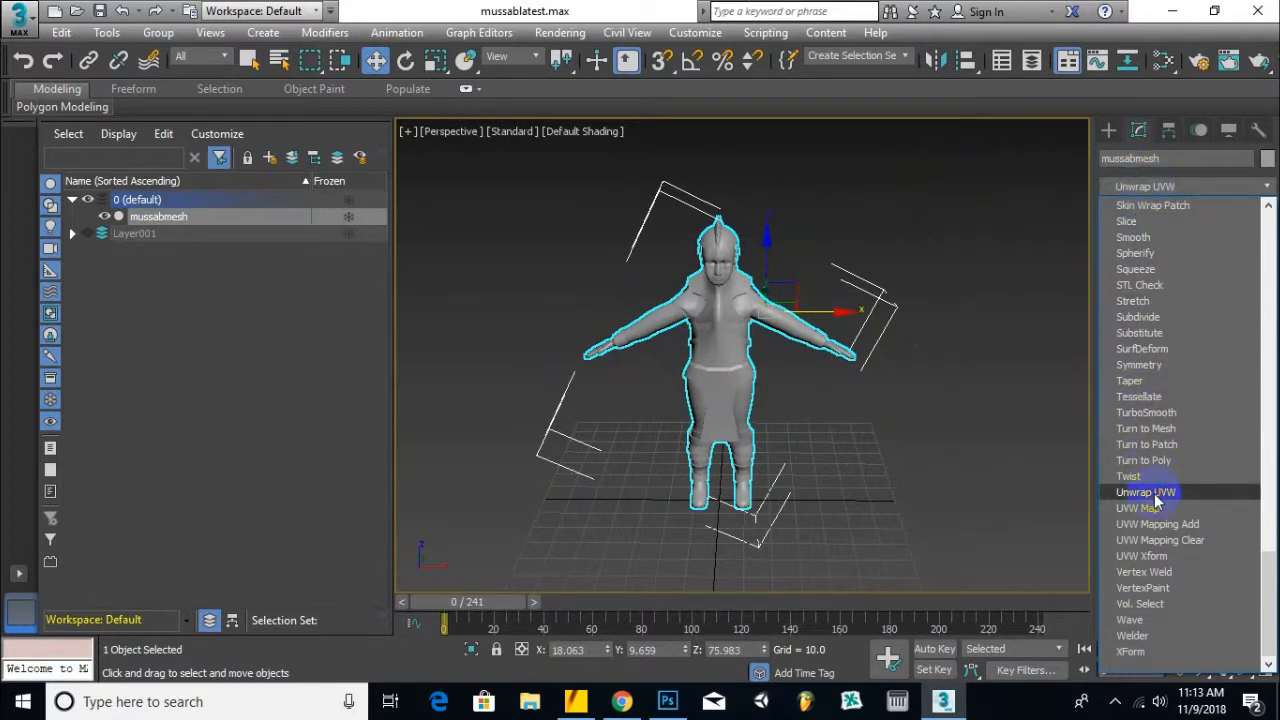
pyautogui.click(1150, 493)
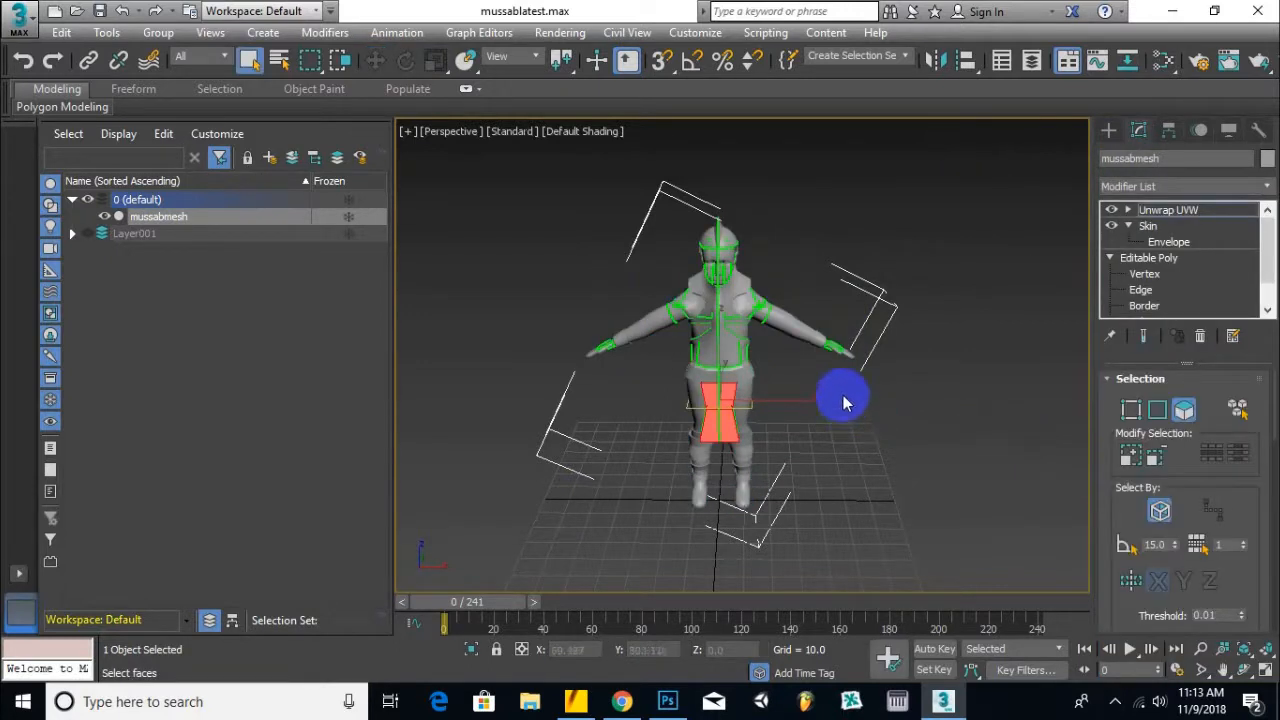
# Try a region selection of polygons on the character's left side with Ignore Backfacing on.
pyautogui.scroll(3, 808, 314)
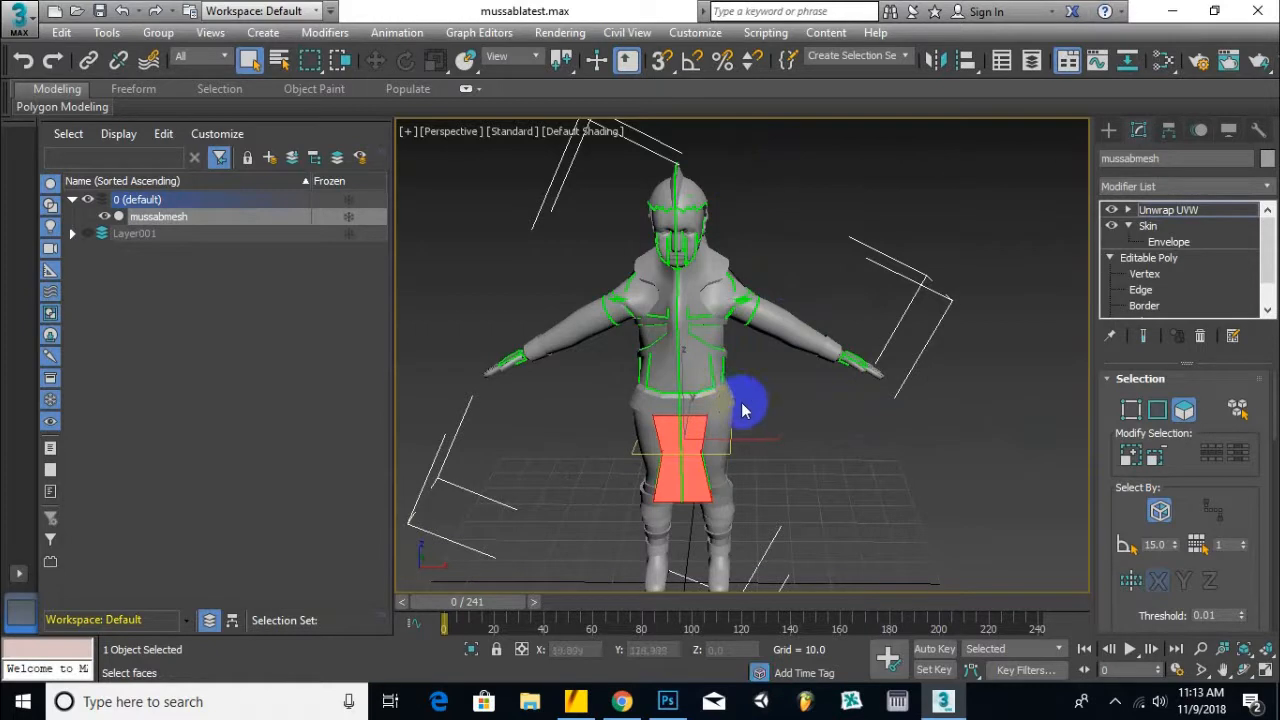
pyautogui.keyDown('alt'); pyautogui.moveTo(687, 327); pyautogui.dragTo(732, 420, button='middle'); pyautogui.keyUp('alt')
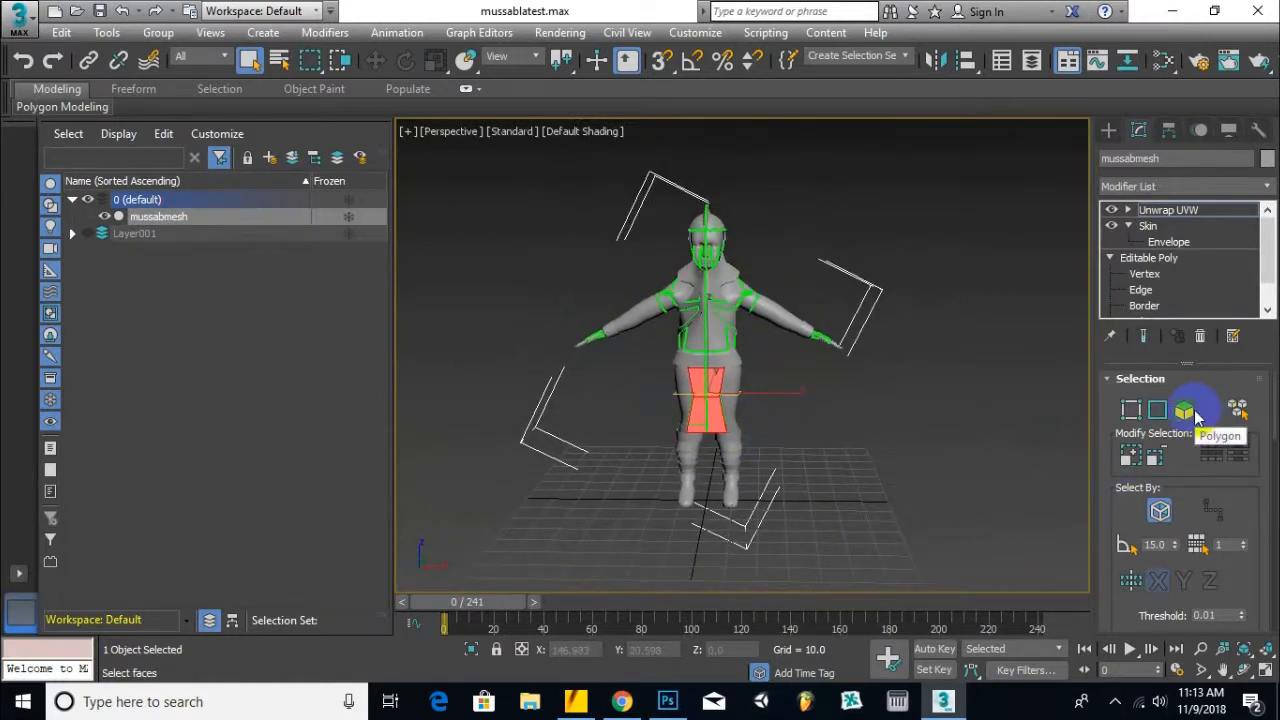
pyautogui.scroll(-1, 1219, 437)
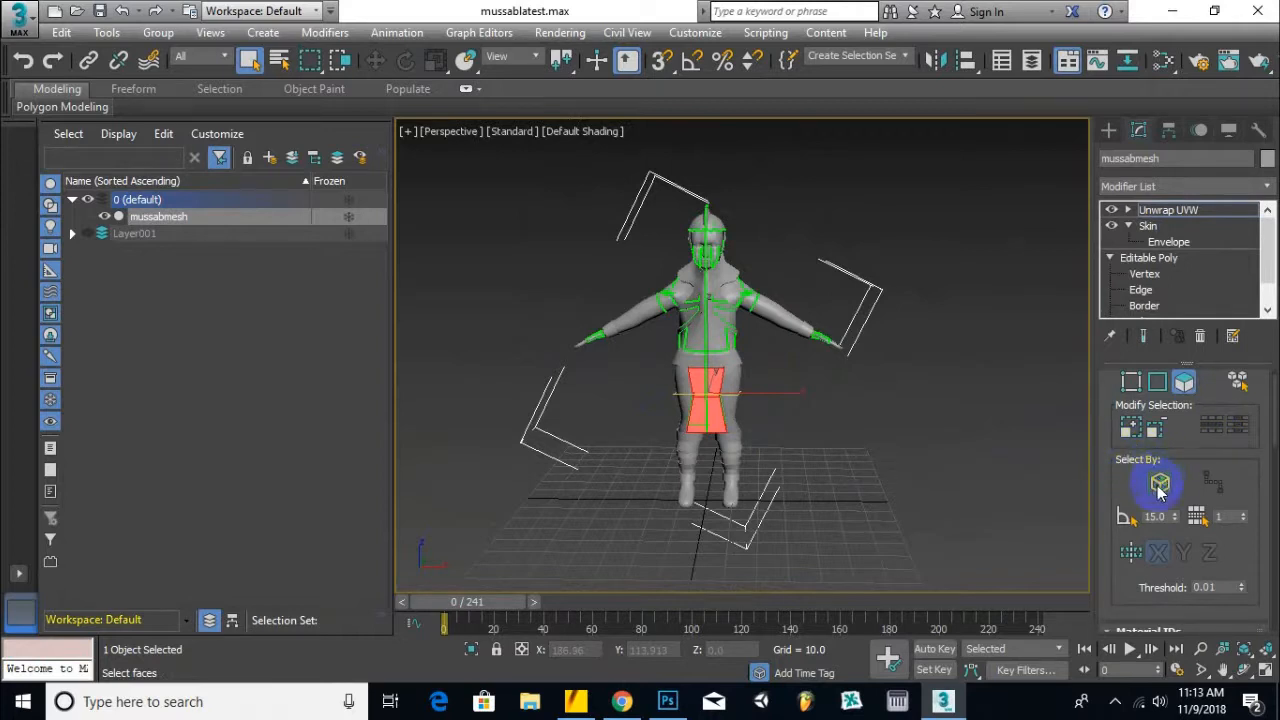
pyautogui.click(1160, 484)
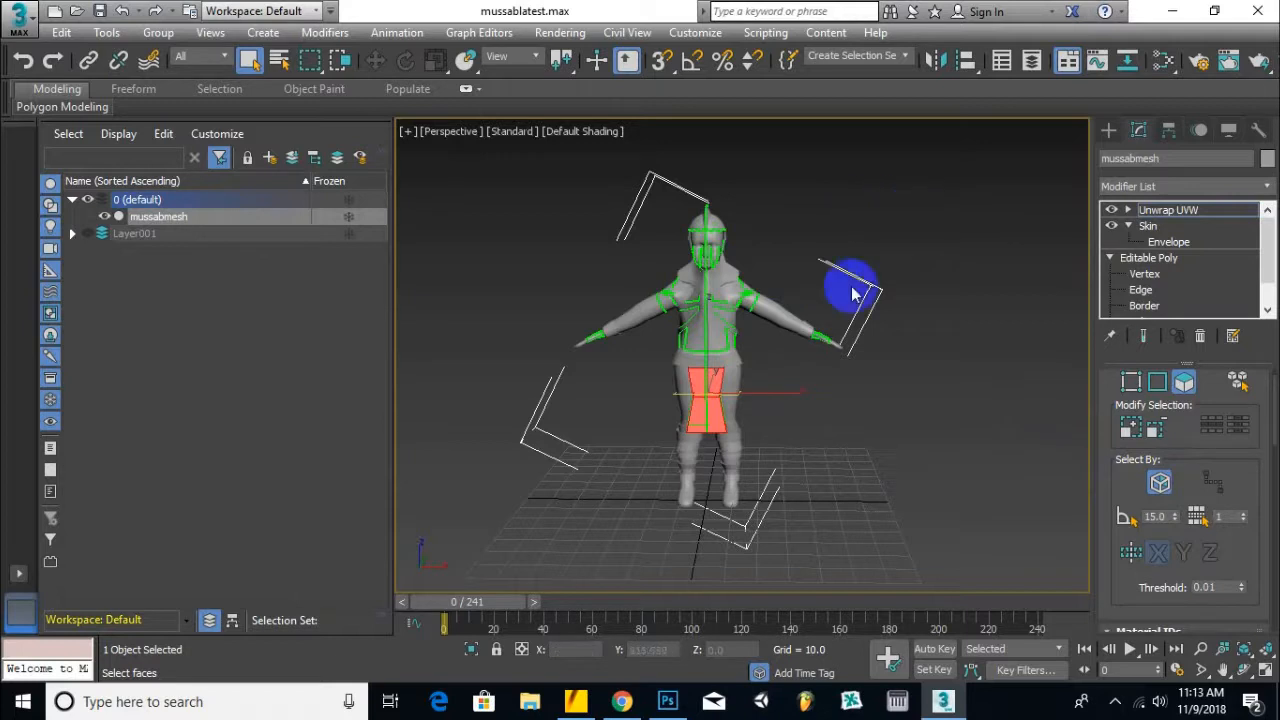
pyautogui.scroll(2, 814, 271)
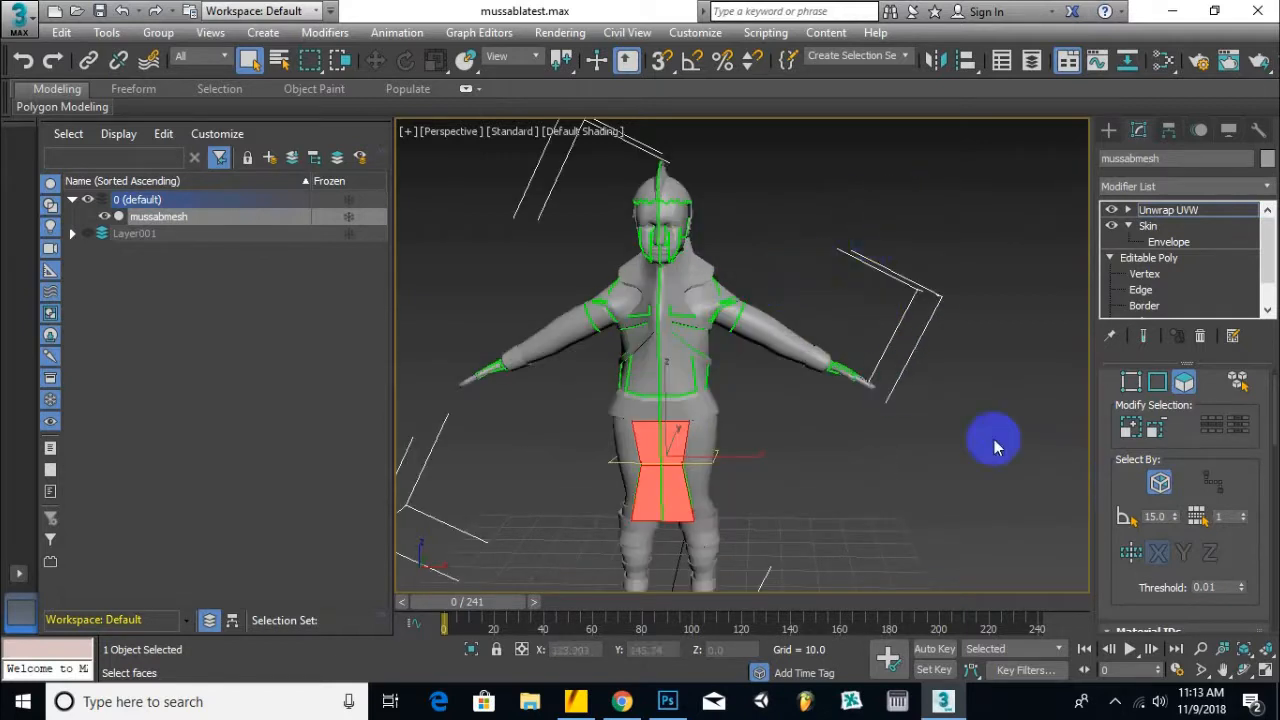
pyautogui.moveTo(796, 190); pyautogui.dragTo(708, 464)
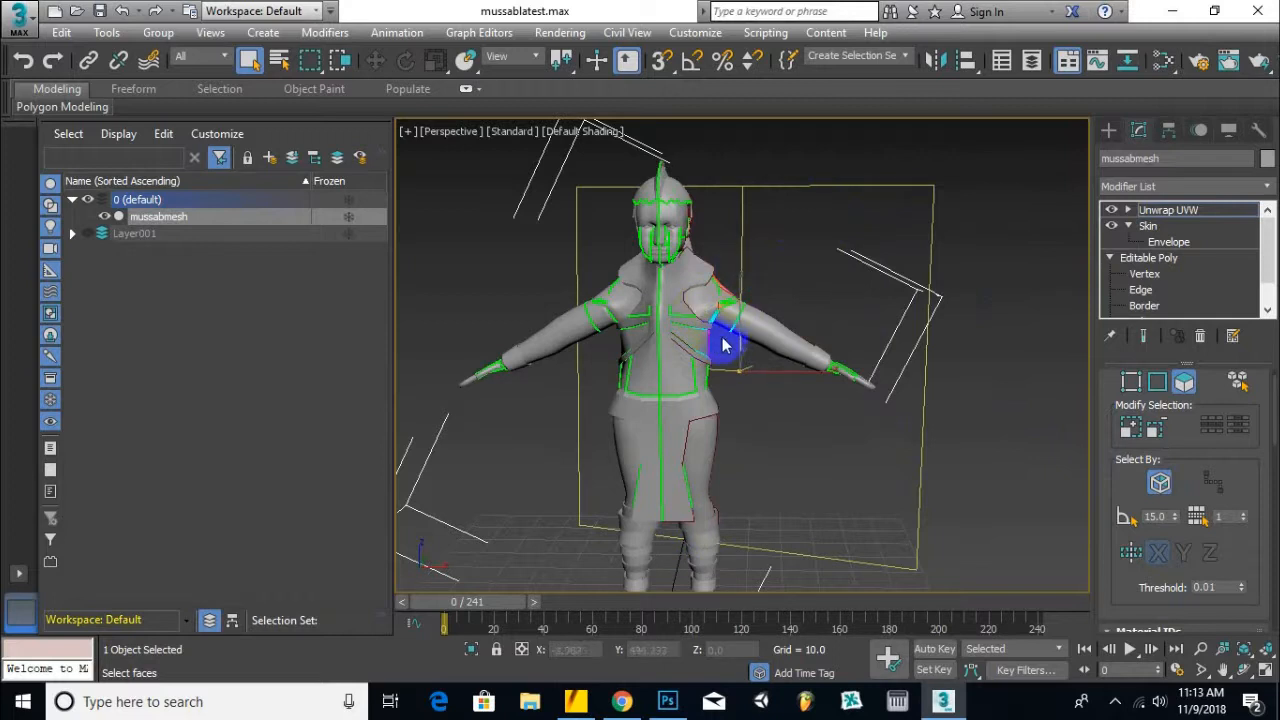
pyautogui.keyDown('alt'); pyautogui.moveTo(716, 313); pyautogui.dragTo(705, 344, button='middle'); pyautogui.keyUp('alt')
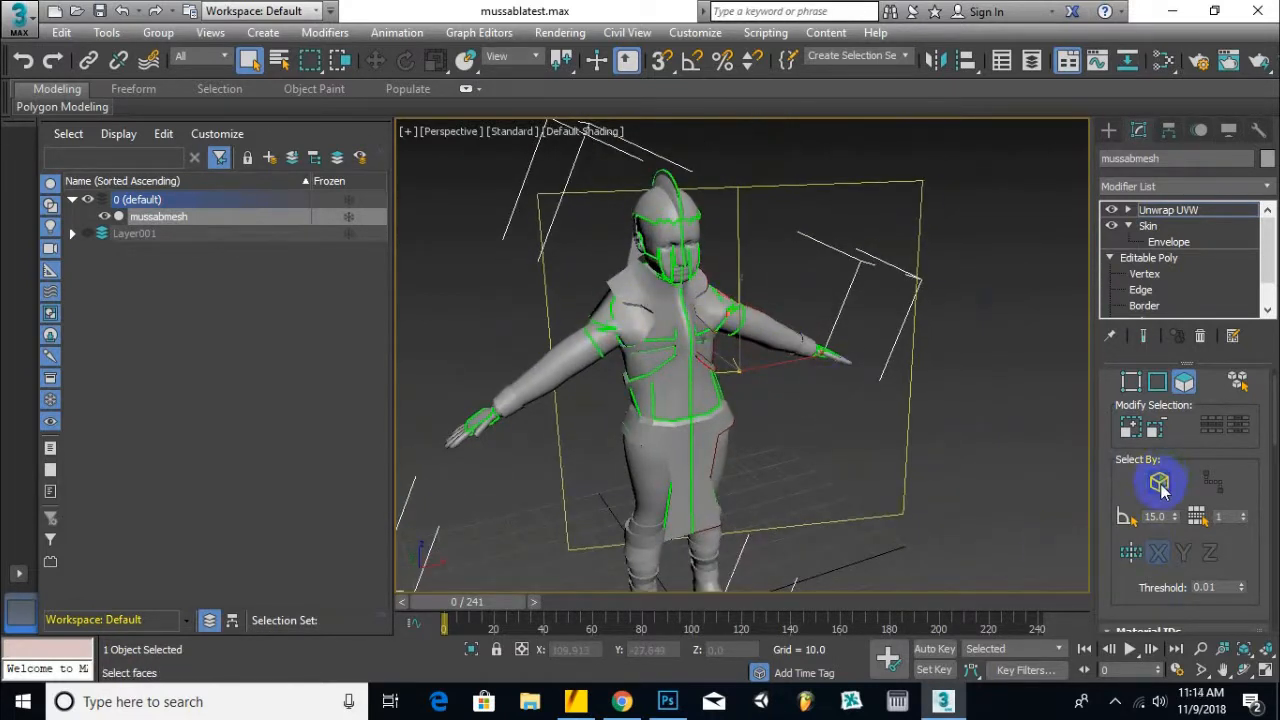
# Turn off Ignore Backfacing and select all polygons of the character mesh.
pyautogui.keyDown('alt'); pyautogui.moveTo(777, 443); pyautogui.dragTo(749, 429, button='middle'); pyautogui.keyUp('alt')
pyautogui.click(624, 500)
pyautogui.keyDown('alt'); pyautogui.moveTo(727, 546); pyautogui.dragTo(948, 367, button='middle'); pyautogui.keyUp('alt')
pyautogui.click(948, 367)
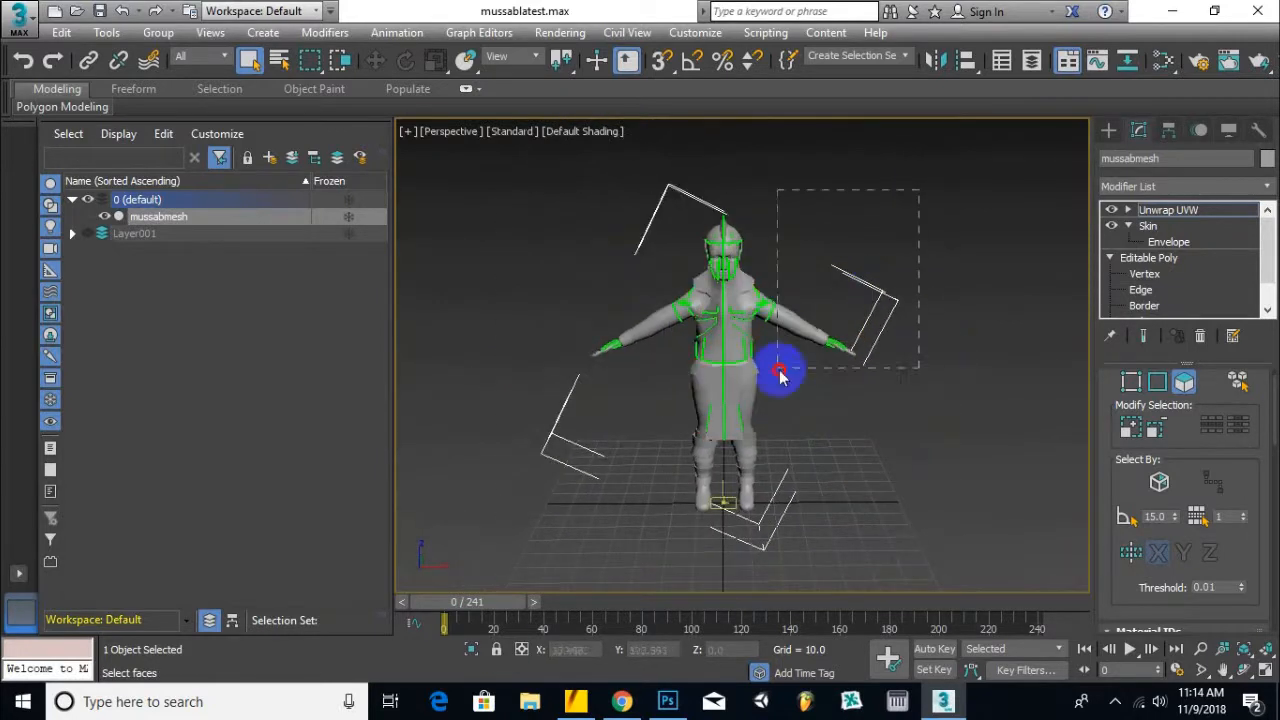
pyautogui.hotkey('ctrl', 'a')
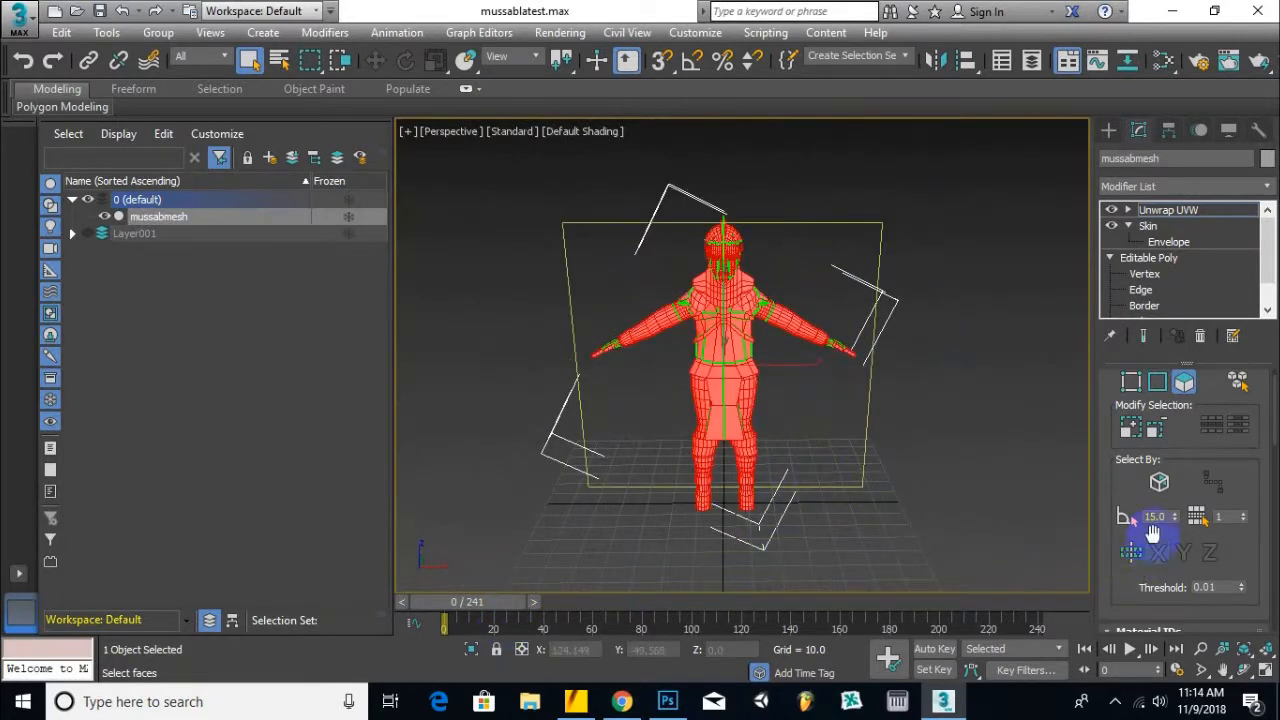
# Open the UV Editor for the selected polygons and place its window beside the character in the viewport.
pyautogui.scroll(-5, 1153, 533)
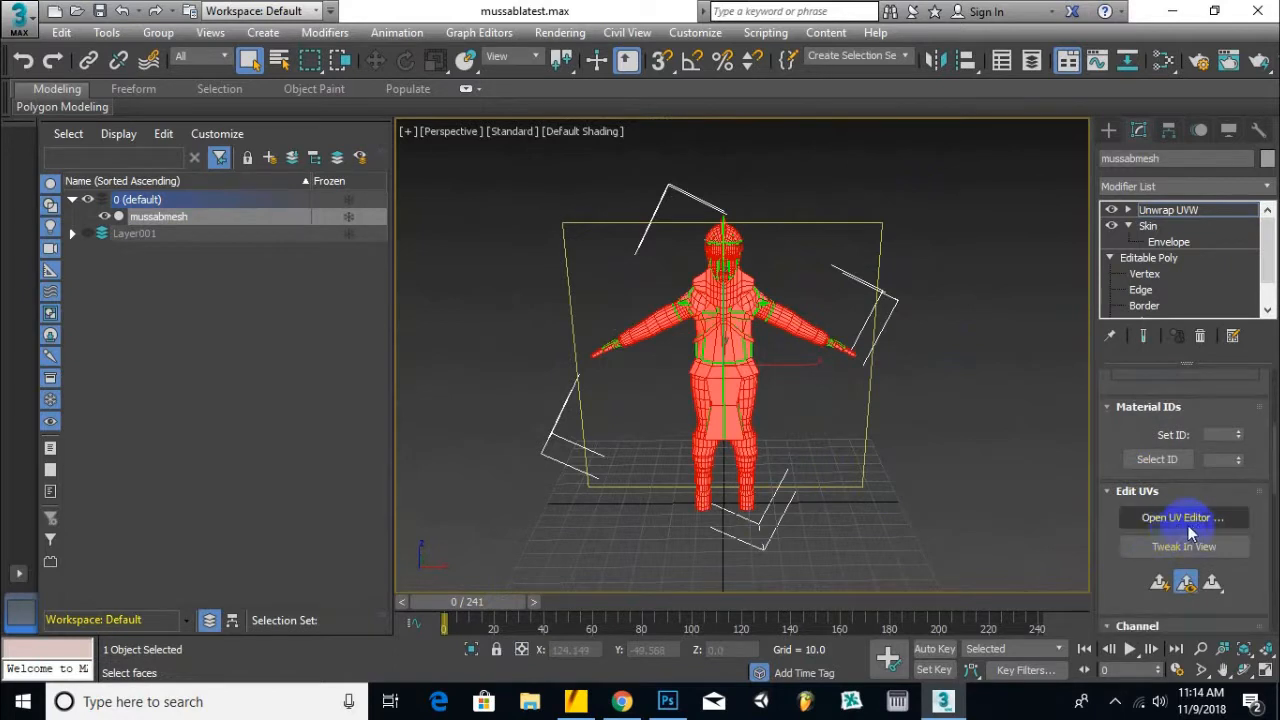
pyautogui.click(1178, 518)
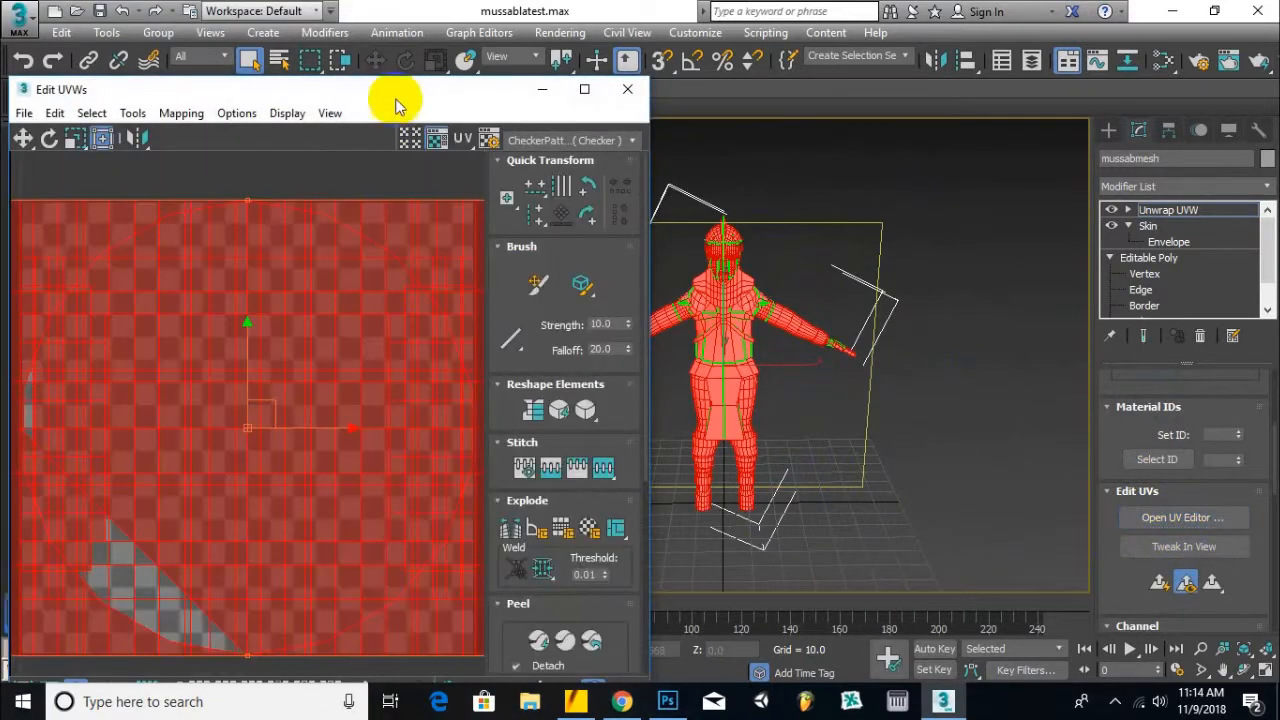
pyautogui.scroll(-3, 358, 425)
pyautogui.scroll(-1, 433, 555)
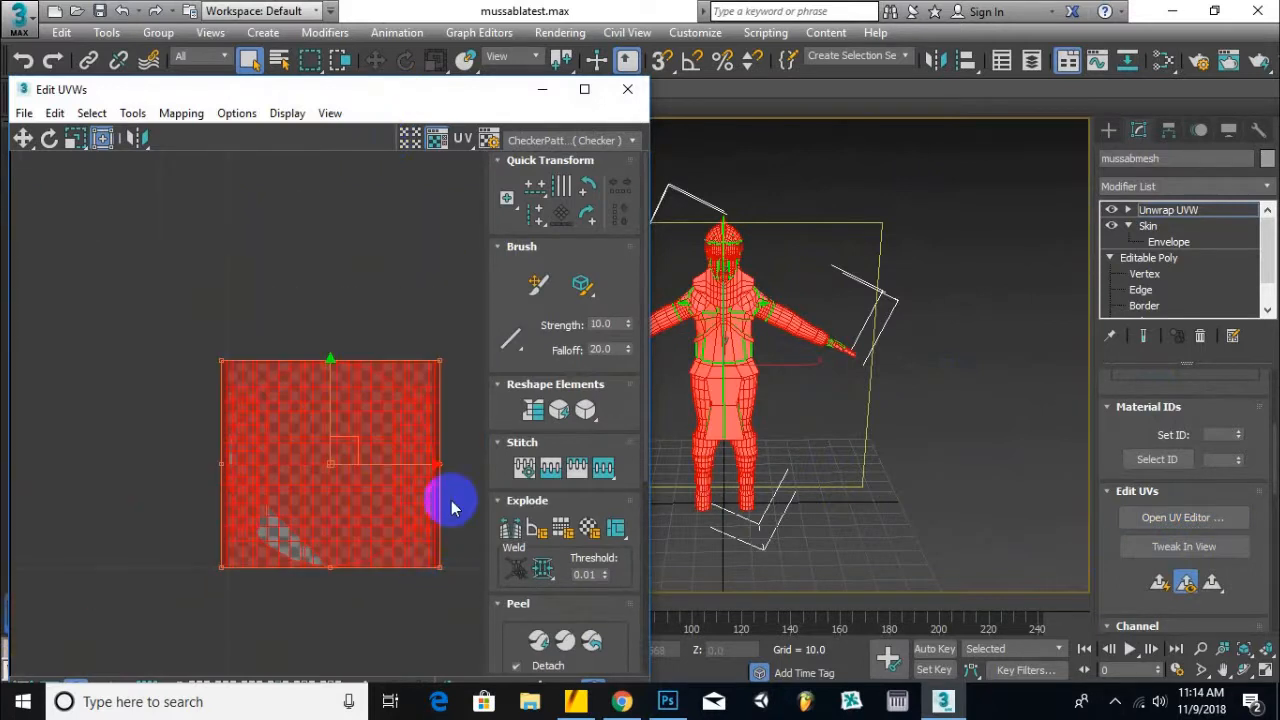
pyautogui.moveTo(500, 92); pyautogui.dragTo(554, 48)
pyautogui.click(344, 359)
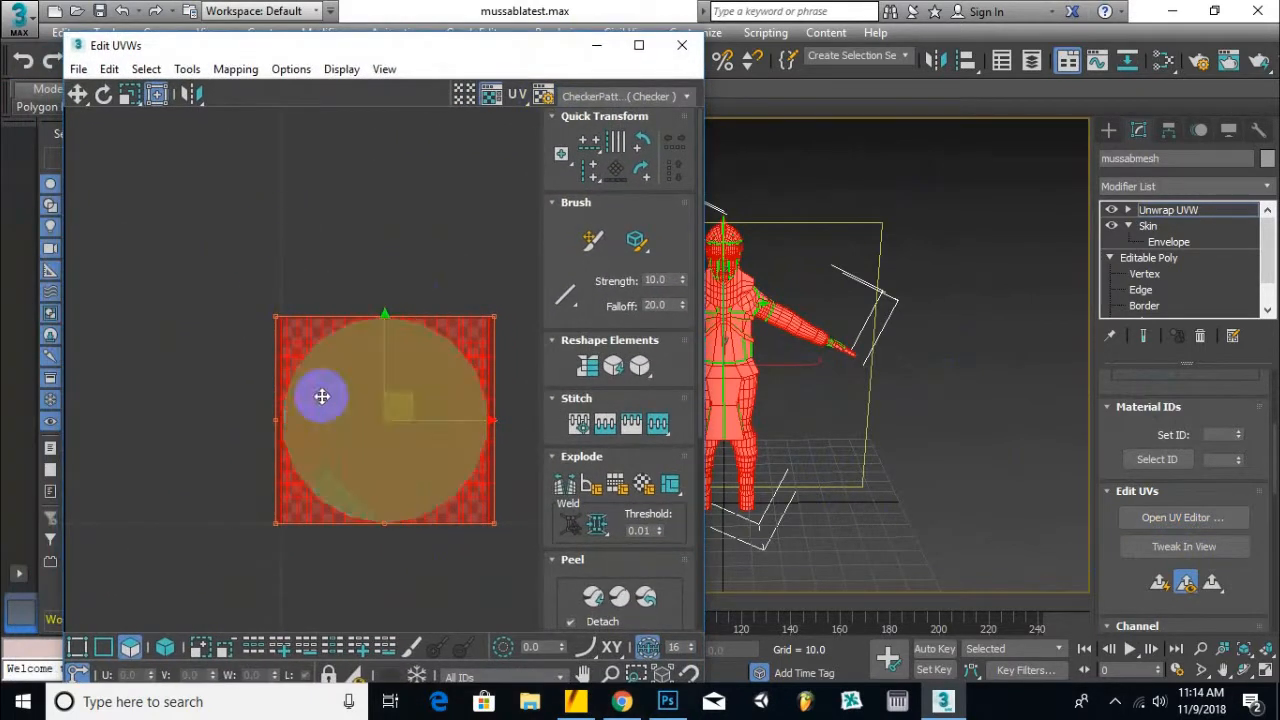
pyautogui.moveTo(474, 42); pyautogui.dragTo(426, 36)
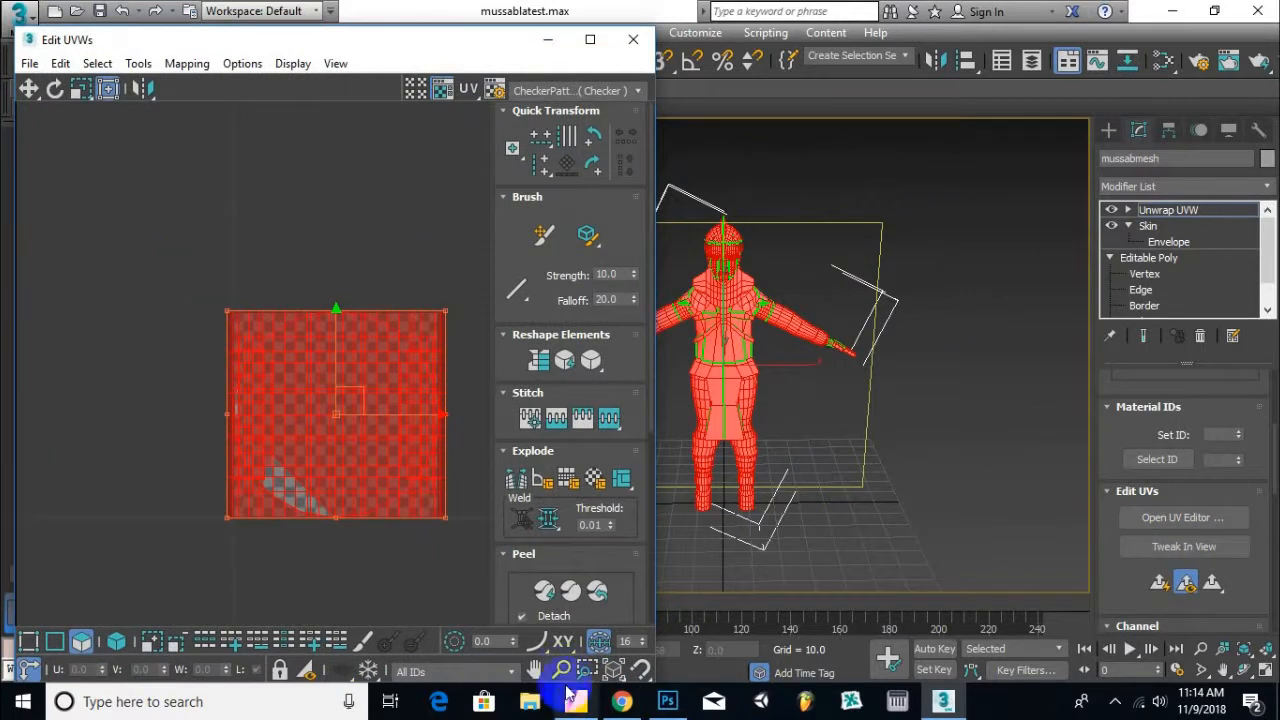
pyautogui.click(1114, 698)
pyautogui.click(373, 368)
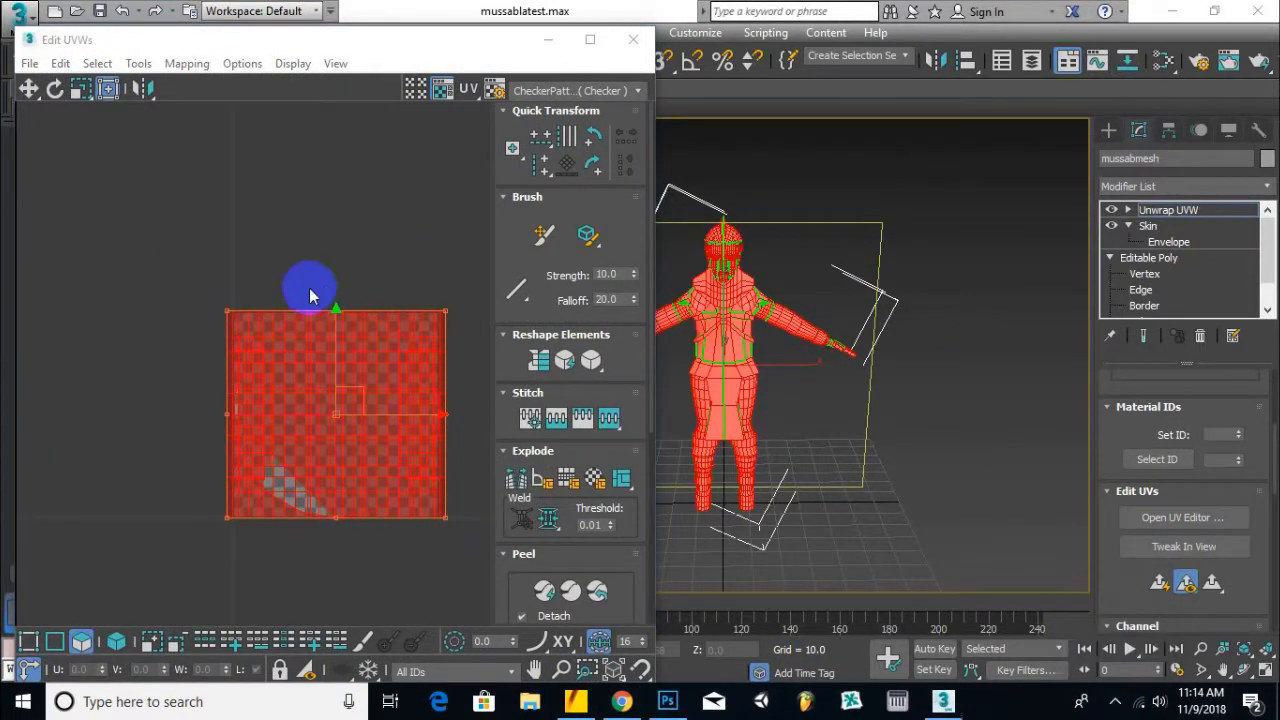
pyautogui.moveTo(405, 50); pyautogui.dragTo(441, 49)
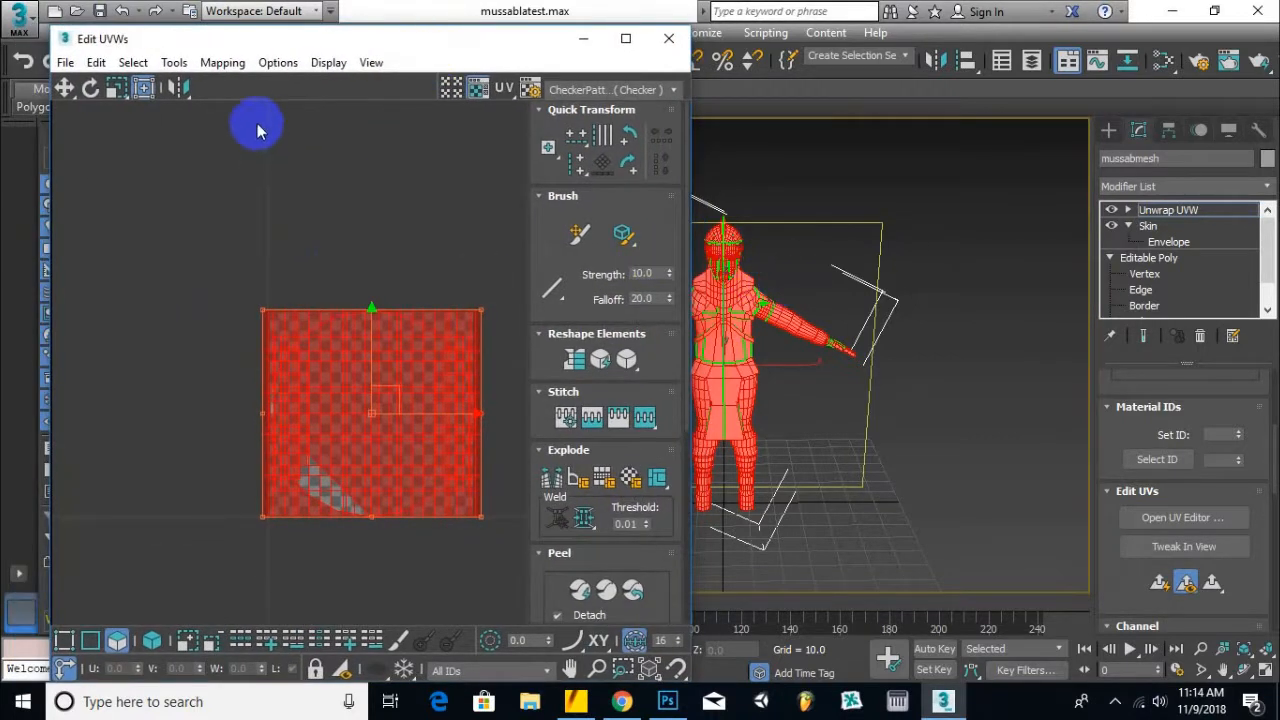
# Clear the polygon selection and arrange the Edit UVWs window and viewport so the whole character is visible.
pyautogui.click(226, 70)
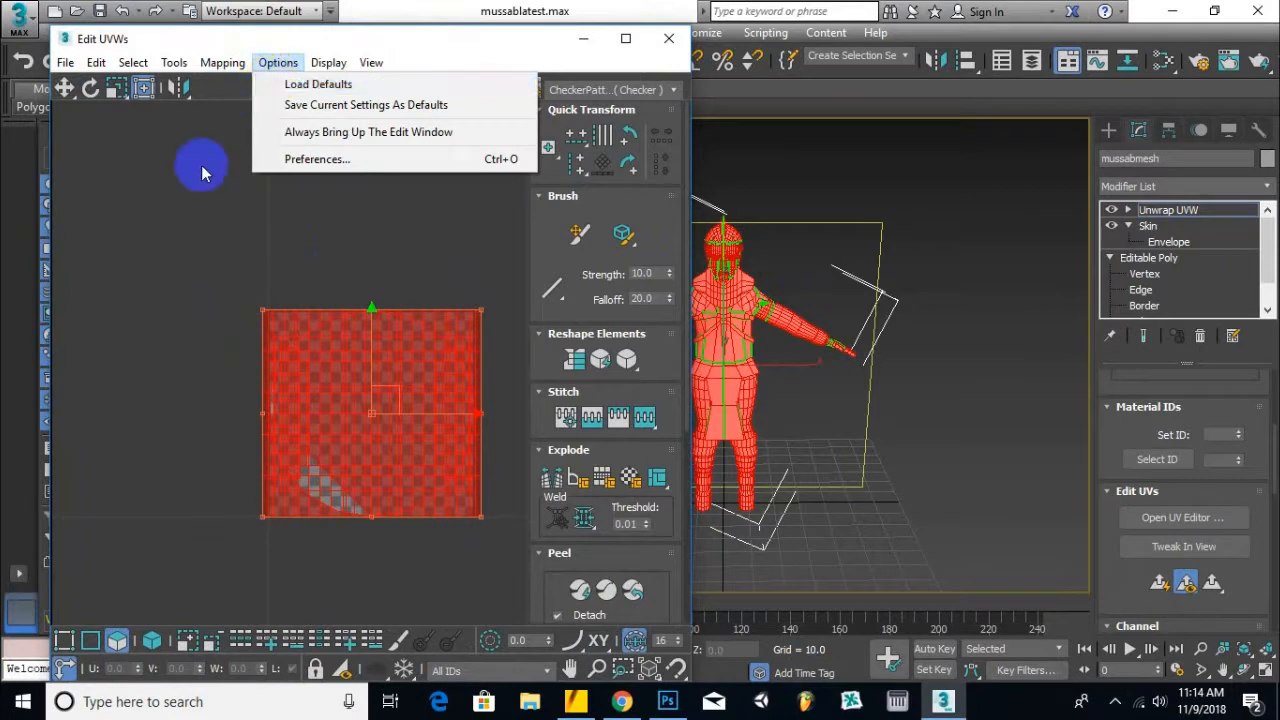
pyautogui.click(237, 257)
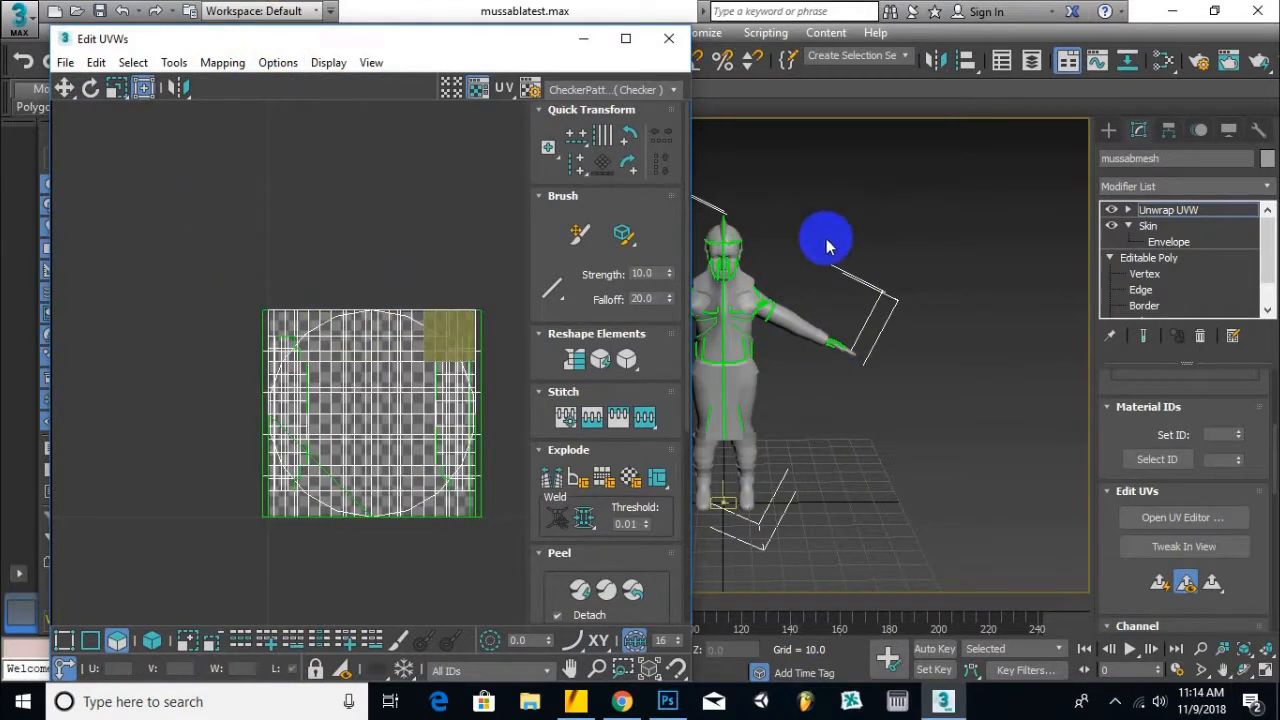
pyautogui.keyDown('alt'); pyautogui.moveTo(815, 252); pyautogui.dragTo(857, 251, button='middle'); pyautogui.keyUp('alt')
pyautogui.moveTo(477, 40); pyautogui.dragTo(443, 36)
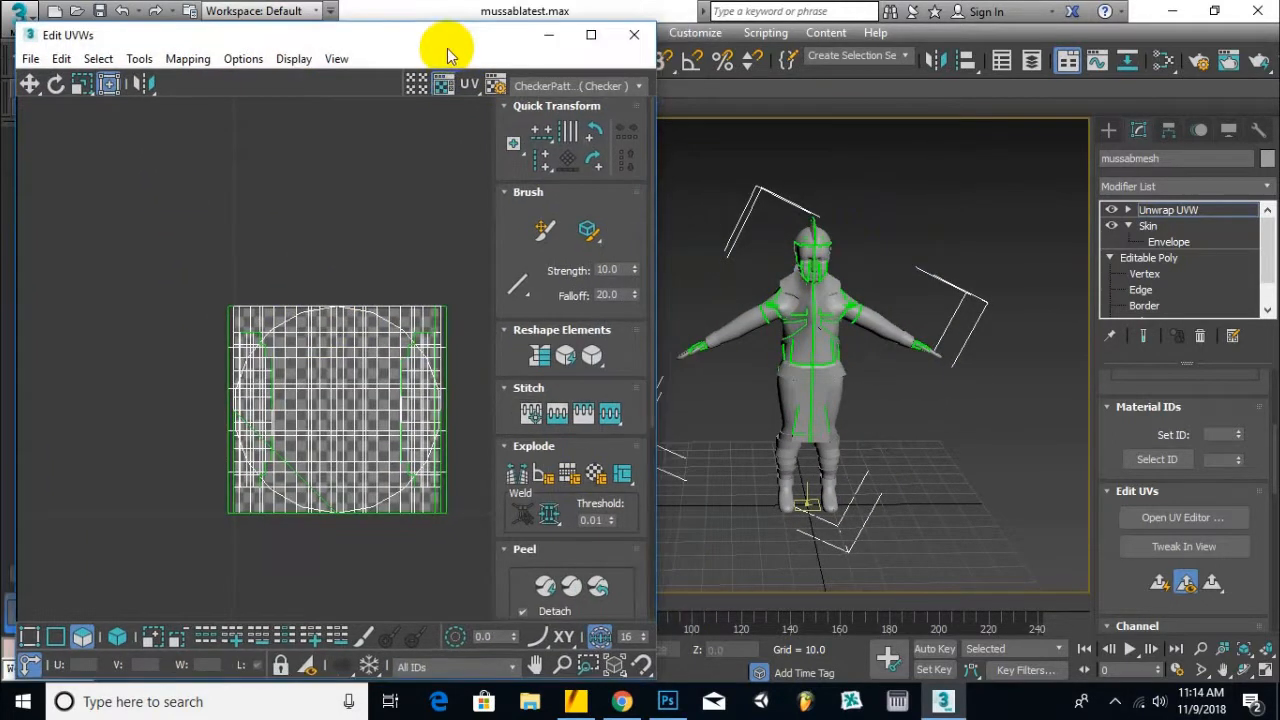
# Switch the viewport to the Front view and select all polygons on the character's left half.
pyautogui.press('f')
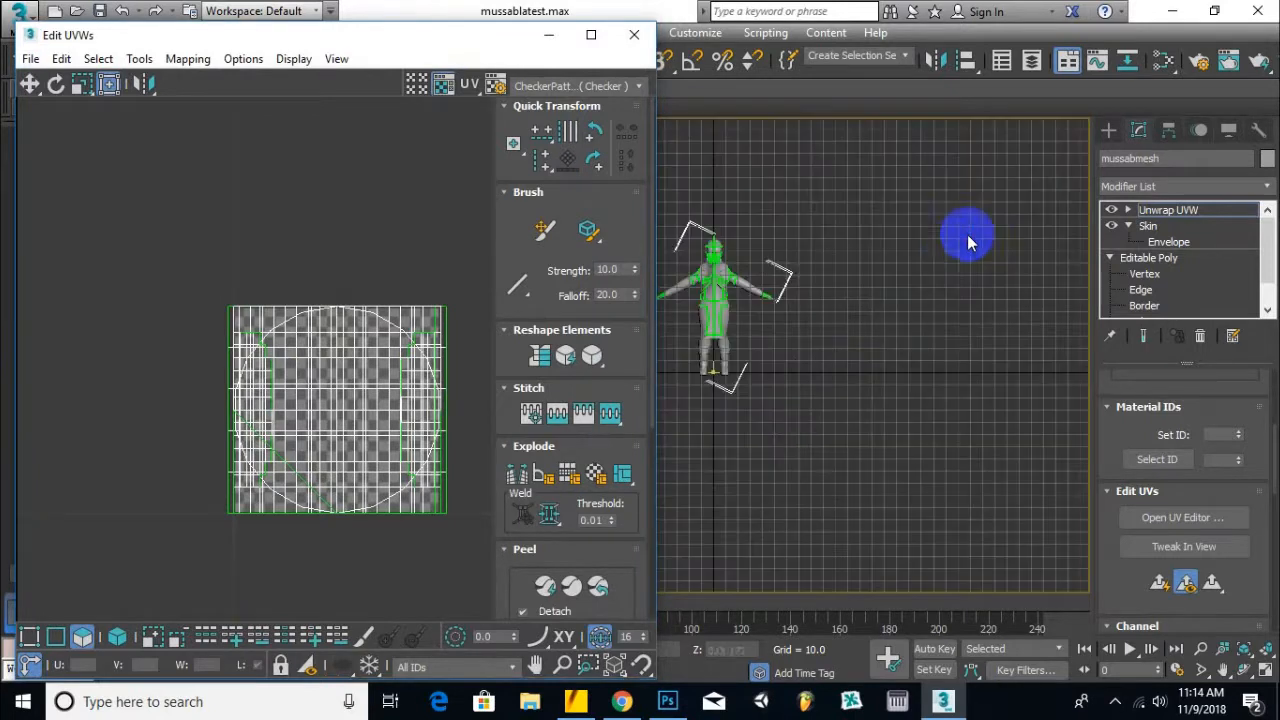
pyautogui.scroll(6, 686, 229)
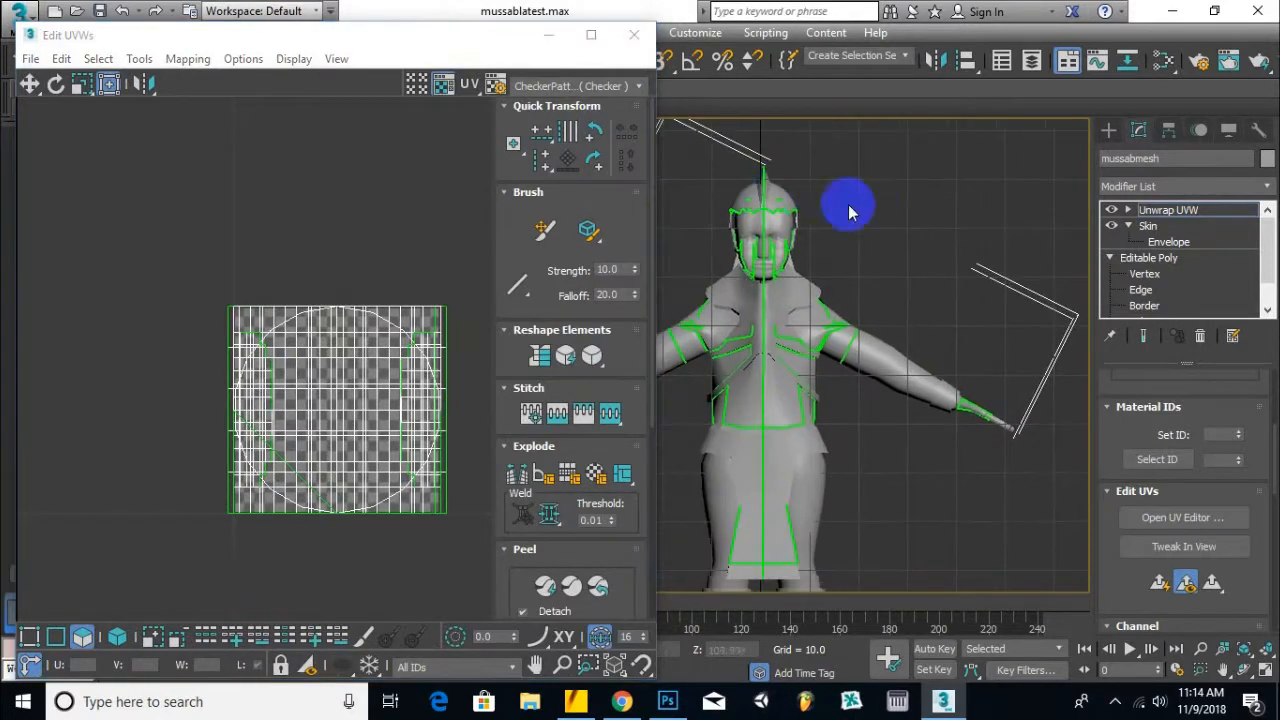
pyautogui.moveTo(988, 140); pyautogui.dragTo(800, 588)
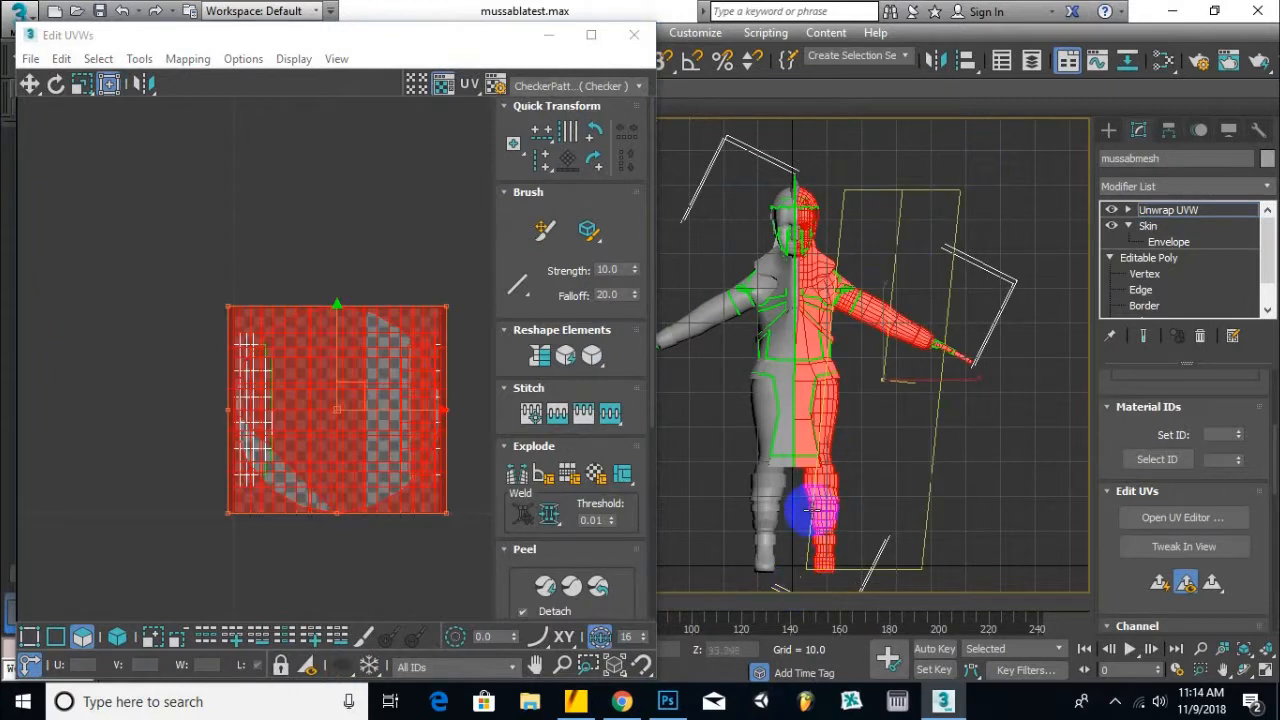
pyautogui.scroll(3, 780, 171)
pyautogui.scroll(3, 797, 333)
pyautogui.scroll(3, 797, 333)
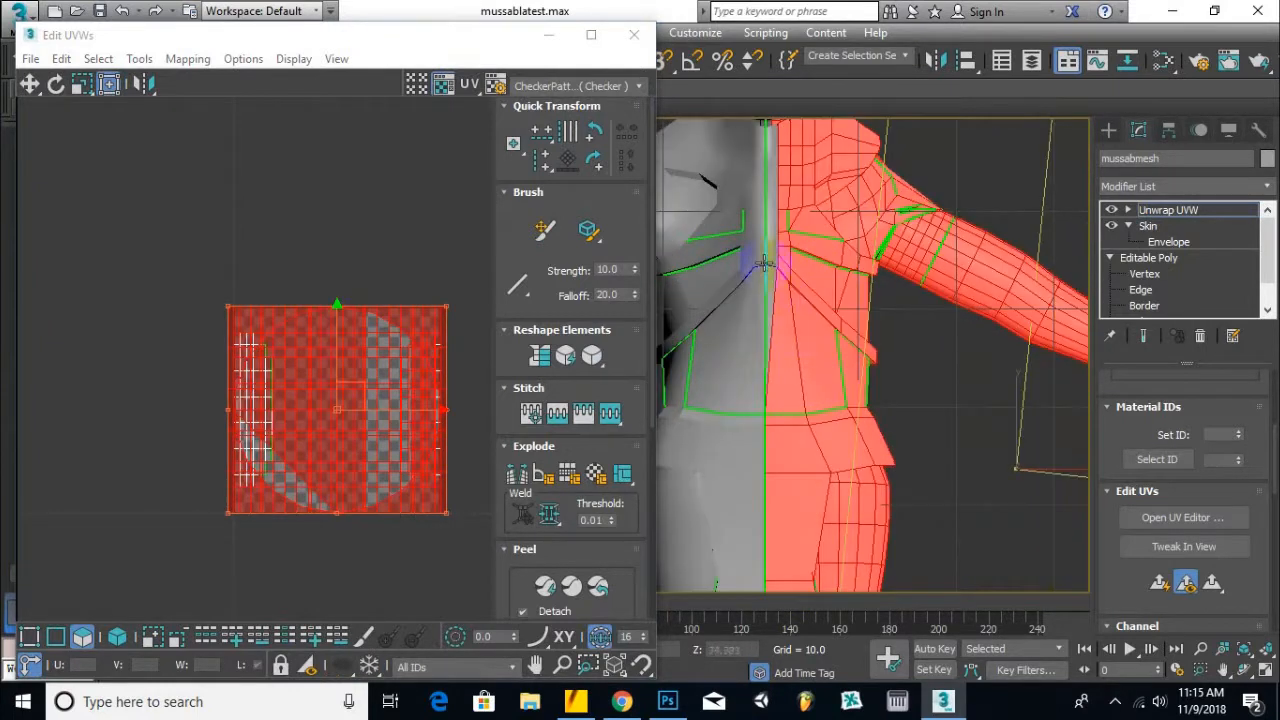
# Add the missed polygons beside the centre line of the chin and face to the half-body selection.
pyautogui.scroll(5, 771, 271)
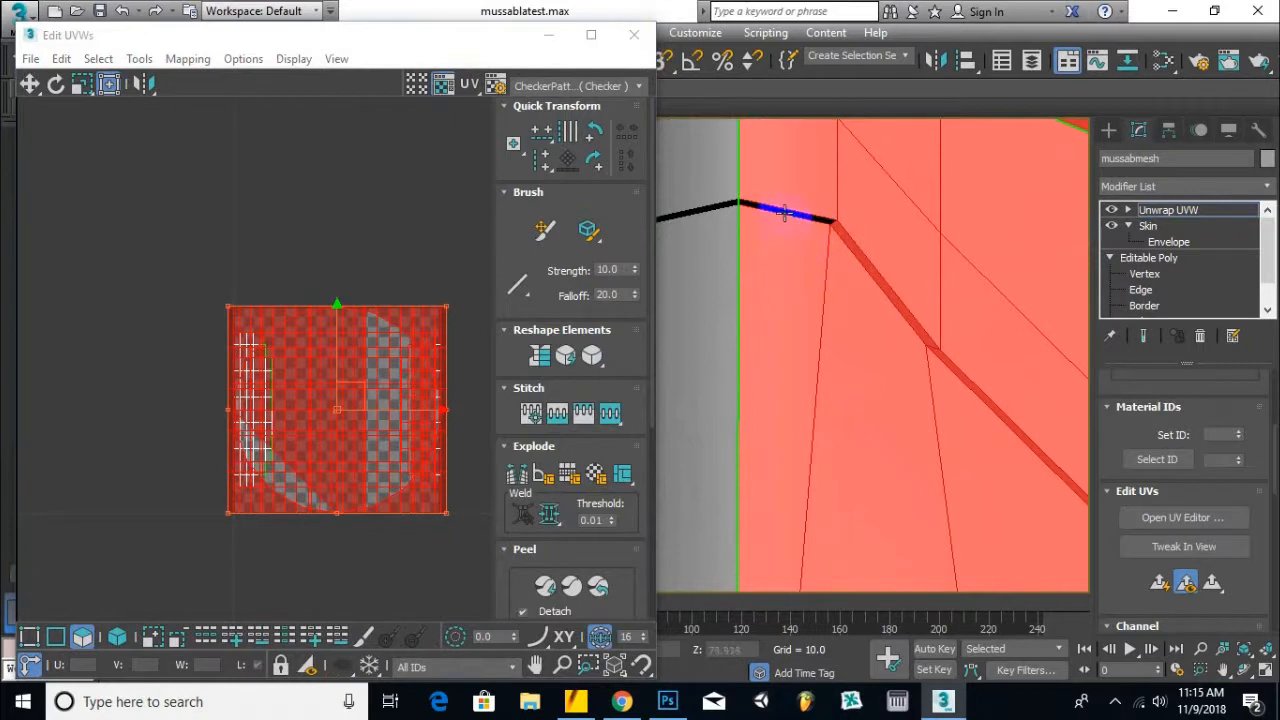
pyautogui.scroll(-10, 813, 258)
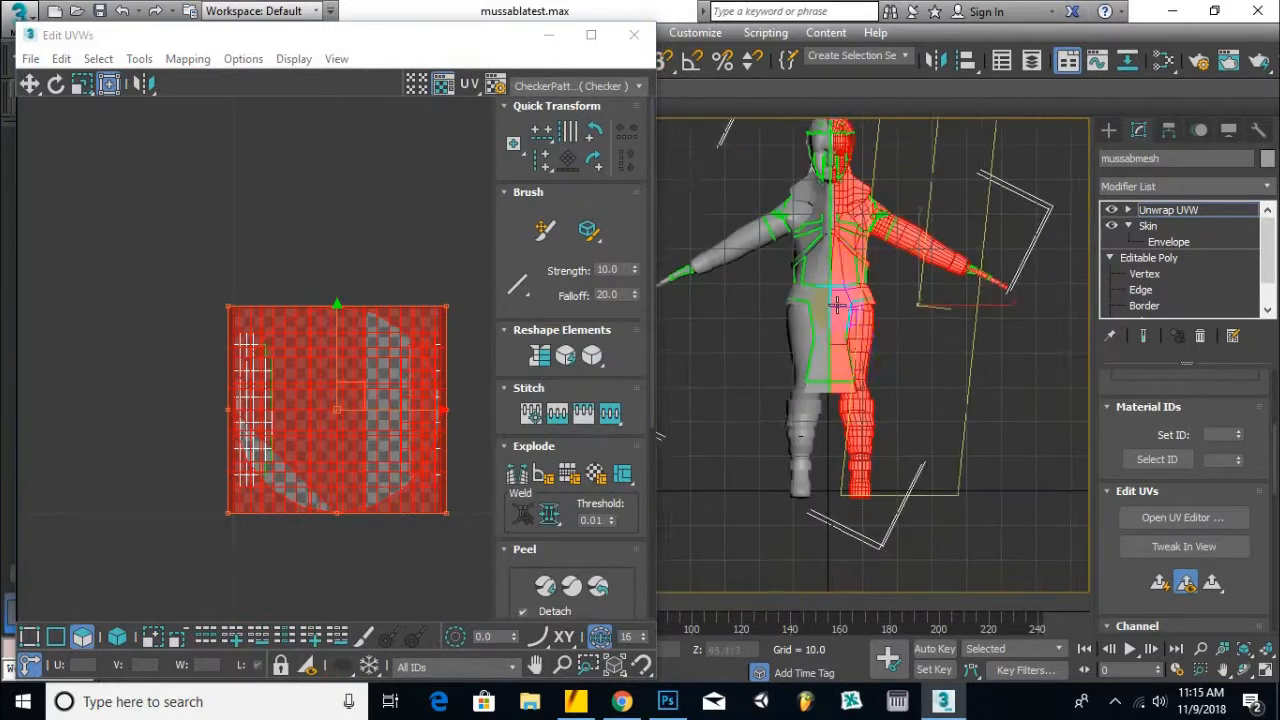
pyautogui.scroll(5, 848, 335)
pyautogui.scroll(8, 802, 430)
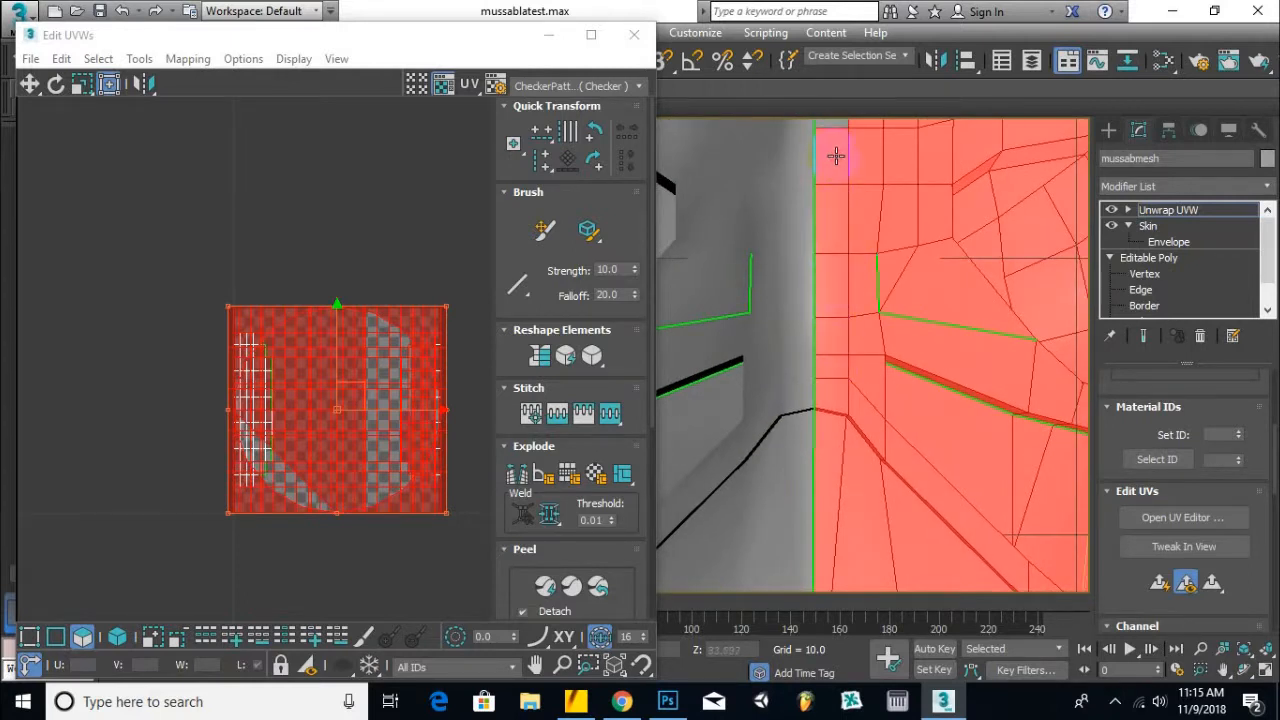
pyautogui.scroll(-3, 836, 156)
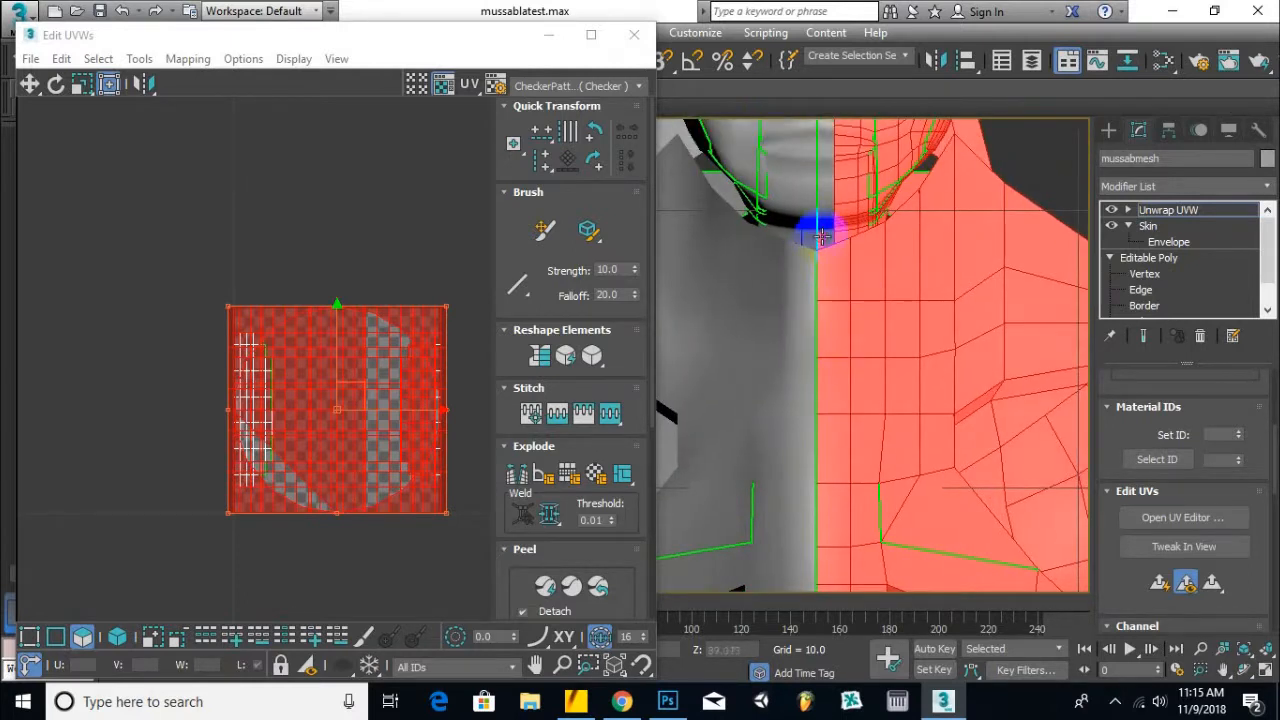
pyautogui.scroll(3, 827, 228)
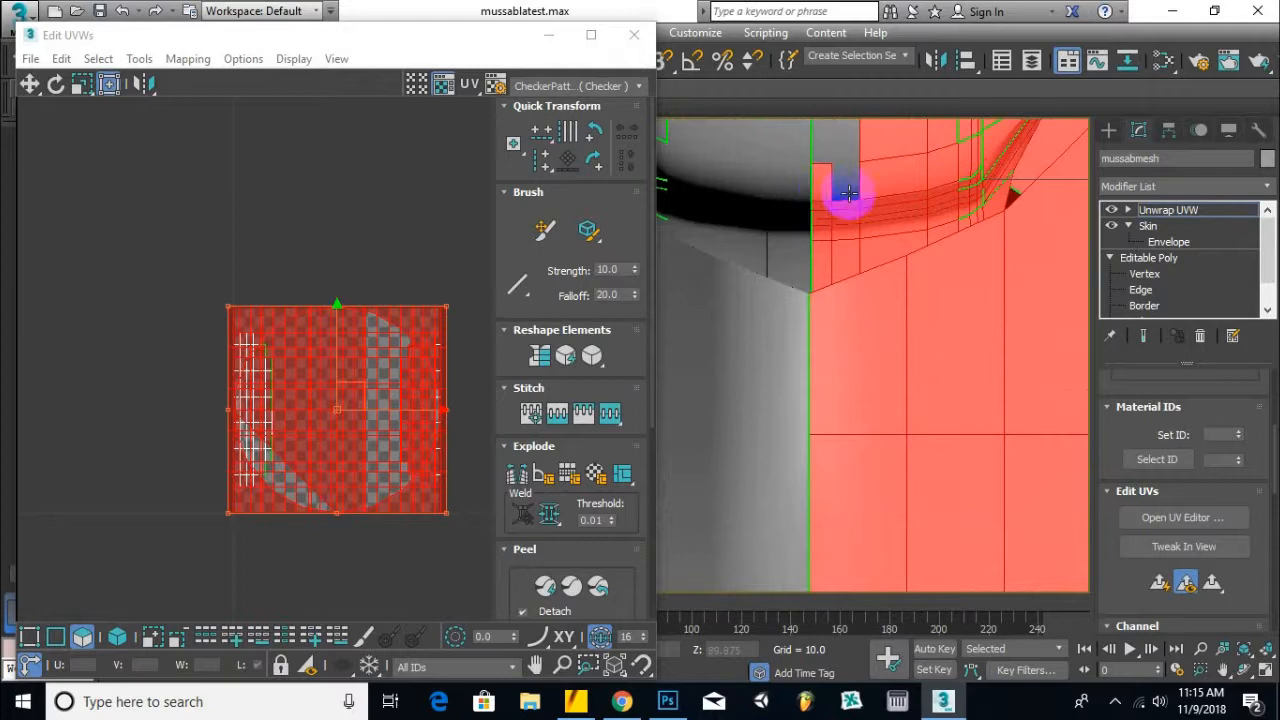
pyautogui.moveTo(821, 148); pyautogui.dragTo(838, 316, button='middle')
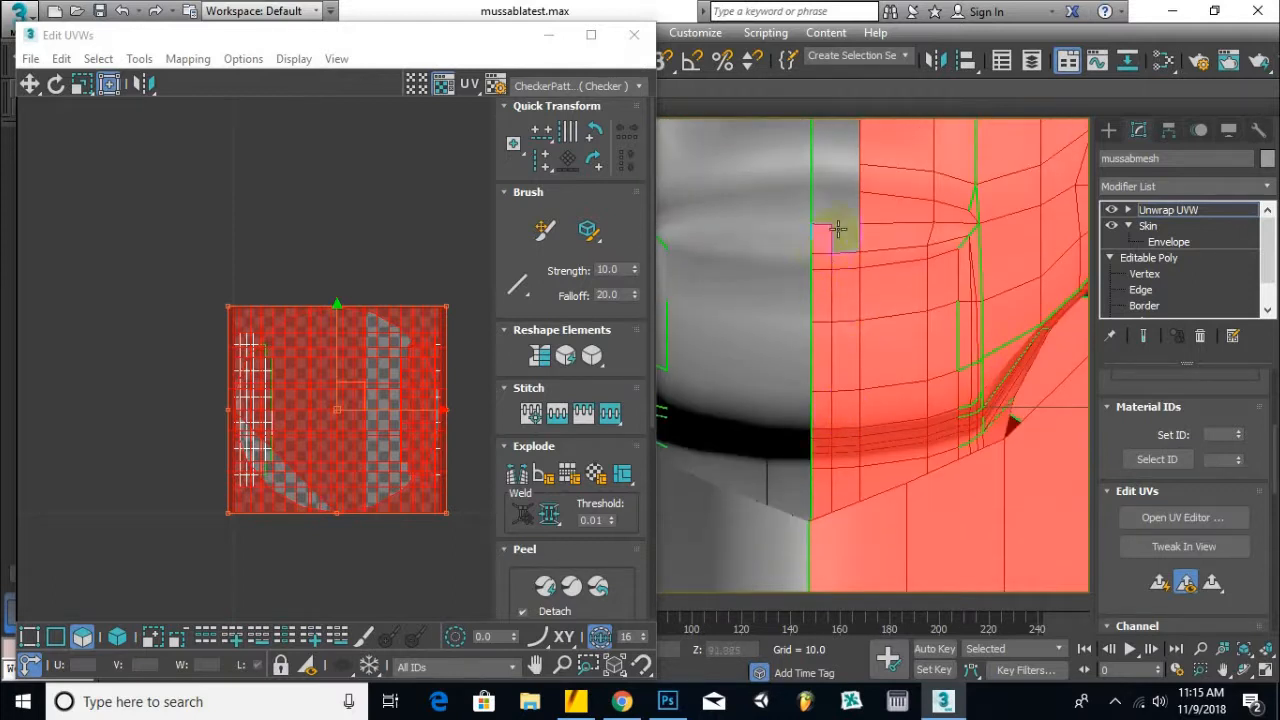
pyautogui.moveTo(837, 234); pyautogui.dragTo(830, 469, button='middle')
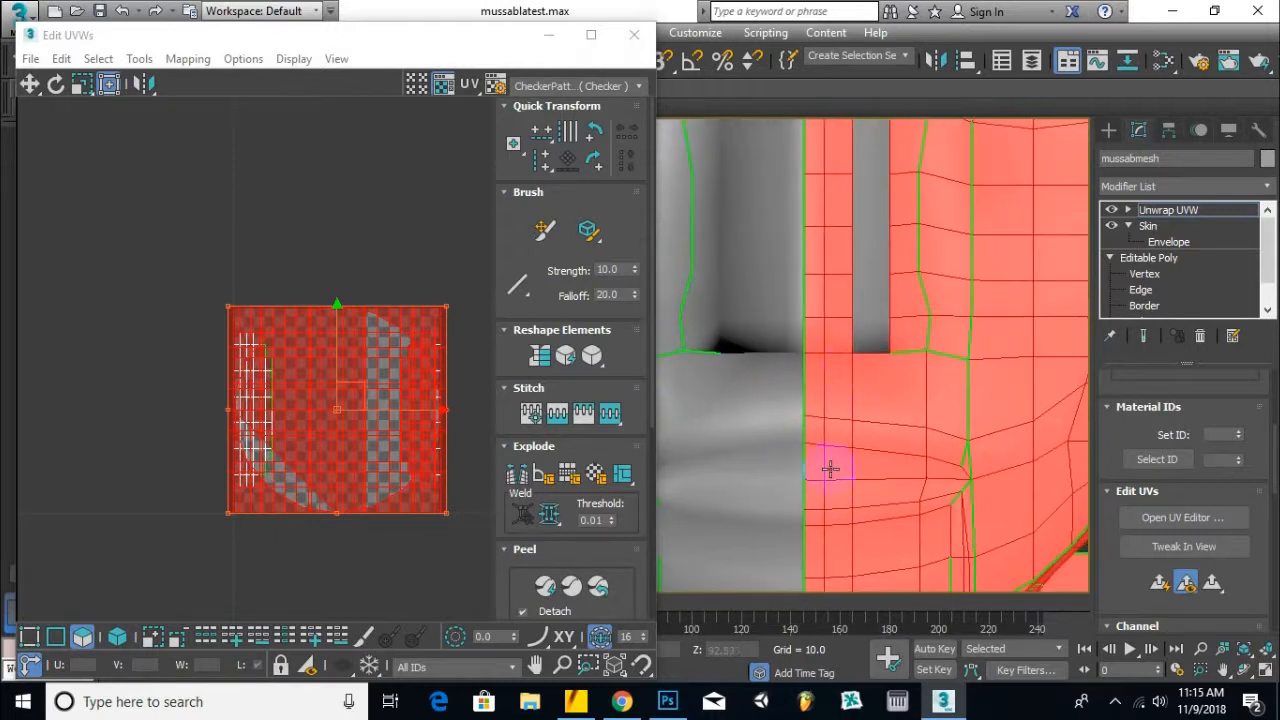
pyautogui.keyDown('ctrl'); pyautogui.click(862, 345); pyautogui.keyUp('ctrl')
# Add the unselected polygons at the front of the head crest on the selected half, keeping the opposite side deselected.
pyautogui.scroll(-5, 862, 255)
pyautogui.scroll(6, 857, 303)
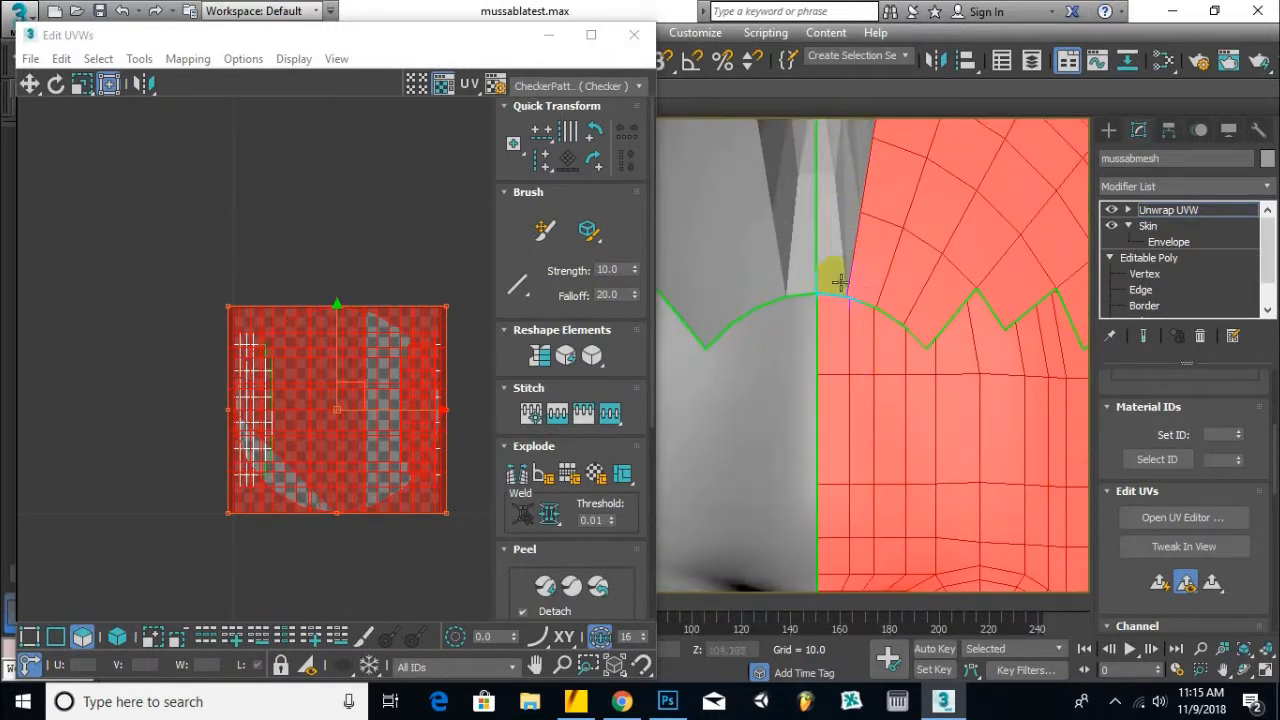
pyautogui.moveTo(840, 283); pyautogui.dragTo(845, 453, button='middle')
pyautogui.keyDown('ctrl'); pyautogui.click(839, 445); pyautogui.keyUp('ctrl')
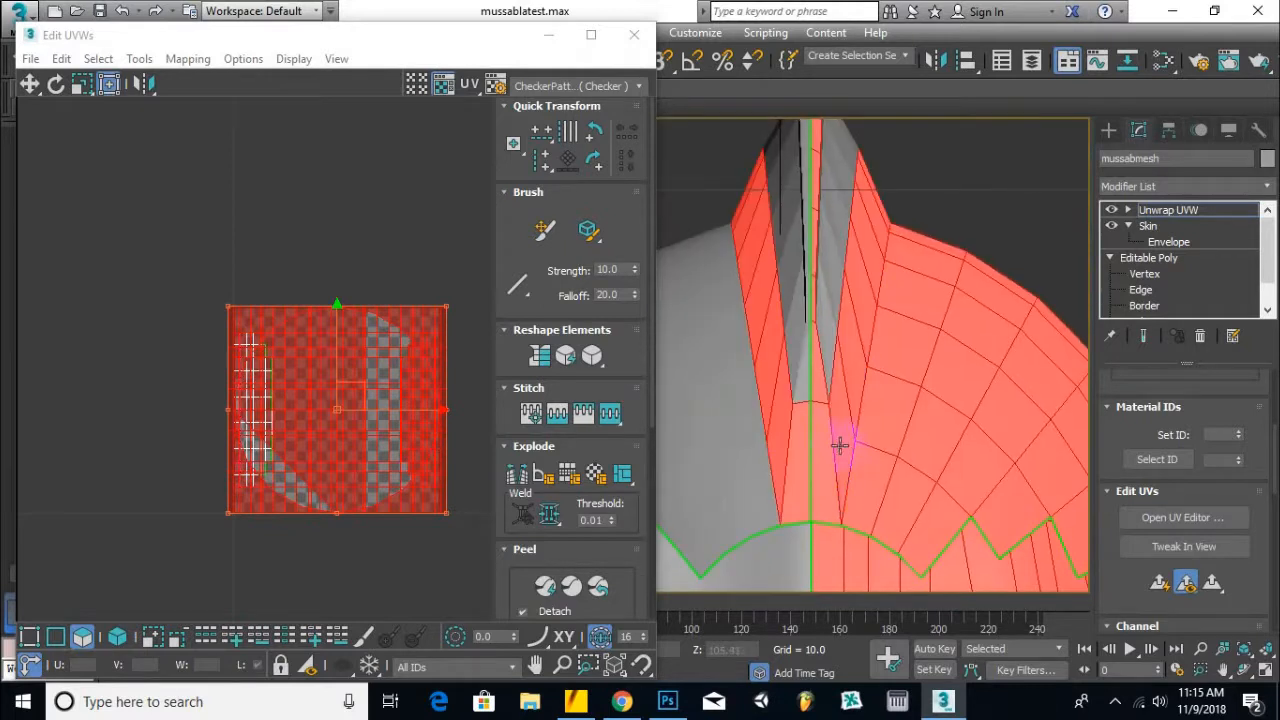
pyautogui.keyDown('alt'); pyautogui.click(844, 422); pyautogui.keyUp('alt')
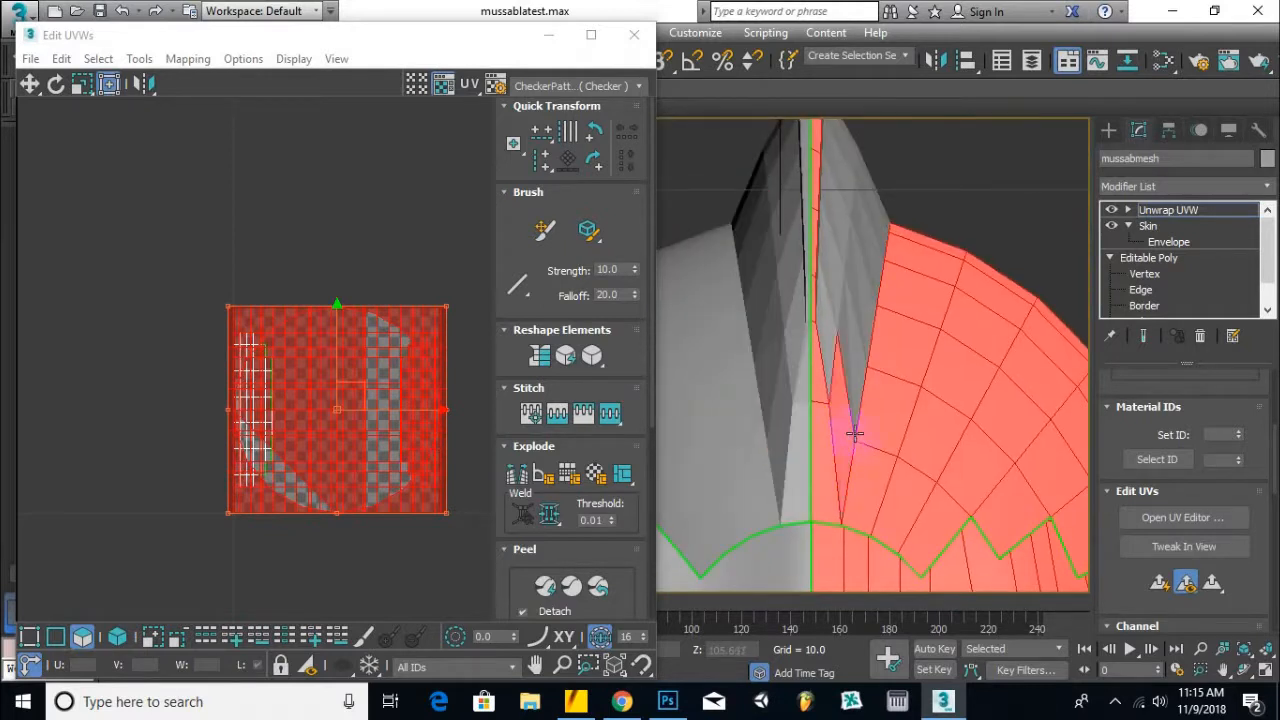
pyautogui.keyDown('ctrl'); pyautogui.click(855, 335); pyautogui.keyUp('ctrl')
pyautogui.keyDown('ctrl'); pyautogui.click(851, 262); pyautogui.keyUp('ctrl')
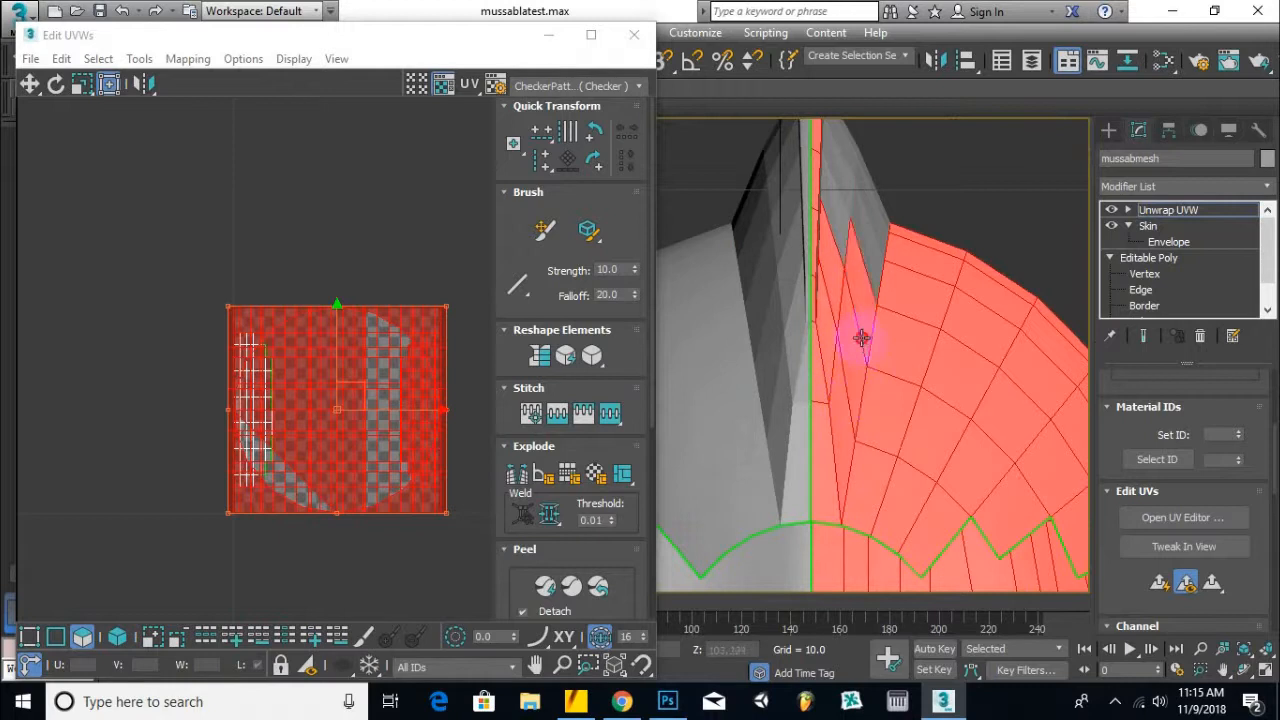
pyautogui.keyDown('ctrl'); pyautogui.click(850, 197); pyautogui.keyUp('ctrl')
# Extend the selection over the upper side polygons of the head crest on the same half.
pyautogui.moveTo(872, 231); pyautogui.dragTo(787, 471, button='middle')
pyautogui.keyDown('ctrl'); pyautogui.moveTo(857, 297); pyautogui.dragTo(767, 523); pyautogui.keyUp('ctrl')
pyautogui.moveTo(826, 467); pyautogui.dragTo(777, 440, button='middle')
# Add the remaining unselected polygons along the top and rear of the crest to the selection.
pyautogui.scroll(-3, 809, 440)
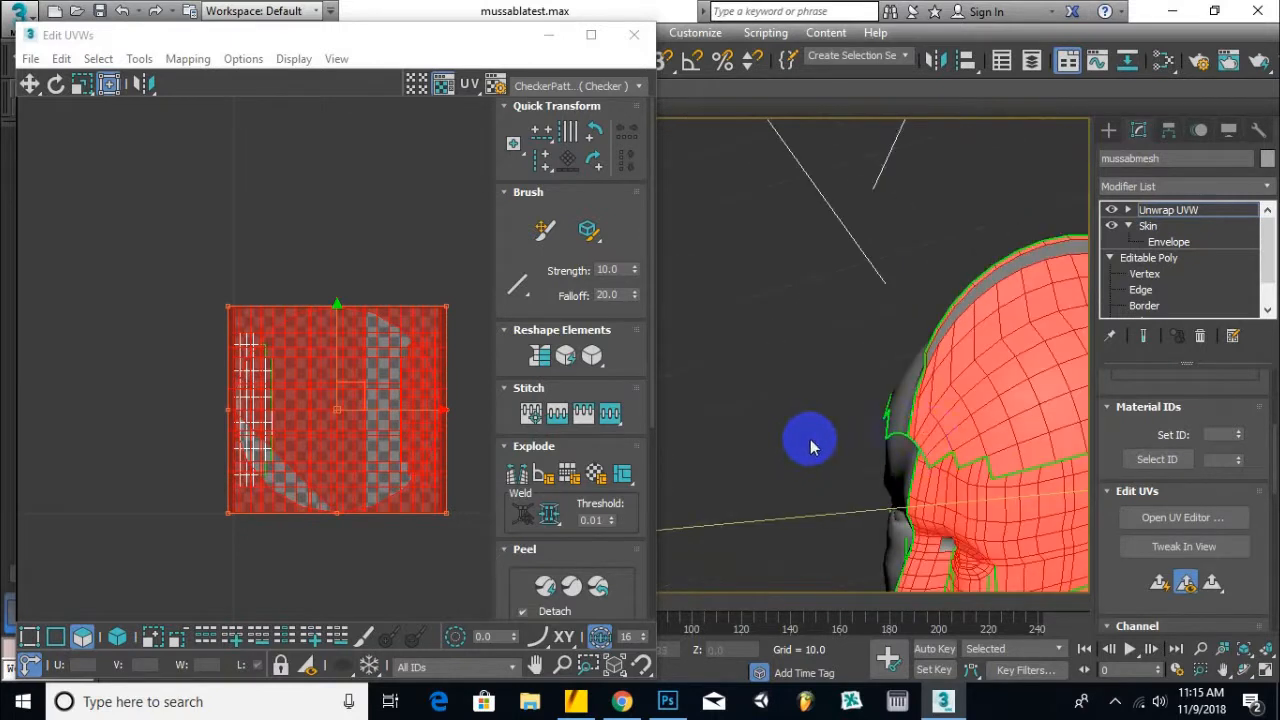
pyautogui.scroll(5, 814, 371)
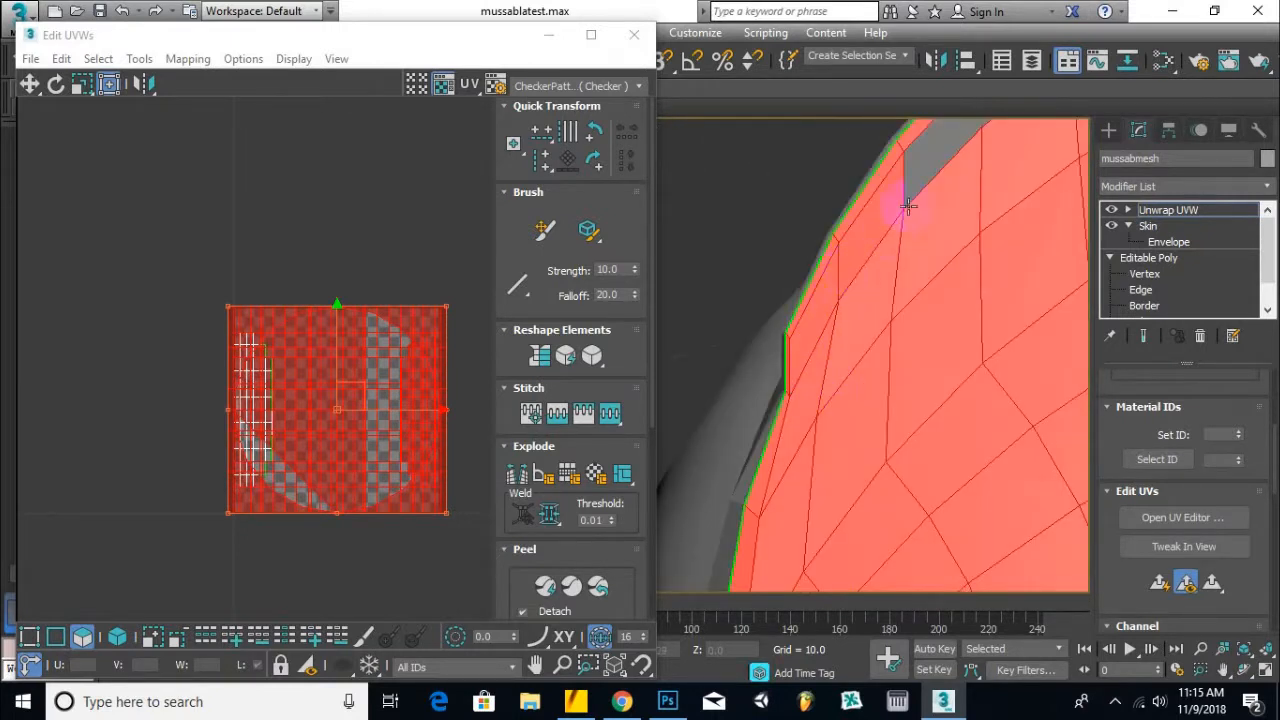
pyautogui.keyDown('alt'); pyautogui.moveTo(920, 180); pyautogui.dragTo(809, 318, button='middle'); pyautogui.keyUp('alt')
pyautogui.moveTo(688, 330)
pyautogui.mouseDown()
pyautogui.moveTo(849, 254)
pyautogui.moveTo(951, 251)
pyautogui.moveTo(959, 340)
pyautogui.mouseUp()
pyautogui.keyDown('alt'); pyautogui.moveTo(959, 340); pyautogui.dragTo(829, 251, button='middle'); pyautogui.keyUp('alt')
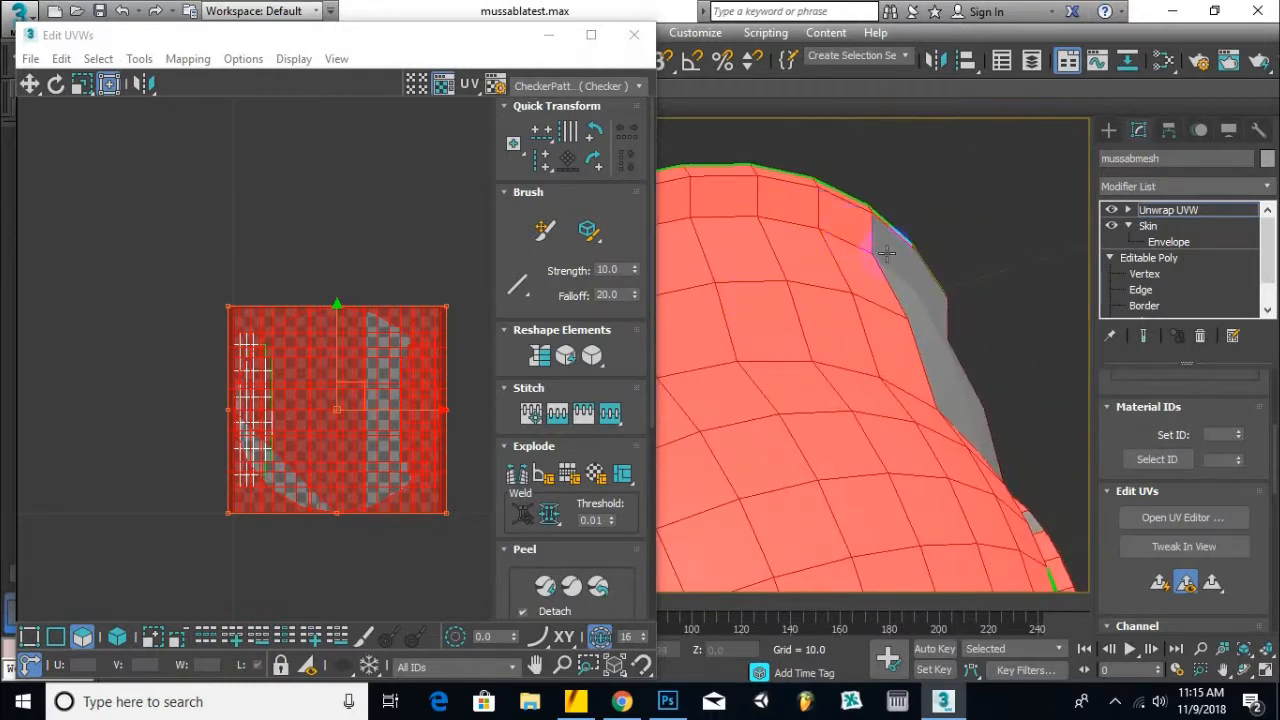
pyautogui.keyDown('ctrl'); pyautogui.click(943, 352); pyautogui.keyUp('ctrl')
pyautogui.keyDown('ctrl'); pyautogui.click(971, 382); pyautogui.keyUp('ctrl')
pyautogui.scroll(-1, 928, 420)
# Inspect the selected half from behind, above, the side and underneath for missed or stray polygons.
pyautogui.keyDown('alt'); pyautogui.moveTo(934, 469); pyautogui.dragTo(811, 398, button='middle'); pyautogui.keyUp('alt')
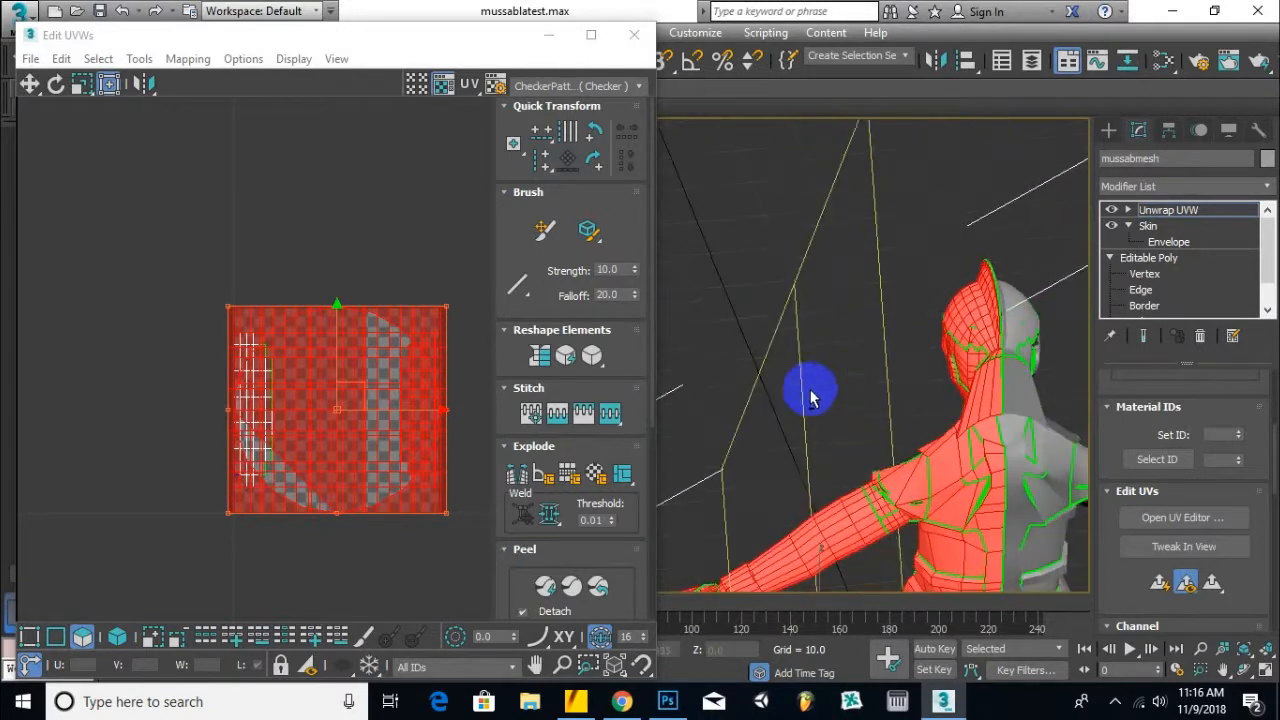
pyautogui.scroll(3, 943, 343)
pyautogui.scroll(3, 931, 316)
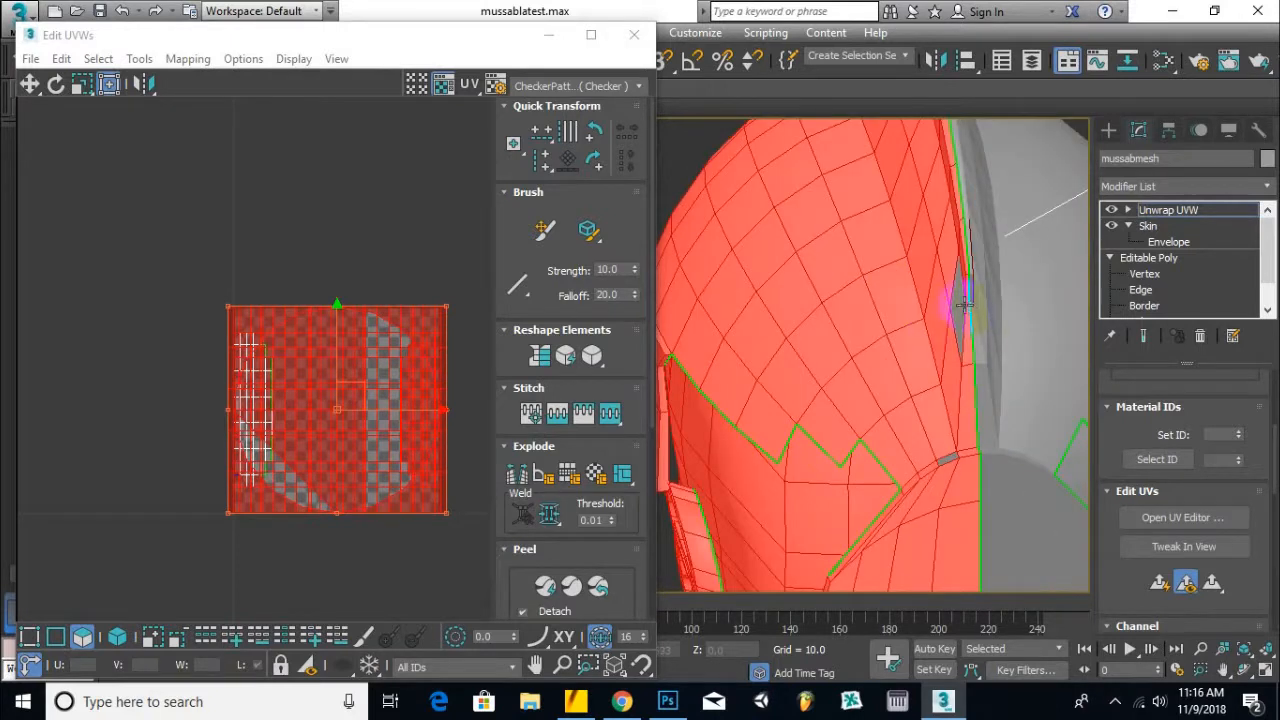
pyautogui.keyDown('alt'); pyautogui.moveTo(917, 356); pyautogui.dragTo(878, 387, button='middle'); pyautogui.keyUp('alt')
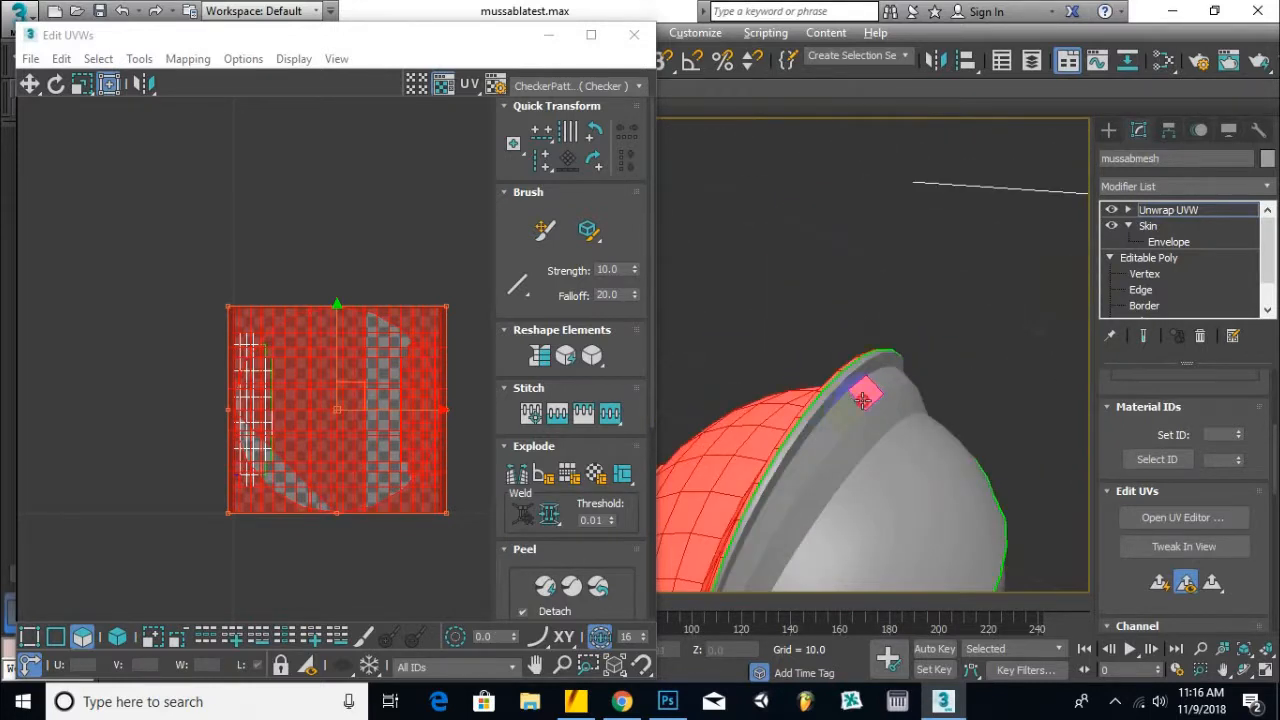
pyautogui.keyDown('alt'); pyautogui.moveTo(831, 377); pyautogui.dragTo(883, 357, button='middle'); pyautogui.keyUp('alt')
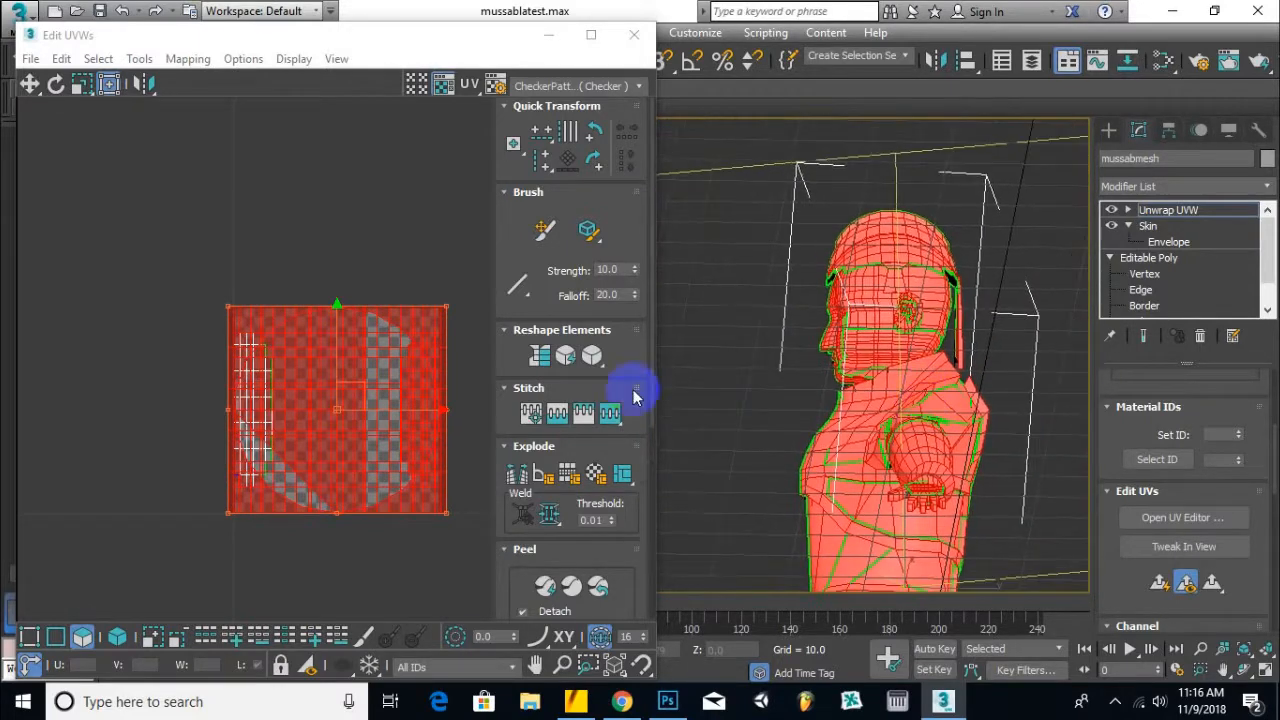
pyautogui.scroll(-1, 733, 401)
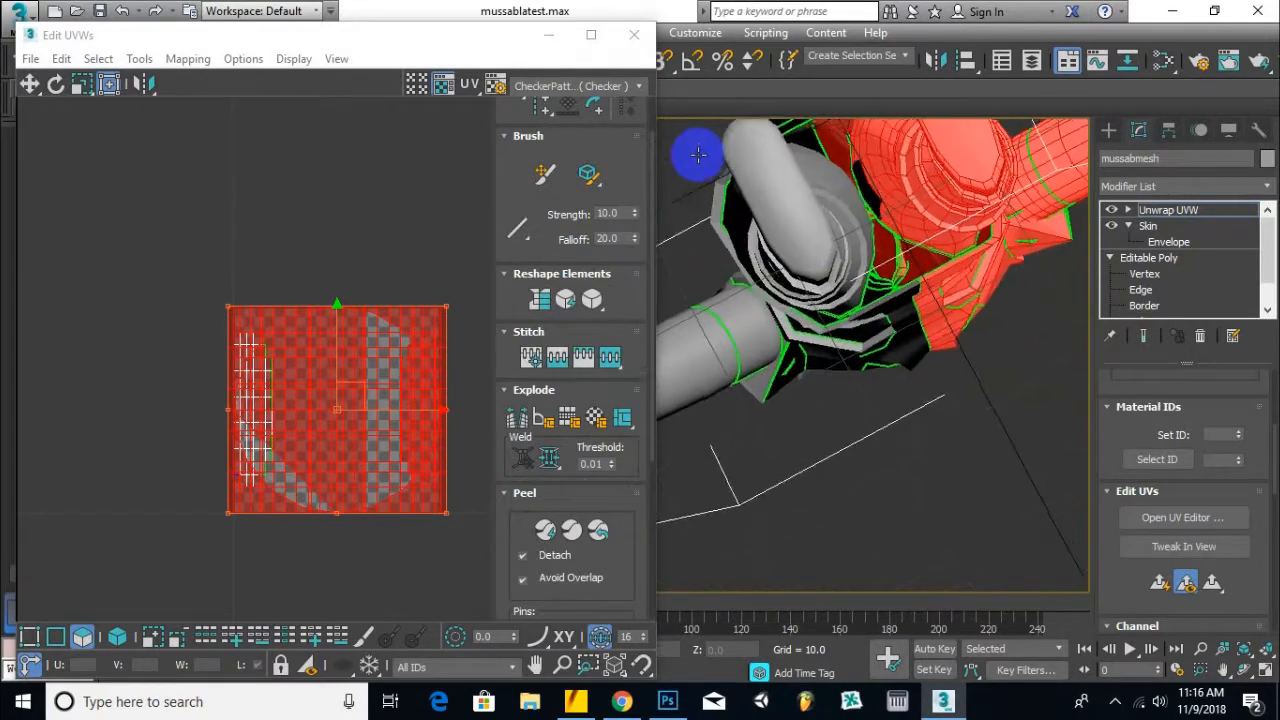
pyautogui.keyDown('alt'); pyautogui.moveTo(741, 246); pyautogui.dragTo(773, 380, button='middle'); pyautogui.keyUp('alt')
pyautogui.scroll(-4, 862, 283)
pyautogui.moveTo(847, 306); pyautogui.dragTo(849, 414, button='middle')
pyautogui.scroll(3, 1040, 260)
pyautogui.keyDown('alt'); pyautogui.moveTo(1040, 260); pyautogui.dragTo(905, 333, button='middle'); pyautogui.keyUp('alt')
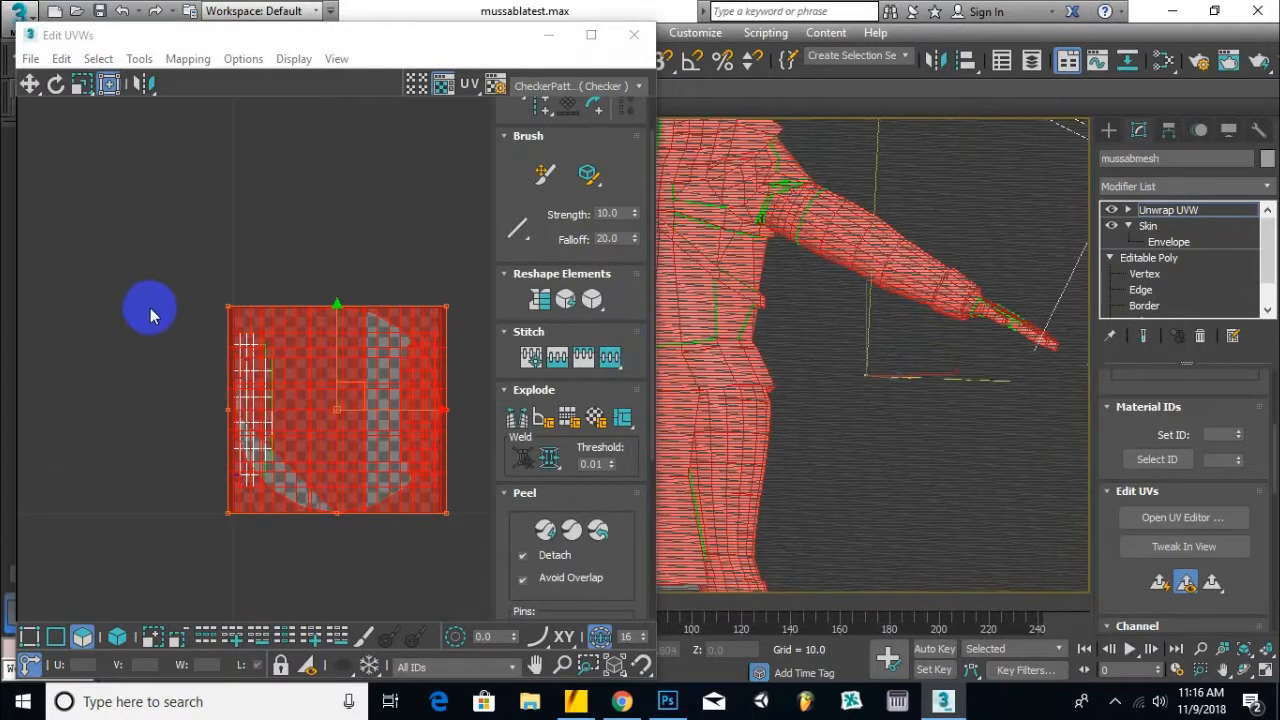
# Move the selected half's UVs horizontally out of the original UV square so they sit beside the other half's UVs.
pyautogui.scroll(-2, 150, 308)
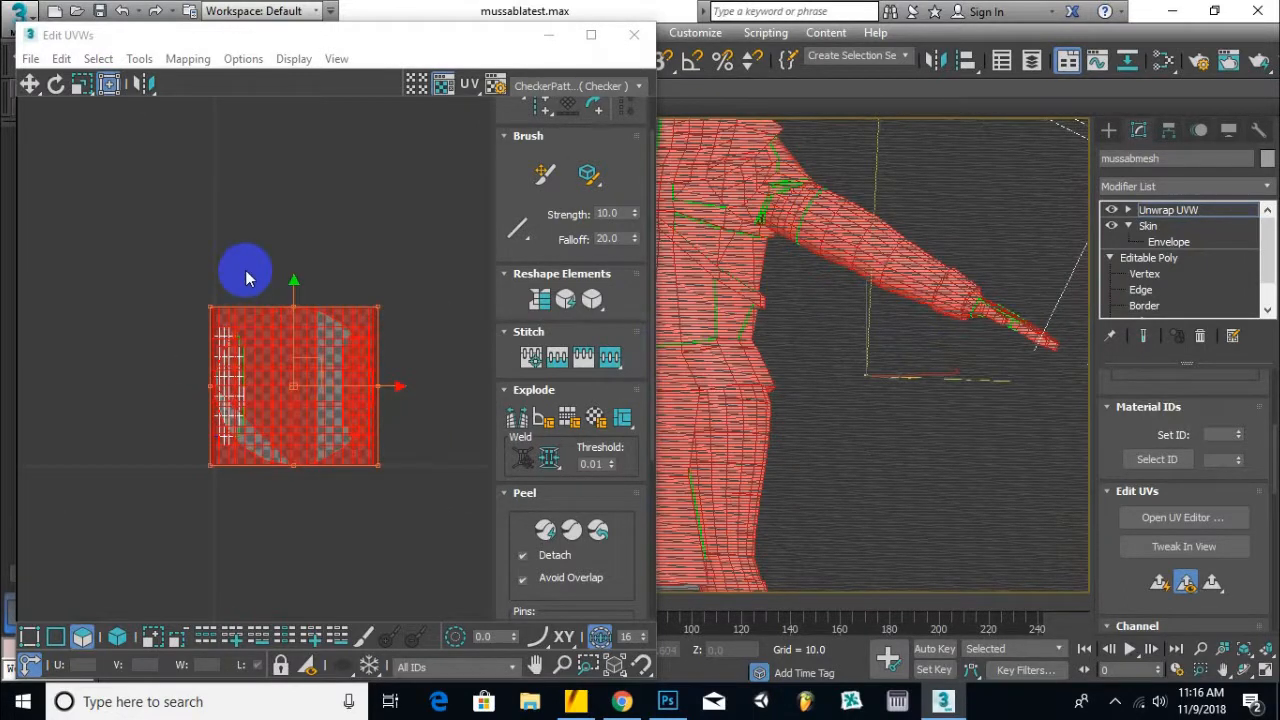
pyautogui.click(140, 59)
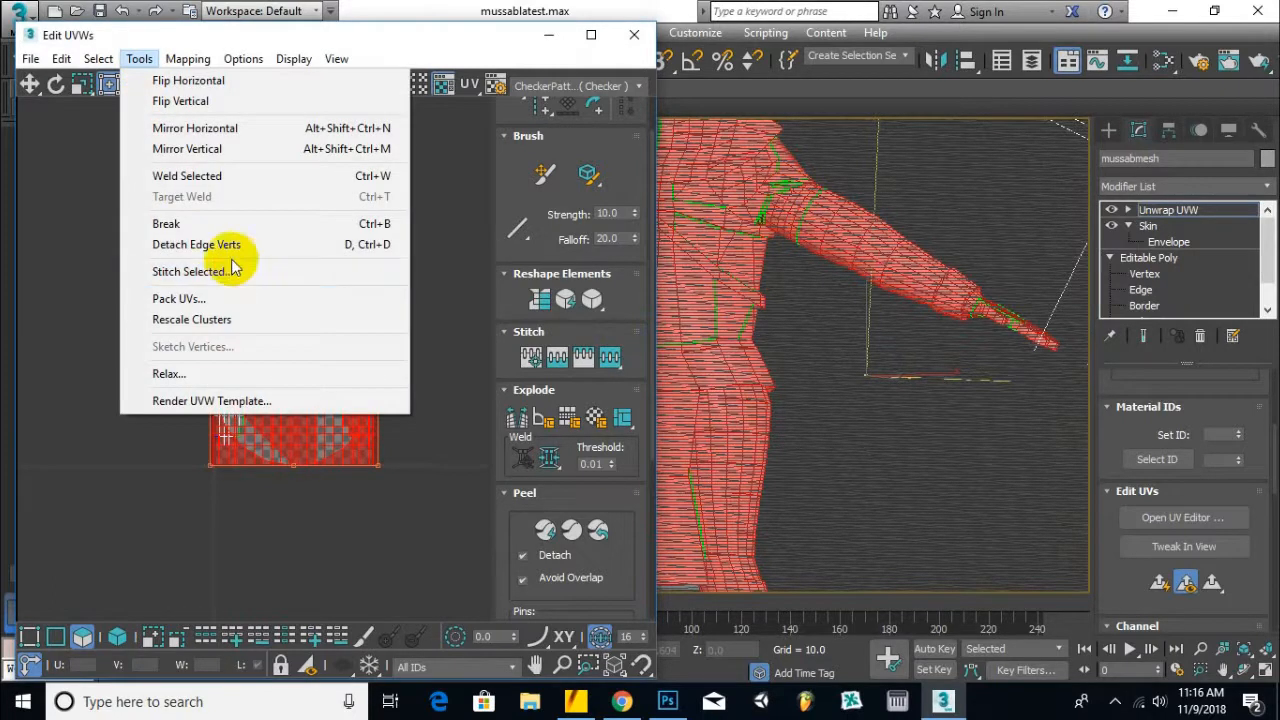
pyautogui.click(390, 38)
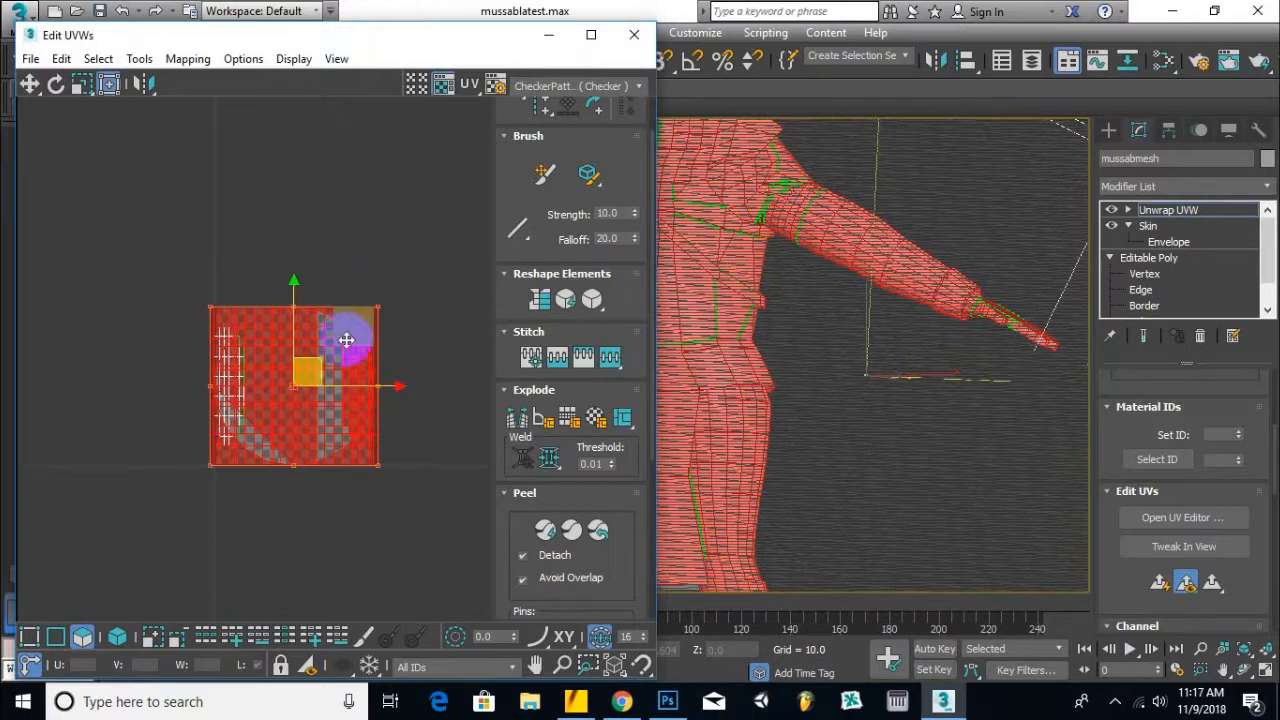
pyautogui.scroll(-2, 413, 389)
pyautogui.moveTo(302, 420); pyautogui.dragTo(204, 402, button='middle')
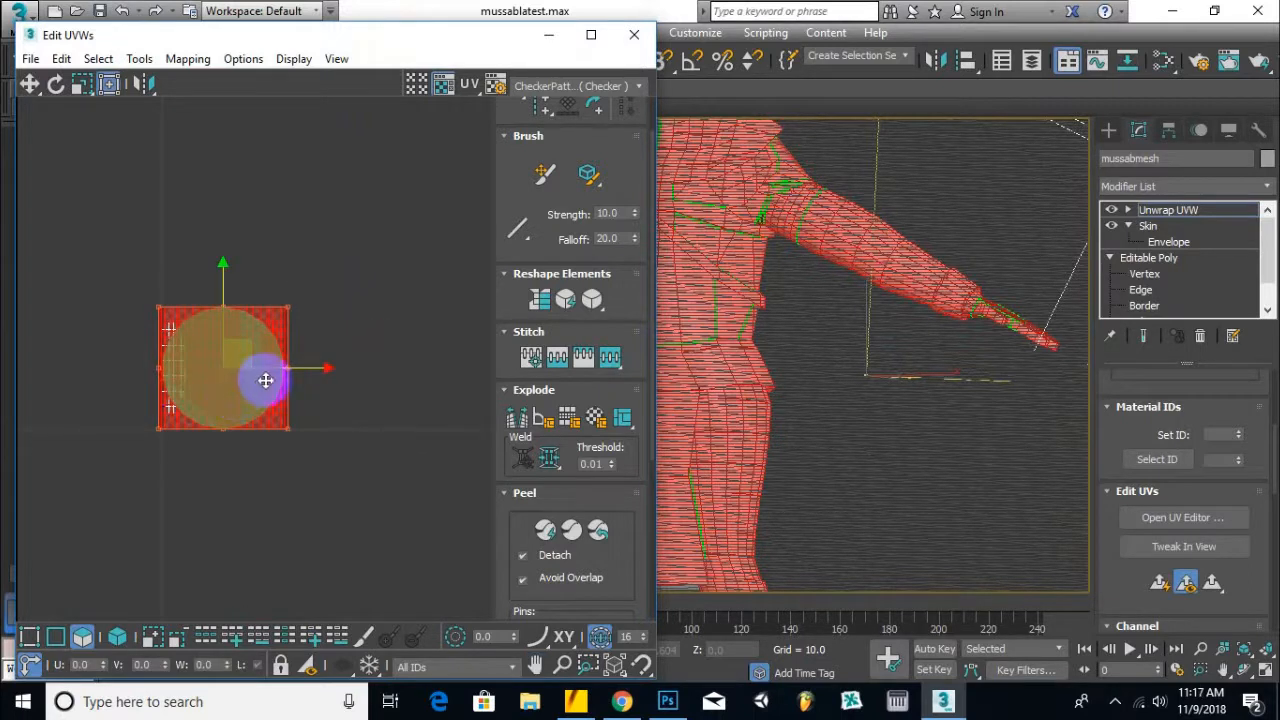
pyautogui.moveTo(305, 372); pyautogui.dragTo(488, 392)
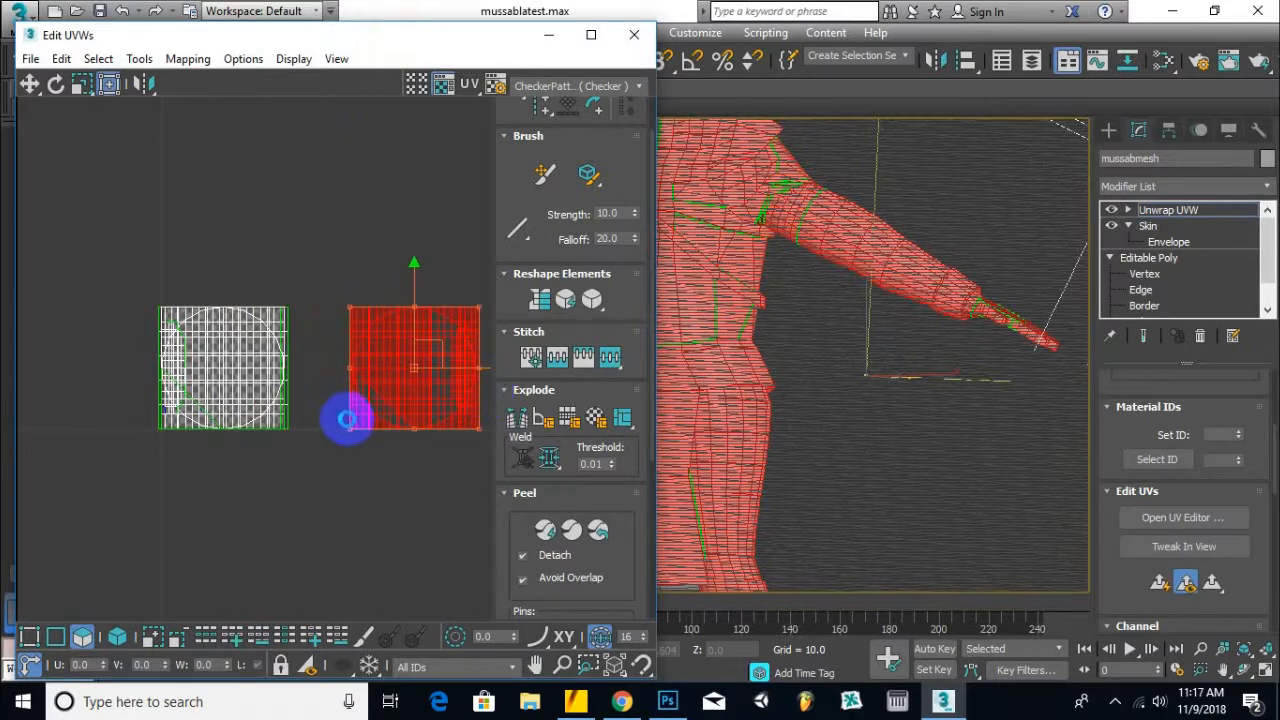
pyautogui.scroll(-2, 337, 425)
# Reposition the Edit UVWs window, bring the whole character into view and clear the polygon selection.
pyautogui.click(432, 45)
pyautogui.moveTo(432, 45); pyautogui.dragTo(539, 49)
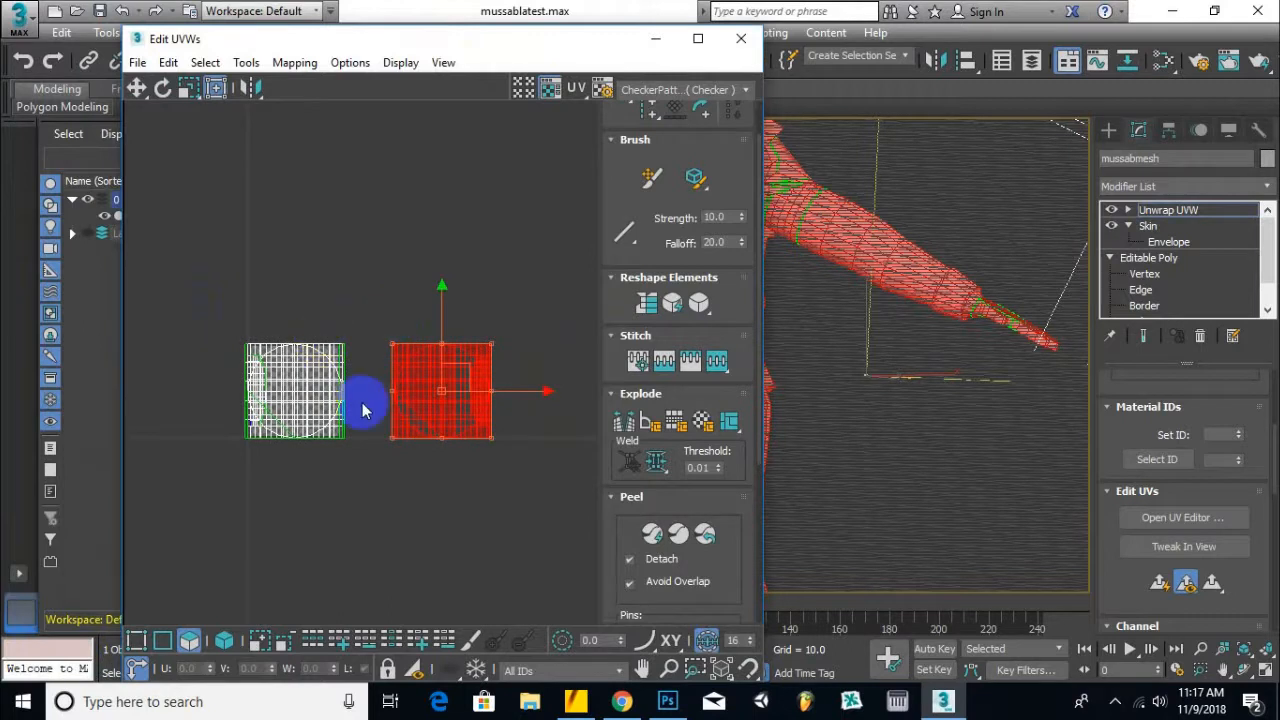
pyautogui.moveTo(846, 351); pyautogui.dragTo(976, 379, button='middle')
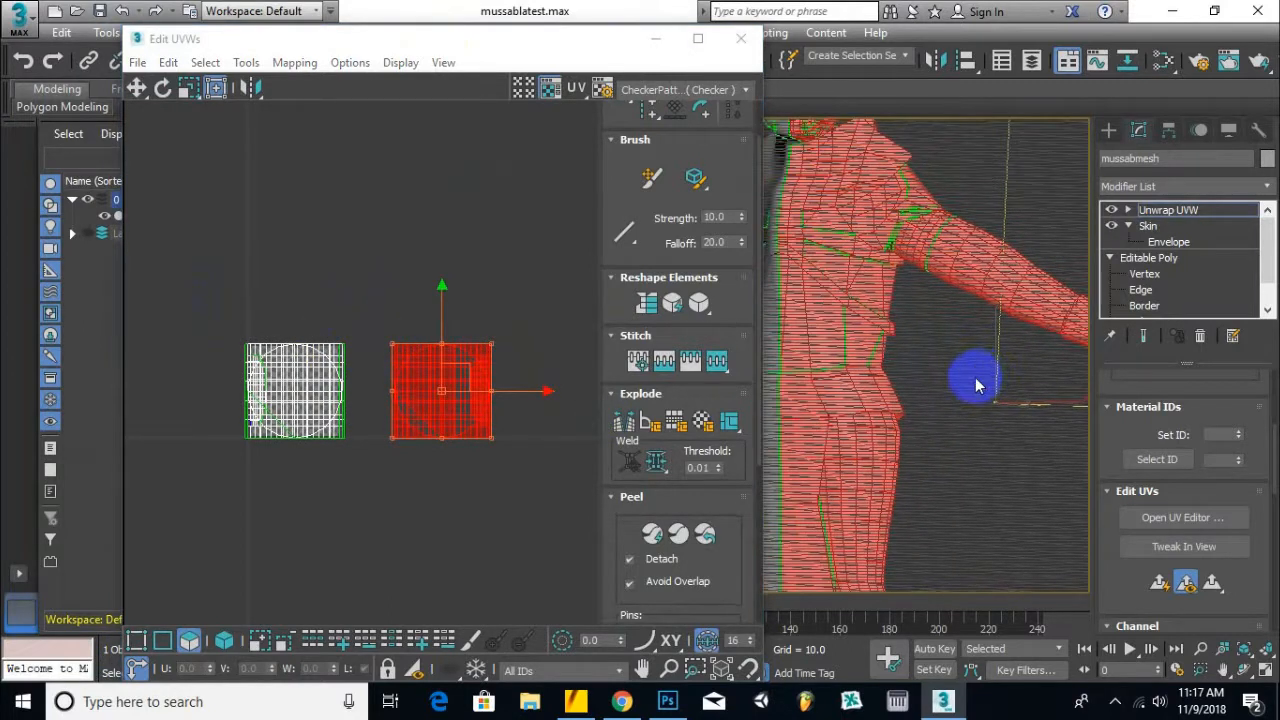
pyautogui.scroll(-3, 978, 385)
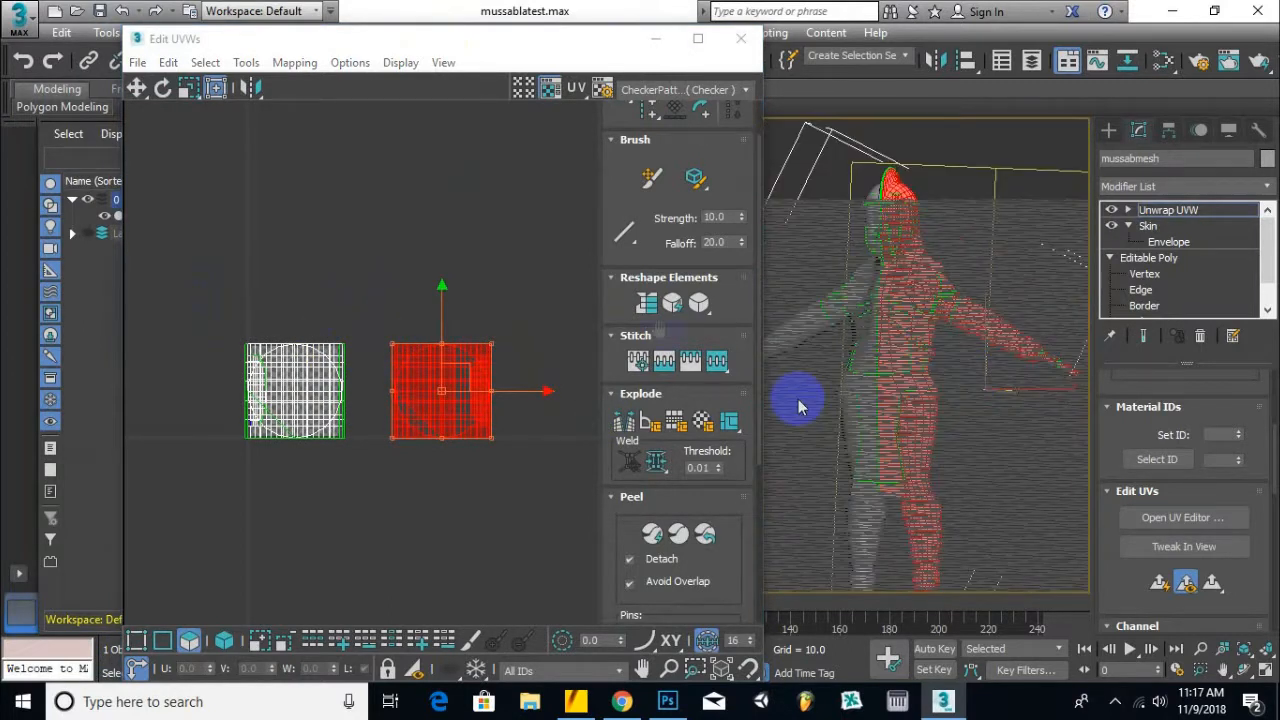
pyautogui.click(350, 237)
# Select the polygons on top of the head on both sides of the crest.
pyautogui.moveTo(856, 208); pyautogui.dragTo(903, 331, button='middle')
pyautogui.scroll(3, 867, 262)
pyautogui.click(847, 258)
pyautogui.scroll(-3, 897, 258)
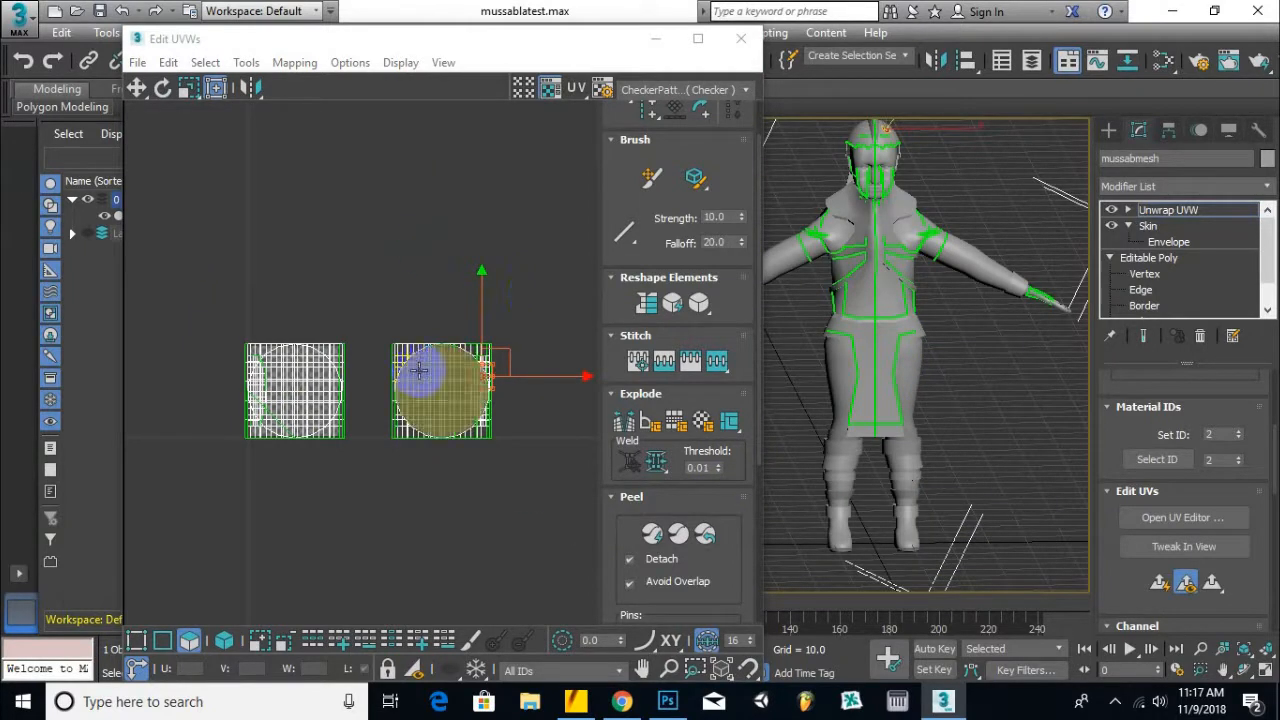
pyautogui.moveTo(946, 212); pyautogui.dragTo(980, 306, button='middle')
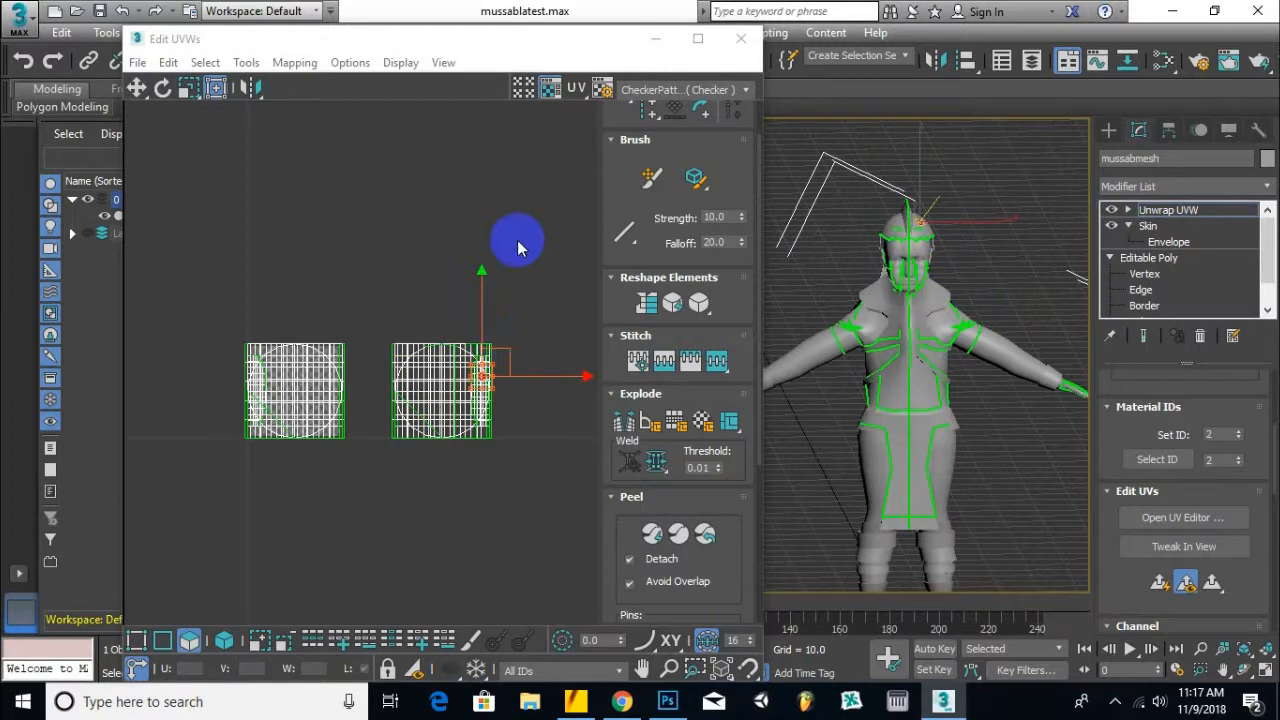
pyautogui.scroll(3, 886, 214)
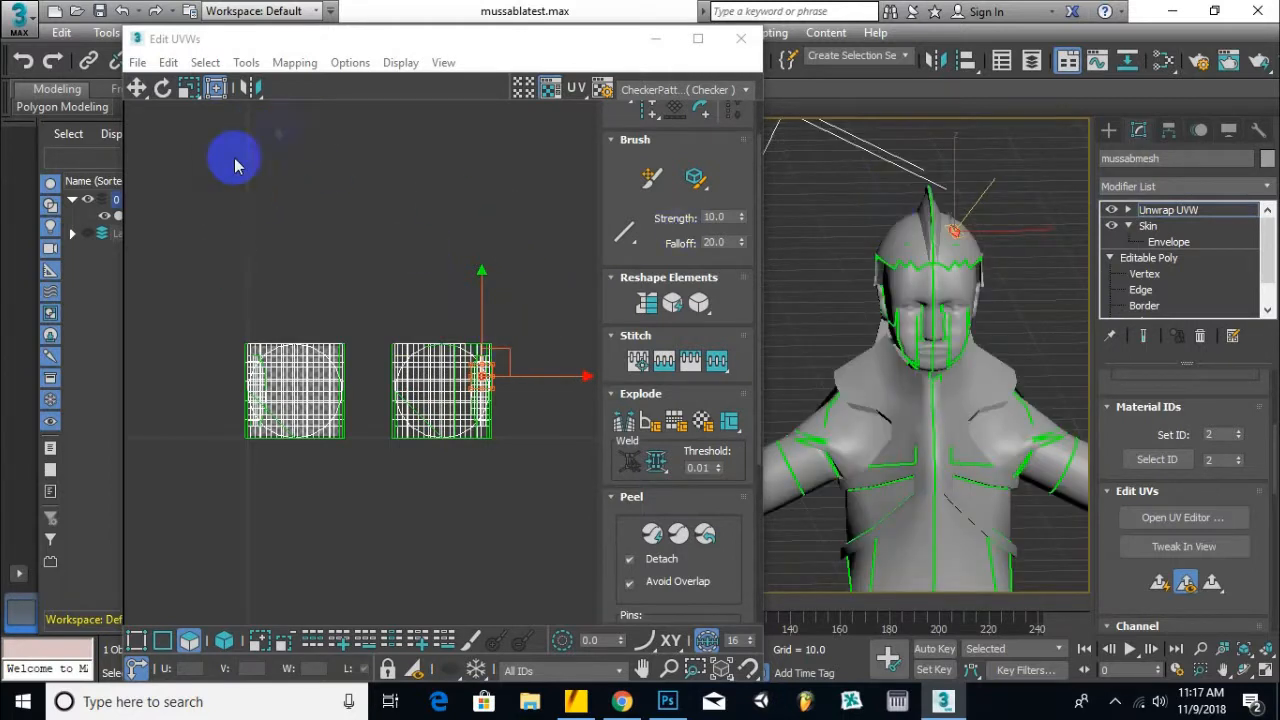
pyautogui.click(898, 233)
pyautogui.keyDown('shift'); pyautogui.click(918, 234); pyautogui.keyUp('shift')
pyautogui.keyDown('shift'); pyautogui.click(906, 254); pyautogui.keyUp('shift')
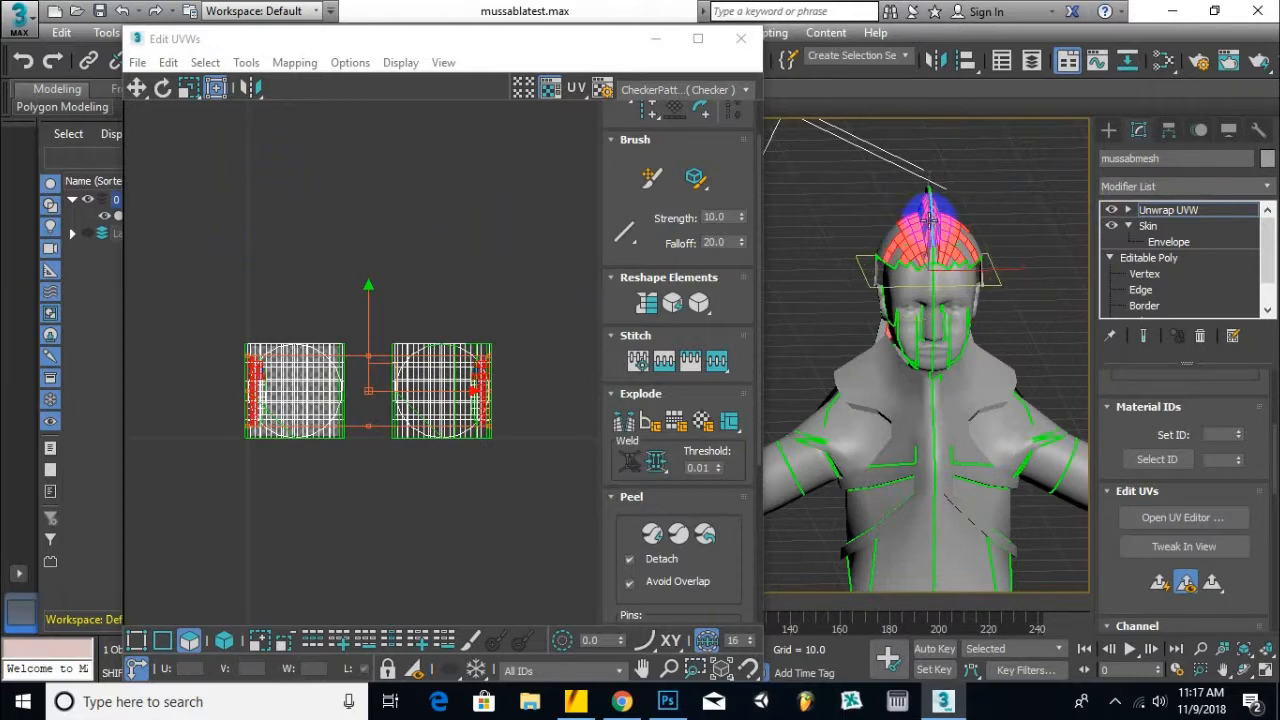
# Add the missed polygons along the front hairline on both sides of the head to the selection.
pyautogui.scroll(4, 968, 262)
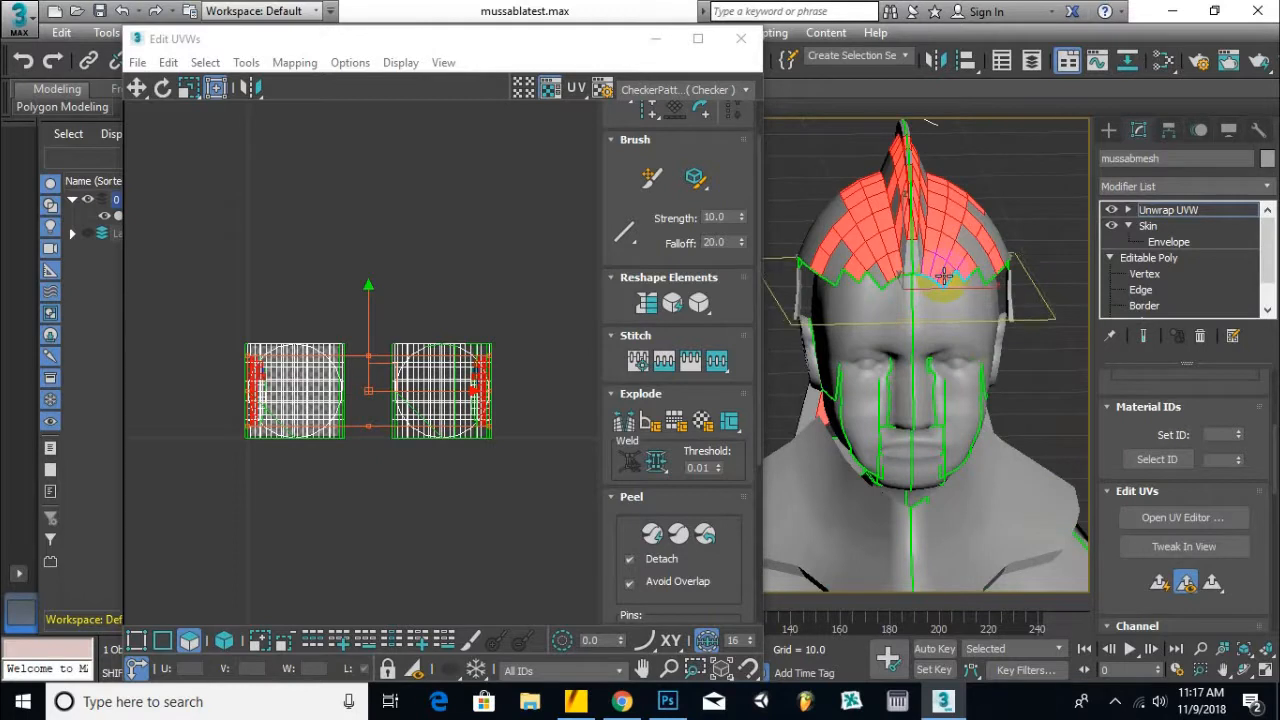
pyautogui.keyDown('ctrl'); pyautogui.click(988, 268); pyautogui.keyUp('ctrl')
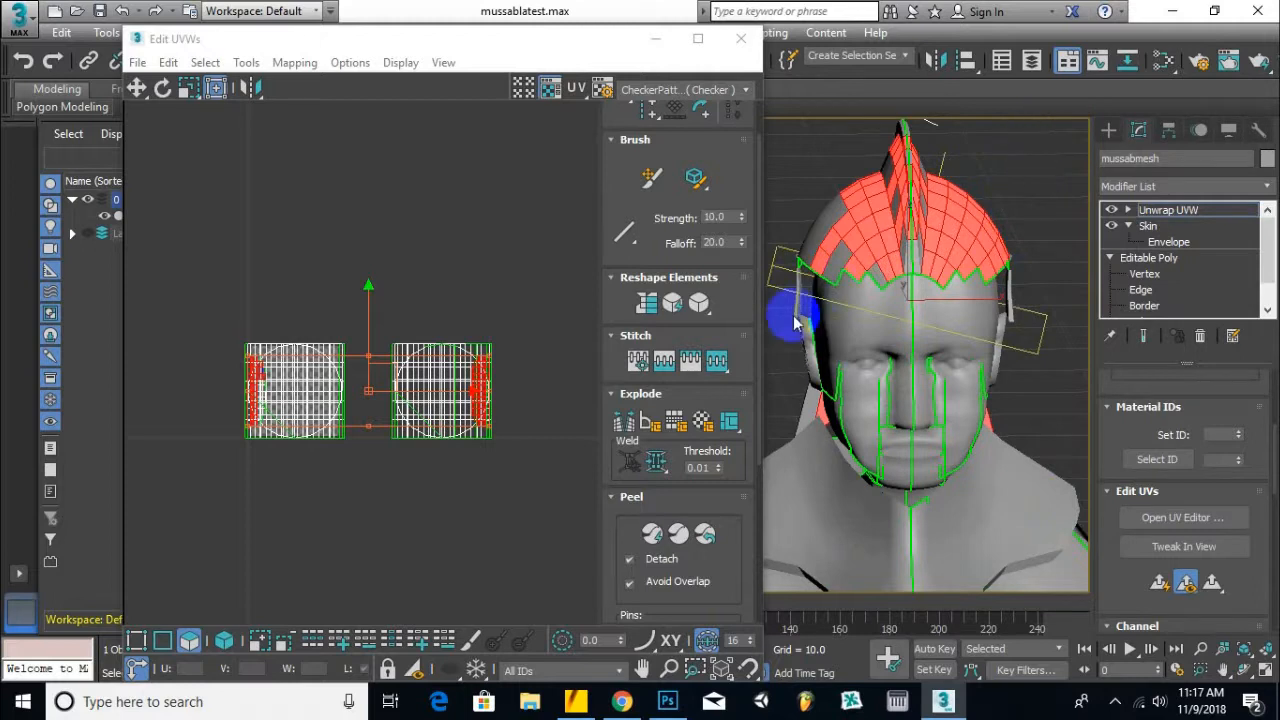
pyautogui.keyDown('ctrl'); pyautogui.click(845, 258); pyautogui.keyUp('ctrl')
pyautogui.keyDown('ctrl'); pyautogui.click(859, 257); pyautogui.keyUp('ctrl')
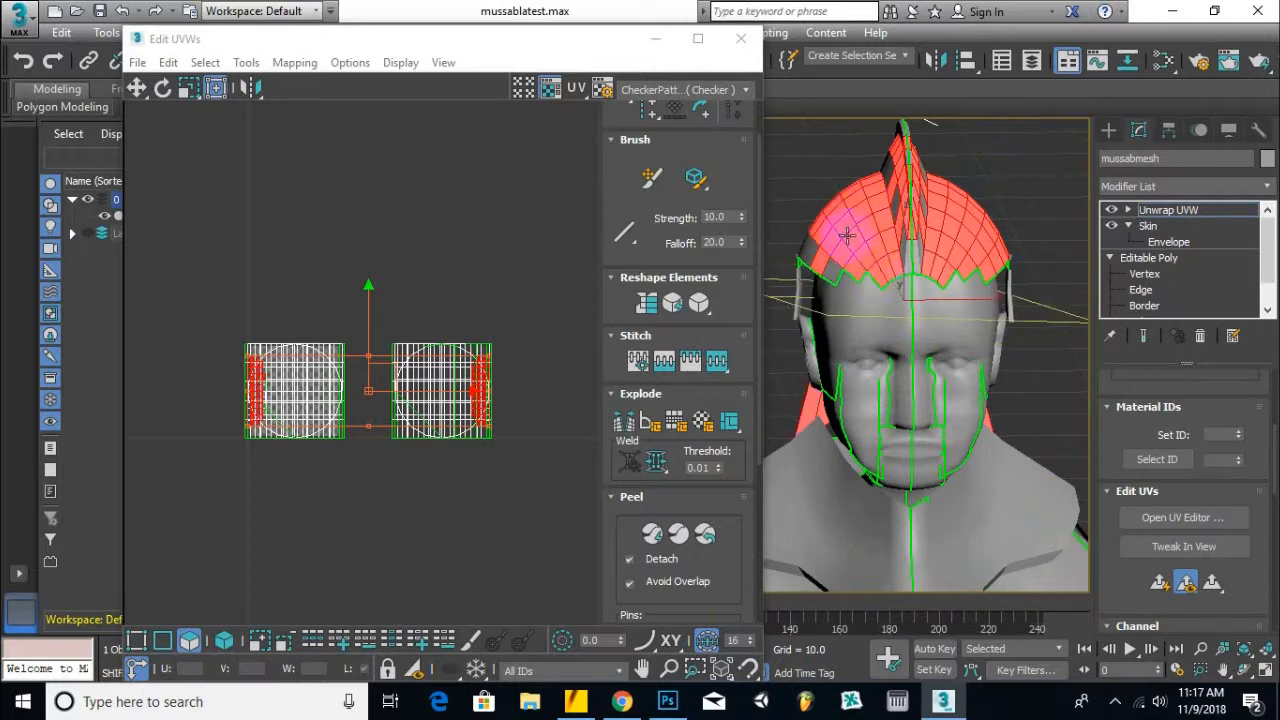
pyautogui.keyDown('ctrl'); pyautogui.click(807, 255); pyautogui.keyUp('ctrl')
pyautogui.keyDown('ctrl'); pyautogui.click(833, 275); pyautogui.keyUp('ctrl')
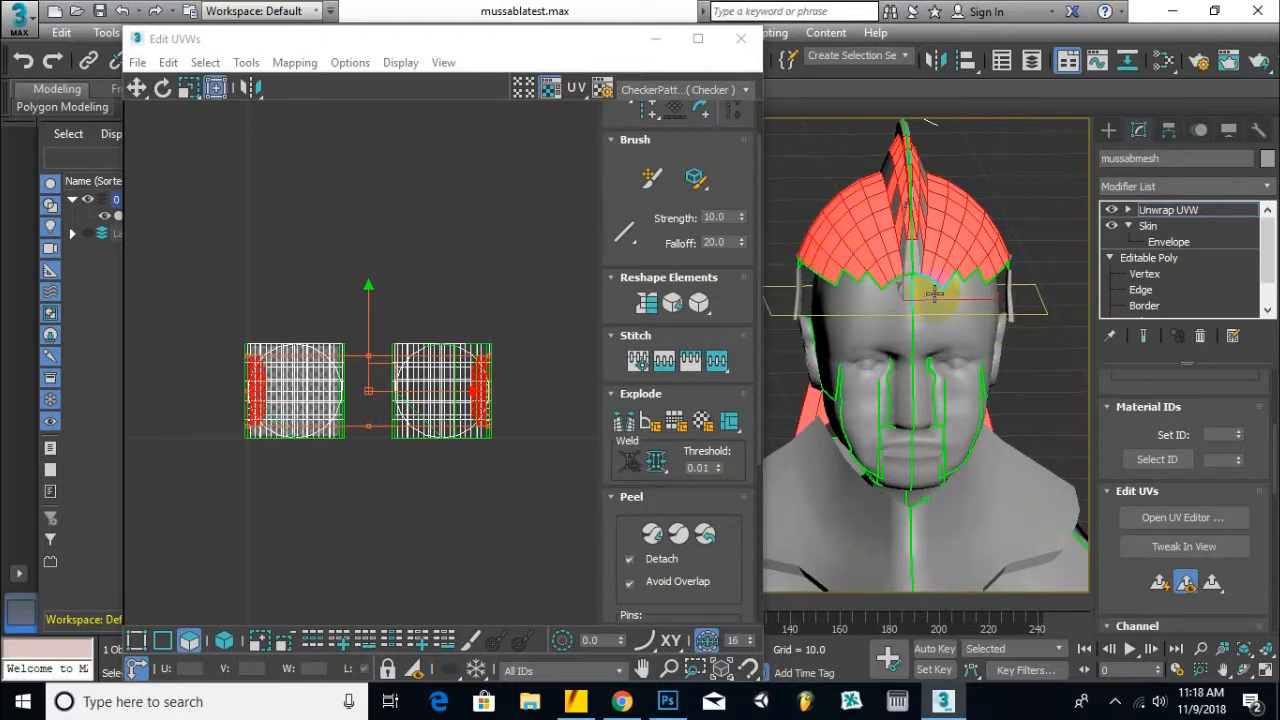
# Add the remaining polygons at the centre of the forehead hairline and along the crest to the selection.
pyautogui.scroll(2, 978, 290)
pyautogui.keyDown('ctrl'); pyautogui.click(887, 241); pyautogui.keyUp('ctrl')
pyautogui.keyDown('ctrl'); pyautogui.click(903, 165); pyautogui.keyUp('ctrl')
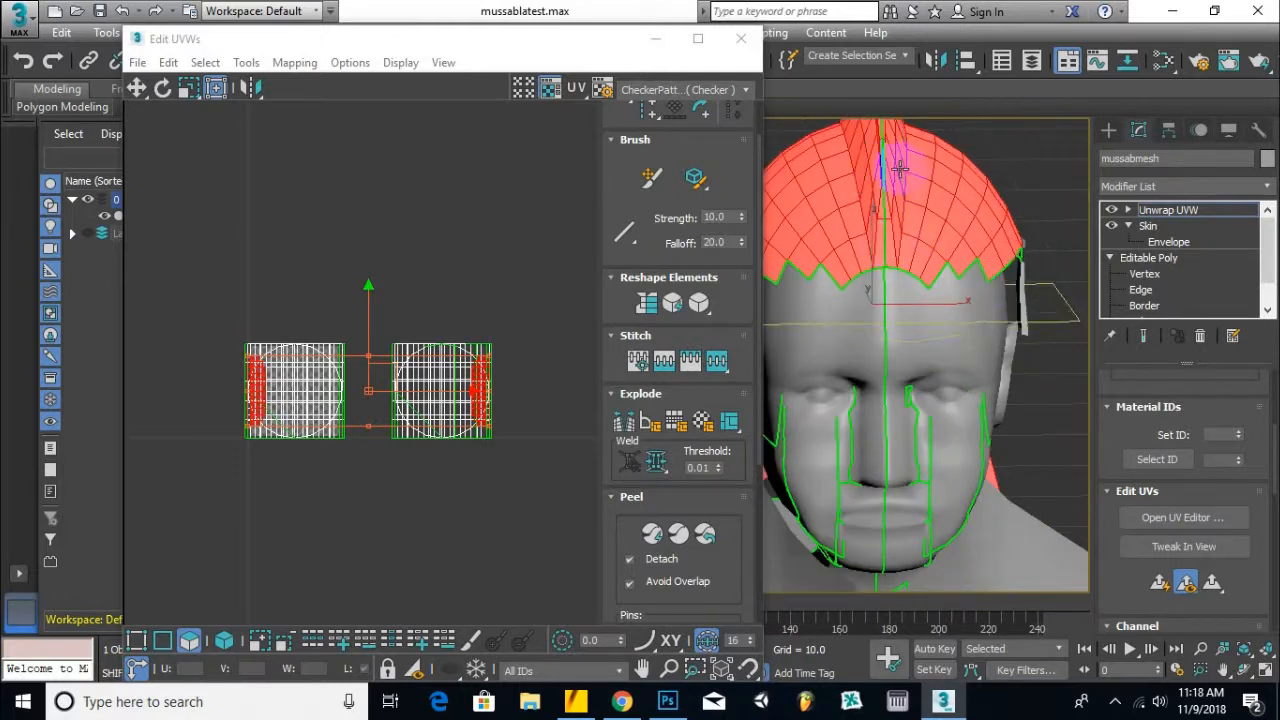
pyautogui.keyDown('ctrl'); pyautogui.click(882, 164); pyautogui.keyUp('ctrl')
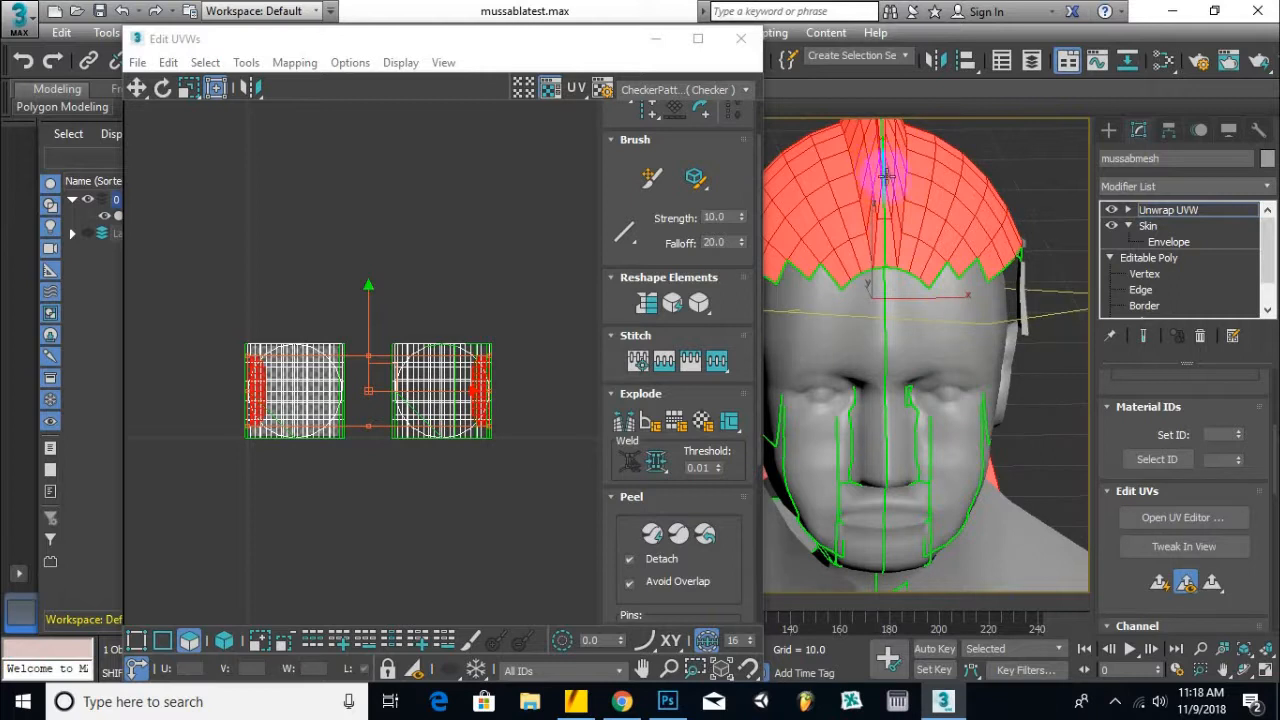
pyautogui.keyDown('alt'); pyautogui.moveTo(889, 195); pyautogui.dragTo(890, 288, button='middle'); pyautogui.keyUp('alt')
pyautogui.keyDown('ctrl'); pyautogui.click(926, 263); pyautogui.keyUp('ctrl')
pyautogui.scroll(-4, 966, 240)
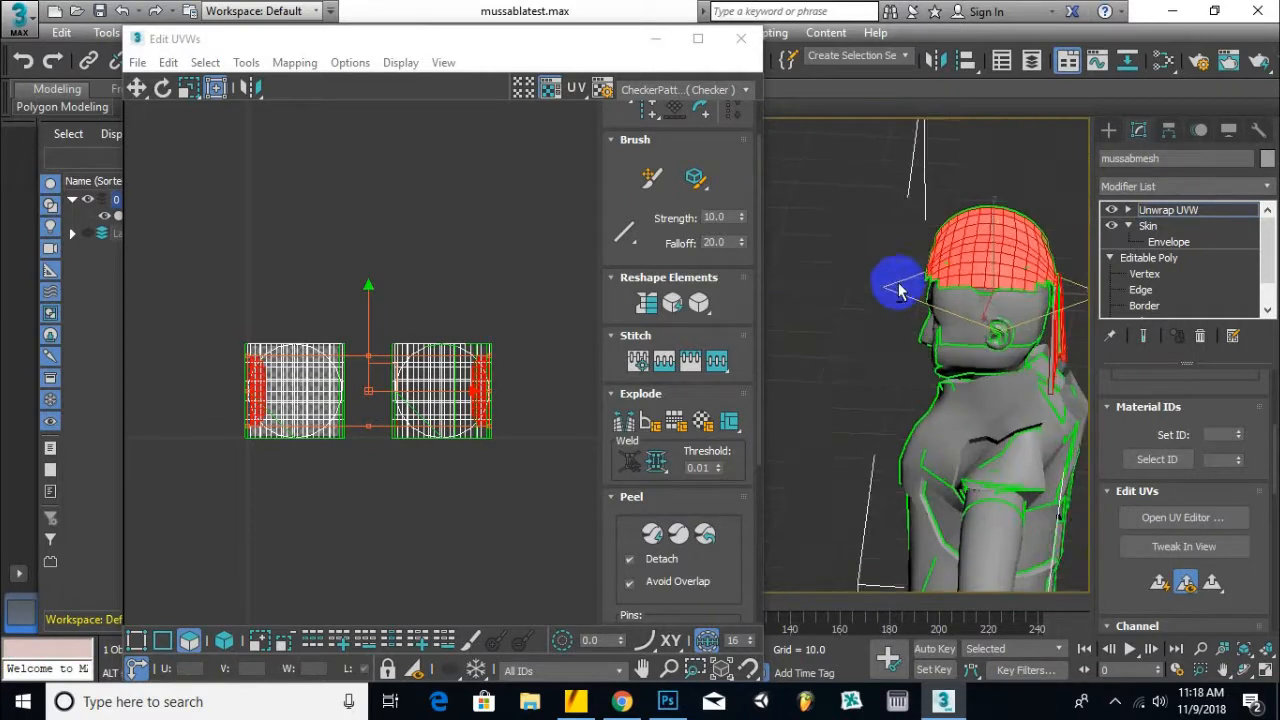
# Add the flap above the ear and the missed polygons beside the rear neck guard to the selection.
pyautogui.scroll(4, 1036, 298)
pyautogui.keyDown('ctrl'); pyautogui.click(896, 291); pyautogui.keyUp('ctrl')
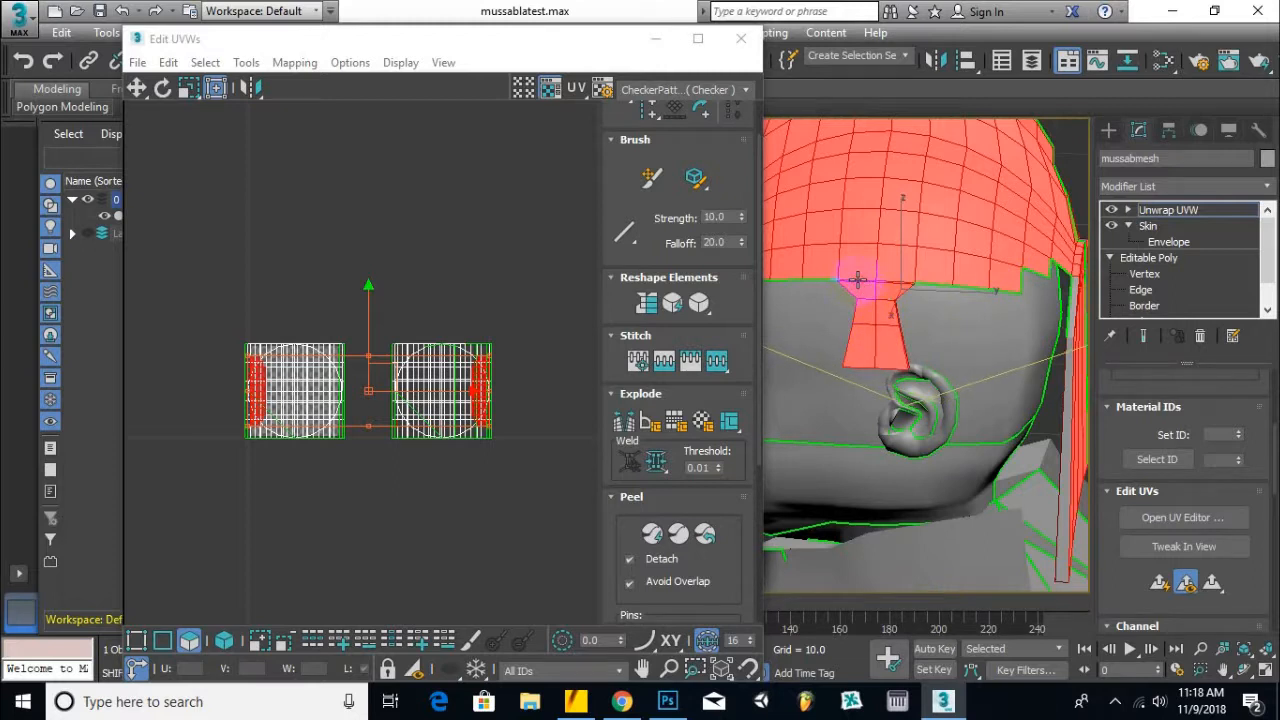
pyautogui.keyDown('alt'); pyautogui.moveTo(876, 283); pyautogui.dragTo(845, 249, button='middle'); pyautogui.keyUp('alt')
pyautogui.scroll(-2, 845, 249)
pyautogui.keyDown('alt'); pyautogui.moveTo(980, 289); pyautogui.dragTo(923, 311, button='middle'); pyautogui.keyUp('alt')
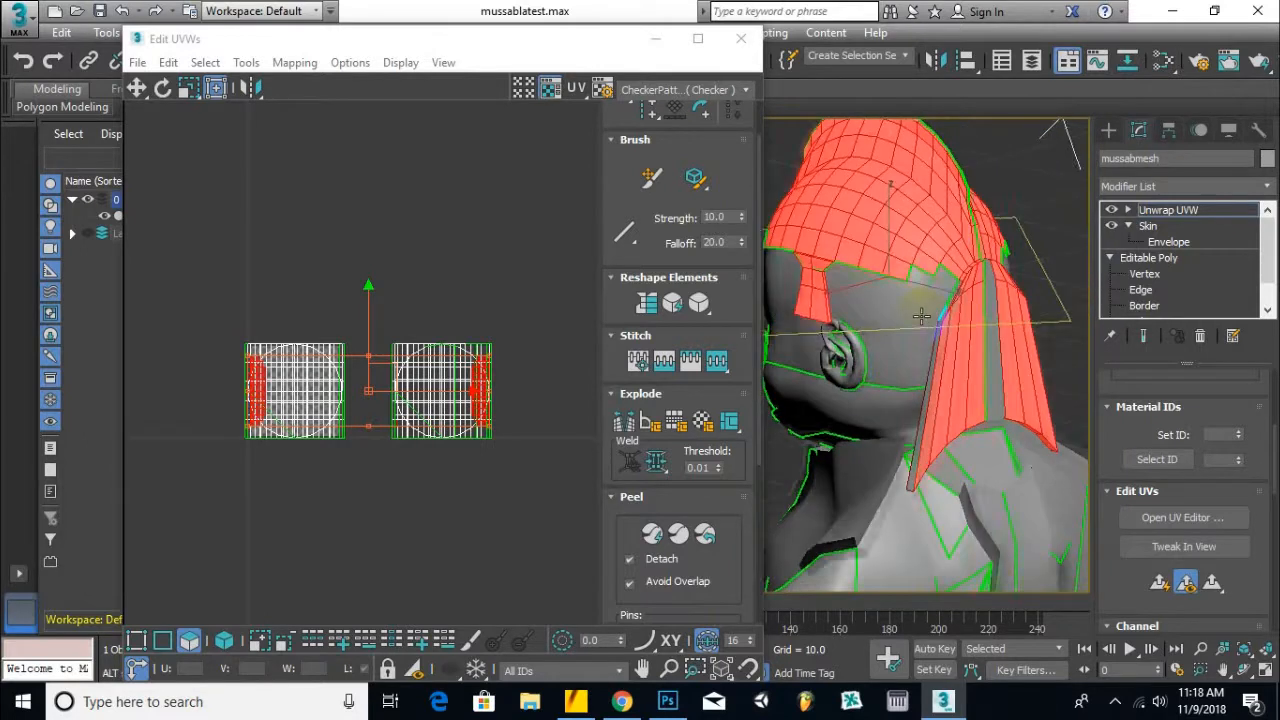
pyautogui.scroll(5, 1000, 303)
pyautogui.keyDown('ctrl'); pyautogui.click(932, 266); pyautogui.keyUp('ctrl')
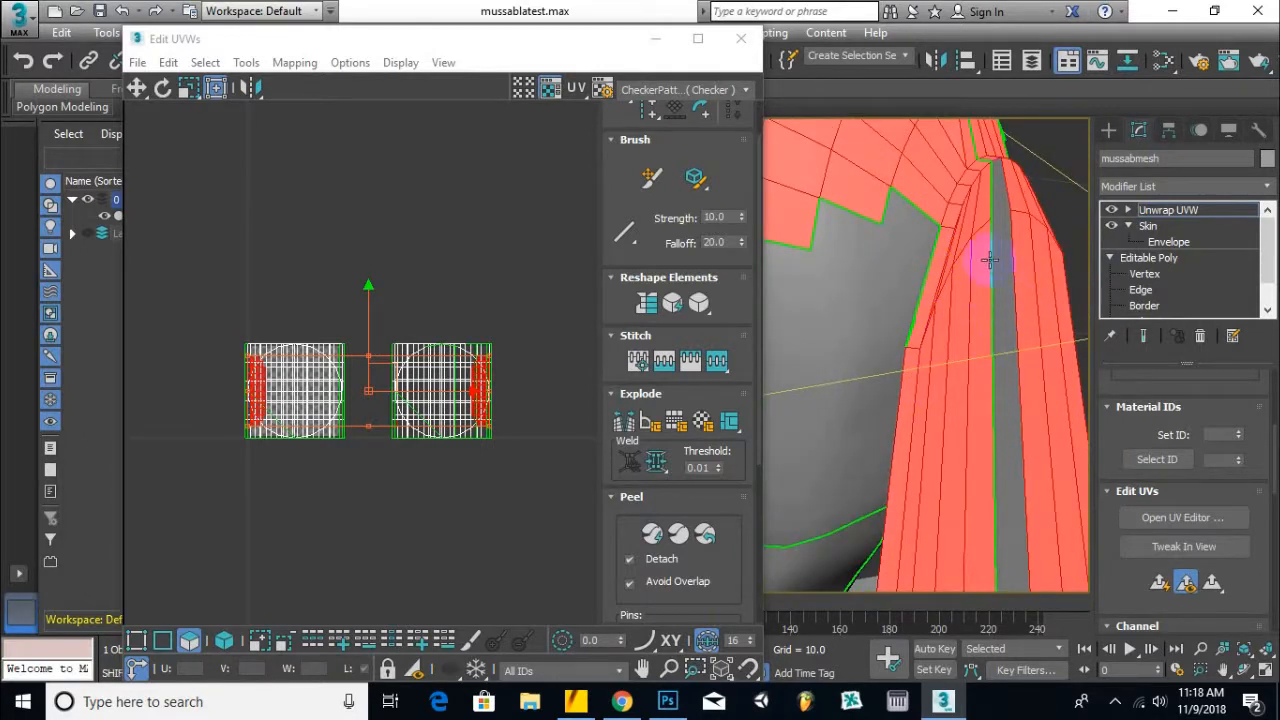
# Complete the headgear selection on the opposite ear flap and rear neck guard, checking it from all sides.
pyautogui.keyDown('alt'); pyautogui.moveTo(920, 374); pyautogui.dragTo(931, 171, button='middle'); pyautogui.keyUp('alt')
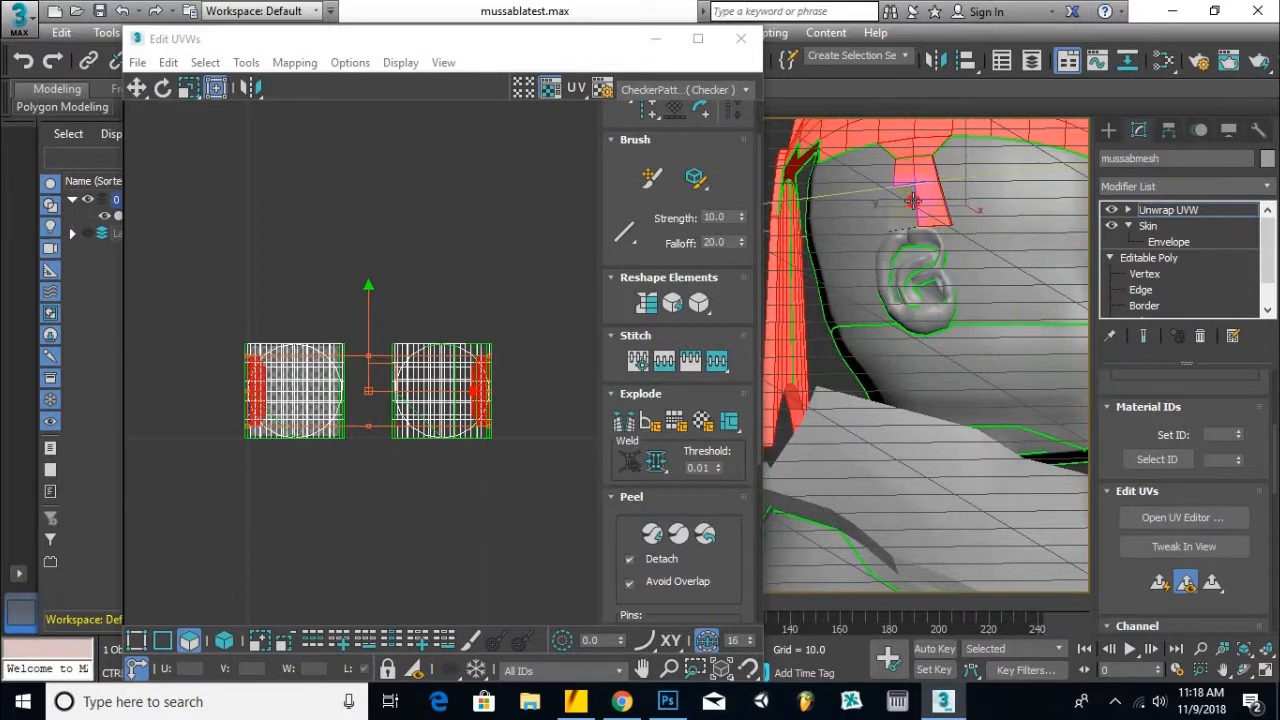
pyautogui.keyDown('alt'); pyautogui.moveTo(919, 216); pyautogui.dragTo(1060, 267, button='middle'); pyautogui.keyUp('alt')
pyautogui.scroll(4, 954, 154)
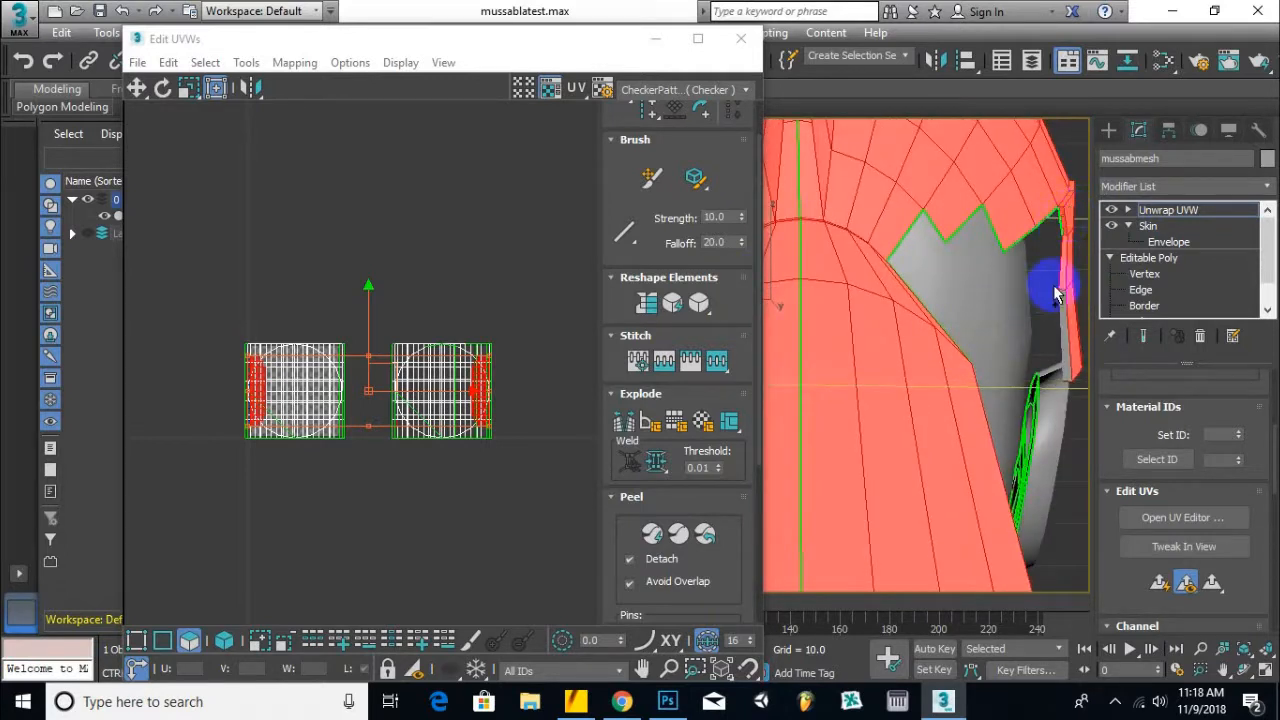
pyautogui.keyDown('alt'); pyautogui.moveTo(966, 256); pyautogui.dragTo(1102, 312, button='middle'); pyautogui.keyUp('alt')
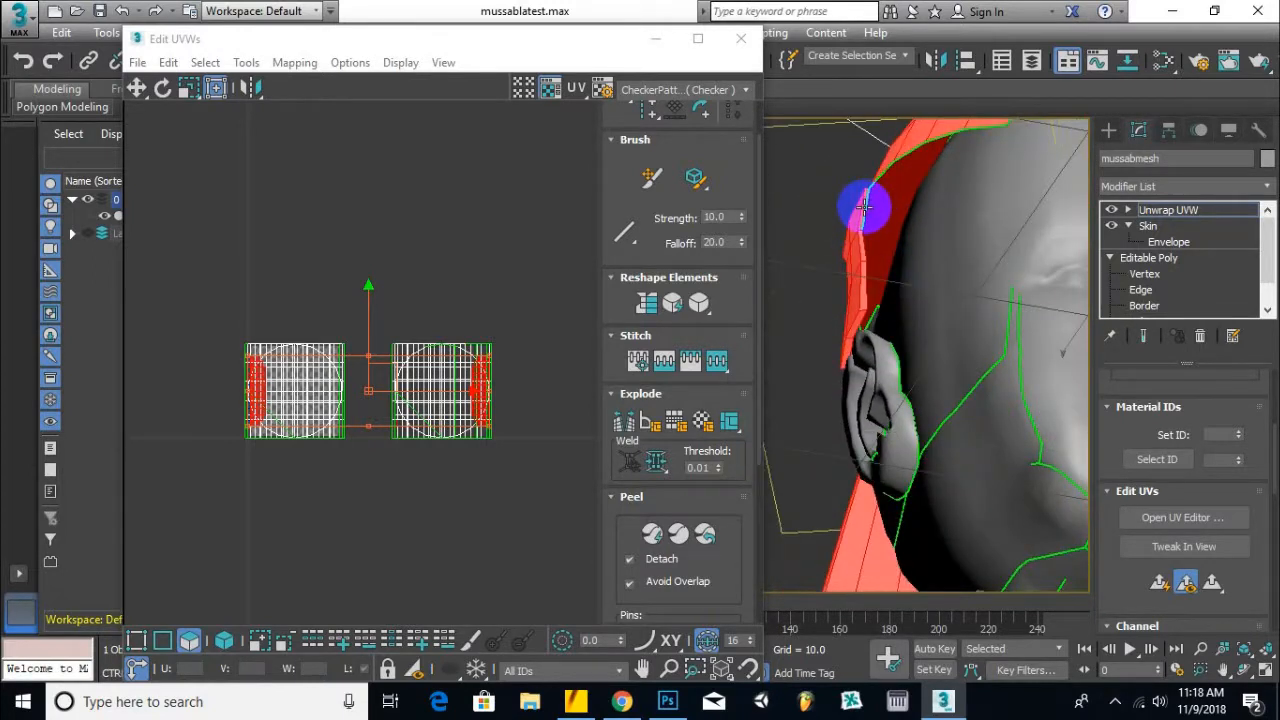
pyautogui.keyDown('alt'); pyautogui.moveTo(864, 206); pyautogui.dragTo(949, 288, button='middle'); pyautogui.keyUp('alt')
pyautogui.keyDown('alt'); pyautogui.moveTo(1024, 256); pyautogui.dragTo(950, 376, button='middle'); pyautogui.keyUp('alt')
pyautogui.scroll(-3, 949, 346)
pyautogui.scroll(-2, 519, 380)
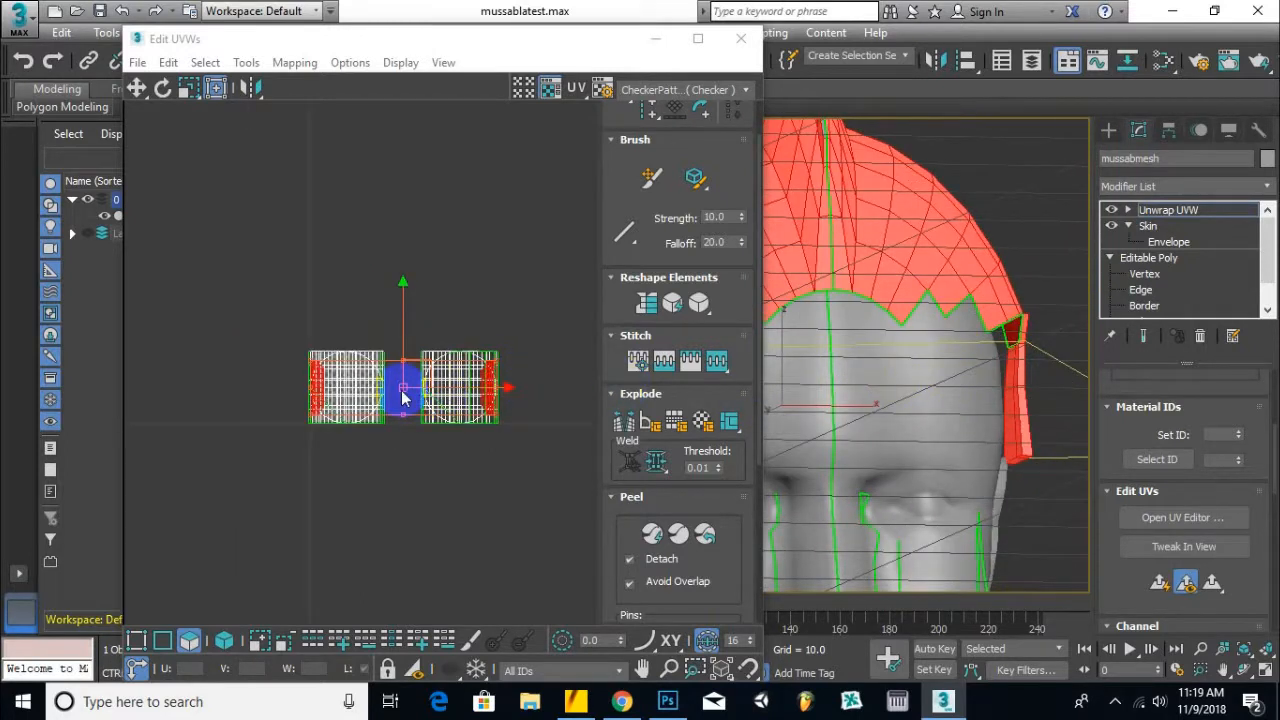
# Move the selected headgear UVs vertically above the two halves' UVs and clear the selection.
pyautogui.moveTo(405, 334); pyautogui.dragTo(406, 114)
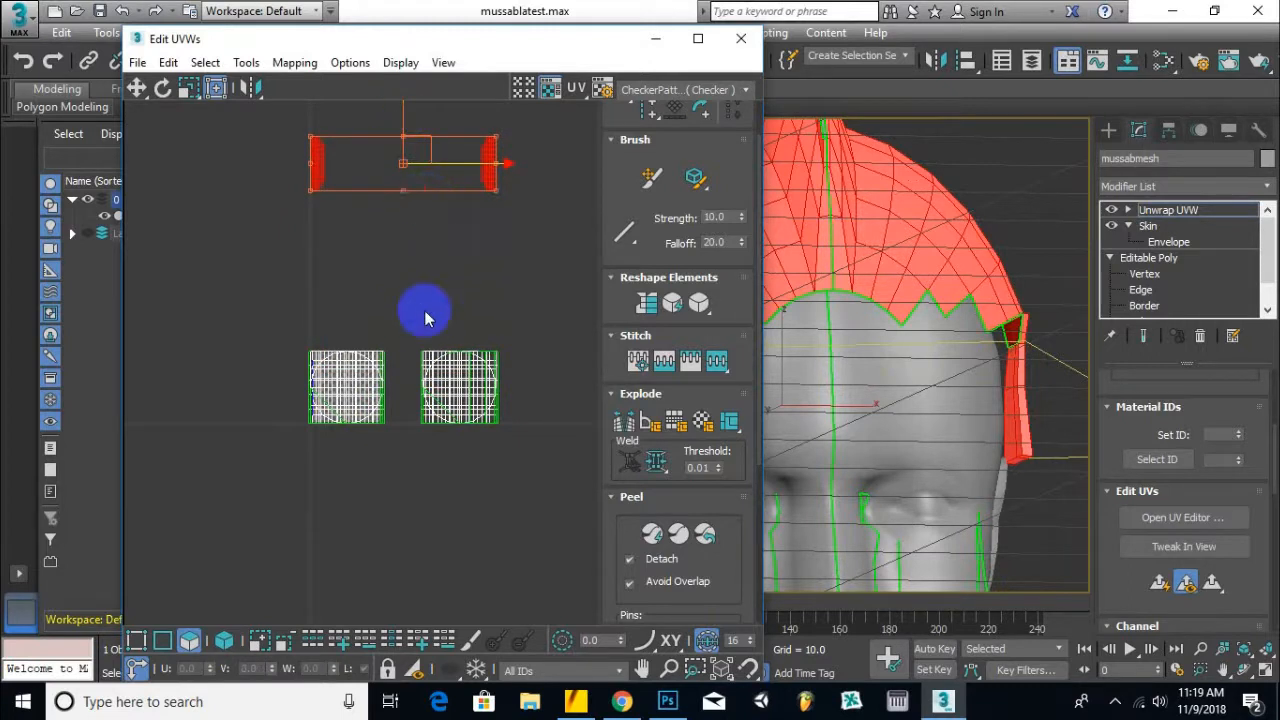
pyautogui.scroll(-2, 424, 305)
pyautogui.moveTo(426, 303); pyautogui.dragTo(438, 326, button='middle')
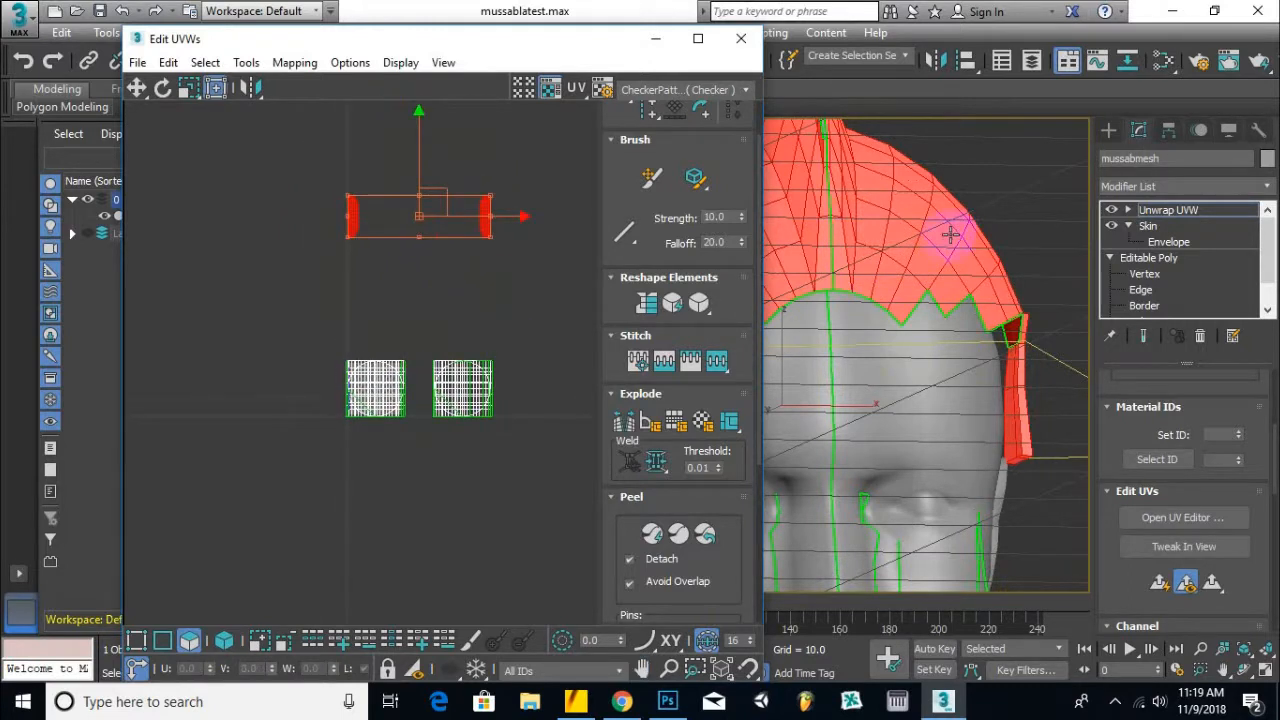
pyautogui.moveTo(951, 234); pyautogui.dragTo(1013, 233, button='middle')
pyautogui.click(466, 285)
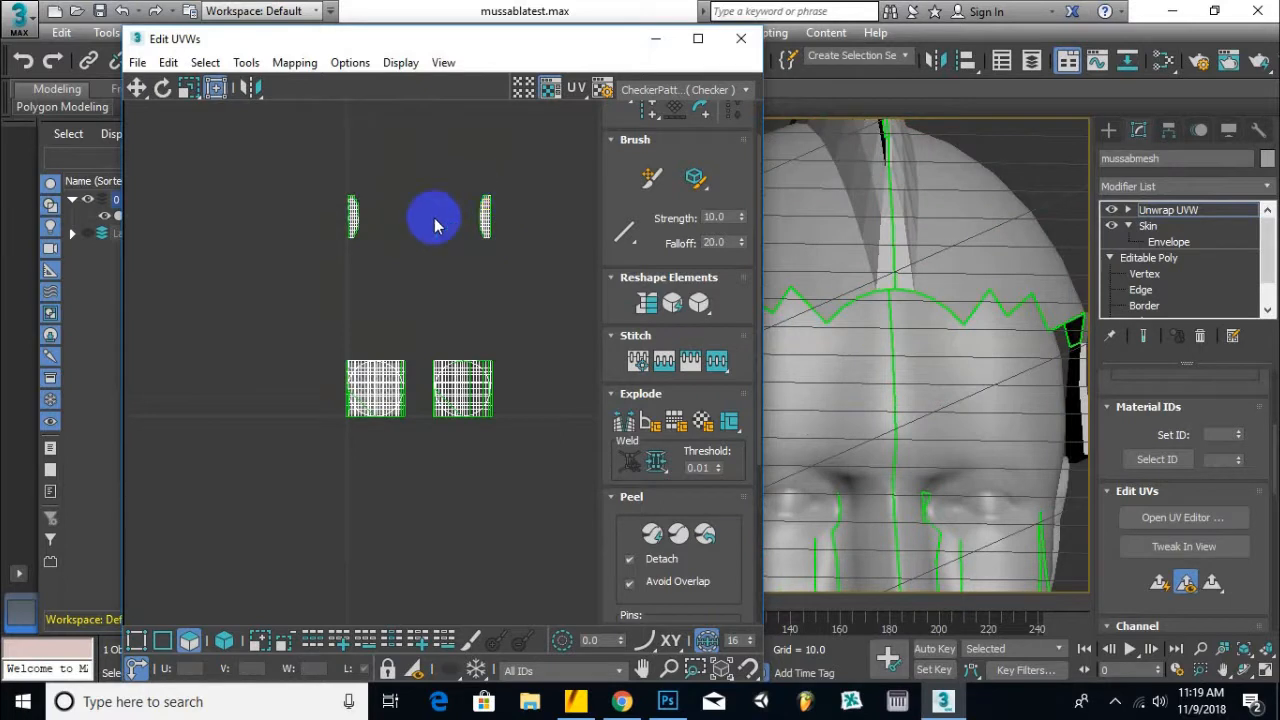
# Examine the space between the two separated headgear UV pieces for stray polygons and clear the selection.
pyautogui.moveTo(449, 214); pyautogui.dragTo(405, 283)
pyautogui.scroll(3, 463, 224)
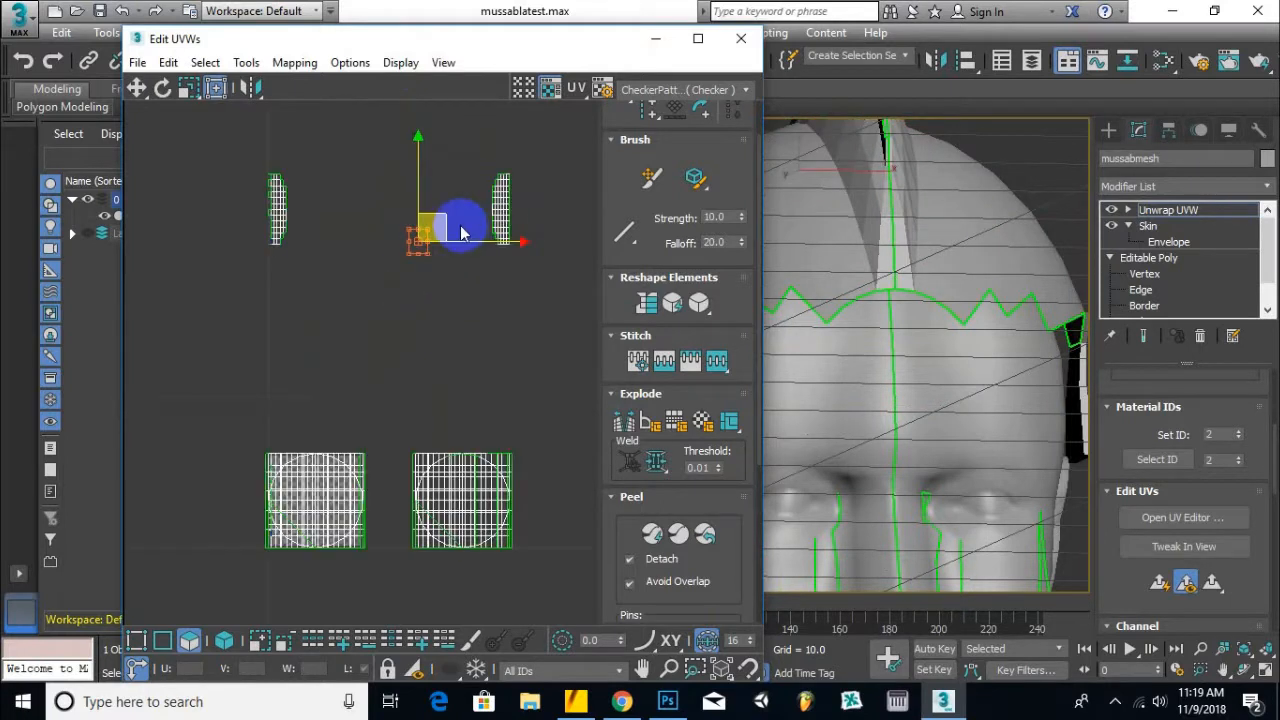
pyautogui.scroll(3, 397, 272)
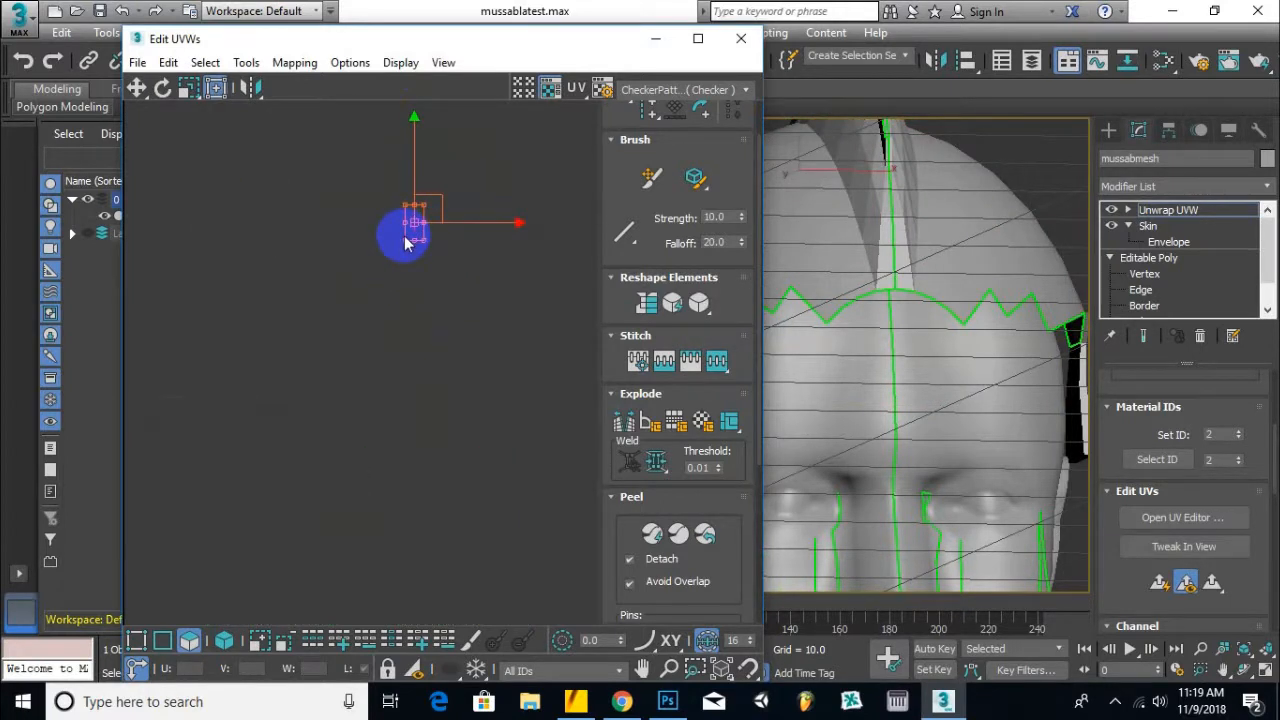
pyautogui.click(625, 361)
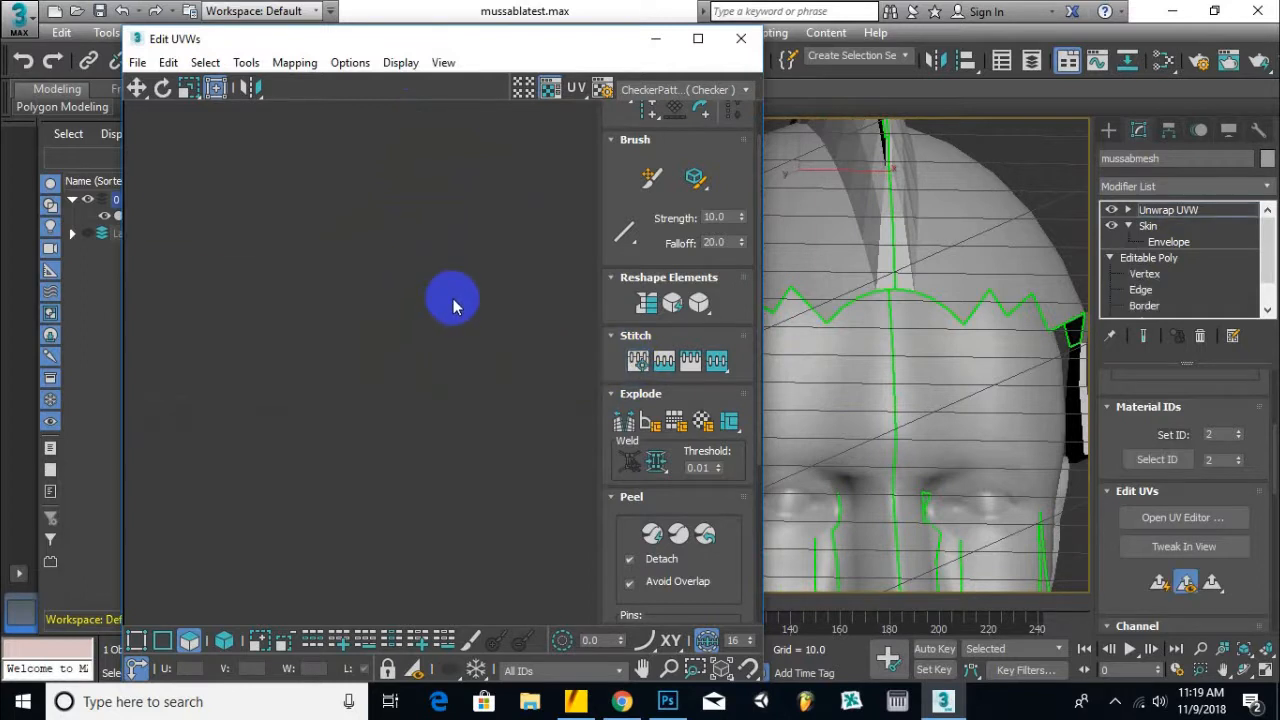
pyautogui.scroll(-6, 400, 290)
pyautogui.click(229, 278)
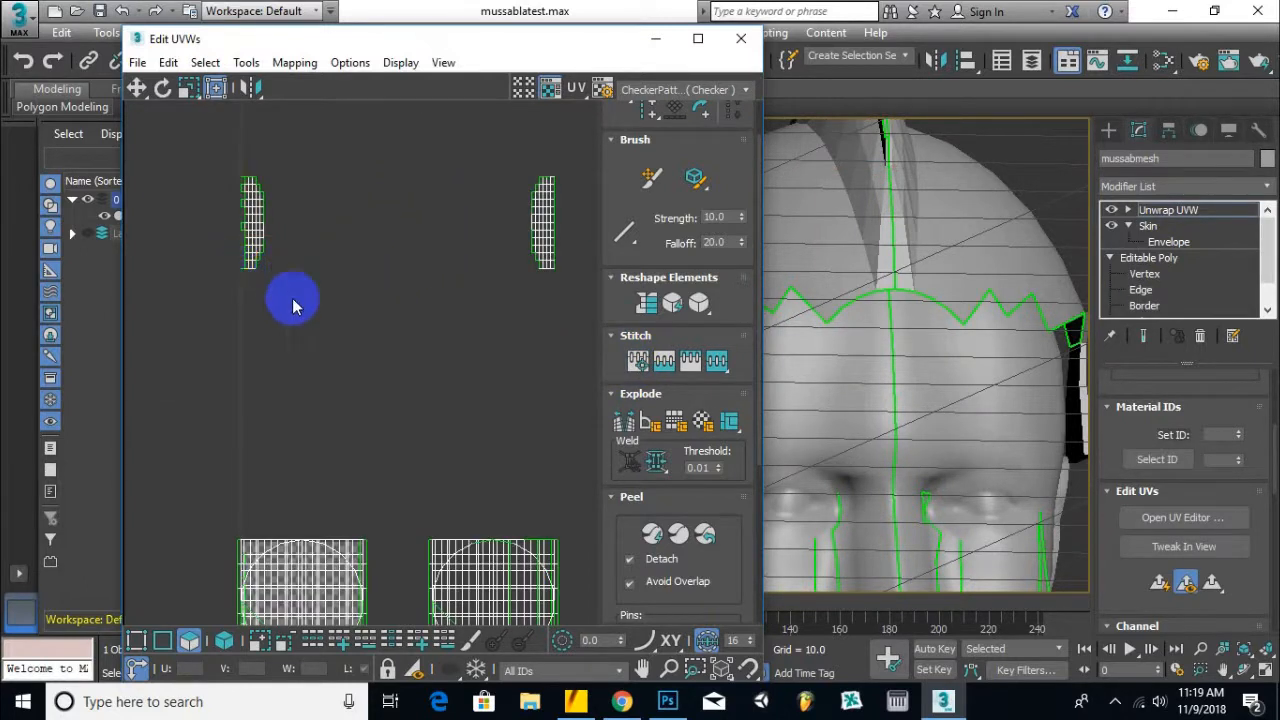
pyautogui.scroll(-3, 381, 360)
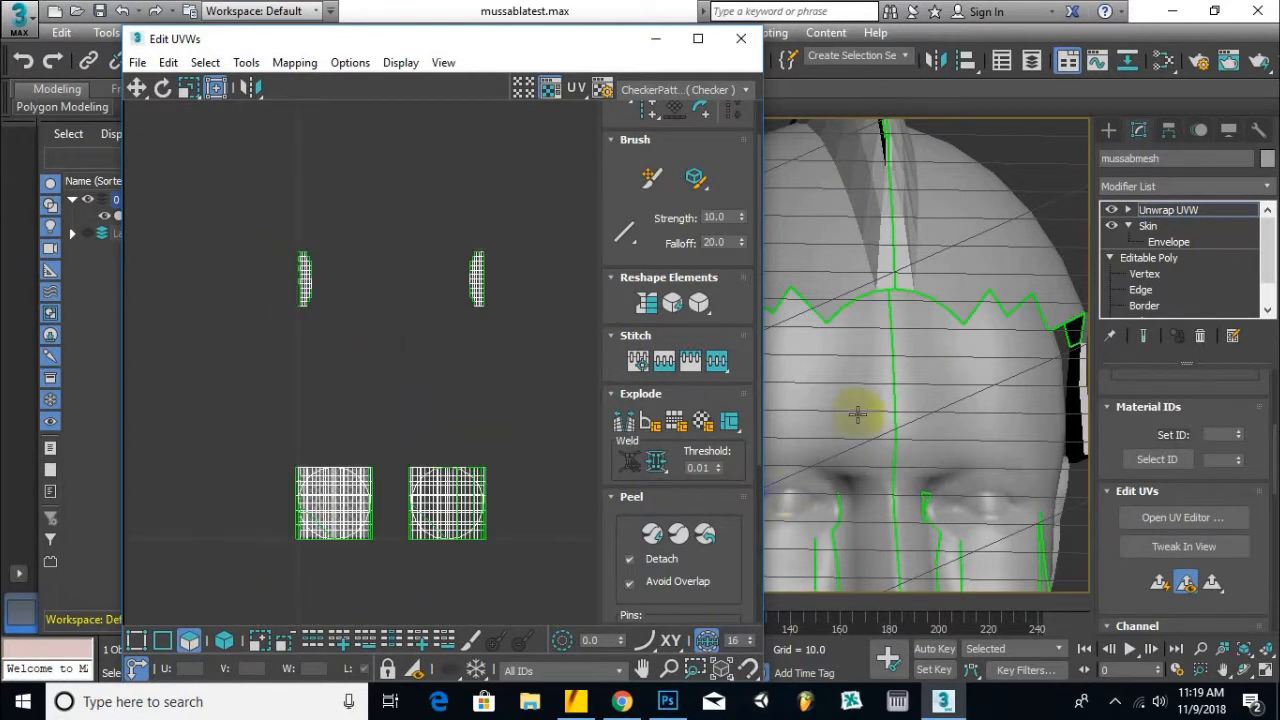
# Select the whole head from the front and remove the separated headgear UVs from the selection.
pyautogui.scroll(-4, 914, 272)
pyautogui.moveTo(940, 417); pyautogui.dragTo(993, 311, button='middle')
pyautogui.scroll(-2, 907, 278)
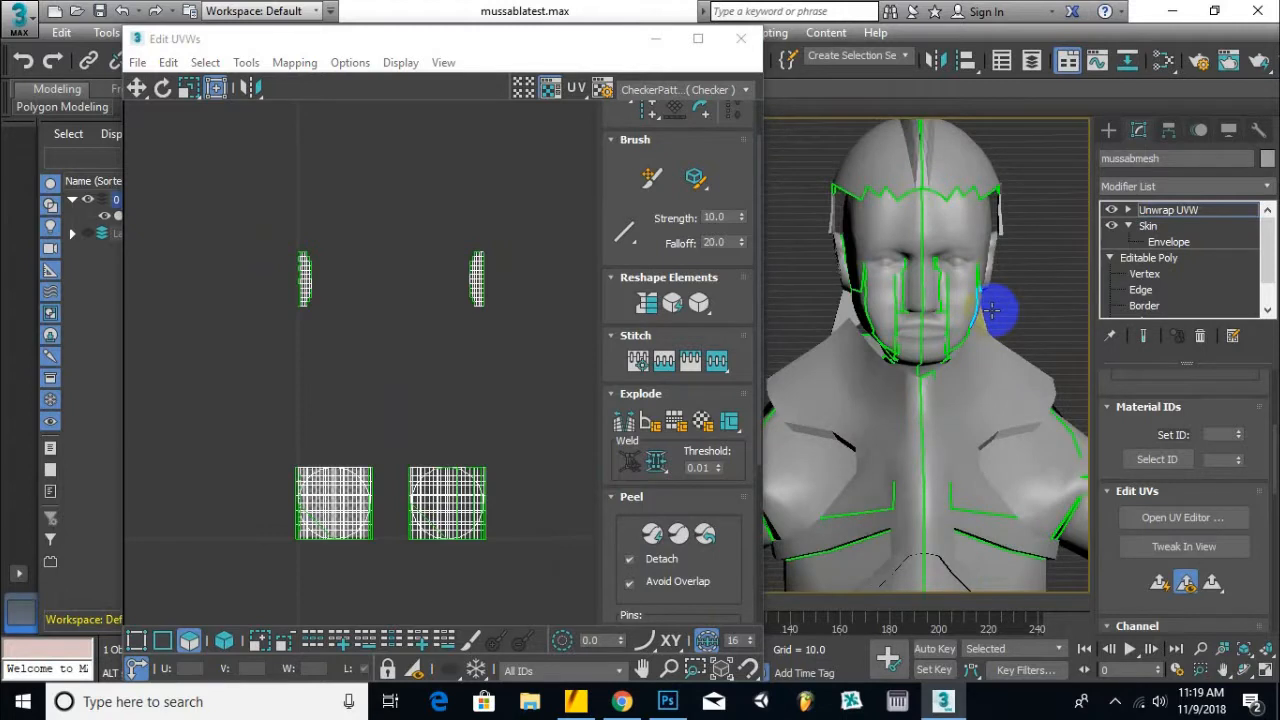
pyautogui.moveTo(1050, 193); pyautogui.dragTo(821, 381)
pyautogui.keyDown('alt'); pyautogui.moveTo(971, 251); pyautogui.dragTo(890, 253, button='middle'); pyautogui.keyUp('alt')
pyautogui.keyDown('ctrl'); pyautogui.moveTo(1039, 153); pyautogui.dragTo(821, 292); pyautogui.keyUp('ctrl')
pyautogui.moveTo(815, 305)
pyautogui.keyDown('alt'); pyautogui.mouseDown(button='middle')
pyautogui.moveTo(883, 284)
pyautogui.moveTo(843, 343)
pyautogui.moveTo(826, 306)
pyautogui.mouseUp(button='middle'); pyautogui.keyUp('alt')
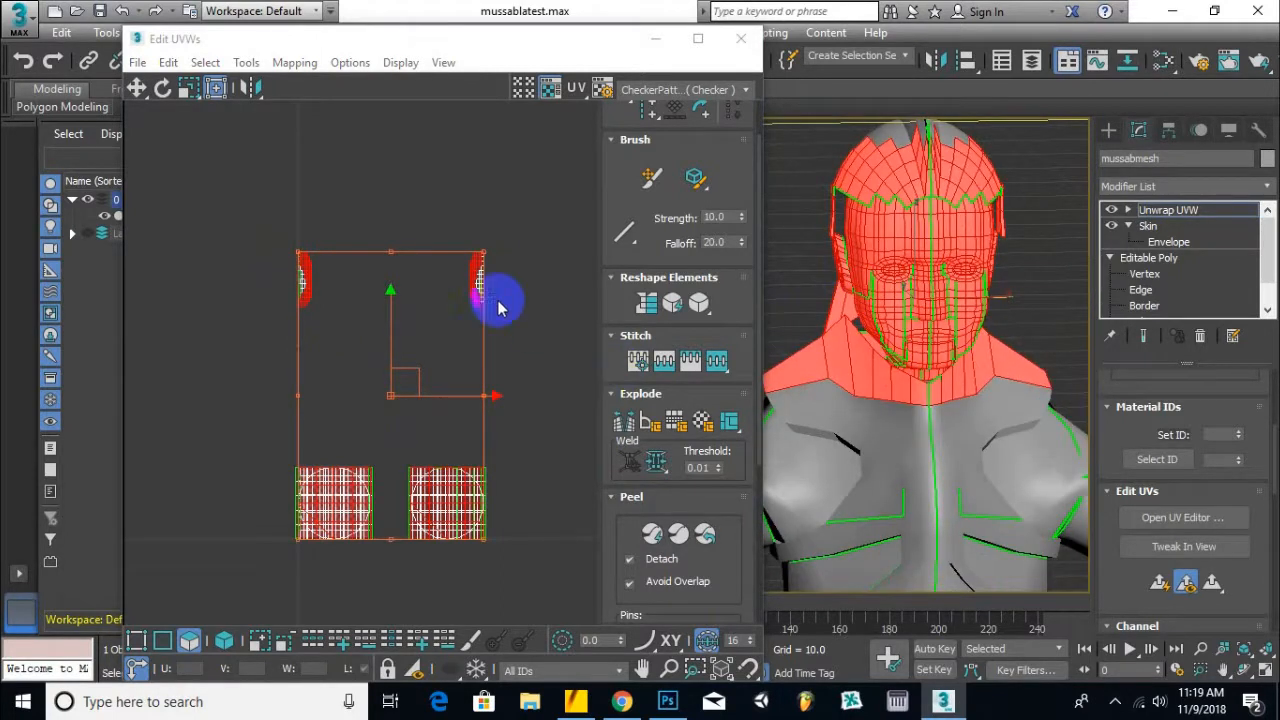
pyautogui.keyDown('alt'); pyautogui.moveTo(528, 202); pyautogui.dragTo(221, 361); pyautogui.keyUp('alt')
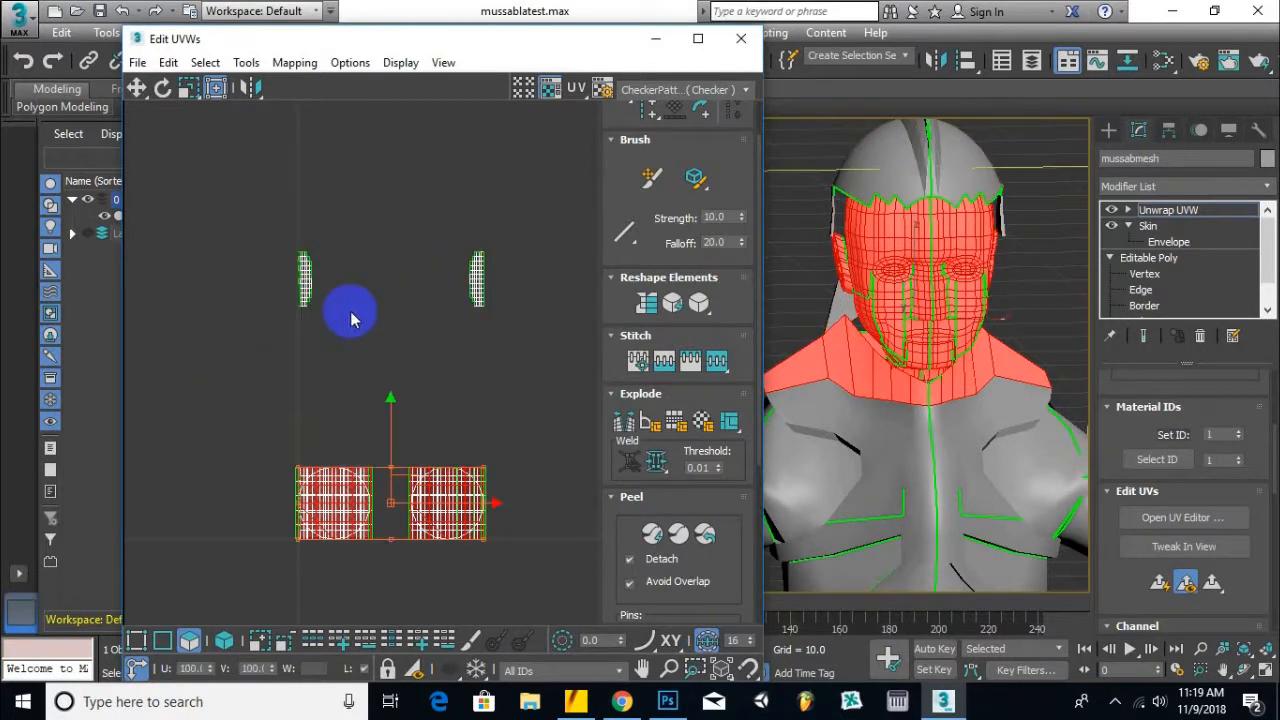
# Deselect the stray collar polygons at the front of the neck and on the shoulder.
pyautogui.keyDown('alt'); pyautogui.moveTo(857, 245); pyautogui.dragTo(990, 338, button='middle'); pyautogui.keyUp('alt')
pyautogui.keyDown('alt'); pyautogui.moveTo(1009, 316); pyautogui.dragTo(883, 329, button='middle'); pyautogui.keyUp('alt')
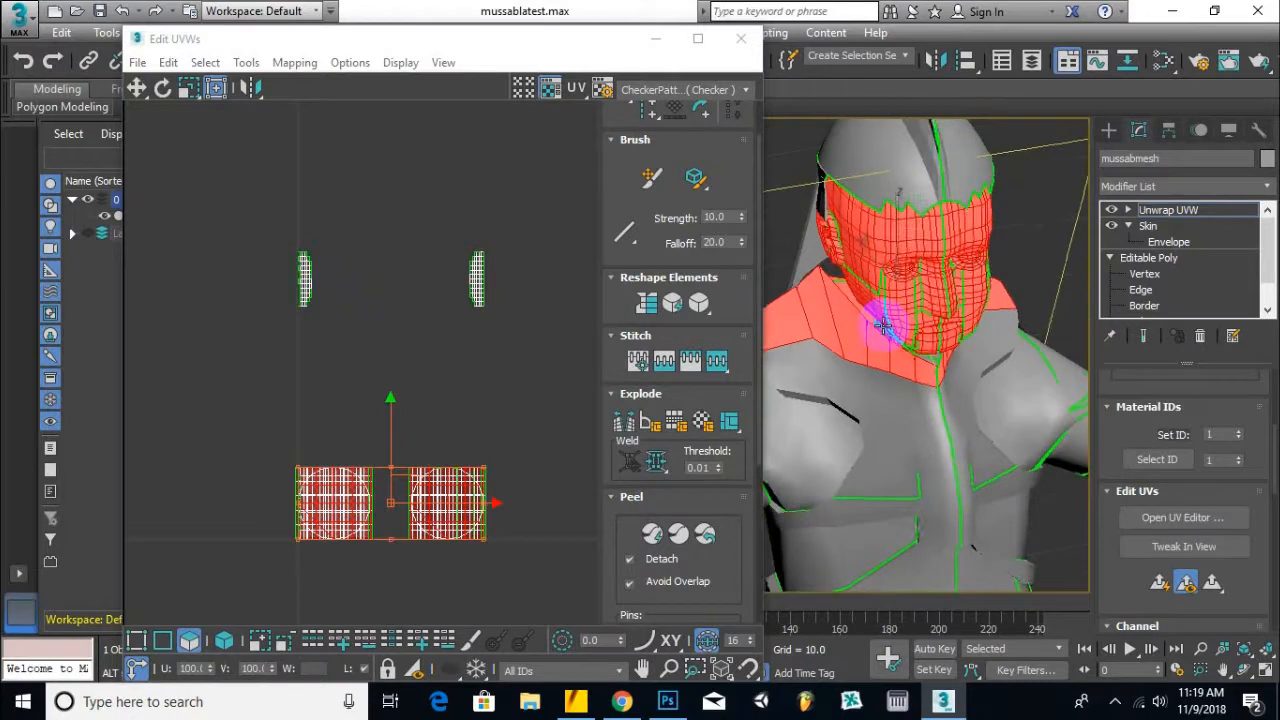
pyautogui.scroll(3, 934, 398)
pyautogui.keyDown('alt'); pyautogui.moveTo(934, 400); pyautogui.dragTo(860, 316, button='middle'); pyautogui.keyUp('alt')
pyautogui.keyDown('ctrl'); pyautogui.click(860, 316); pyautogui.keyUp('ctrl')
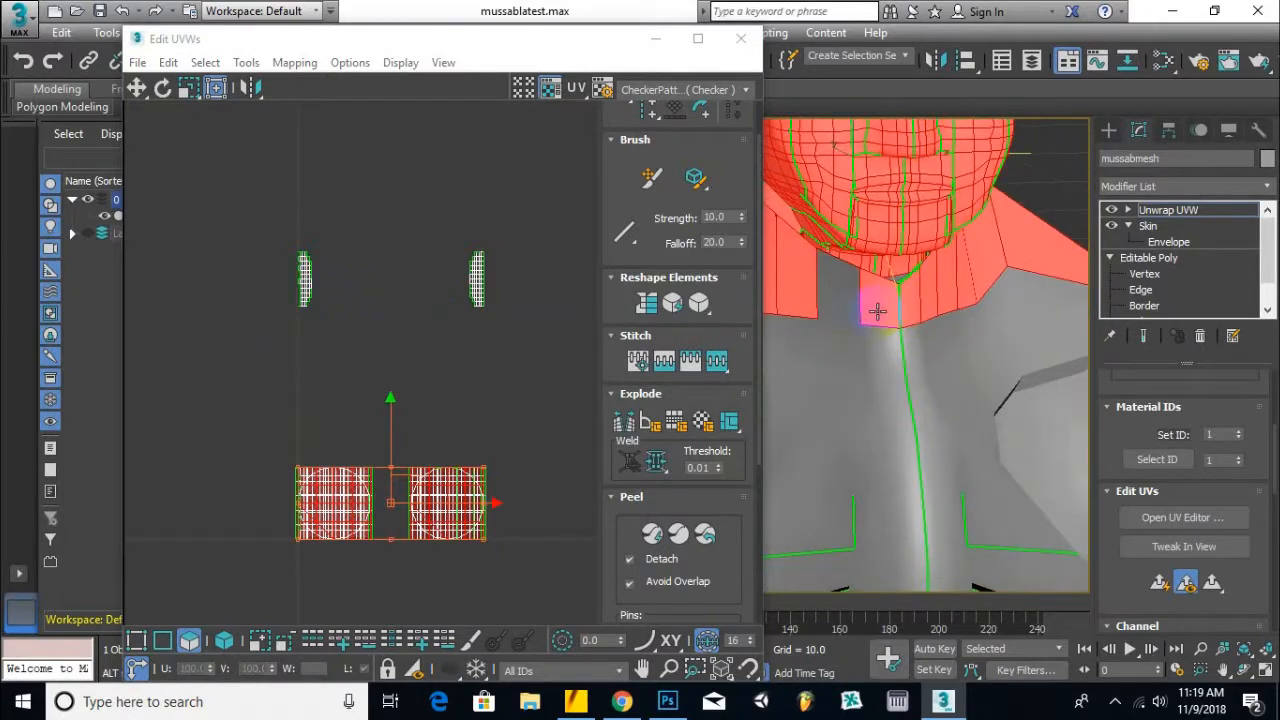
pyautogui.keyDown('alt'); pyautogui.click(988, 265); pyautogui.keyUp('alt')
pyautogui.keyDown('alt'); pyautogui.moveTo(988, 318); pyautogui.dragTo(678, 352, button='middle'); pyautogui.keyUp('alt')
pyautogui.keyDown('alt'); pyautogui.click(1029, 271); pyautogui.keyUp('alt')
# Deselect the remaining collar and shoulder polygons at the back of the neck.
pyautogui.scroll(-3, 916, 316)
pyautogui.keyDown('alt'); pyautogui.moveTo(952, 448); pyautogui.dragTo(779, 347); pyautogui.keyUp('alt')
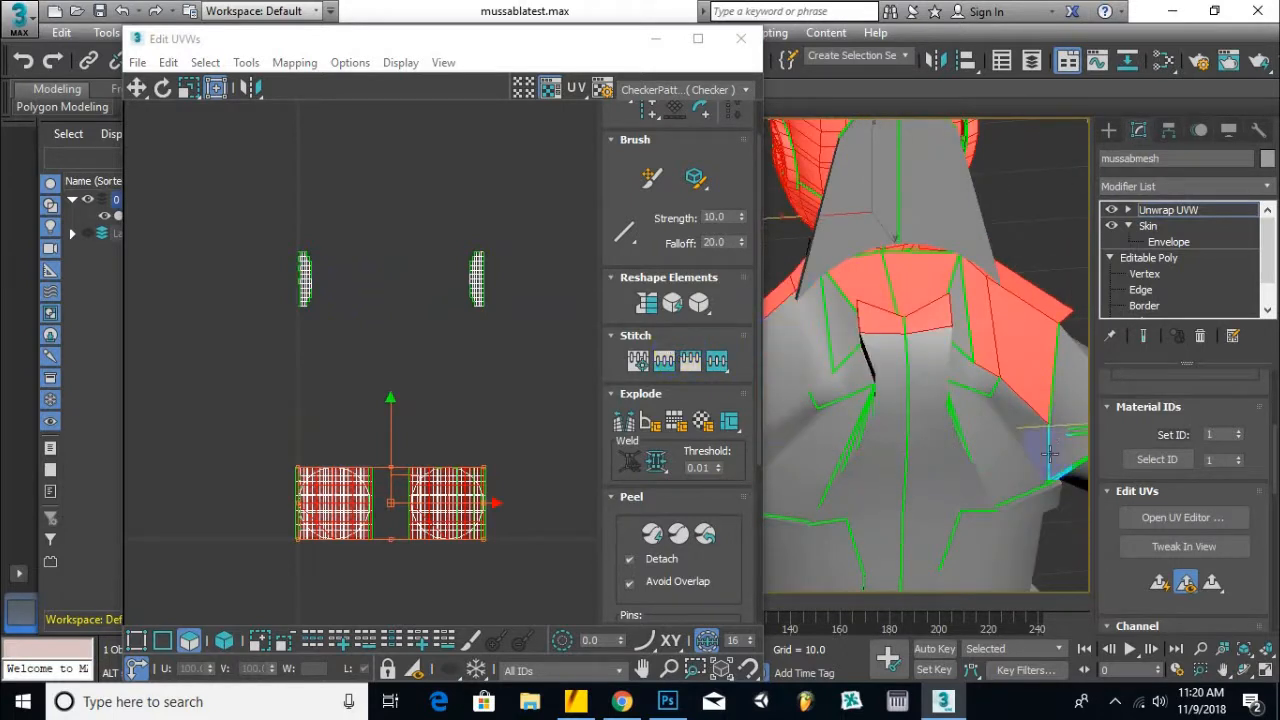
pyautogui.keyDown('alt'); pyautogui.moveTo(925, 352); pyautogui.dragTo(926, 353); pyautogui.keyUp('alt')
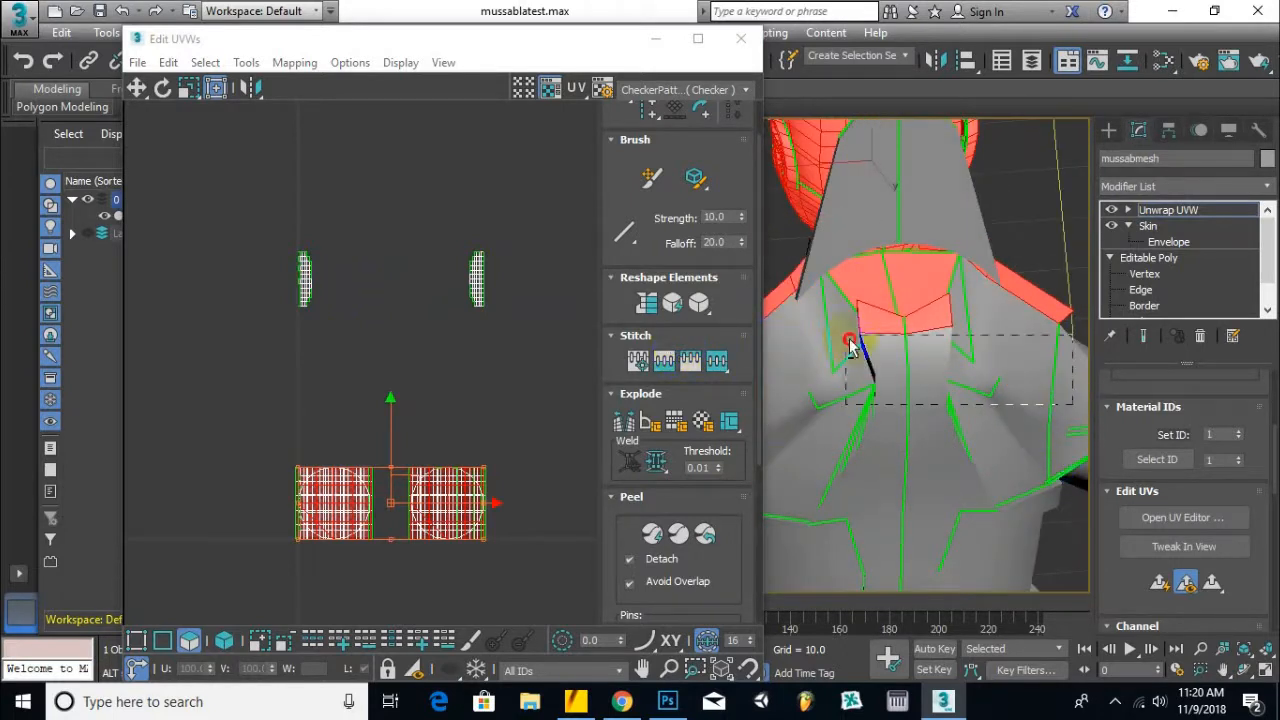
pyautogui.keyDown('alt'); pyautogui.moveTo(785, 305); pyautogui.dragTo(785, 304); pyautogui.keyUp('alt')
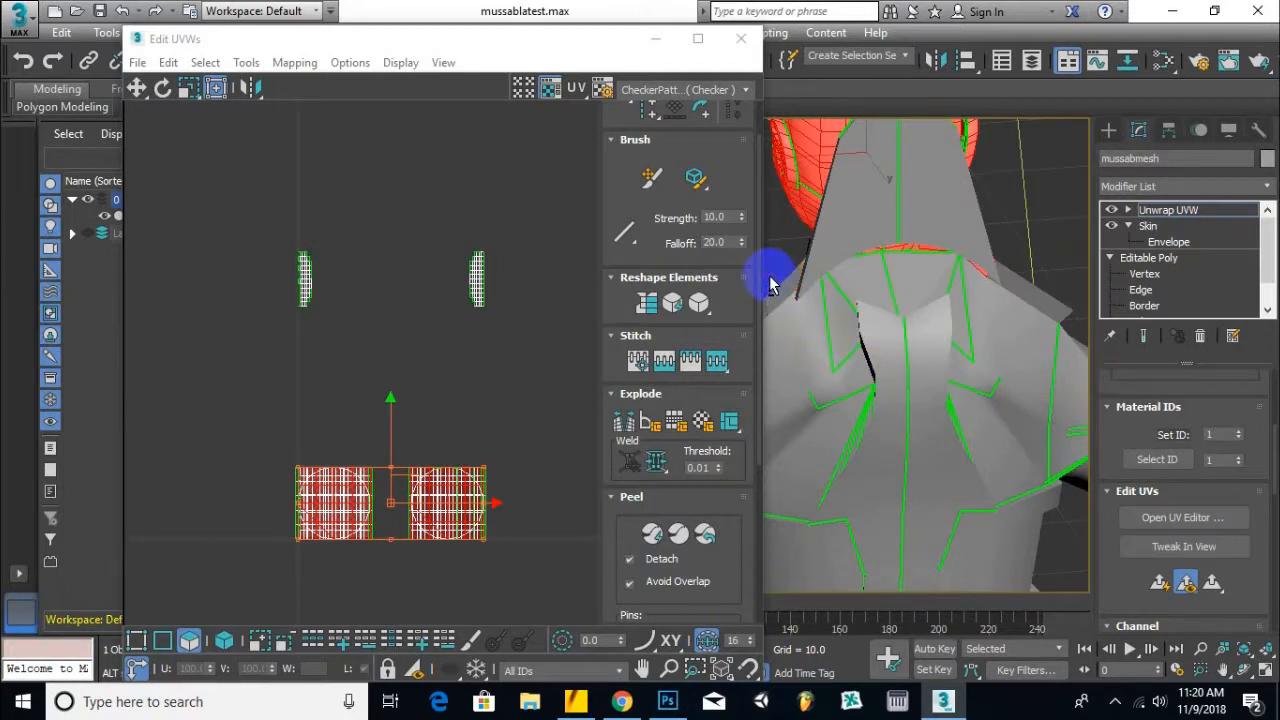
pyautogui.keyDown('alt'); pyautogui.moveTo(995, 281); pyautogui.dragTo(996, 282); pyautogui.keyUp('alt')
# Check around the chin and neck for stray polygons and move the face UVs vertically between the headgear and body UVs.
pyautogui.keyDown('alt'); pyautogui.moveTo(946, 334); pyautogui.dragTo(760, 340, button='middle'); pyautogui.keyUp('alt')
pyautogui.keyDown('alt'); pyautogui.moveTo(866, 296); pyautogui.dragTo(806, 262, button='middle'); pyautogui.keyUp('alt')
pyautogui.click(768, 212)
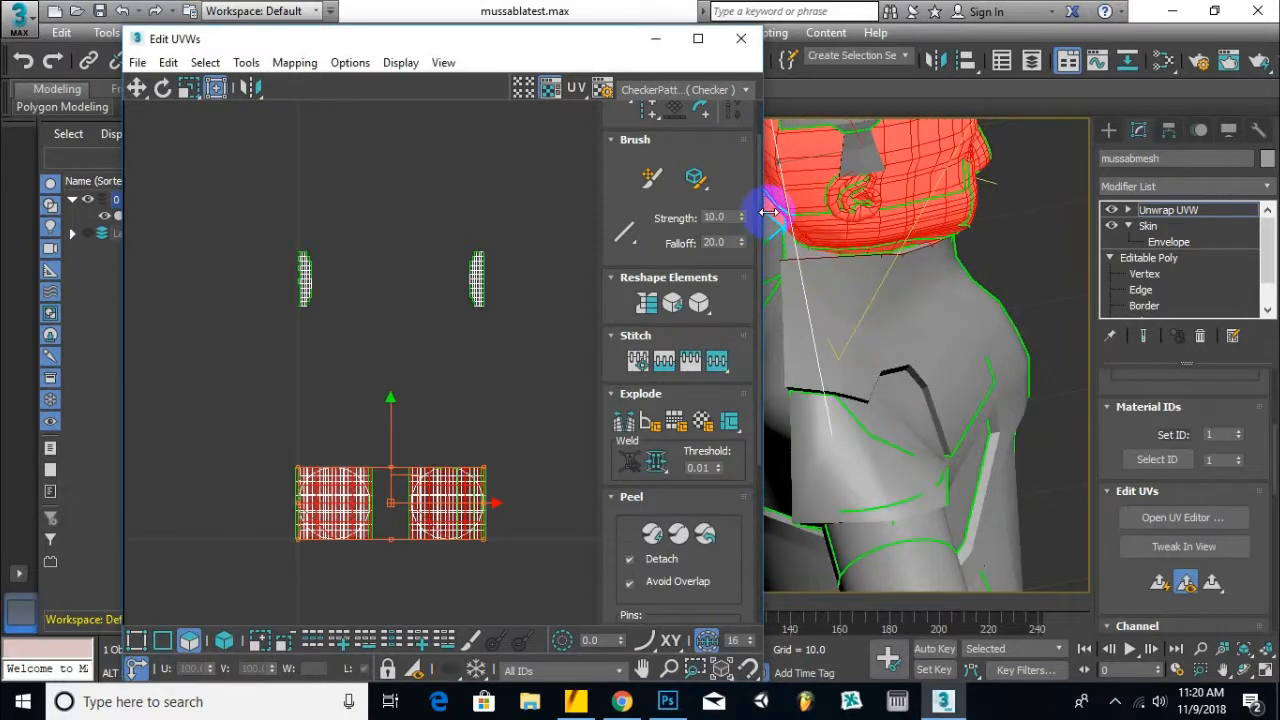
pyautogui.keyDown('alt'); pyautogui.moveTo(777, 215); pyautogui.dragTo(1006, 394, button='middle'); pyautogui.keyUp('alt')
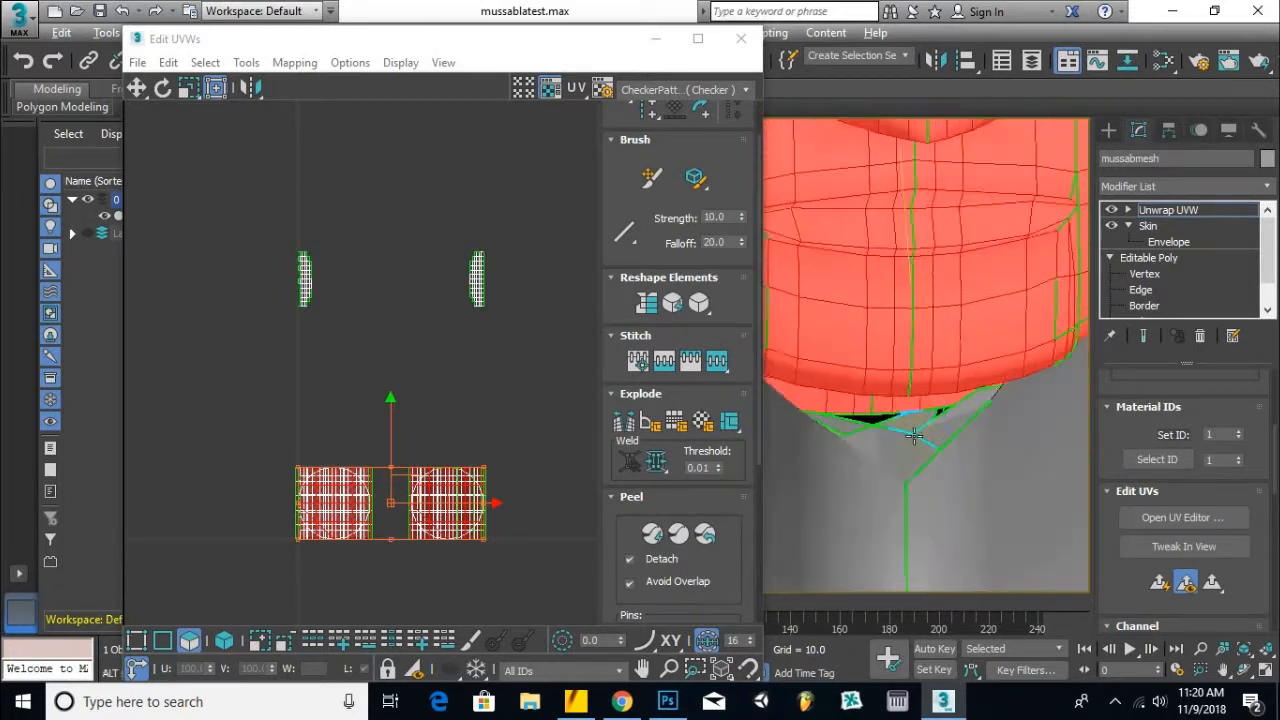
pyautogui.keyDown('alt'); pyautogui.moveTo(941, 455); pyautogui.dragTo(1025, 432, button='middle'); pyautogui.keyUp('alt')
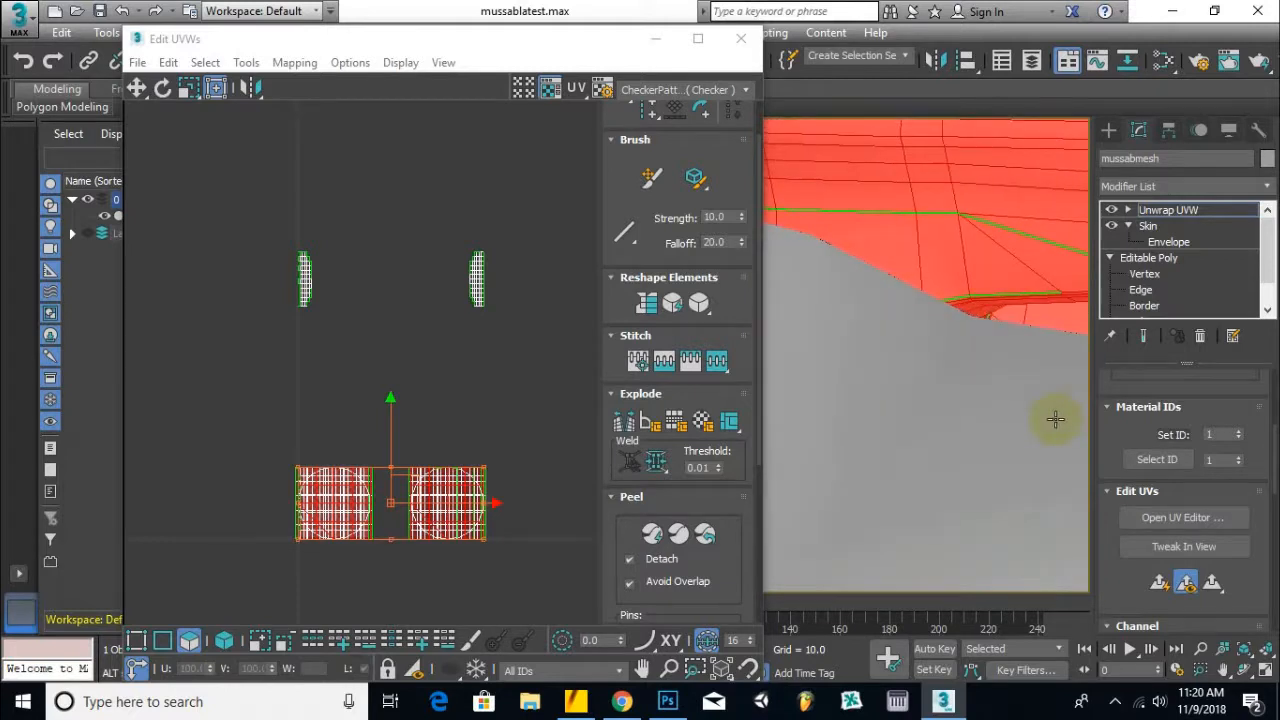
pyautogui.keyDown('alt'); pyautogui.moveTo(1050, 323); pyautogui.dragTo(843, 371, button='middle'); pyautogui.keyUp('alt')
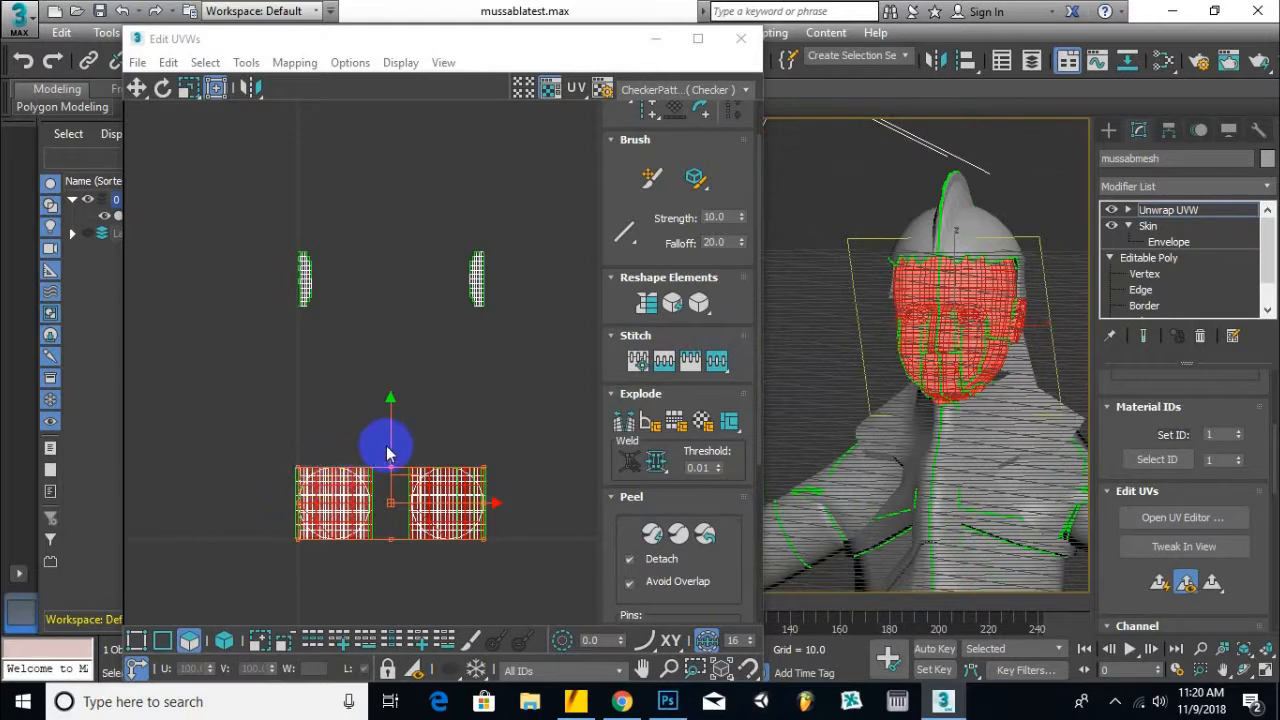
pyautogui.moveTo(391, 447); pyautogui.dragTo(366, 303)
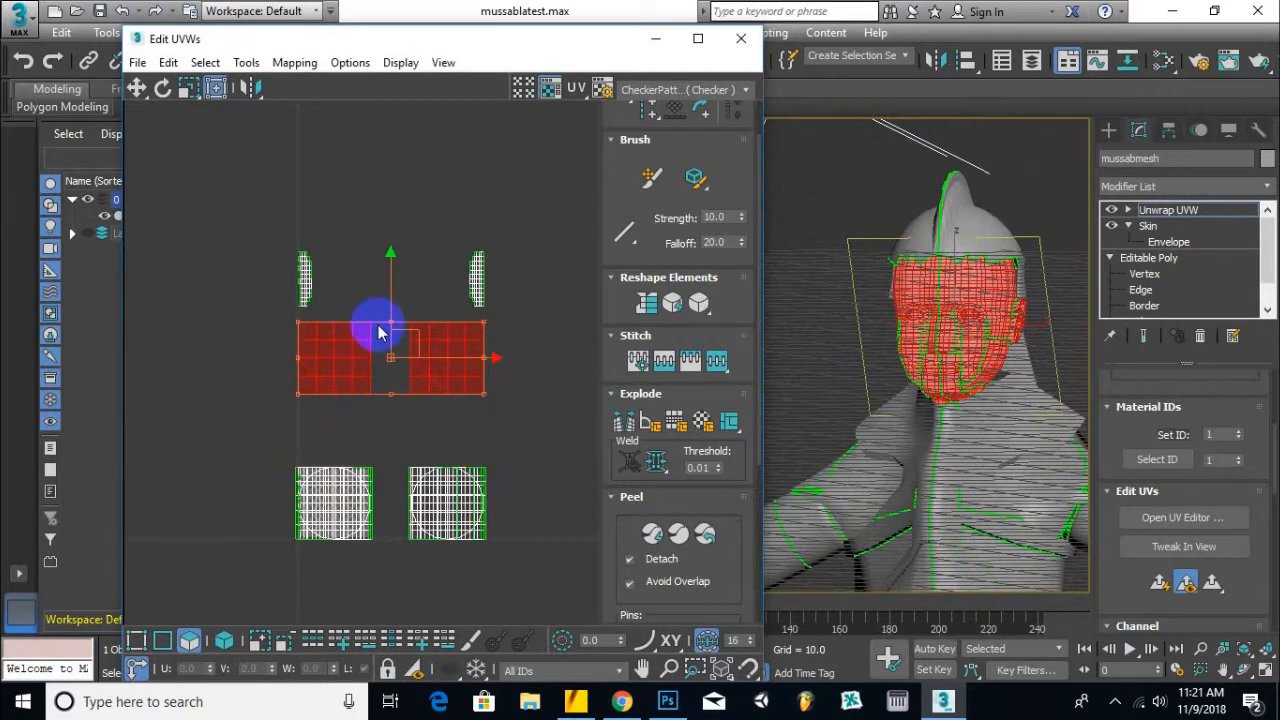
# Clear the face UV selection and examine the whole body from the front, down to the skirt and legs.
pyautogui.click(516, 374)
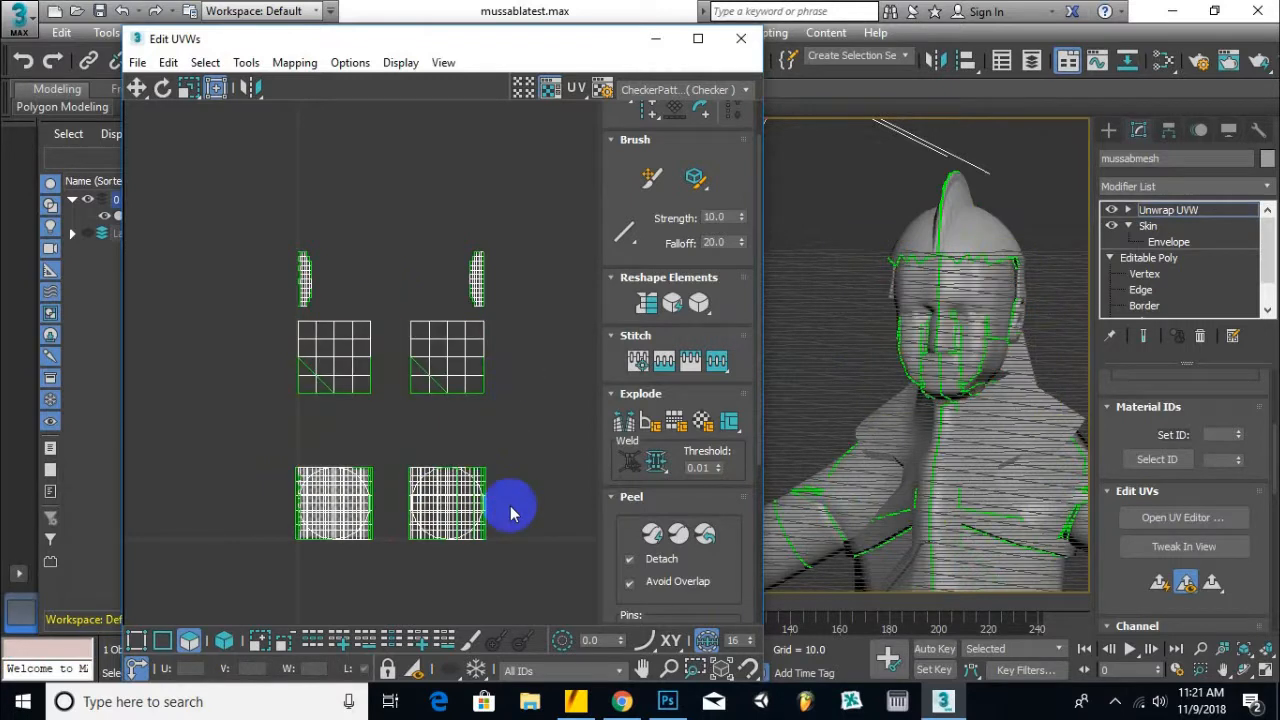
pyautogui.scroll(-2, 865, 418)
pyautogui.moveTo(865, 418); pyautogui.dragTo(857, 299, button='middle')
pyautogui.scroll(-4, 857, 299)
pyautogui.moveTo(903, 376); pyautogui.dragTo(974, 380, button='middle')
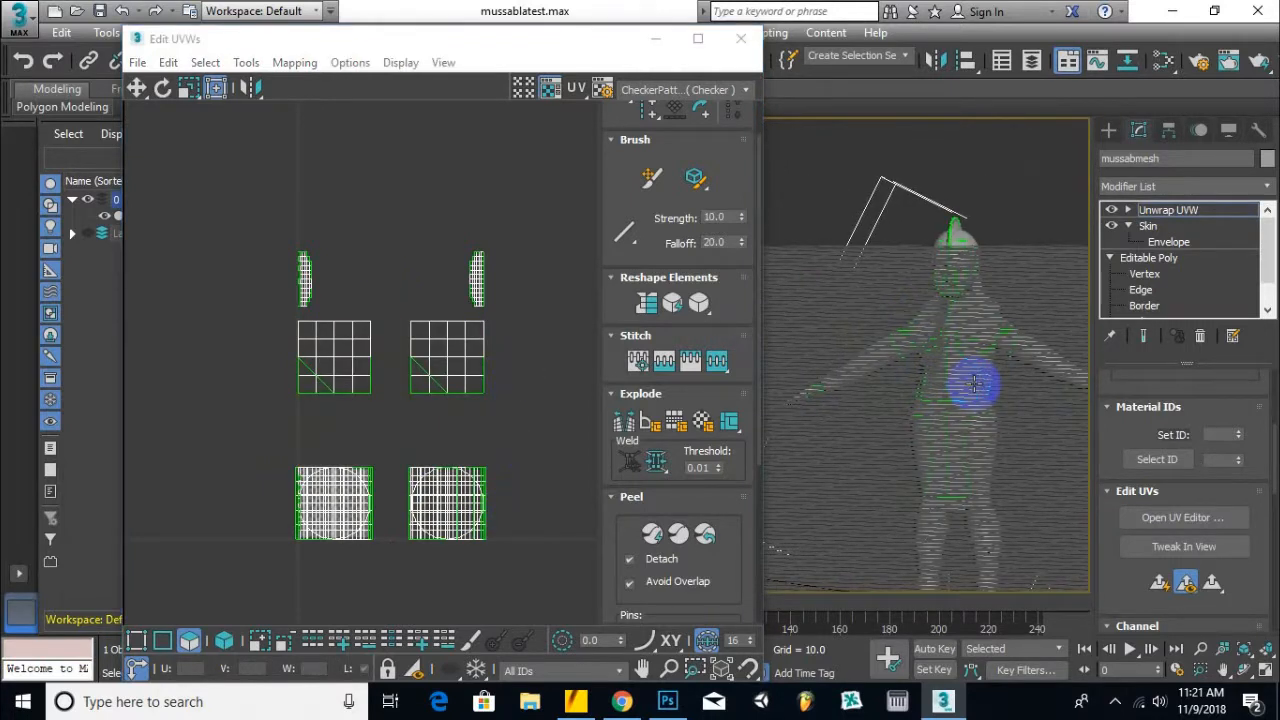
pyautogui.scroll(-2, 887, 397)
pyautogui.press('f')
pyautogui.scroll(-3, 846, 312)
pyautogui.moveTo(846, 312); pyautogui.dragTo(928, 397, button='middle')
pyautogui.scroll(5, 903, 318)
pyautogui.moveTo(903, 318); pyautogui.dragTo(940, 337, button='middle')
pyautogui.scroll(2, 843, 374)
pyautogui.moveTo(843, 374); pyautogui.dragTo(855, 339, button='middle')
pyautogui.scroll(3, 962, 434)
pyautogui.moveTo(908, 486); pyautogui.dragTo(920, 434, button='middle')
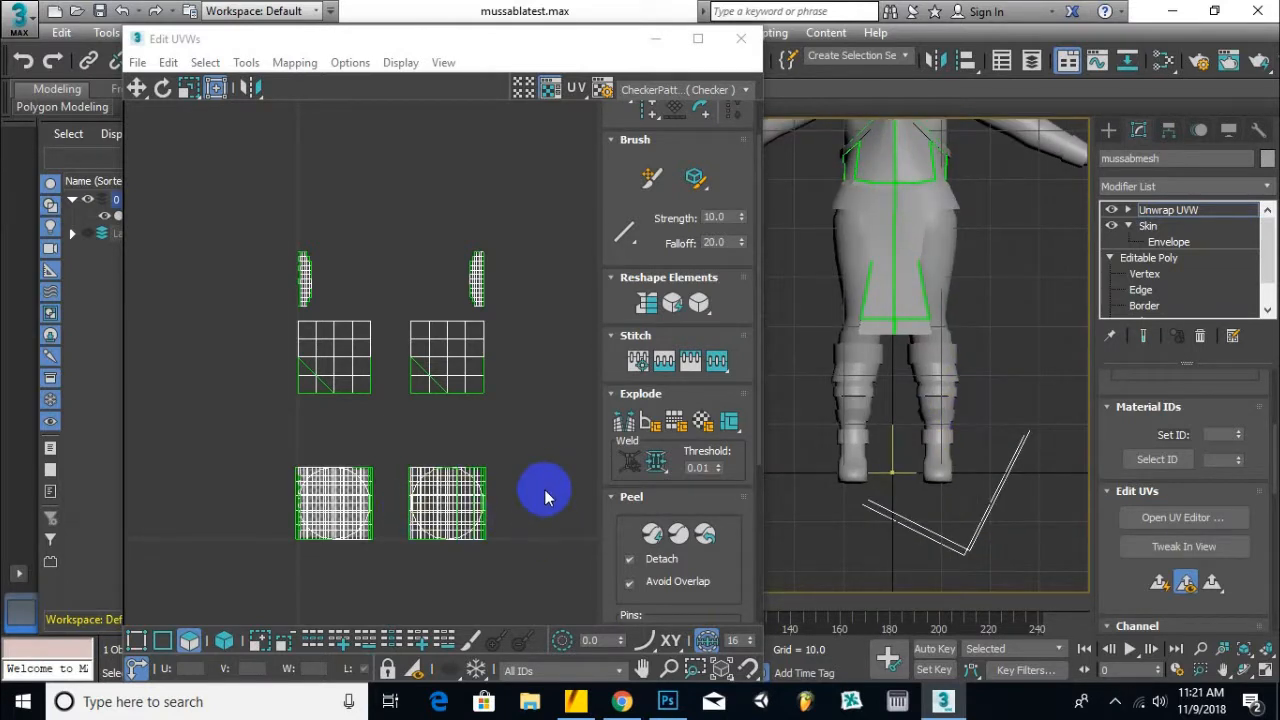
pyautogui.moveTo(584, 44); pyautogui.dragTo(575, 20)
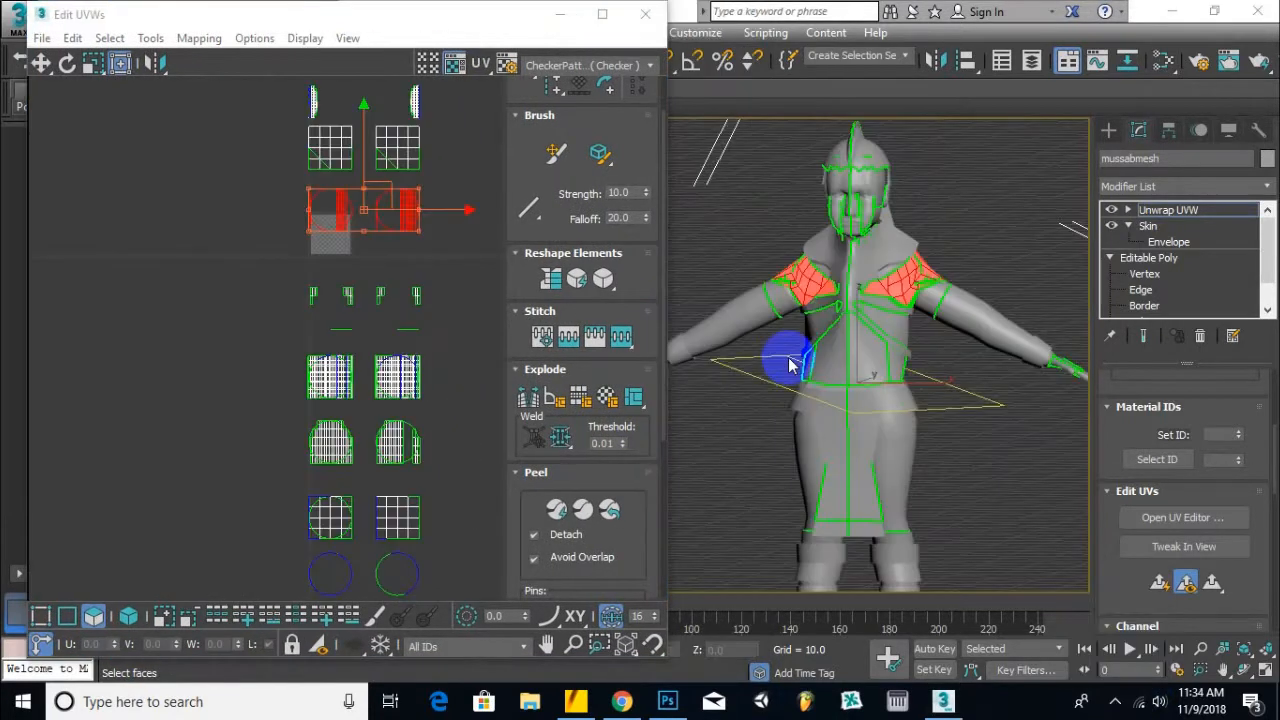
# Select the separated UV groups one after another to check which body parts each covers, then clear the selection.
pyautogui.scroll(-3, 890, 355)
pyautogui.keyDown('alt'); pyautogui.moveTo(820, 312); pyautogui.dragTo(837, 336, button='middle'); pyautogui.keyUp('alt')
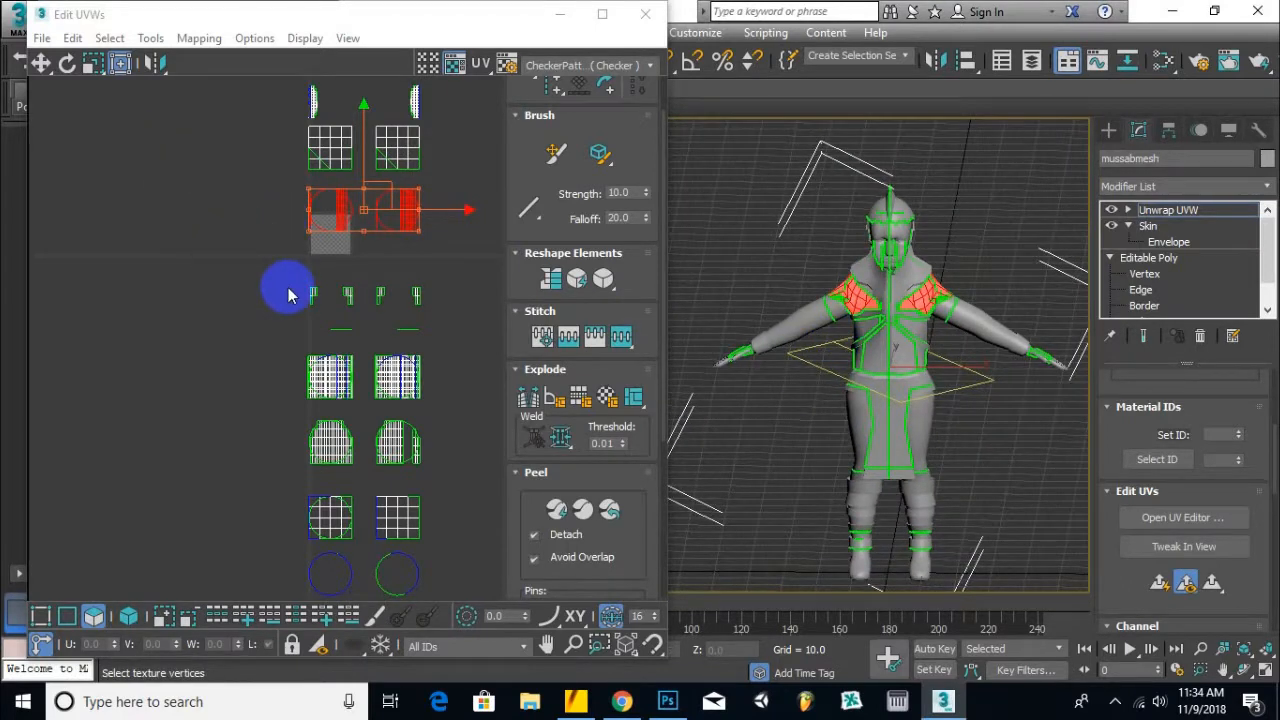
pyautogui.moveTo(250, 268); pyautogui.dragTo(443, 343)
pyautogui.moveTo(274, 354); pyautogui.dragTo(452, 408)
pyautogui.moveTo(445, 392); pyautogui.dragTo(436, 322, button='middle')
pyautogui.moveTo(276, 355); pyautogui.dragTo(445, 413)
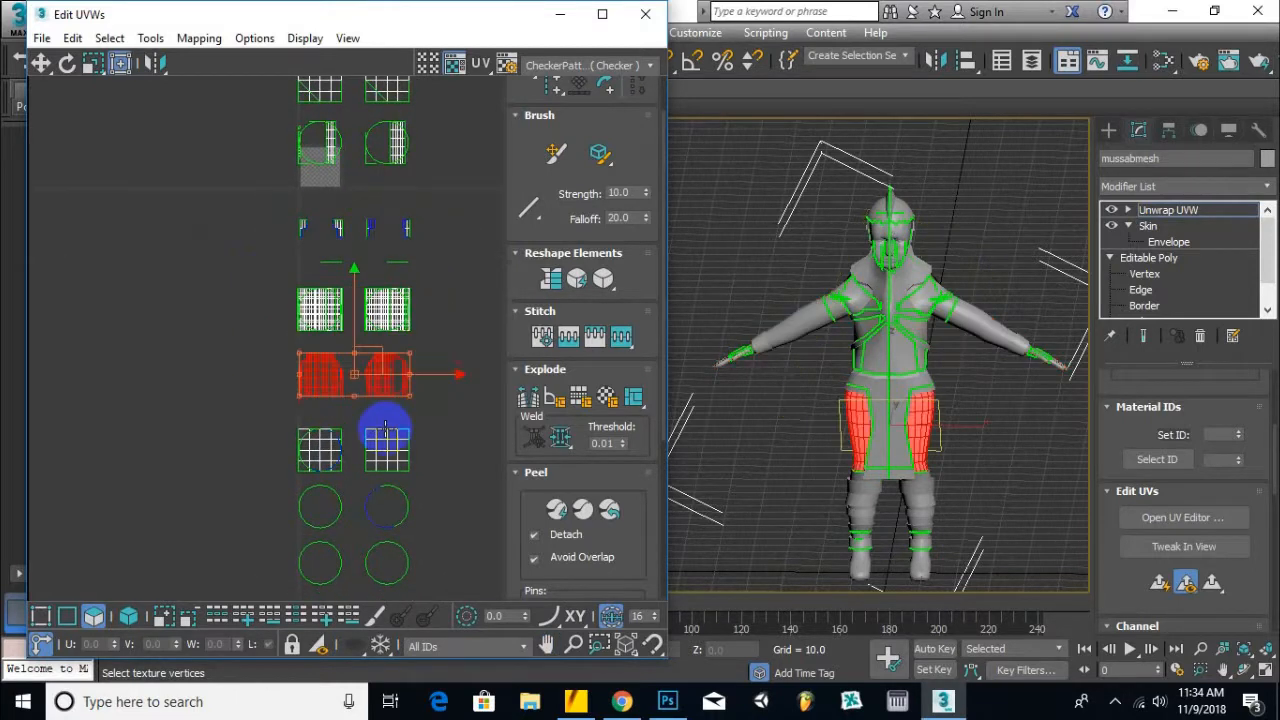
pyautogui.scroll(-3, 304, 392)
pyautogui.moveTo(383, 473); pyautogui.dragTo(403, 391, button='middle')
pyautogui.moveTo(312, 326); pyautogui.dragTo(397, 355)
pyautogui.click(397, 412)
pyautogui.moveTo(314, 360); pyautogui.dragTo(390, 417)
pyautogui.moveTo(246, 117); pyautogui.dragTo(437, 437)
pyautogui.click(243, 362)
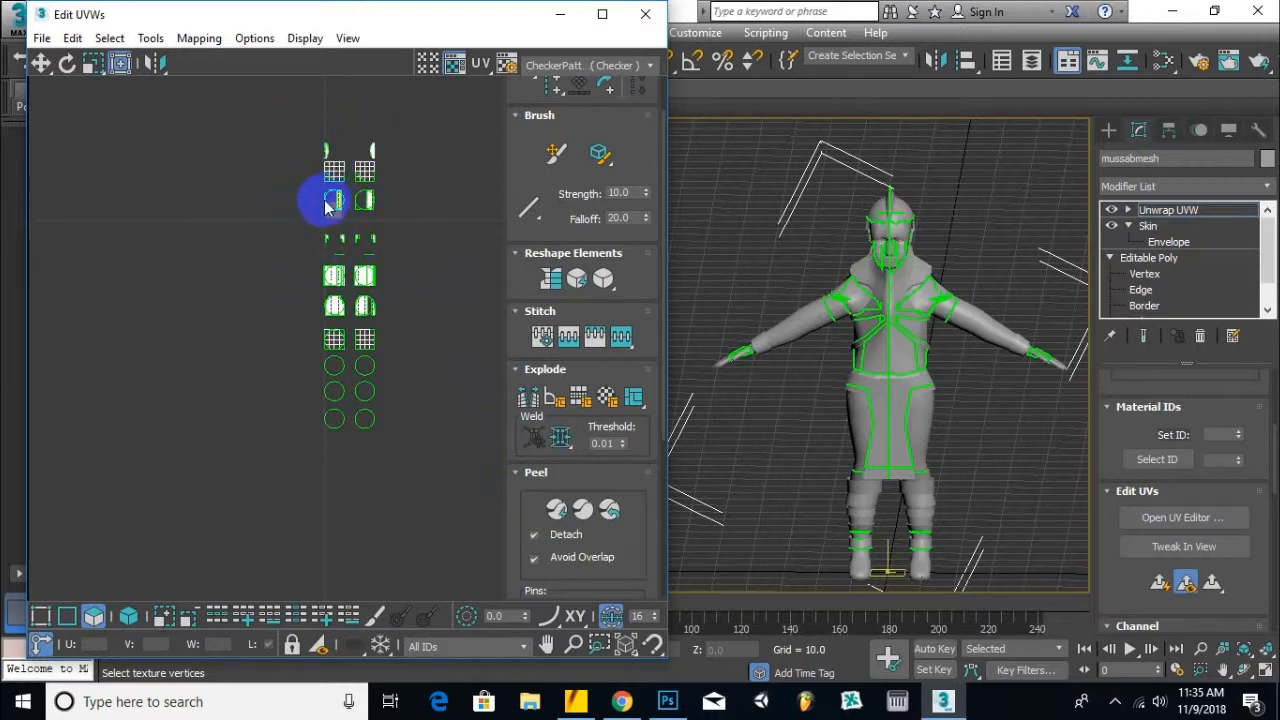
# Quick Peel the character's UVs and select the peeled shells to check their coverage on the model.
pyautogui.click(559, 515)
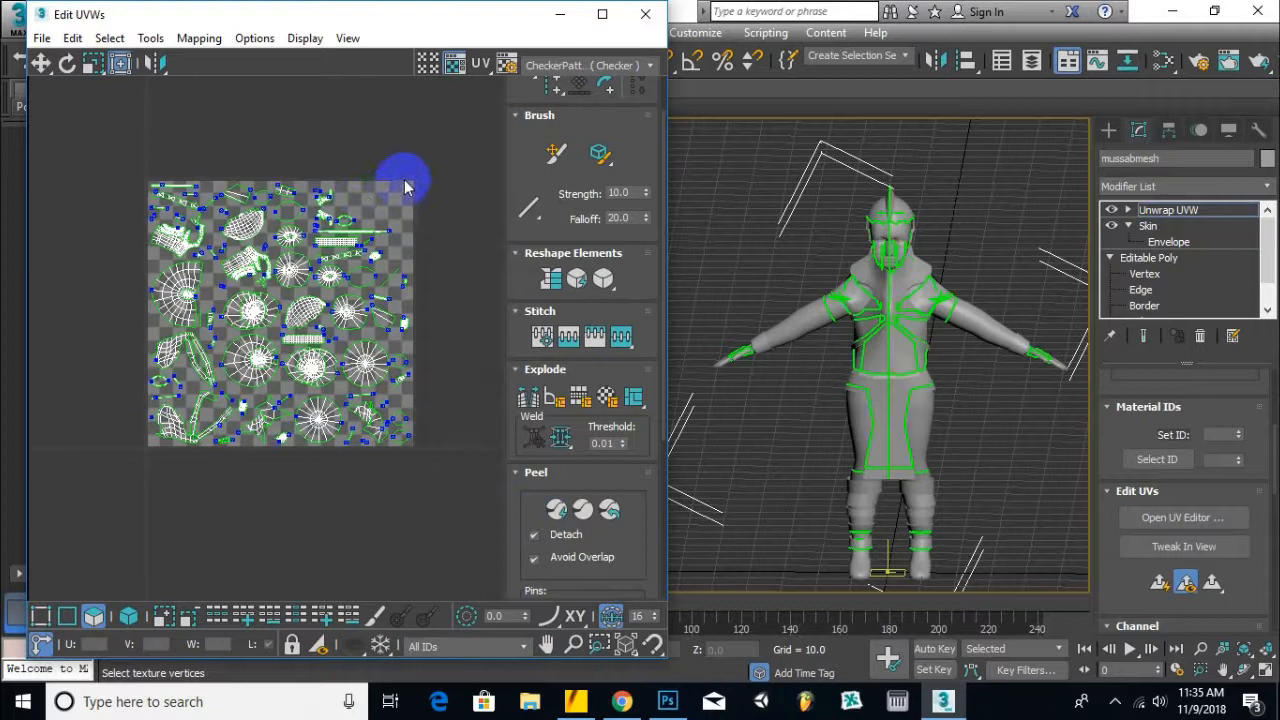
pyautogui.moveTo(129, 157); pyautogui.dragTo(381, 494)
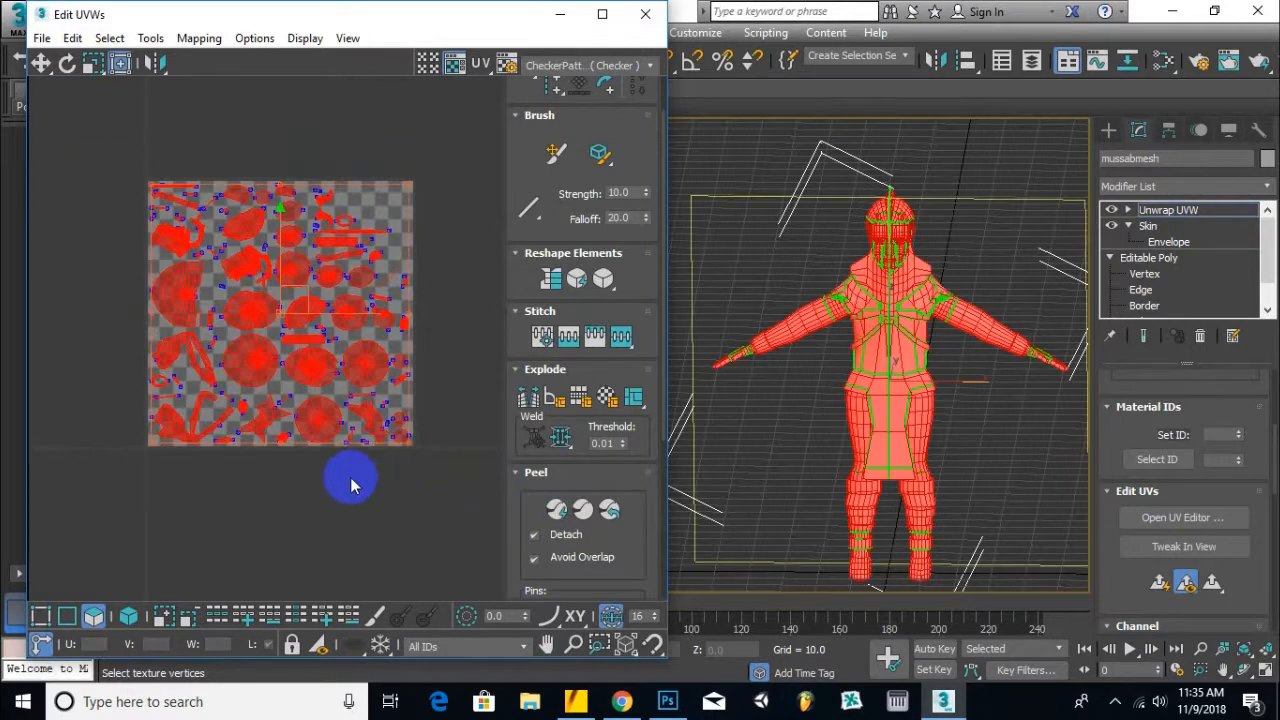
pyautogui.keyDown('alt'); pyautogui.moveTo(731, 413); pyautogui.dragTo(810, 400, button='middle'); pyautogui.keyUp('alt')
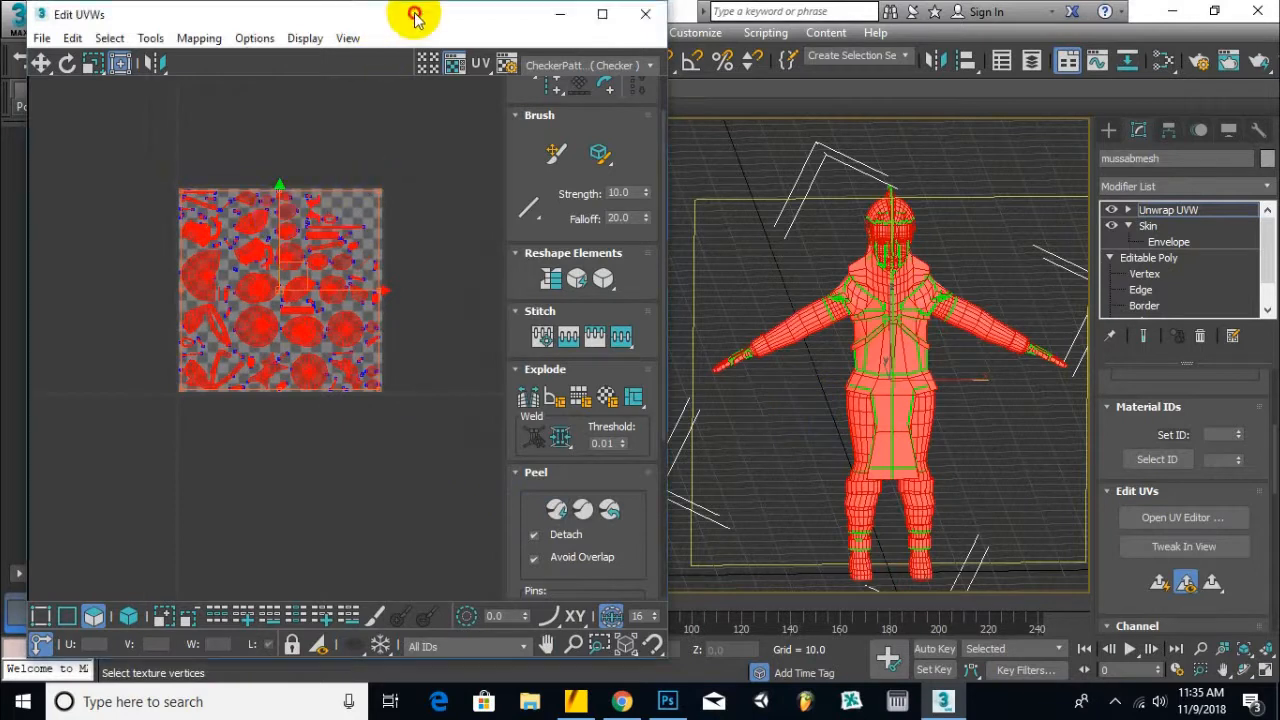
pyautogui.moveTo(420, 14); pyautogui.dragTo(530, 12)
pyautogui.scroll(3, 426, 162)
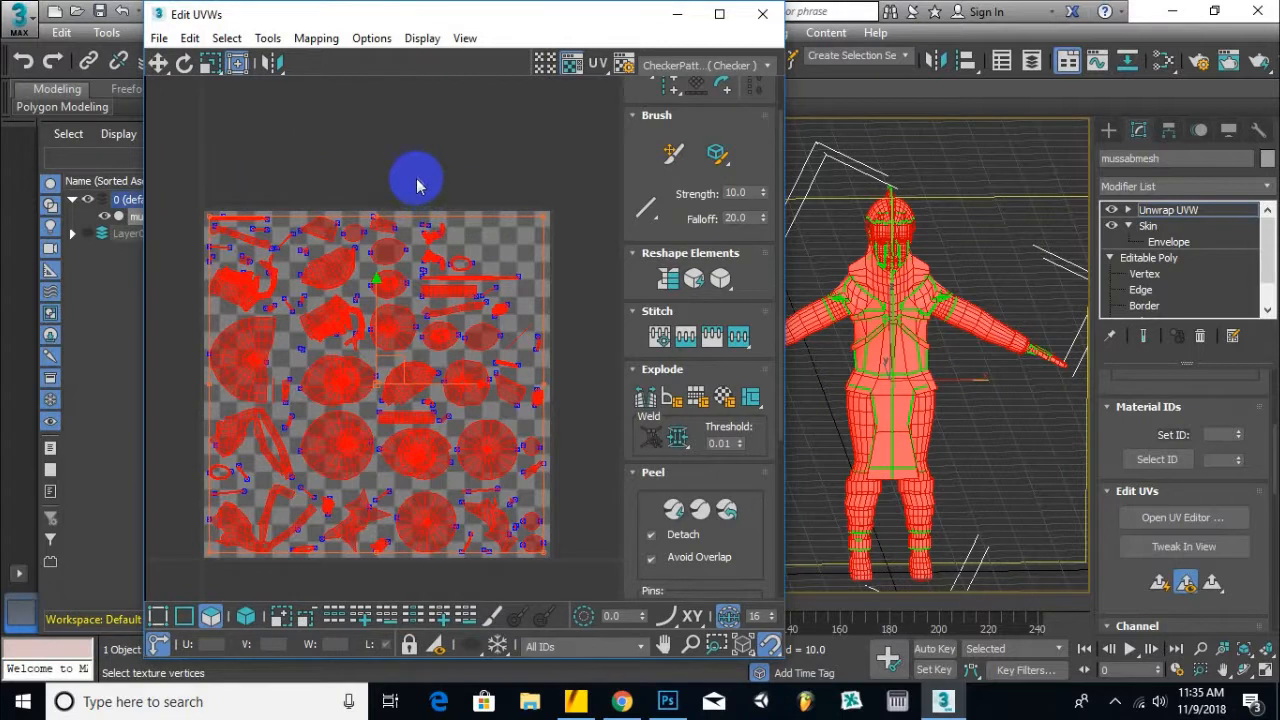
pyautogui.click(416, 161)
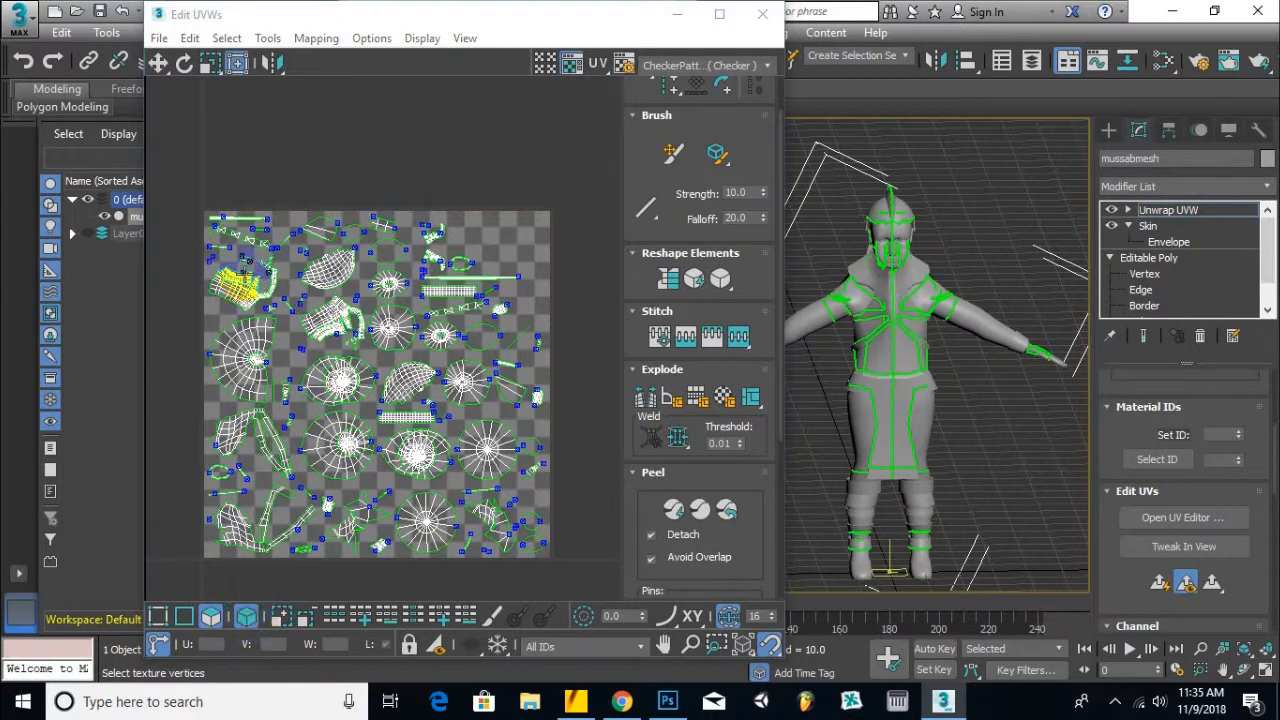
# Move the UV shells of both face halves out of the texture tile and place them side by side above it.
pyautogui.click(243, 270)
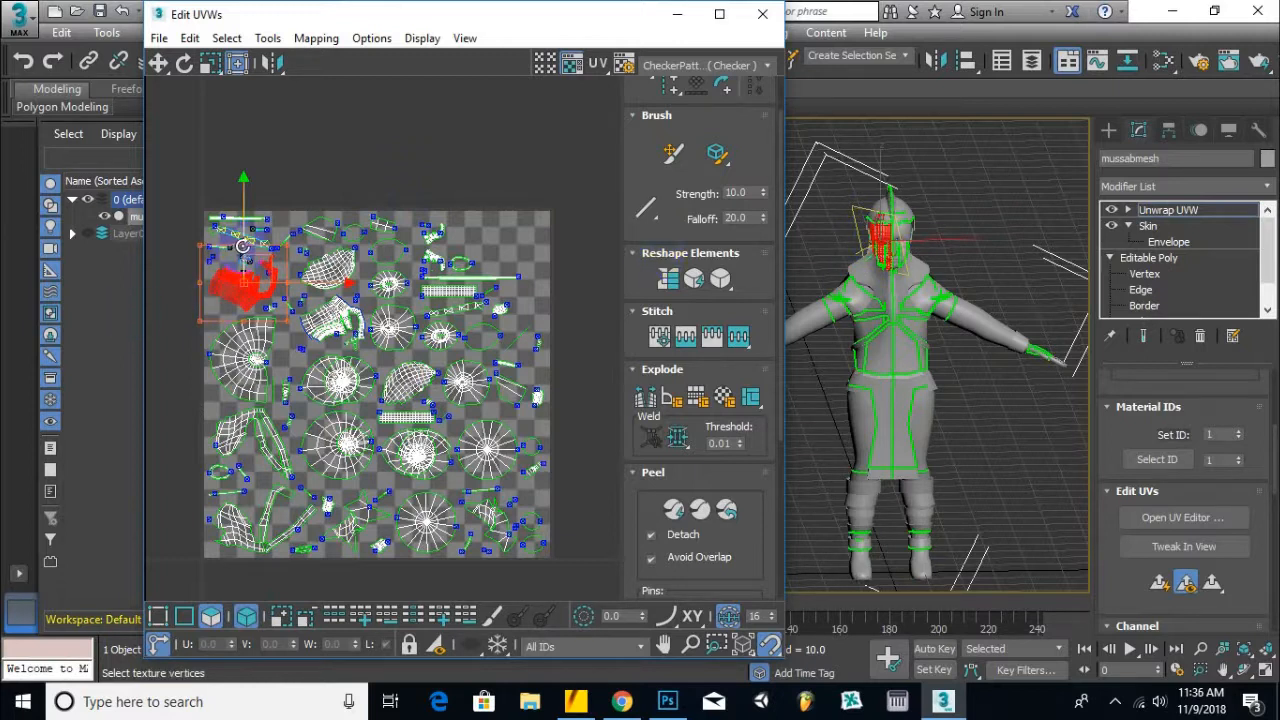
pyautogui.click(158, 62)
pyautogui.moveTo(243, 277); pyautogui.dragTo(390, 162)
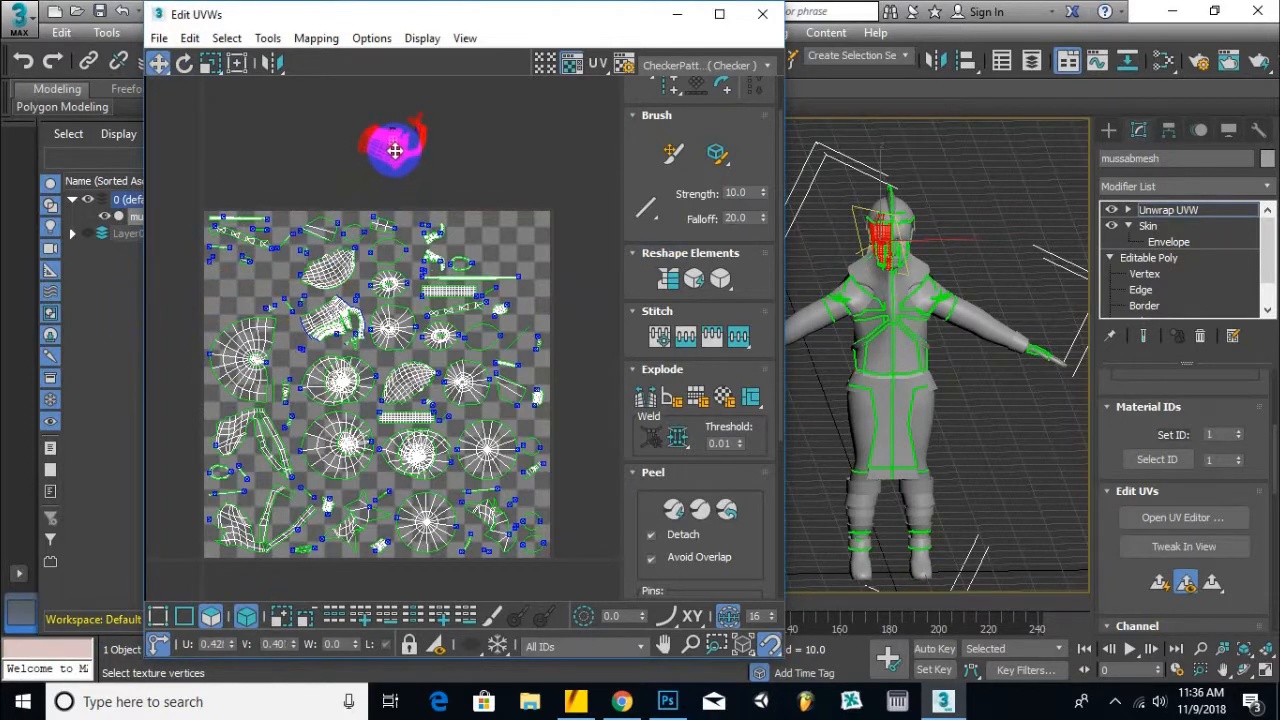
pyautogui.scroll(5, 396, 160)
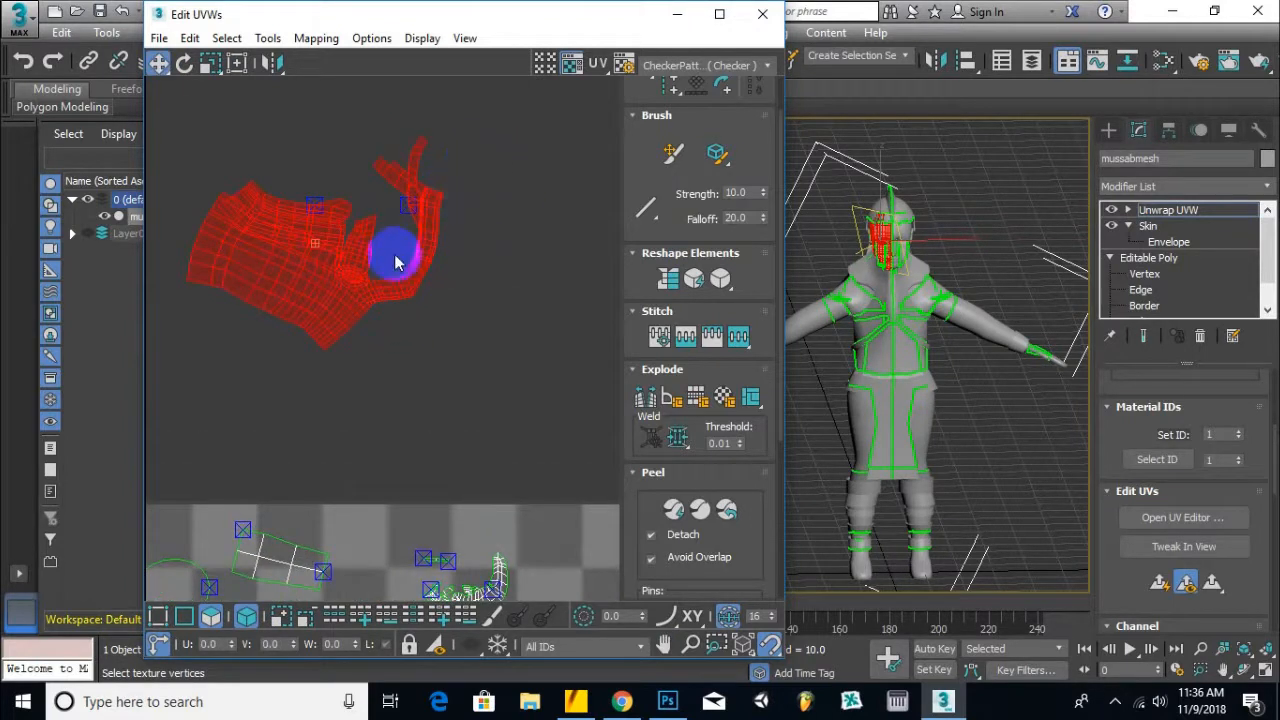
pyautogui.scroll(-5, 410, 325)
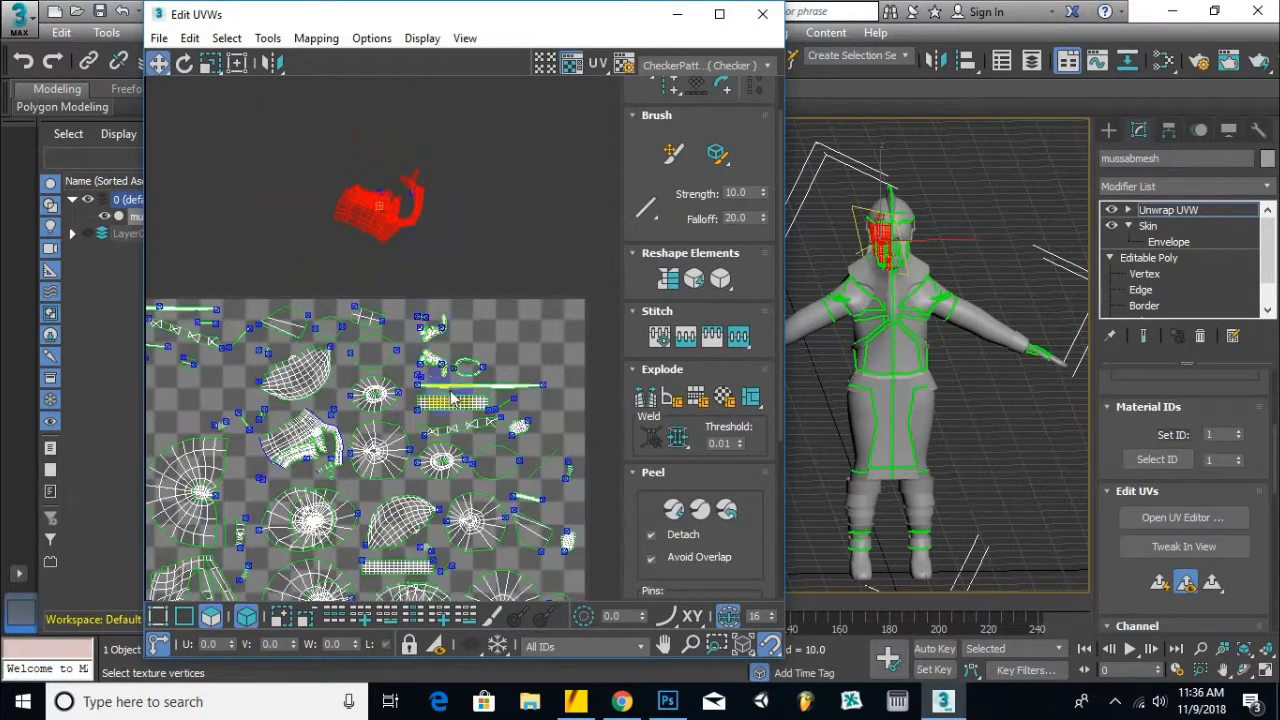
pyautogui.moveTo(300, 431); pyautogui.dragTo(490, 208)
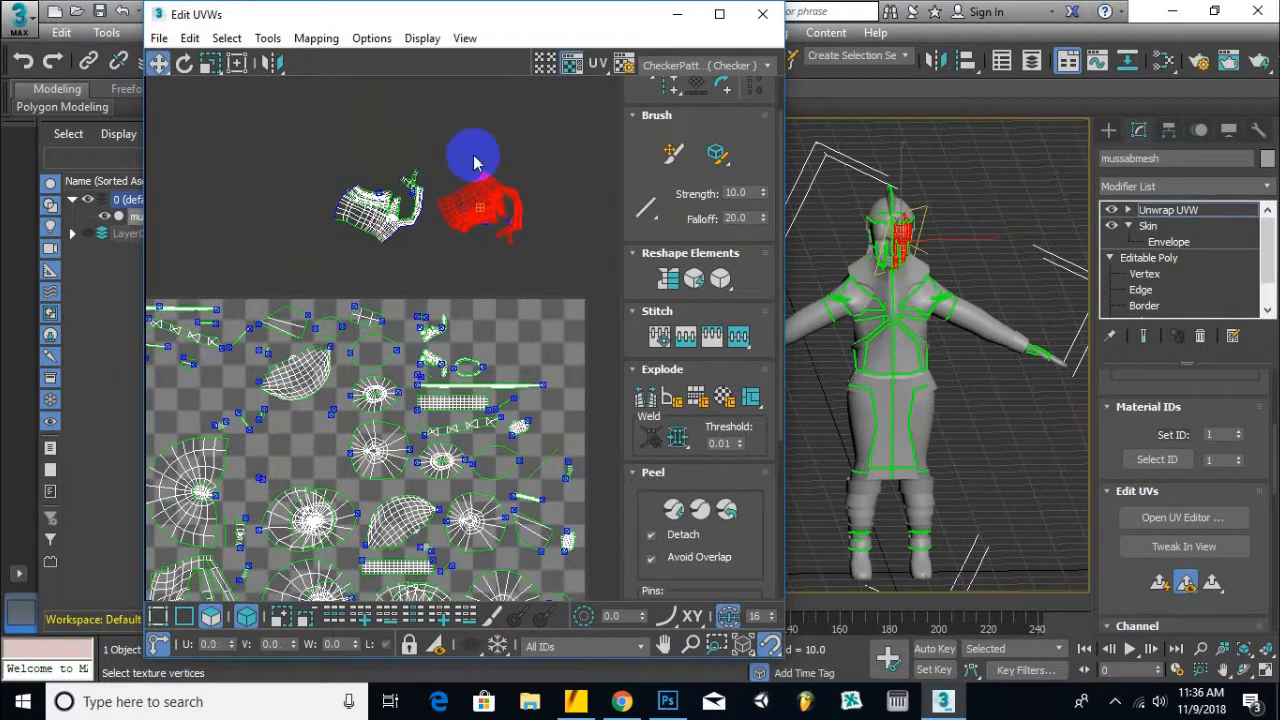
# Turn off element selection and pick single polygons around the eye to see how the left face shell is oriented.
pyautogui.scroll(5, 470, 220)
pyautogui.scroll(4, 471, 240)
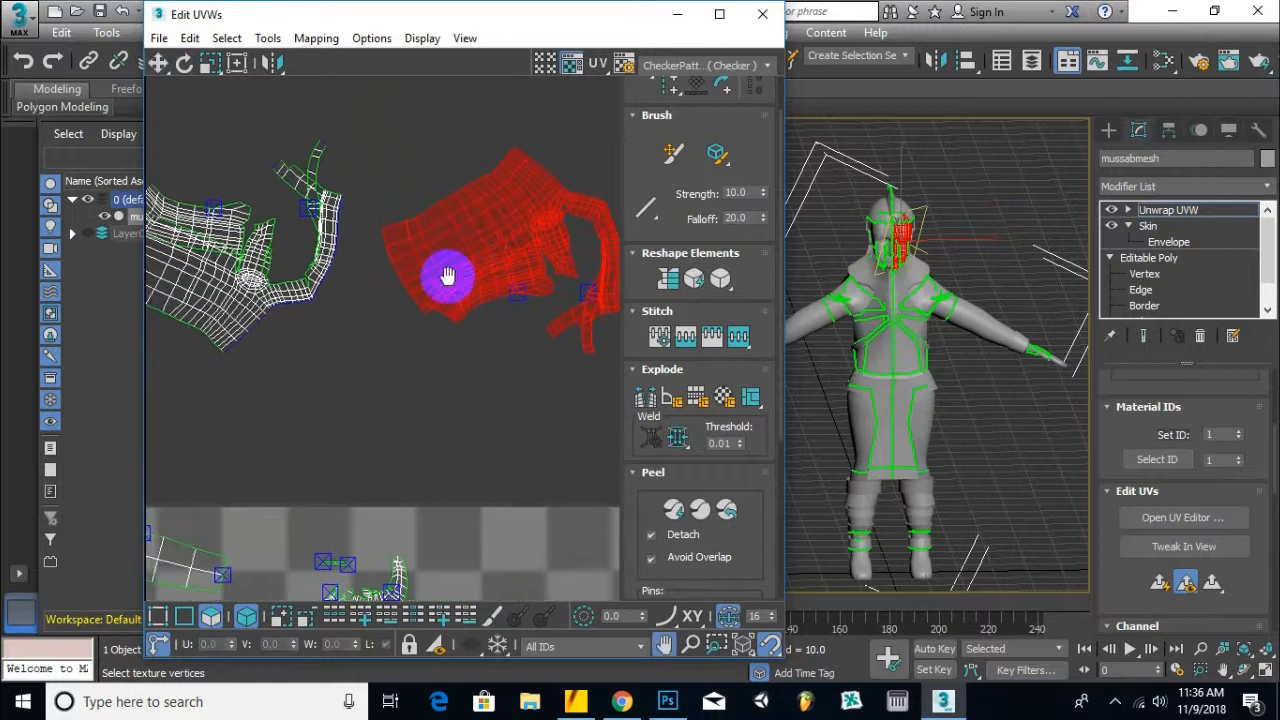
pyautogui.scroll(-4, 507, 234)
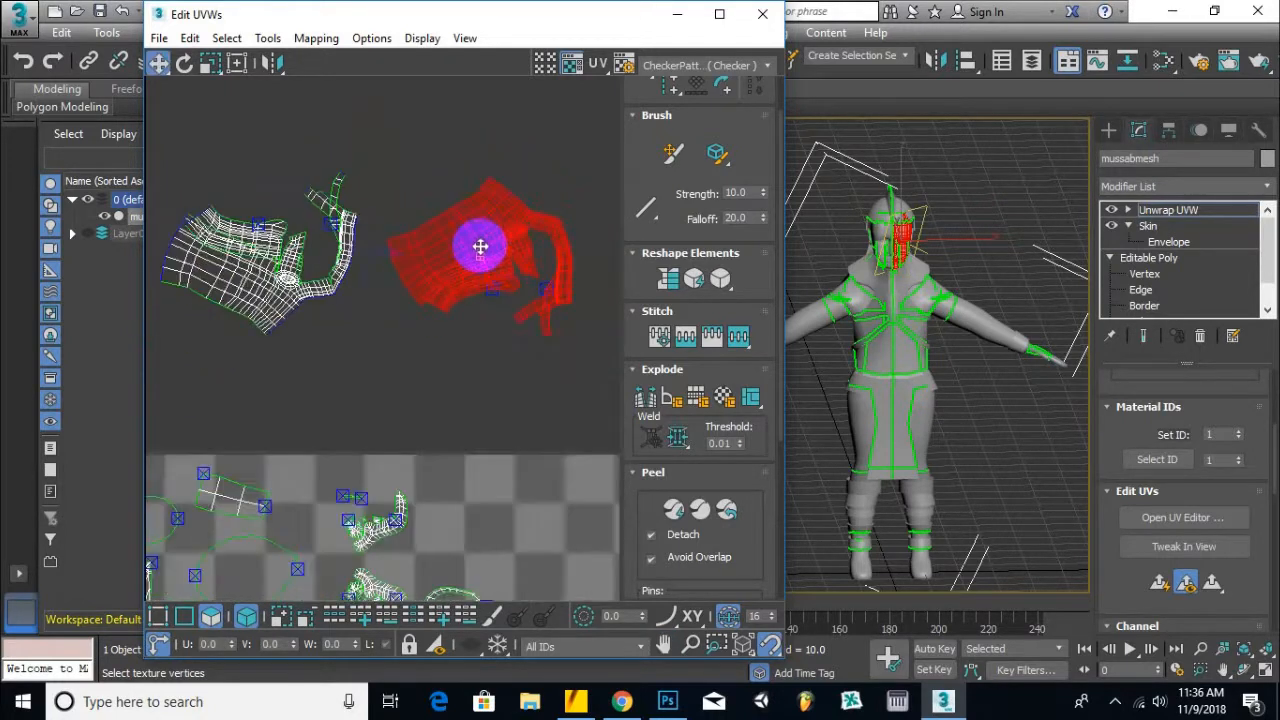
pyautogui.scroll(5, 497, 246)
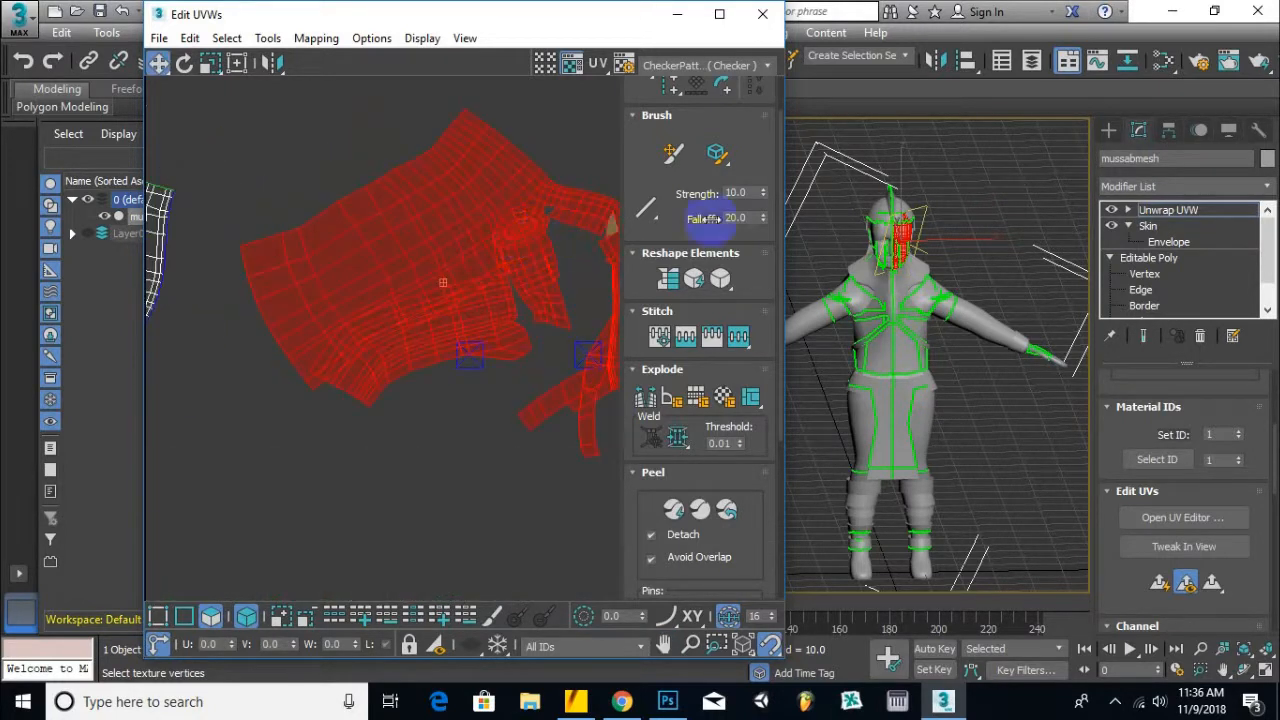
pyautogui.scroll(8, 940, 260)
pyautogui.scroll(4, 454, 240)
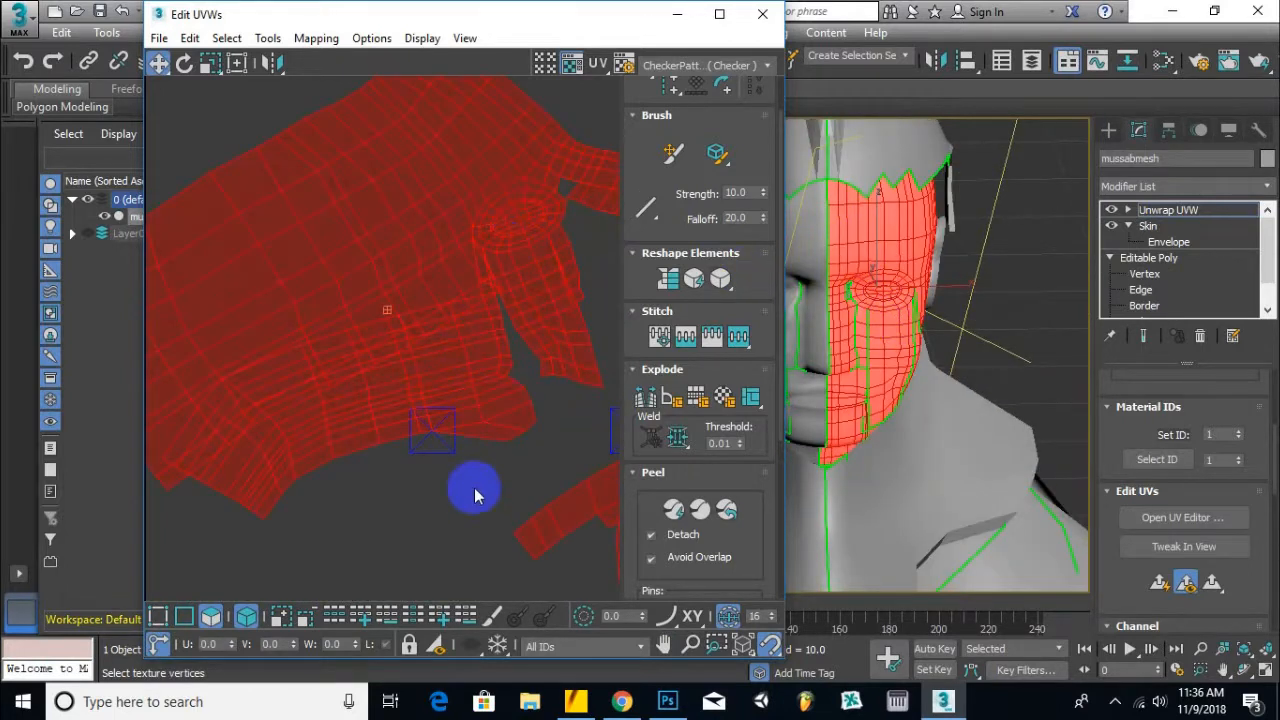
pyautogui.click(245, 617)
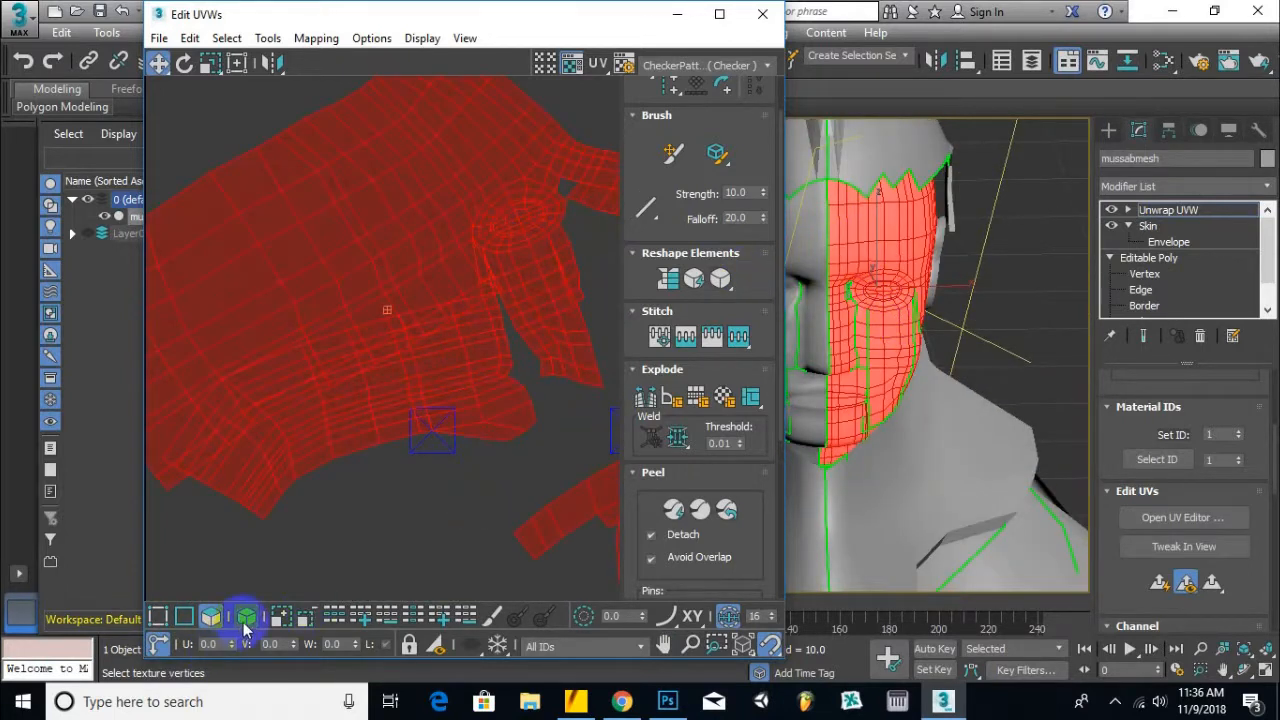
pyautogui.click(510, 186)
pyautogui.click(530, 390)
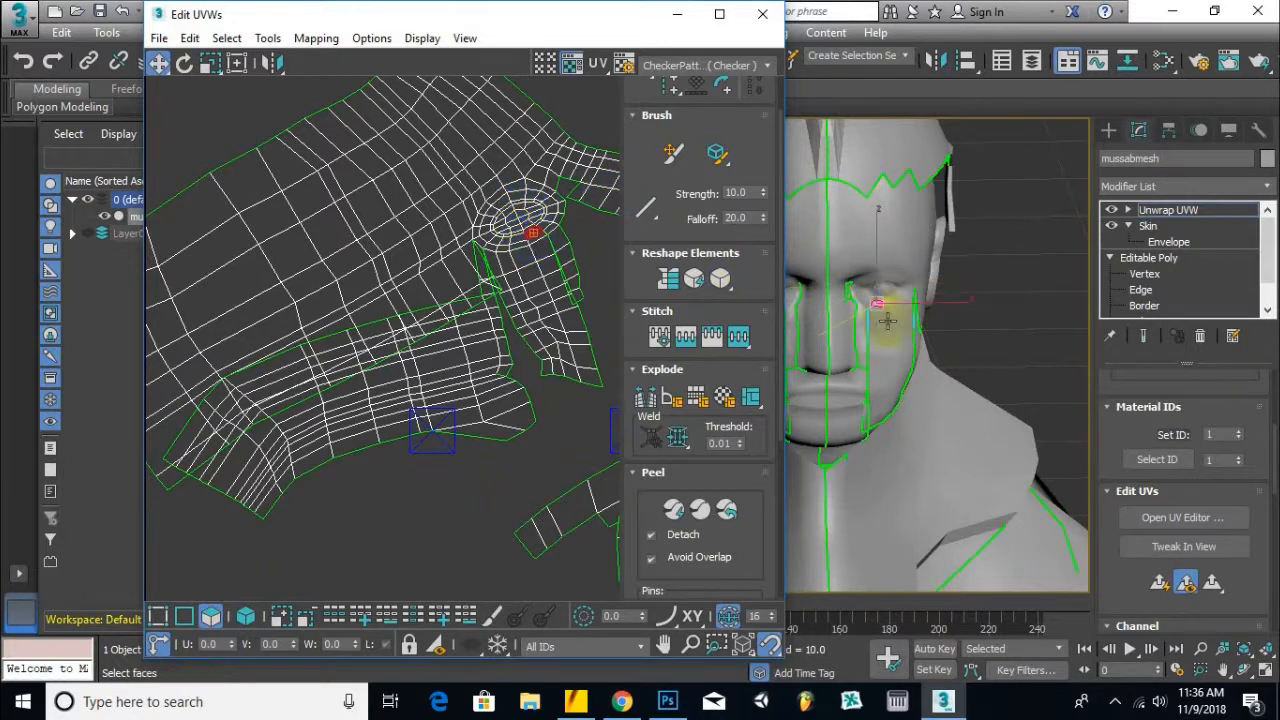
pyautogui.scroll(-5, 473, 274)
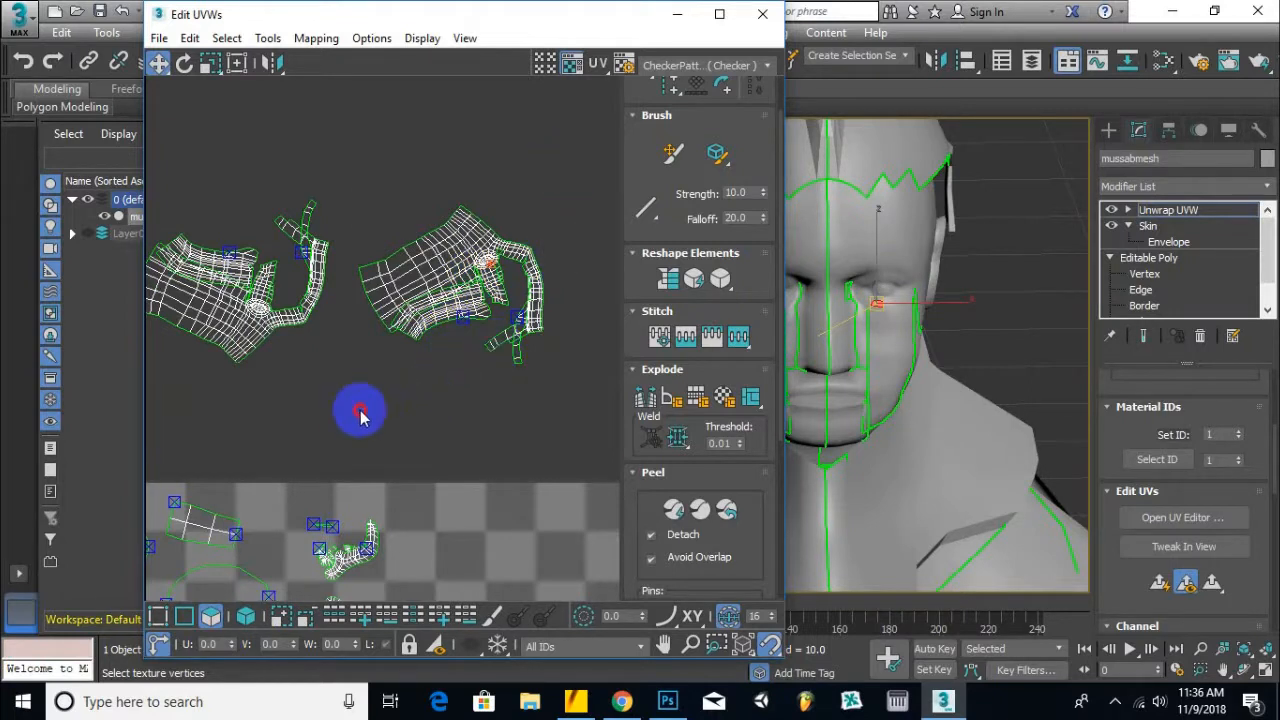
# Rotate the UV shell of the character's left face half until its forehead edge runs roughly horizontal.
pyautogui.moveTo(357, 418); pyautogui.dragTo(357, 418)
pyautogui.click(184, 63)
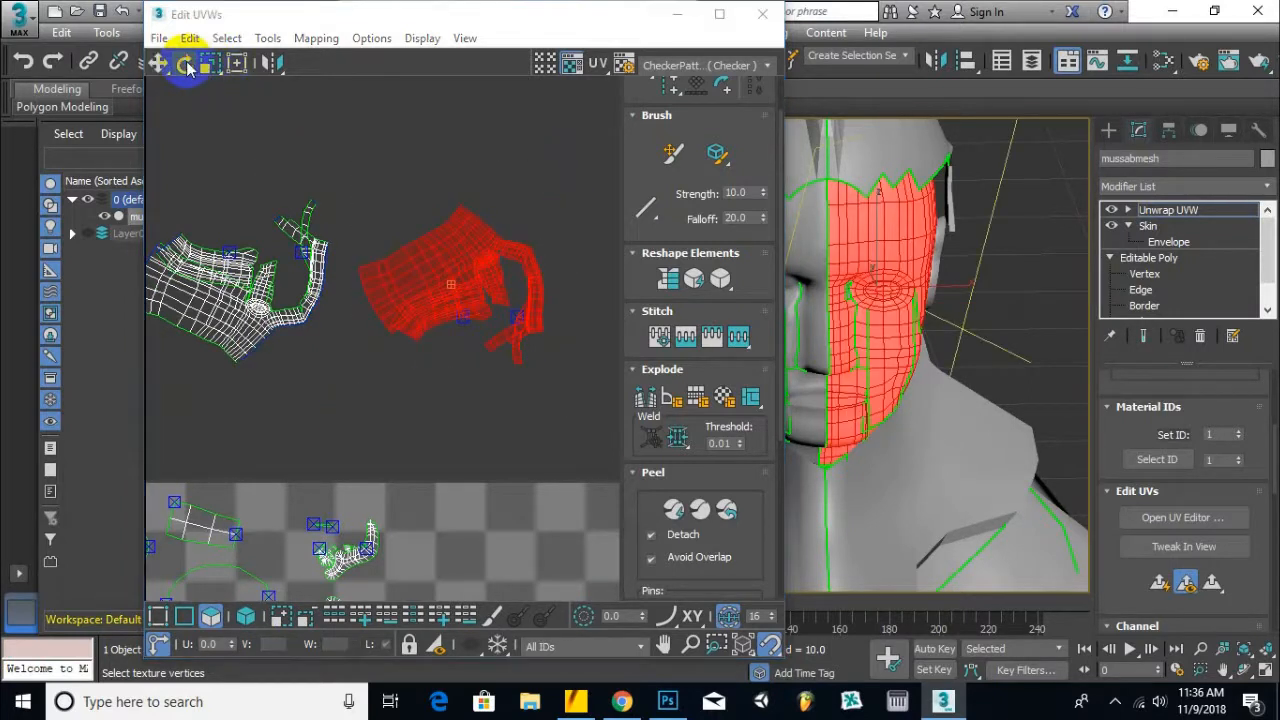
pyautogui.moveTo(538, 318); pyautogui.dragTo(541, 376)
pyautogui.scroll(3, 491, 257)
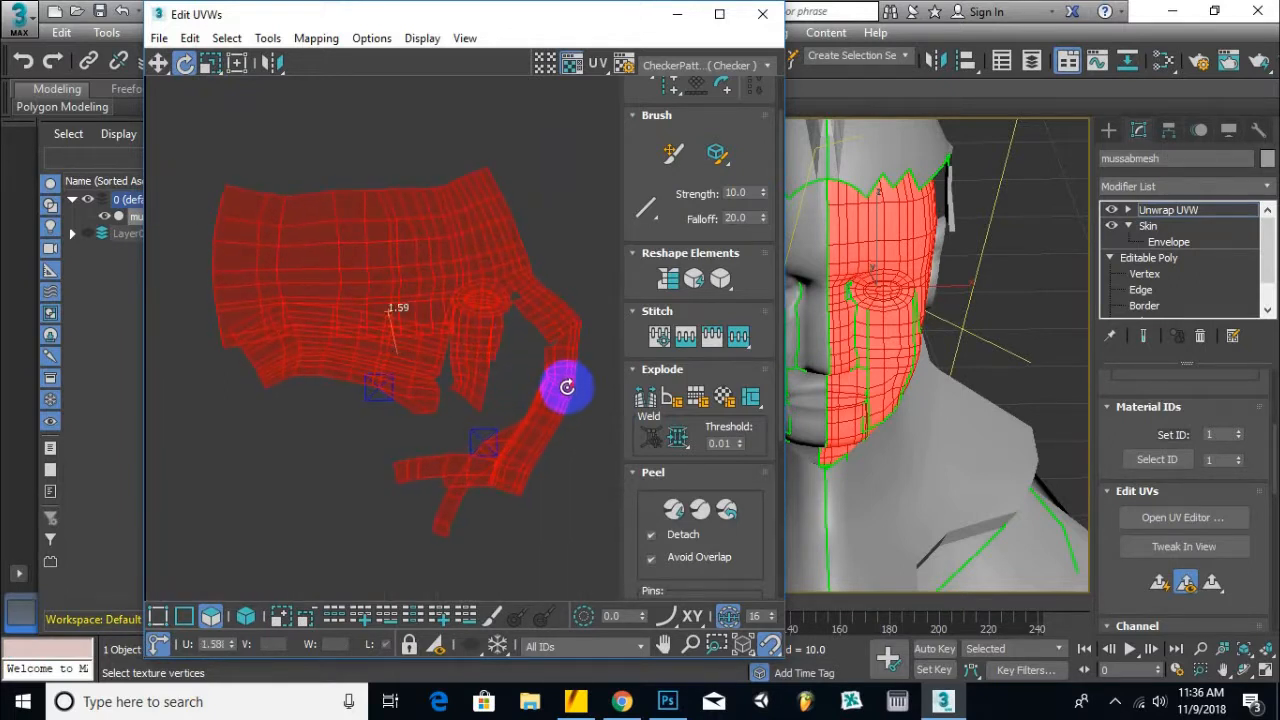
pyautogui.moveTo(566, 387); pyautogui.dragTo(543, 366)
pyautogui.scroll(-3, 491, 357)
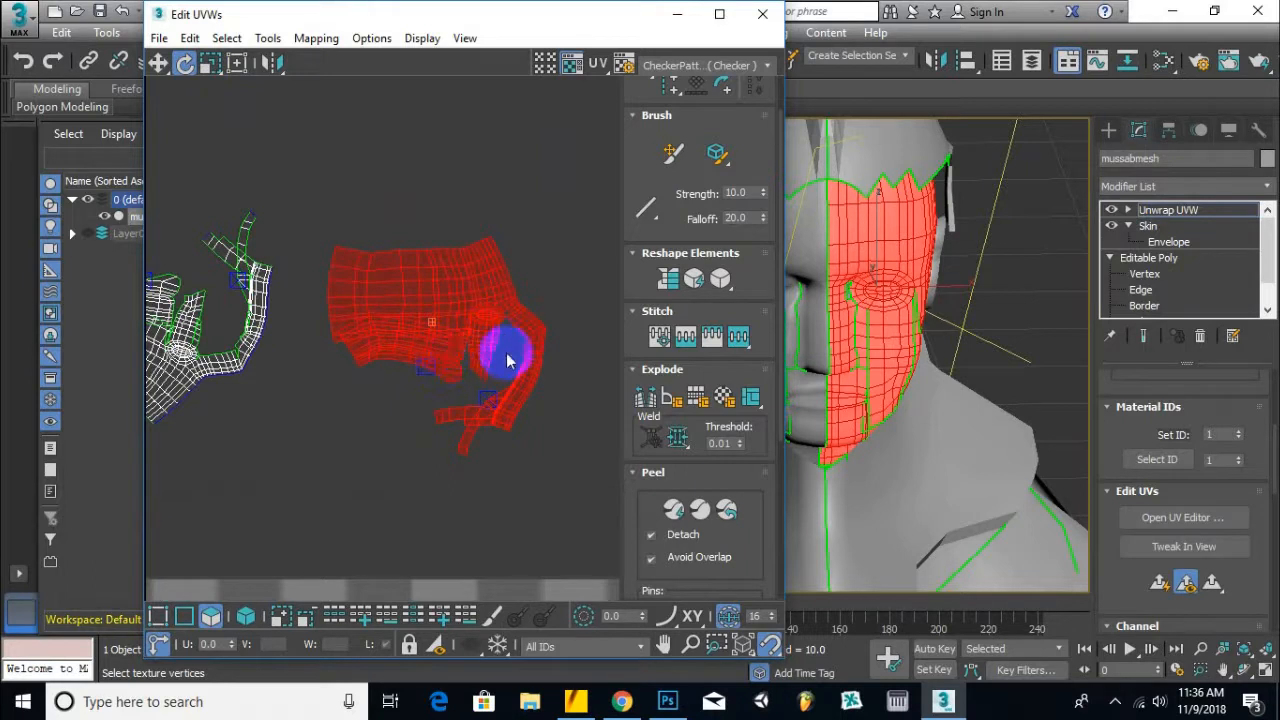
pyautogui.scroll(-2, 455, 325)
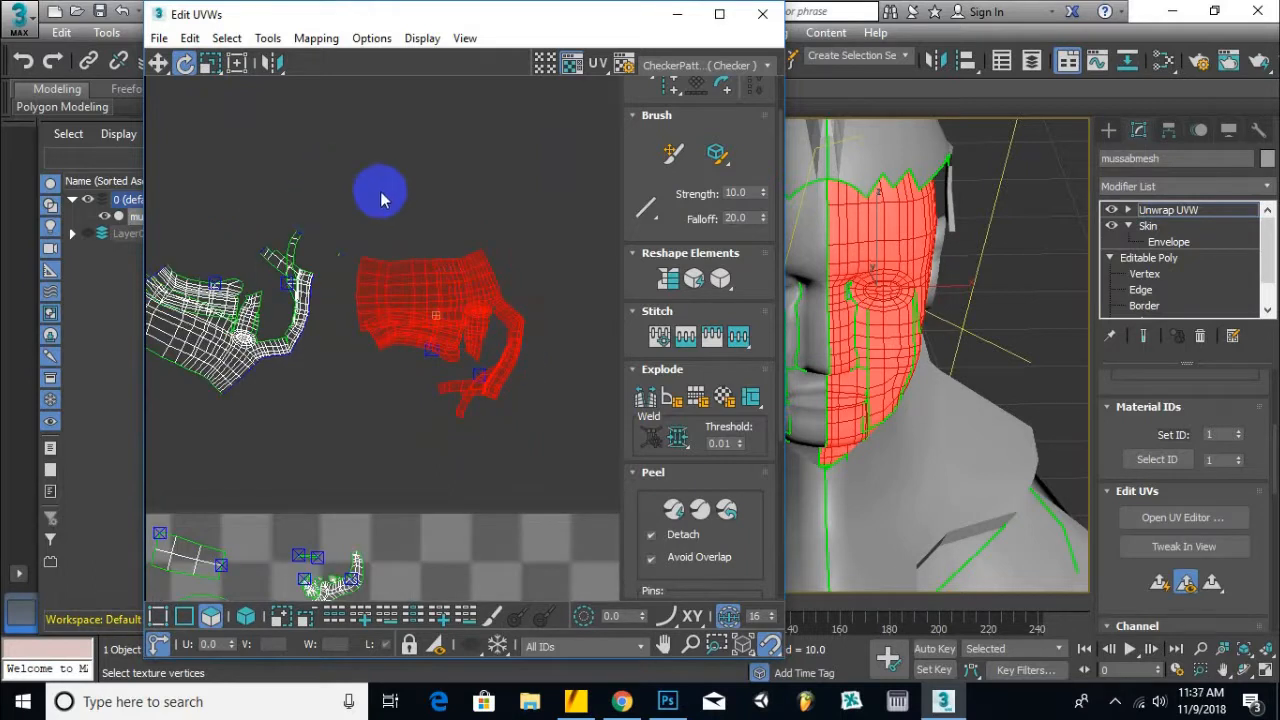
# Rotate the UV shell of the character's right face half upright so that it mirrors the left one.
pyautogui.moveTo(420, 178); pyautogui.dragTo(270, 338)
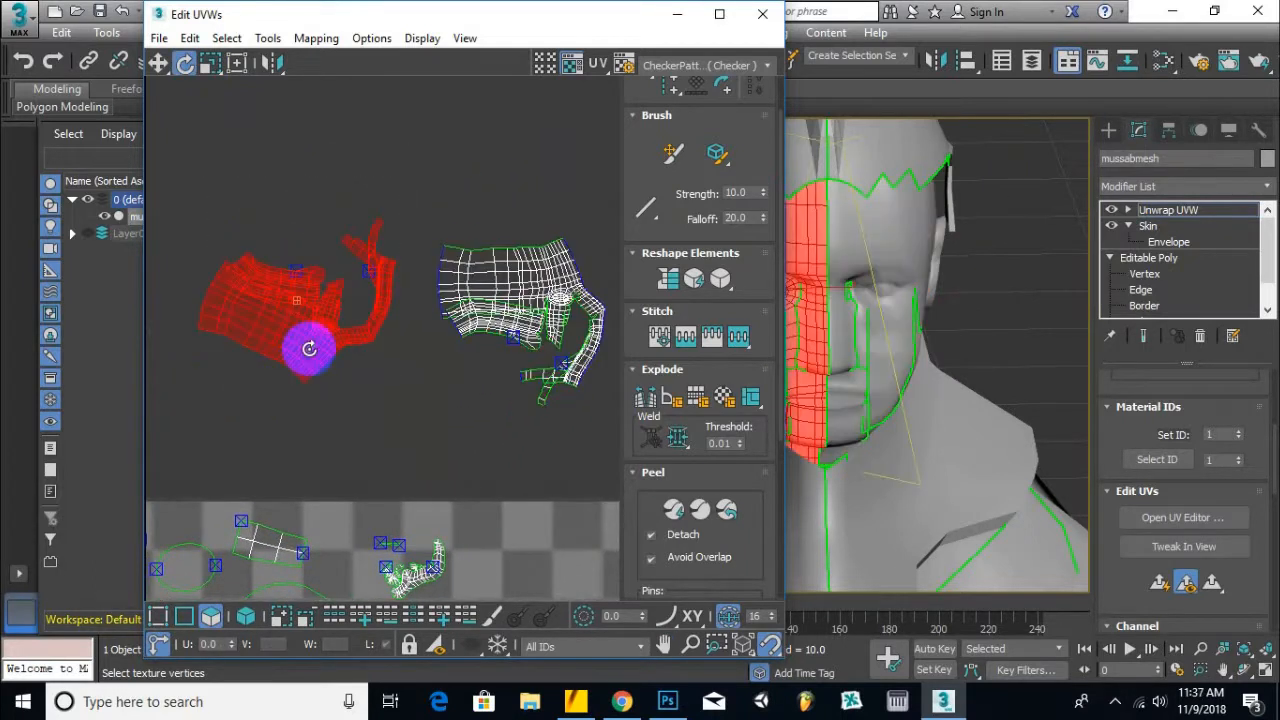
pyautogui.moveTo(309, 343); pyautogui.dragTo(313, 328, button='middle')
pyautogui.scroll(-4, 920, 337)
pyautogui.moveTo(870, 343); pyautogui.dragTo(937, 339, button='middle')
pyautogui.scroll(4, 878, 311)
pyautogui.scroll(2, 276, 292)
pyautogui.moveTo(266, 286); pyautogui.dragTo(450, 214)
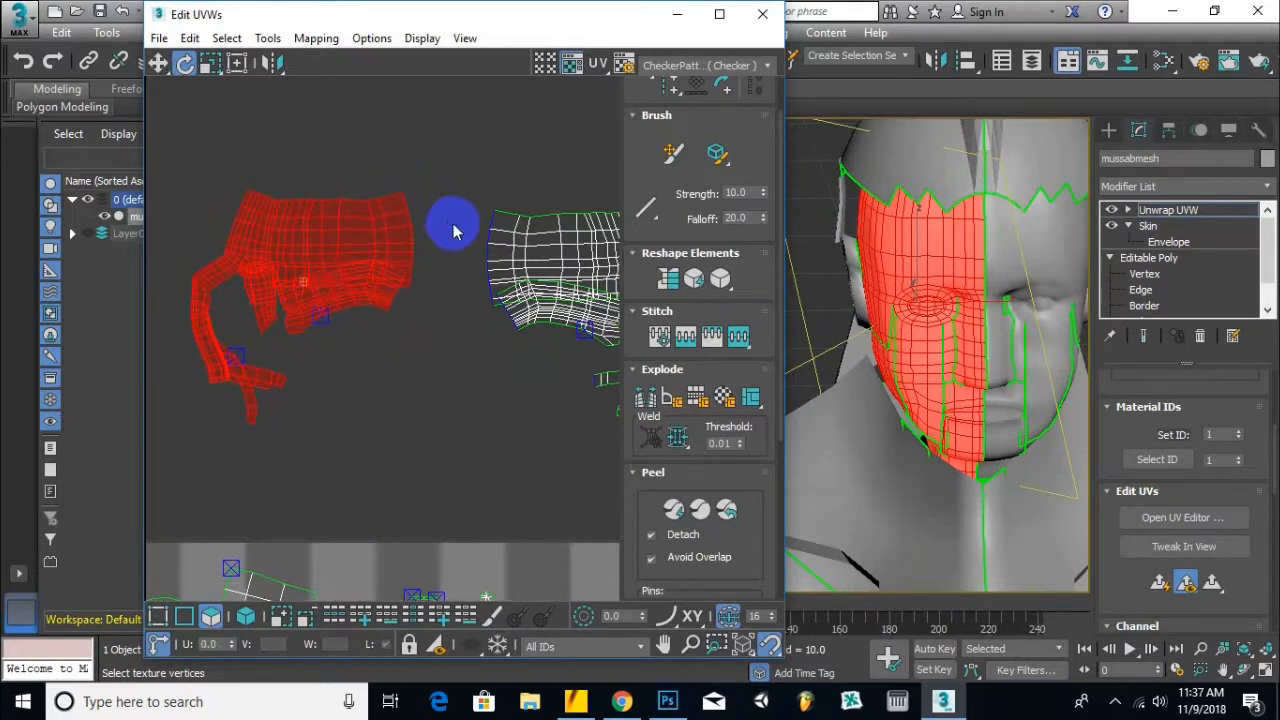
# Pick polygons below the right eye and compare the seams around the nose with the face shell.
pyautogui.click(293, 331)
pyautogui.scroll(5, 956, 373)
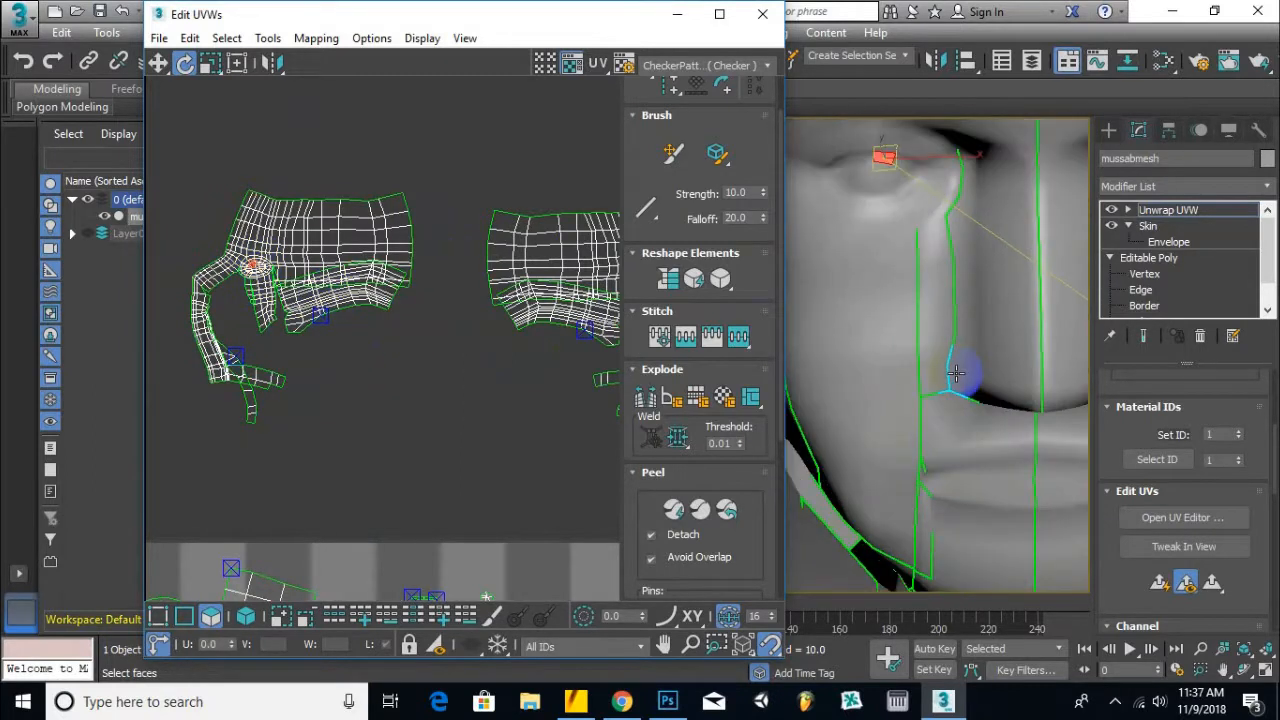
pyautogui.scroll(4, 255, 265)
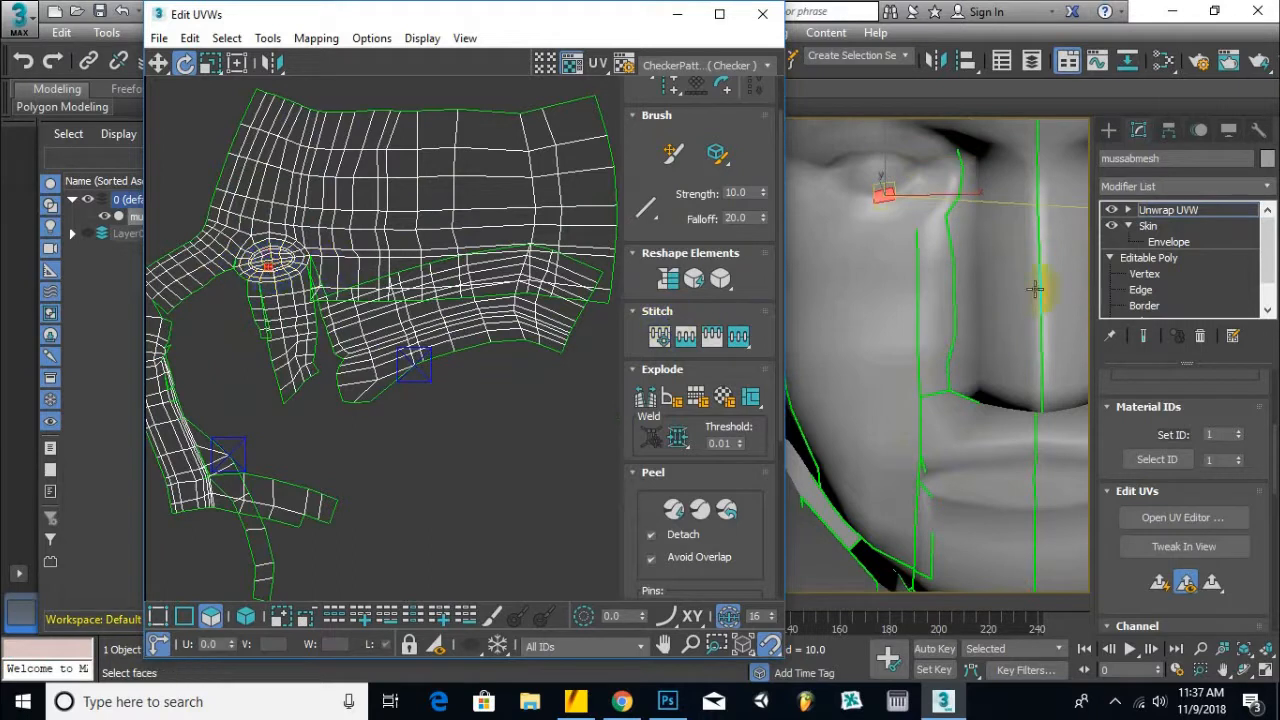
pyautogui.scroll(-4, 471, 380)
pyautogui.moveTo(530, 408); pyautogui.dragTo(470, 393, button='middle')
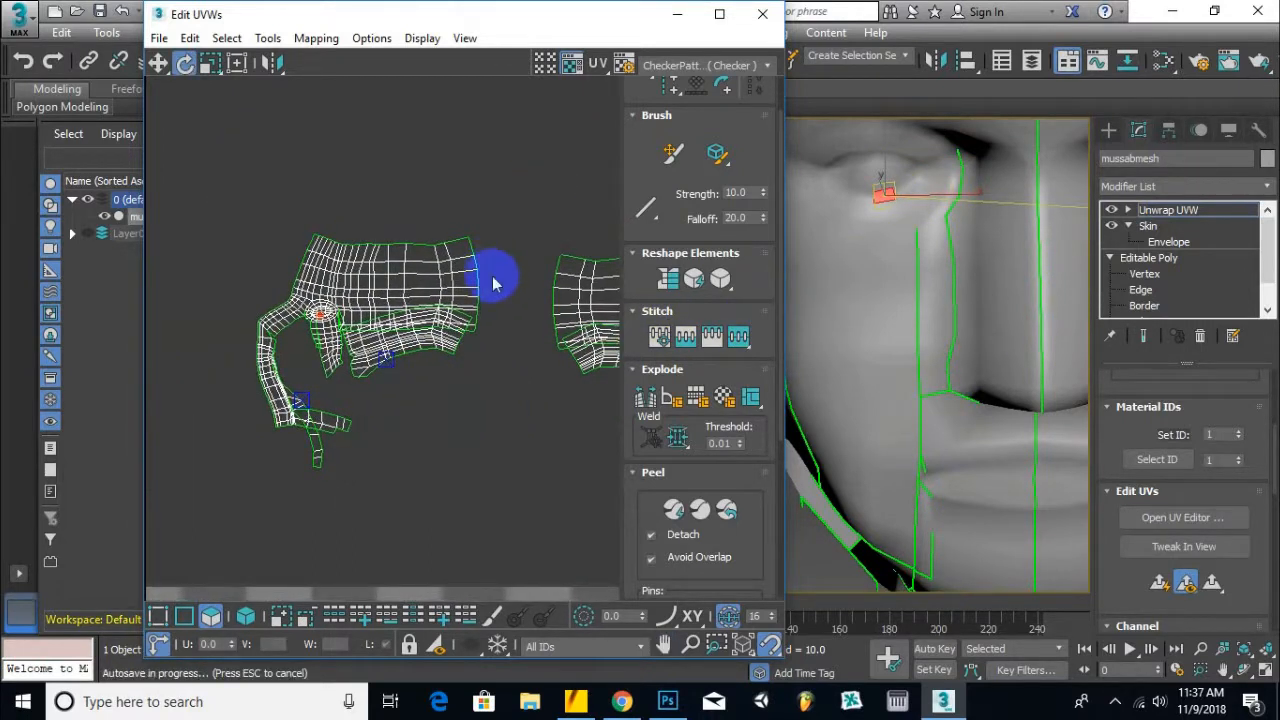
# Move the left face shell against the right one along the face's centre line and select both halves.
pyautogui.scroll(-3, 493, 276)
pyautogui.moveTo(485, 308); pyautogui.dragTo(423, 330, button='middle')
pyautogui.scroll(-1, 423, 333)
pyautogui.moveTo(454, 376); pyautogui.dragTo(385, 291, button='middle')
pyautogui.moveTo(512, 163); pyautogui.dragTo(420, 294)
pyautogui.click(158, 64)
pyautogui.moveTo(446, 228); pyautogui.dragTo(419, 224)
pyautogui.moveTo(531, 157); pyautogui.dragTo(291, 303)
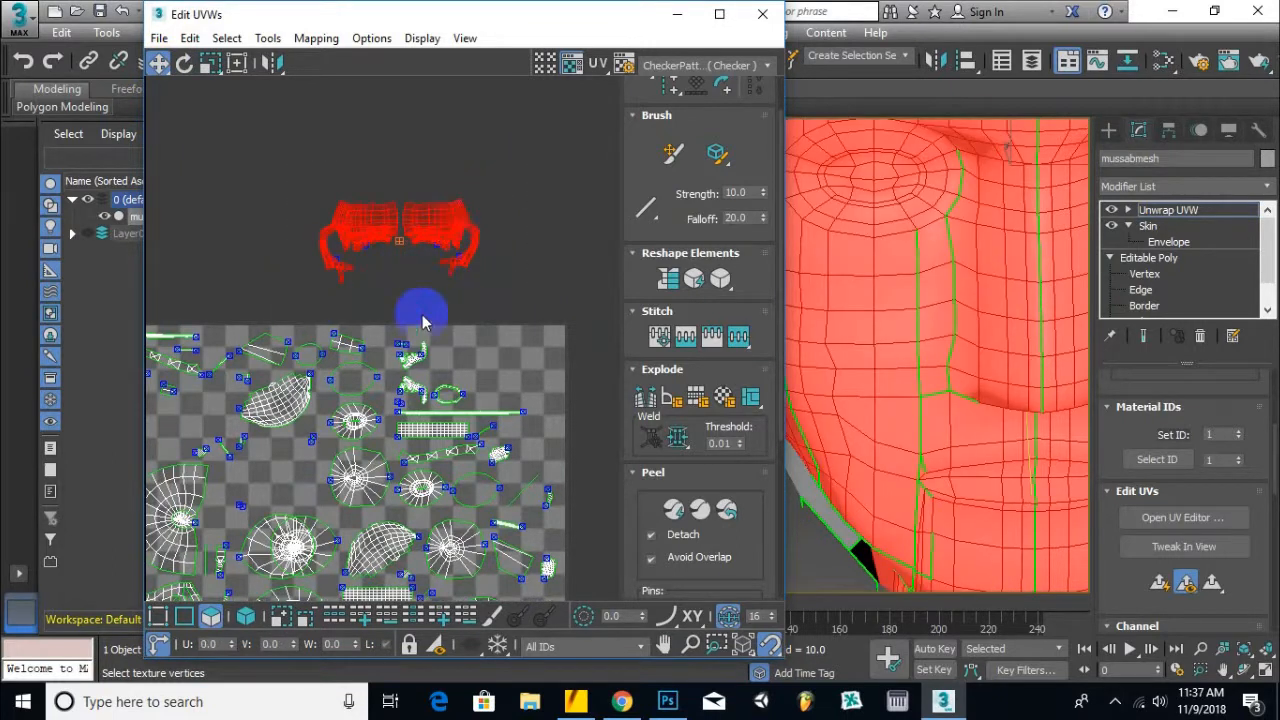
pyautogui.scroll(-5, 425, 314)
pyautogui.moveTo(466, 294); pyautogui.dragTo(308, 218, button='middle')
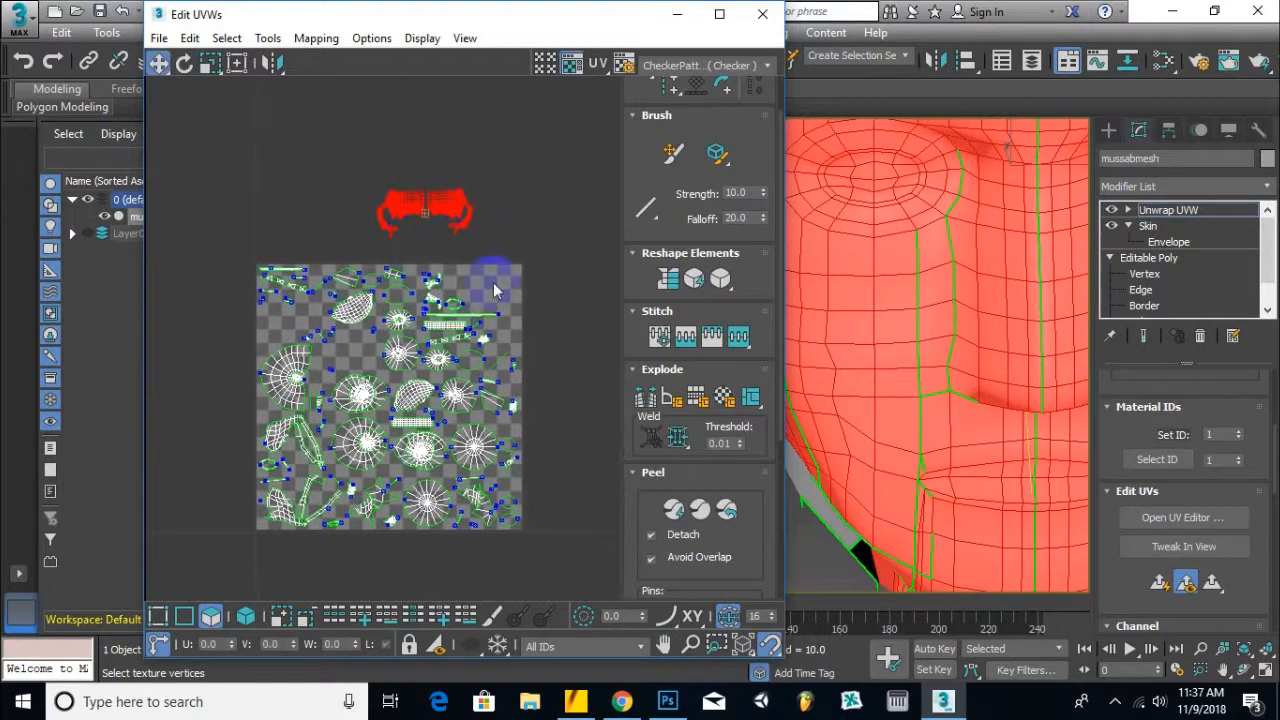
# Select all the UV shells except the face halves and move them out of the checkered UV tile.
pyautogui.moveTo(546, 241); pyautogui.dragTo(180, 578)
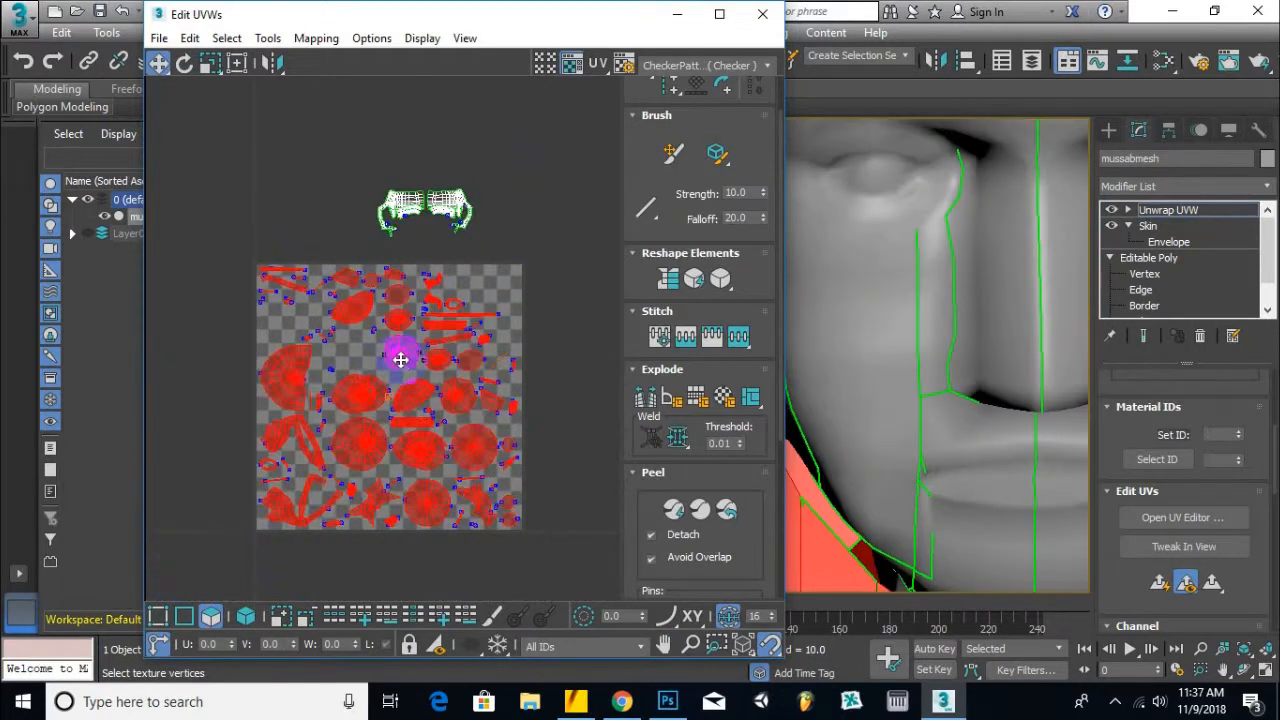
pyautogui.scroll(-3, 457, 357)
pyautogui.moveTo(437, 357); pyautogui.dragTo(338, 310)
pyautogui.scroll(6, 326, 323)
pyautogui.scroll(-5, 420, 390)
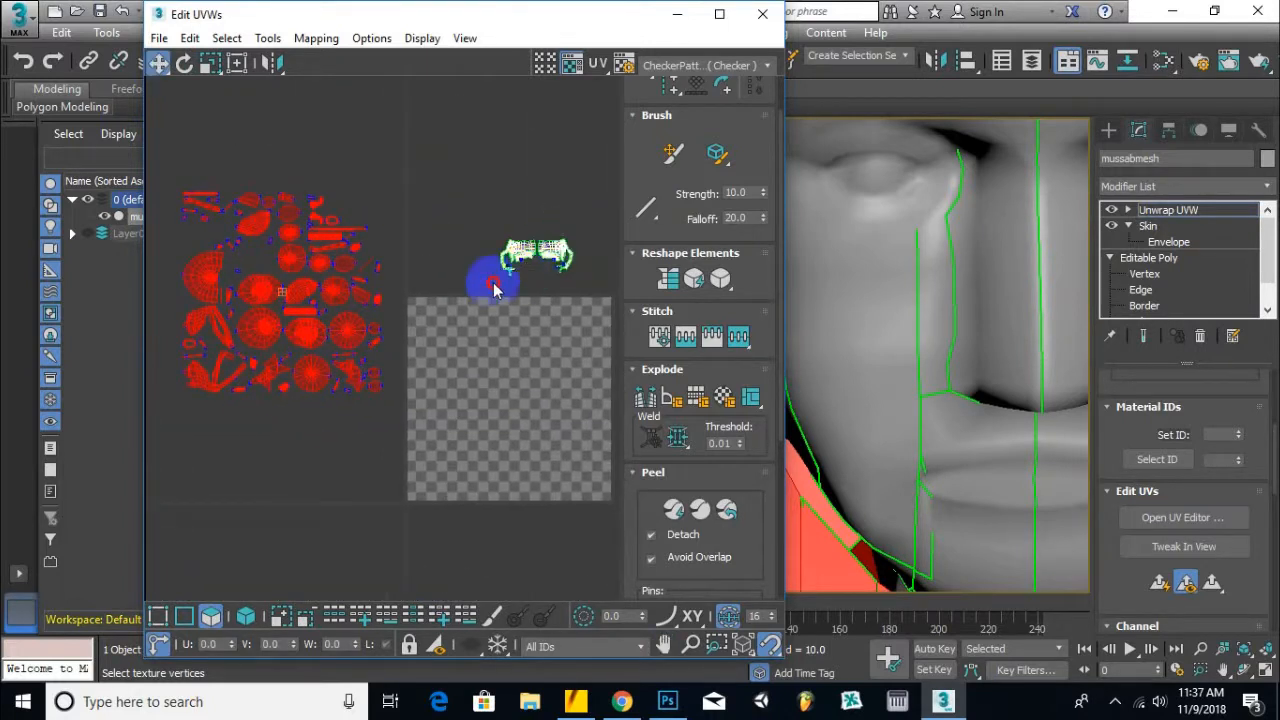
# Select both face shells and move them inside the upper part of the empty UV tile.
pyautogui.moveTo(493, 283); pyautogui.dragTo(494, 287)
pyautogui.moveTo(496, 301); pyautogui.dragTo(409, 296, button='middle')
pyautogui.moveTo(457, 249); pyautogui.dragTo(511, 290)
pyautogui.scroll(4, 503, 314)
pyautogui.scroll(4, 492, 268)
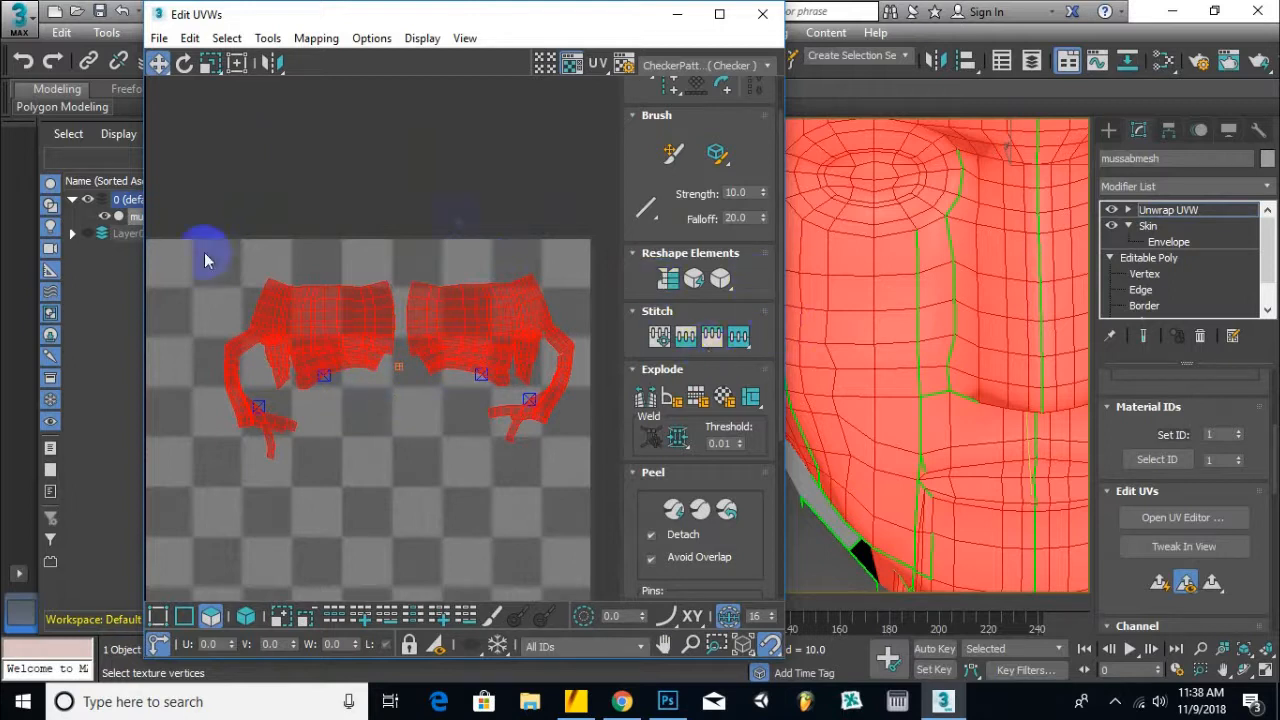
pyautogui.scroll(-3, 452, 240)
# Select all the polygons of the character's right eye on the model.
pyautogui.click(866, 176)
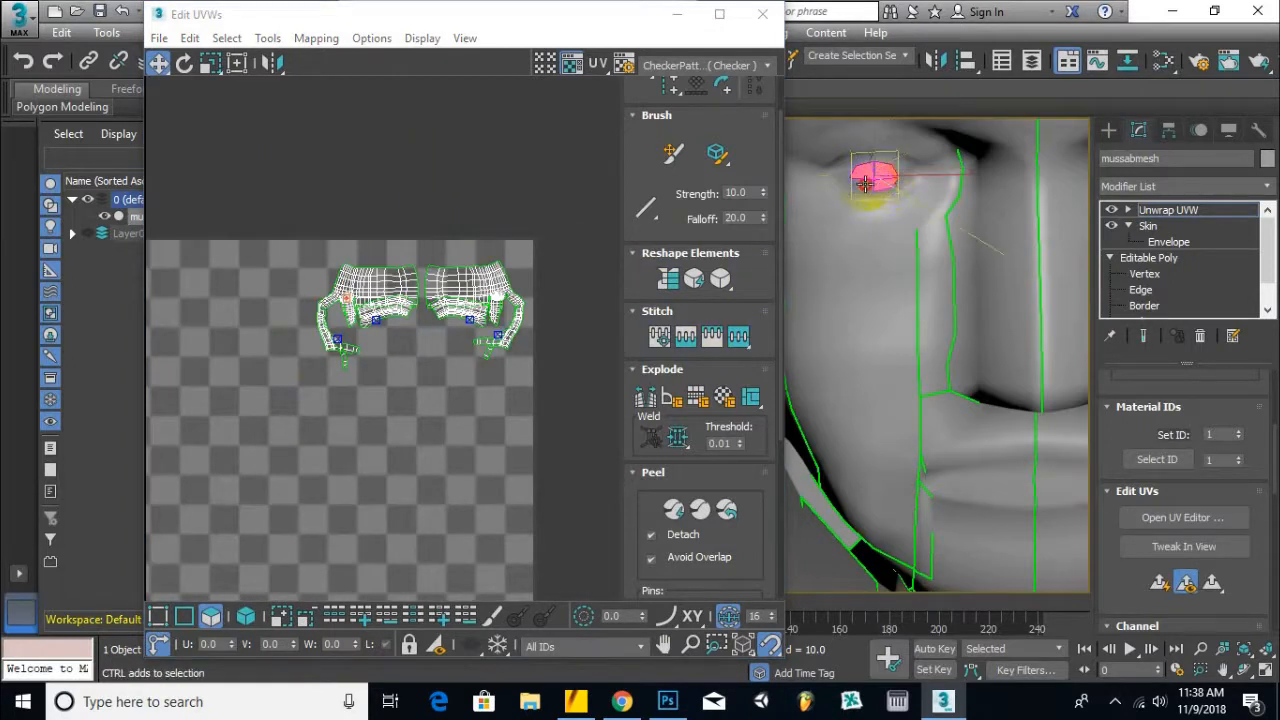
pyautogui.scroll(-5, 852, 186)
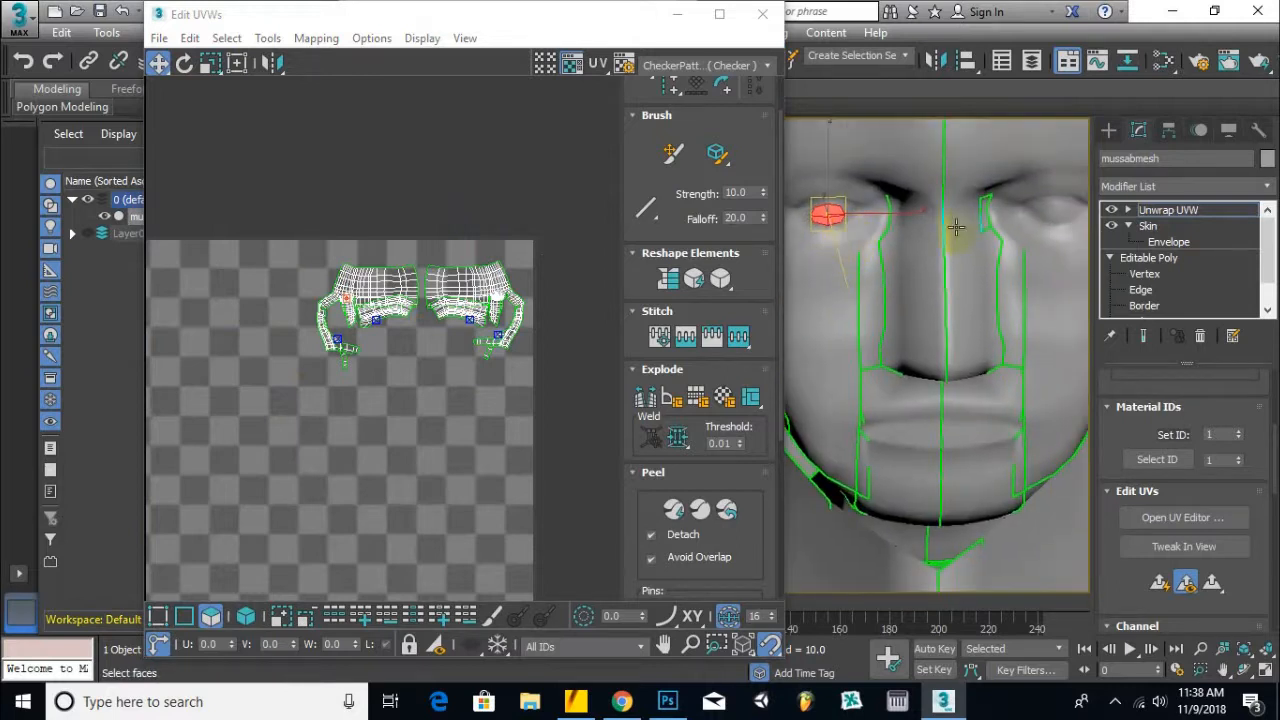
pyautogui.scroll(2, 1024, 215)
pyautogui.scroll(2, 1005, 222)
pyautogui.scroll(-2, 1005, 222)
pyautogui.scroll(3, 832, 250)
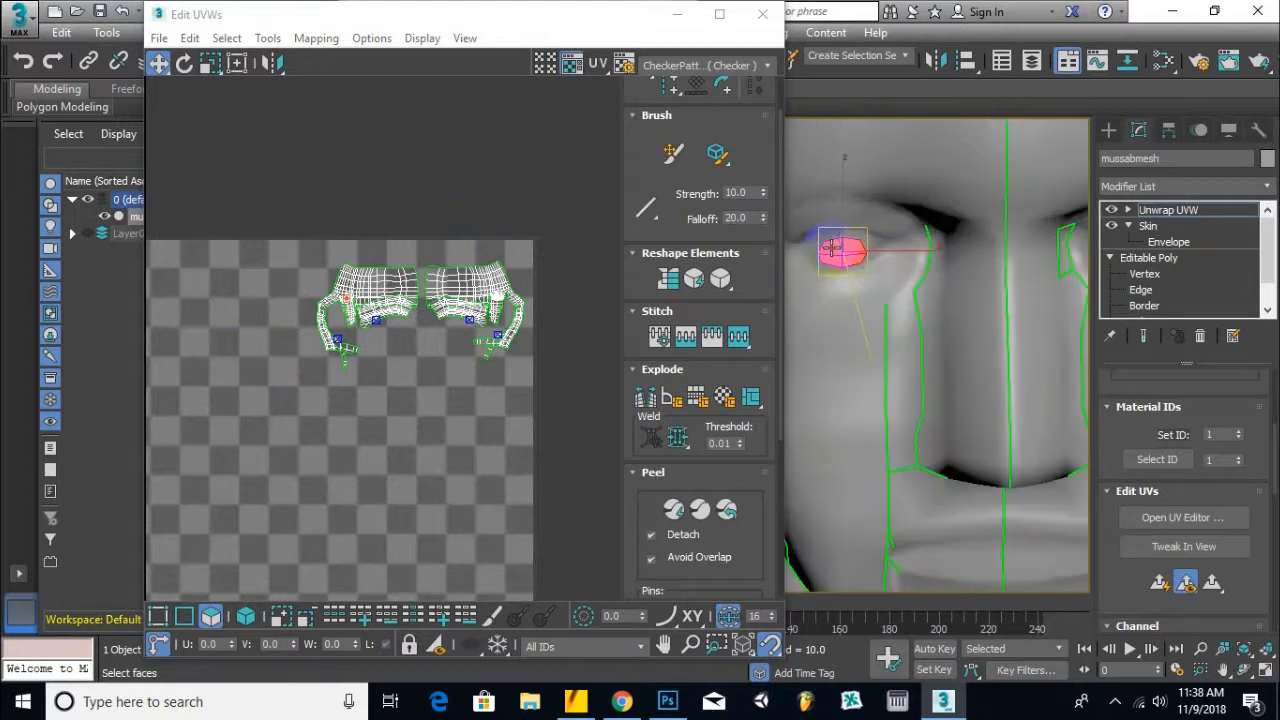
pyautogui.keyDown('alt'); pyautogui.moveTo(830, 251); pyautogui.dragTo(895, 242, button='middle'); pyautogui.keyUp('alt')
pyautogui.keyDown('ctrl'); pyautogui.click(895, 237); pyautogui.keyUp('ctrl')
pyautogui.keyDown('ctrl'); pyautogui.click(934, 241); pyautogui.keyUp('ctrl')
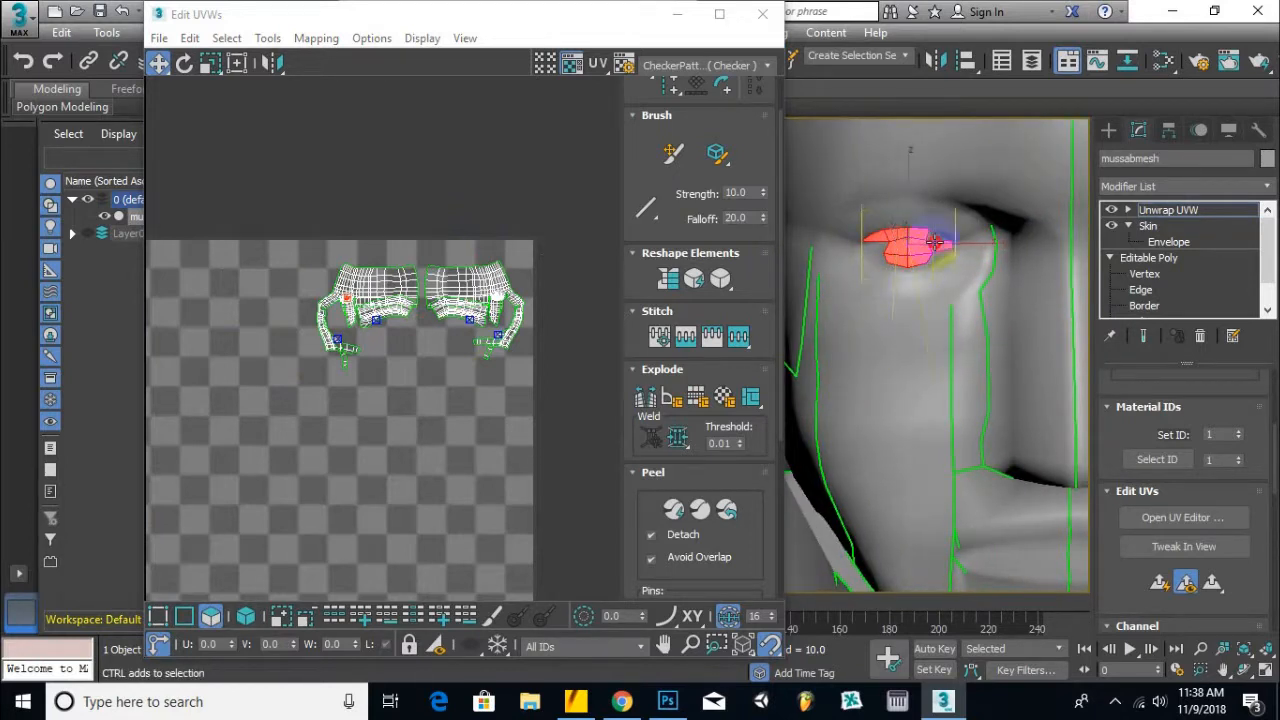
pyautogui.scroll(-3, 891, 274)
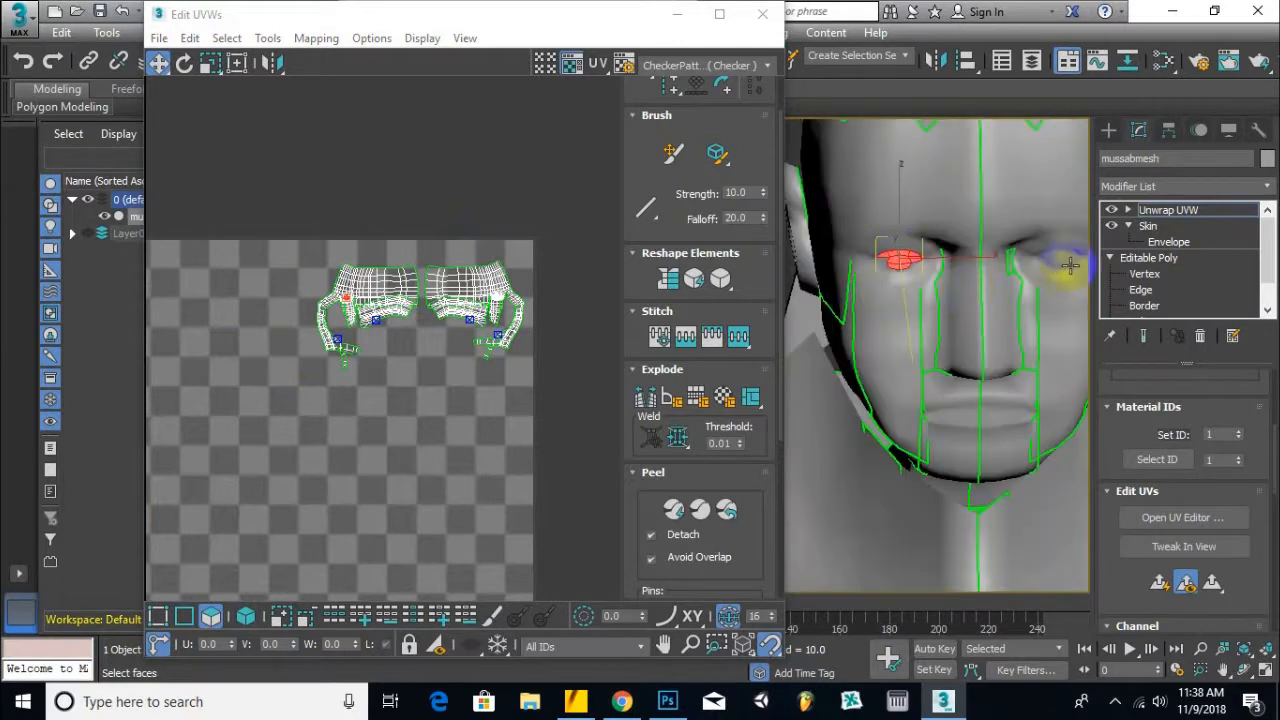
pyautogui.scroll(5, 905, 266)
pyautogui.scroll(-2, 898, 272)
pyautogui.keyDown('ctrl'); pyautogui.click(905, 264); pyautogui.keyUp('ctrl')
pyautogui.keyDown('ctrl'); pyautogui.click(877, 254); pyautogui.keyUp('ctrl')
pyautogui.keyDown('ctrl'); pyautogui.click(870, 229); pyautogui.keyUp('ctrl')
pyautogui.keyDown('ctrl'); pyautogui.click(866, 241); pyautogui.keyUp('ctrl')
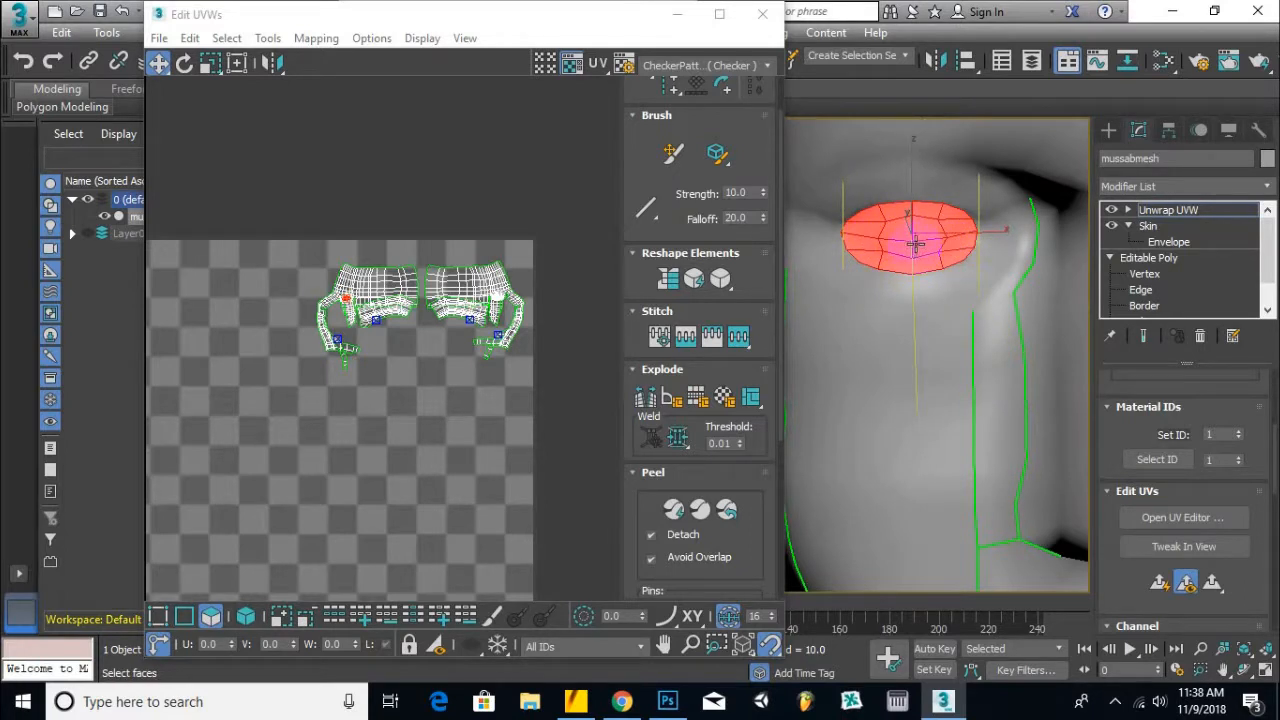
# Add all the polygons of the character's left eye to the selection.
pyautogui.scroll(-4, 921, 248)
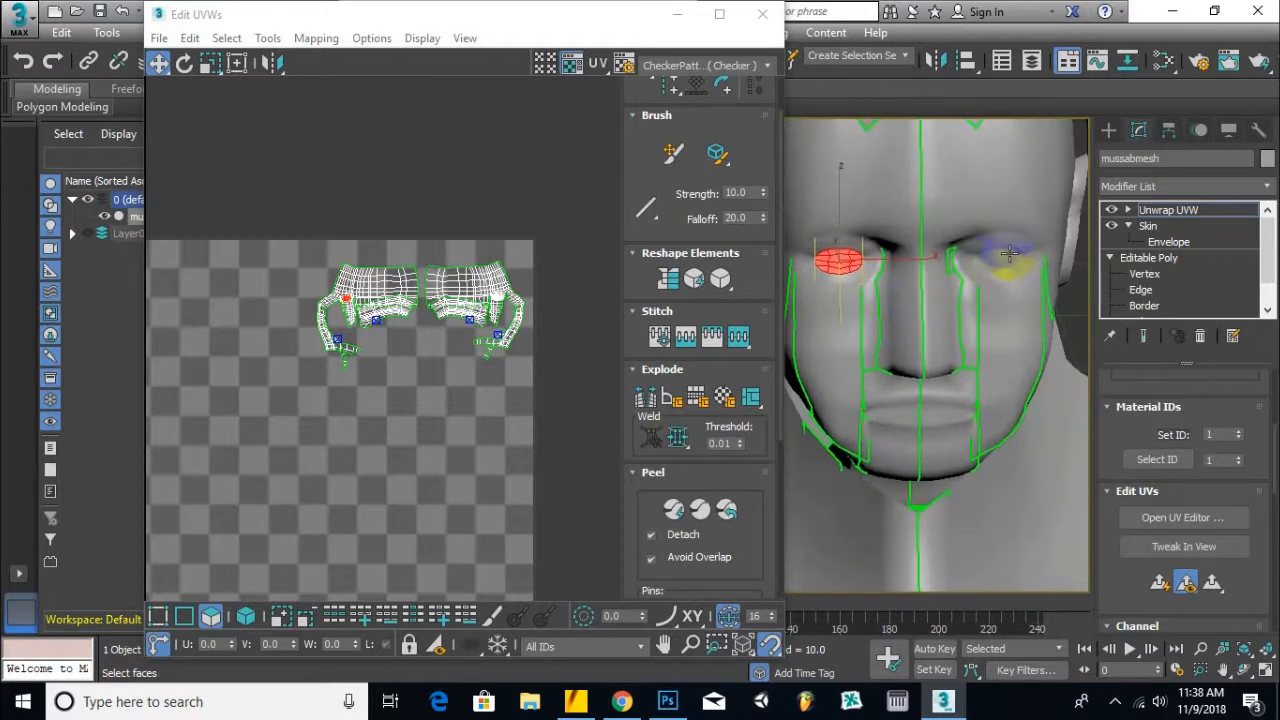
pyautogui.scroll(6, 1013, 253)
pyautogui.keyDown('ctrl'); pyautogui.click(1018, 247); pyautogui.keyUp('ctrl')
pyautogui.keyDown('ctrl'); pyautogui.click(995, 245); pyautogui.keyUp('ctrl')
pyautogui.keyDown('ctrl'); pyautogui.click(966, 246); pyautogui.keyUp('ctrl')
pyautogui.keyDown('ctrl'); pyautogui.click(938, 251); pyautogui.keyUp('ctrl')
pyautogui.keyDown('ctrl'); pyautogui.click(937, 263); pyautogui.keyUp('ctrl')
pyautogui.keyDown('ctrl'); pyautogui.click(949, 279); pyautogui.keyUp('ctrl')
pyautogui.keyDown('ctrl'); pyautogui.click(975, 298); pyautogui.keyUp('ctrl')
pyautogui.keyDown('ctrl'); pyautogui.click(1005, 298); pyautogui.keyUp('ctrl')
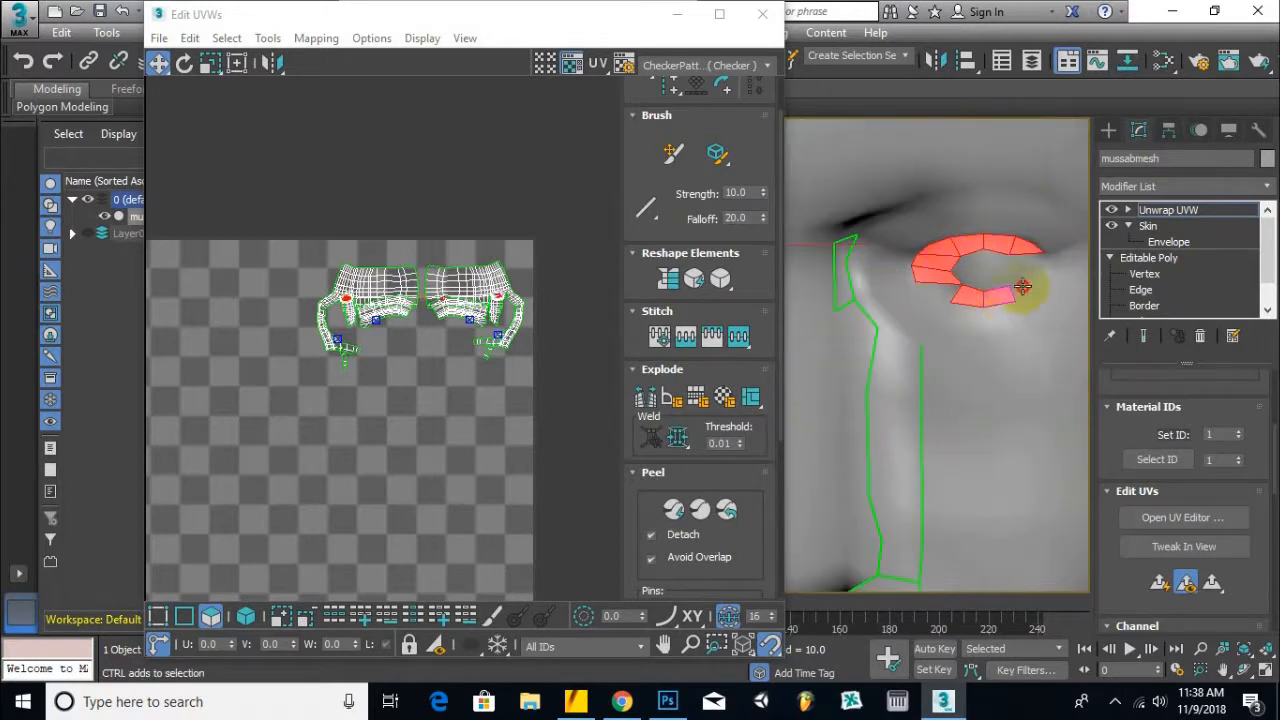
pyautogui.keyDown('ctrl'); pyautogui.click(1023, 287); pyautogui.keyUp('ctrl')
pyautogui.keyDown('ctrl'); pyautogui.click(1040, 273); pyautogui.keyUp('ctrl')
pyautogui.keyDown('ctrl'); pyautogui.click(1008, 263); pyautogui.keyUp('ctrl')
pyautogui.keyDown('ctrl'); pyautogui.click(999, 277); pyautogui.keyUp('ctrl')
pyautogui.keyDown('ctrl'); pyautogui.click(976, 271); pyautogui.keyUp('ctrl')
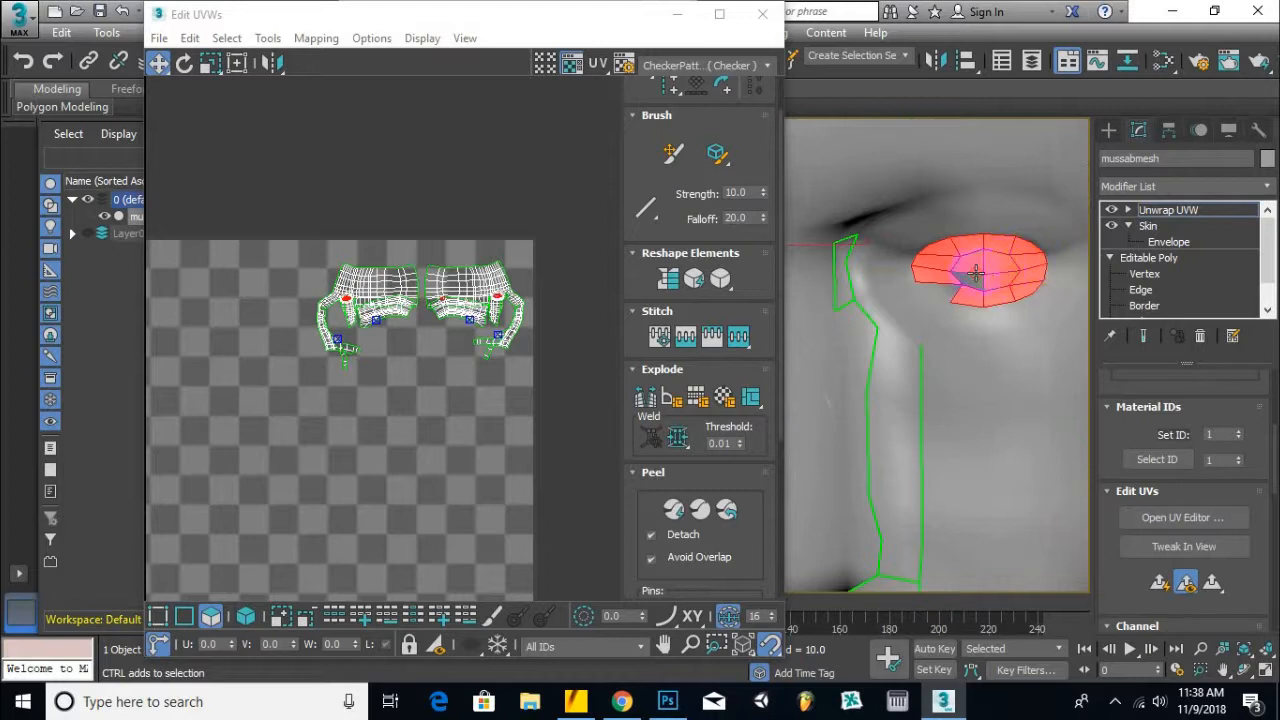
pyautogui.keyDown('ctrl'); pyautogui.click(950, 288); pyautogui.keyUp('ctrl')
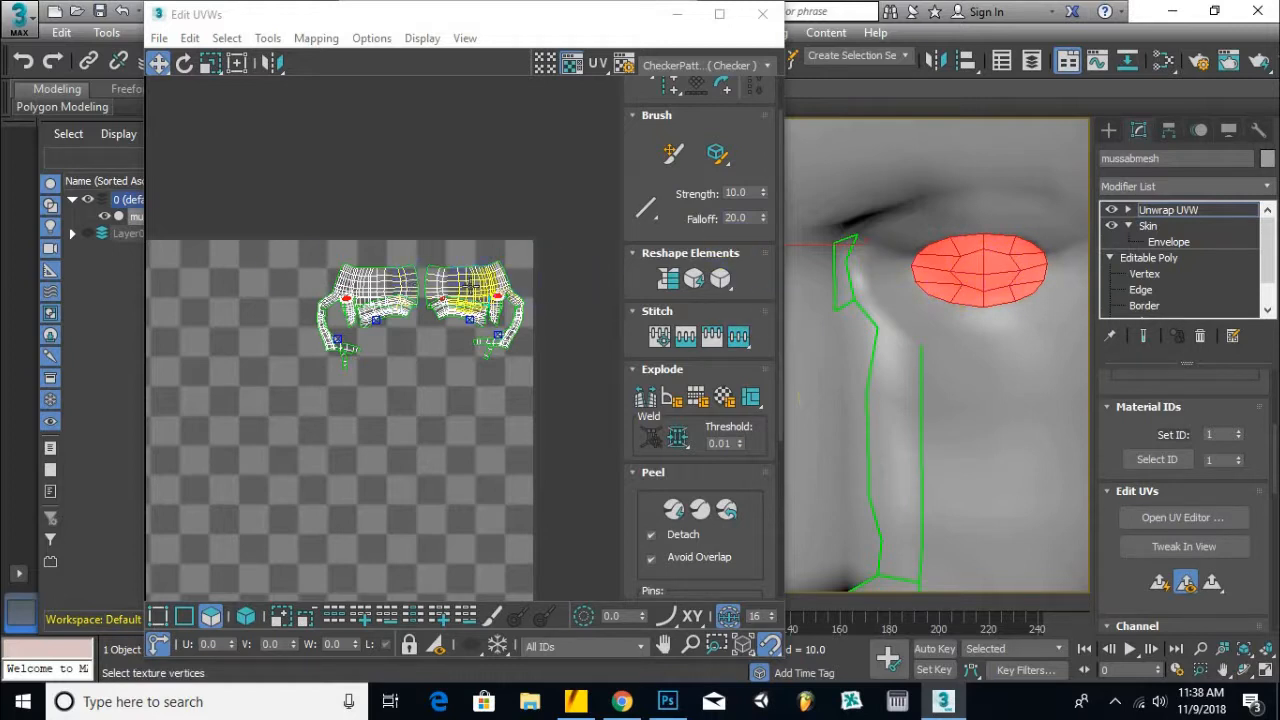
# Remove the stray face polygon near the nose from the selection, keeping only the two eyes selected.
pyautogui.scroll(6, 508, 288)
pyautogui.scroll(-1, 480, 320)
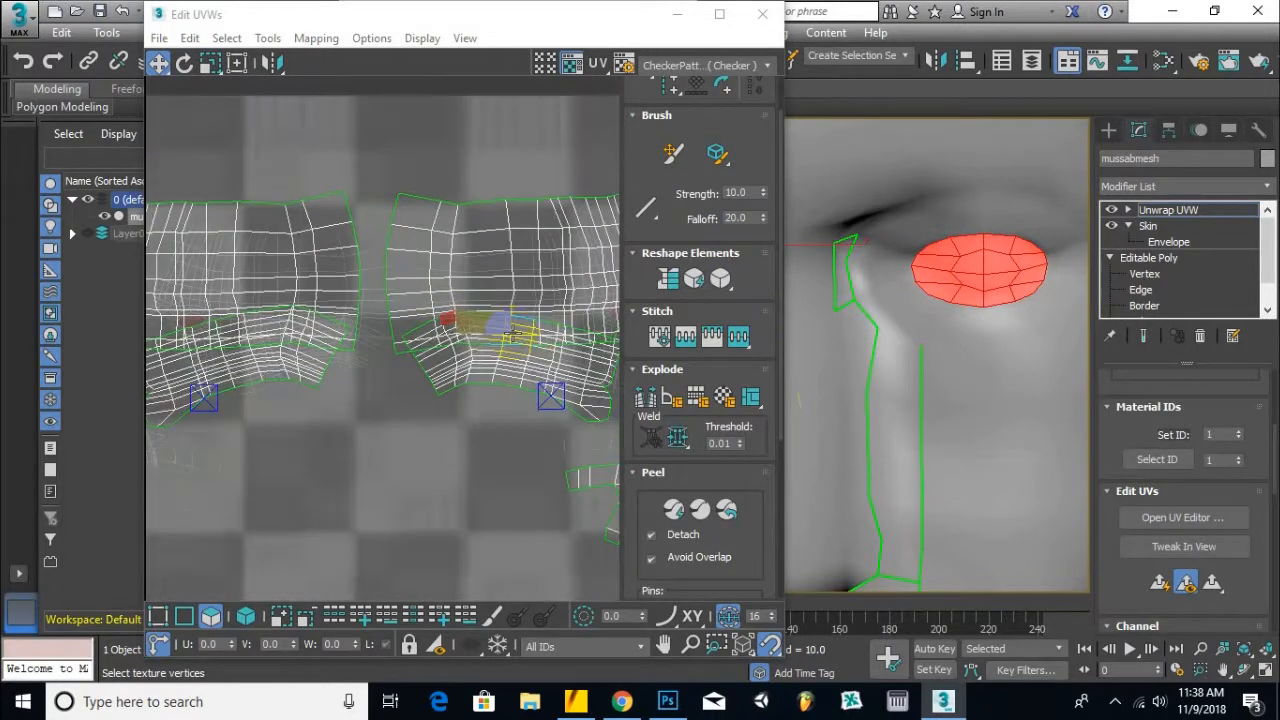
pyautogui.scroll(-1, 508, 330)
pyautogui.scroll(-5, 908, 338)
pyautogui.moveTo(876, 351); pyautogui.dragTo(967, 305, button='middle')
pyautogui.scroll(3, 414, 303)
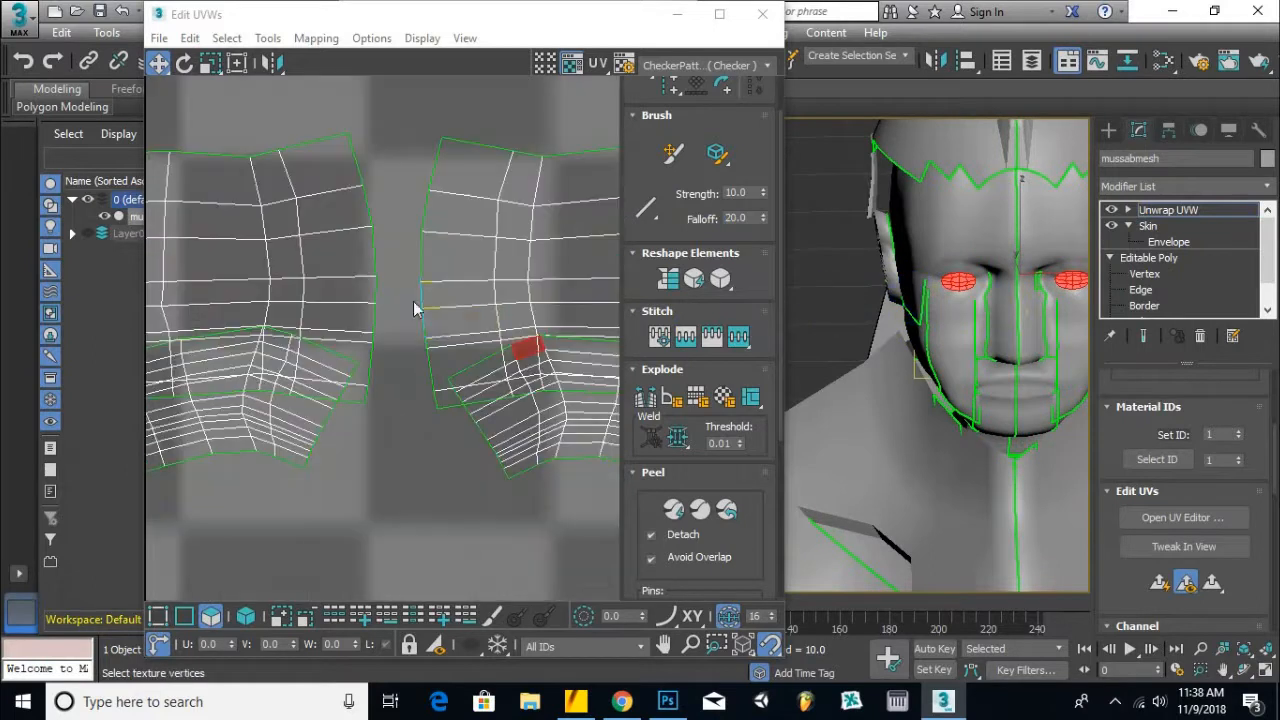
pyautogui.scroll(-2, 515, 348)
pyautogui.click(518, 347)
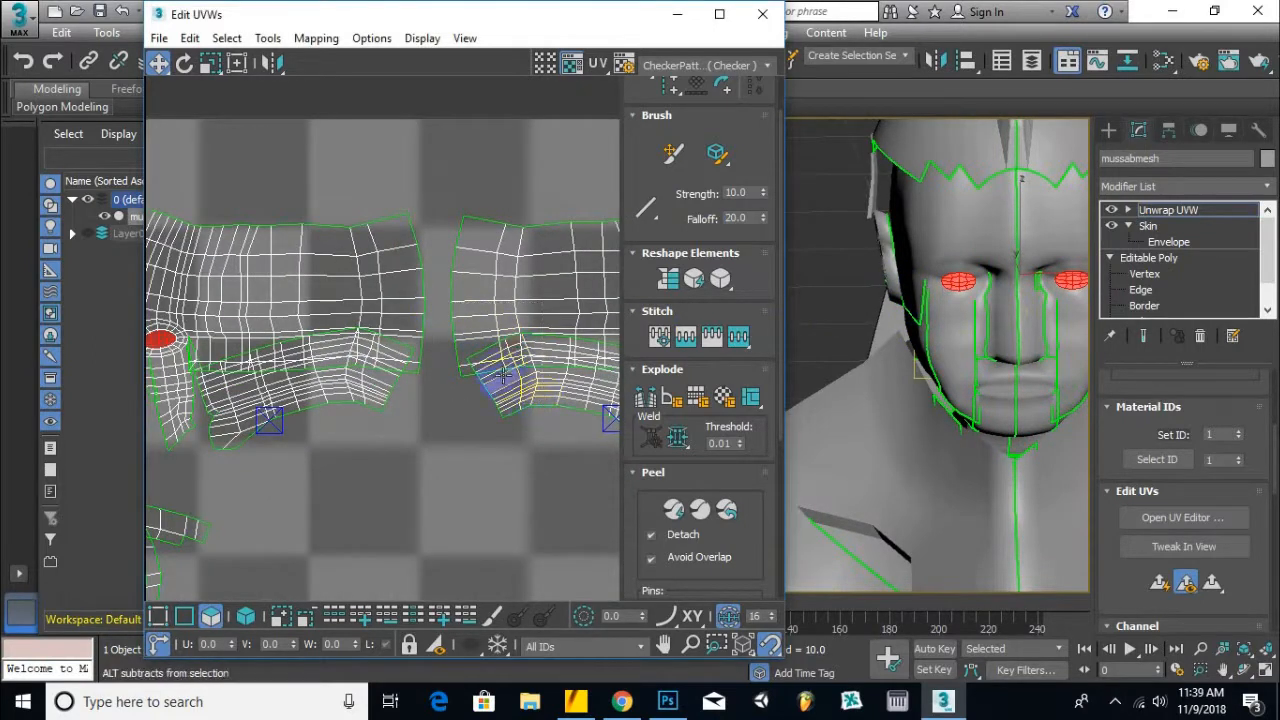
pyautogui.scroll(-3, 1027, 312)
pyautogui.keyDown('alt'); pyautogui.moveTo(960, 355); pyautogui.dragTo(880, 440, button='middle'); pyautogui.keyUp('alt')
pyautogui.click(1116, 702)
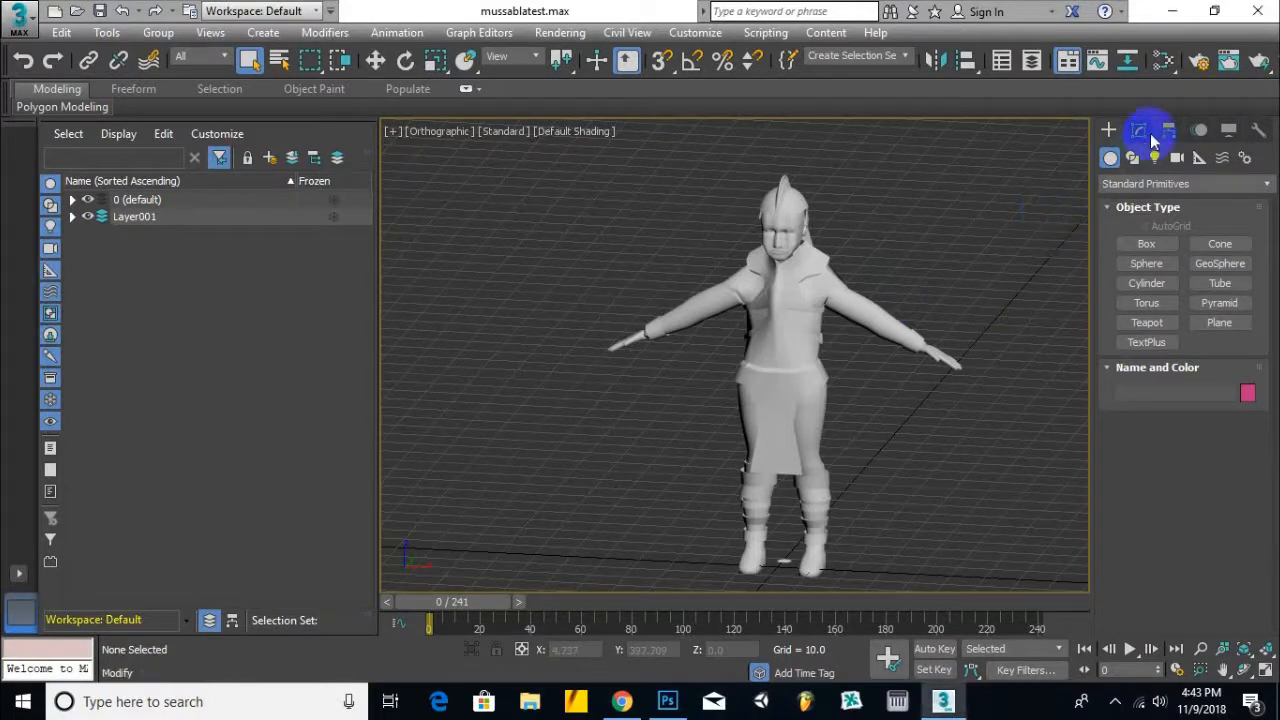
# Select the character mesh, activate its Unwrap UVW modifier and open the UV editor.
pyautogui.click(1139, 131)
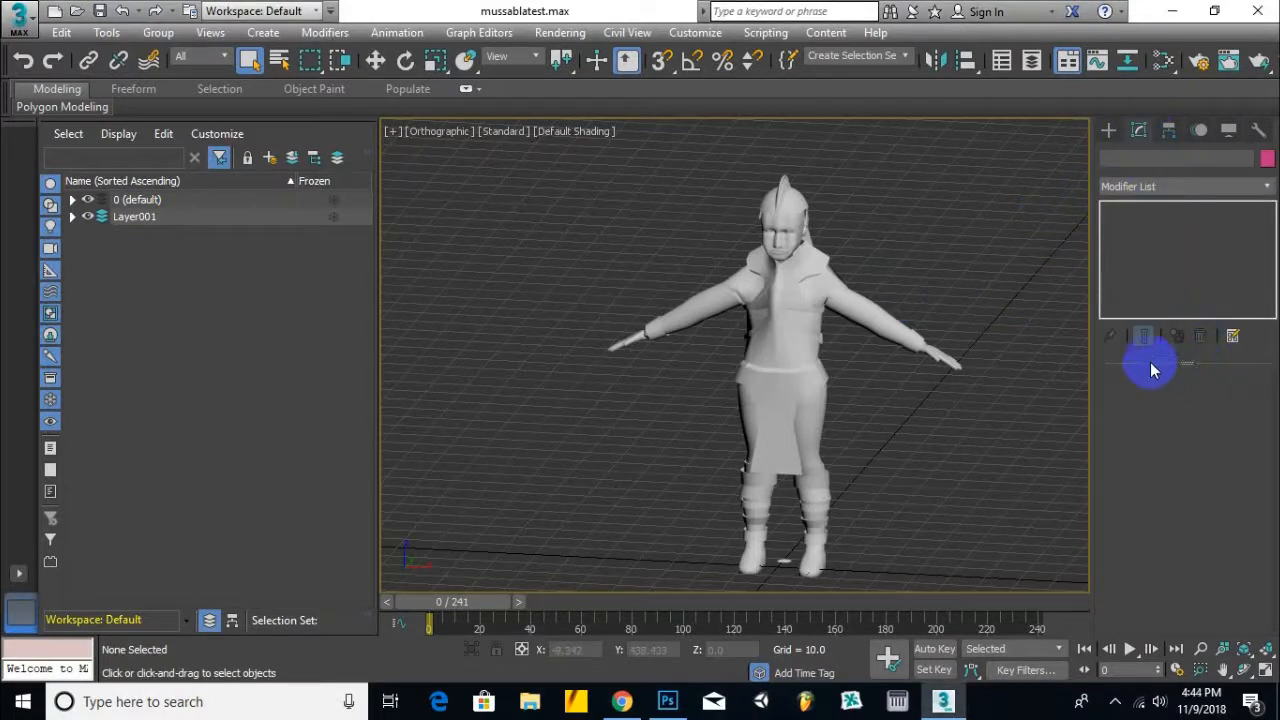
pyautogui.scroll(-2, 760, 305)
pyautogui.scroll(2, 928, 410)
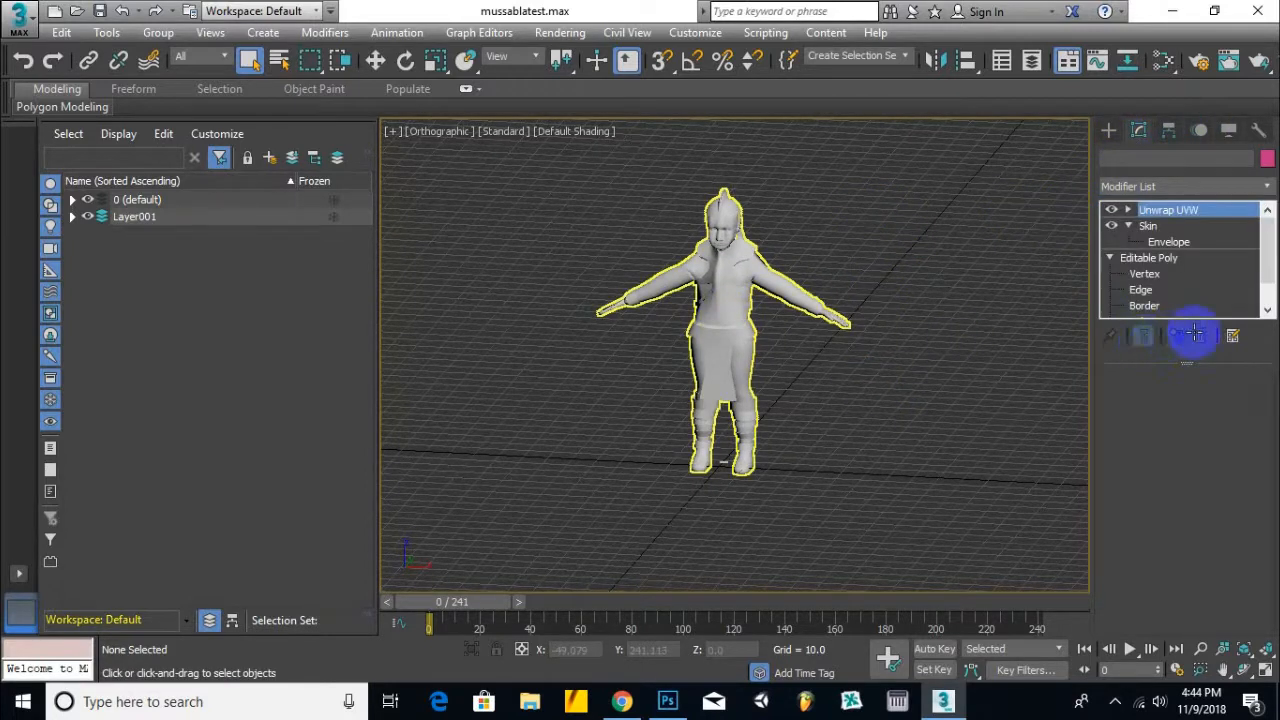
pyautogui.click(1160, 211)
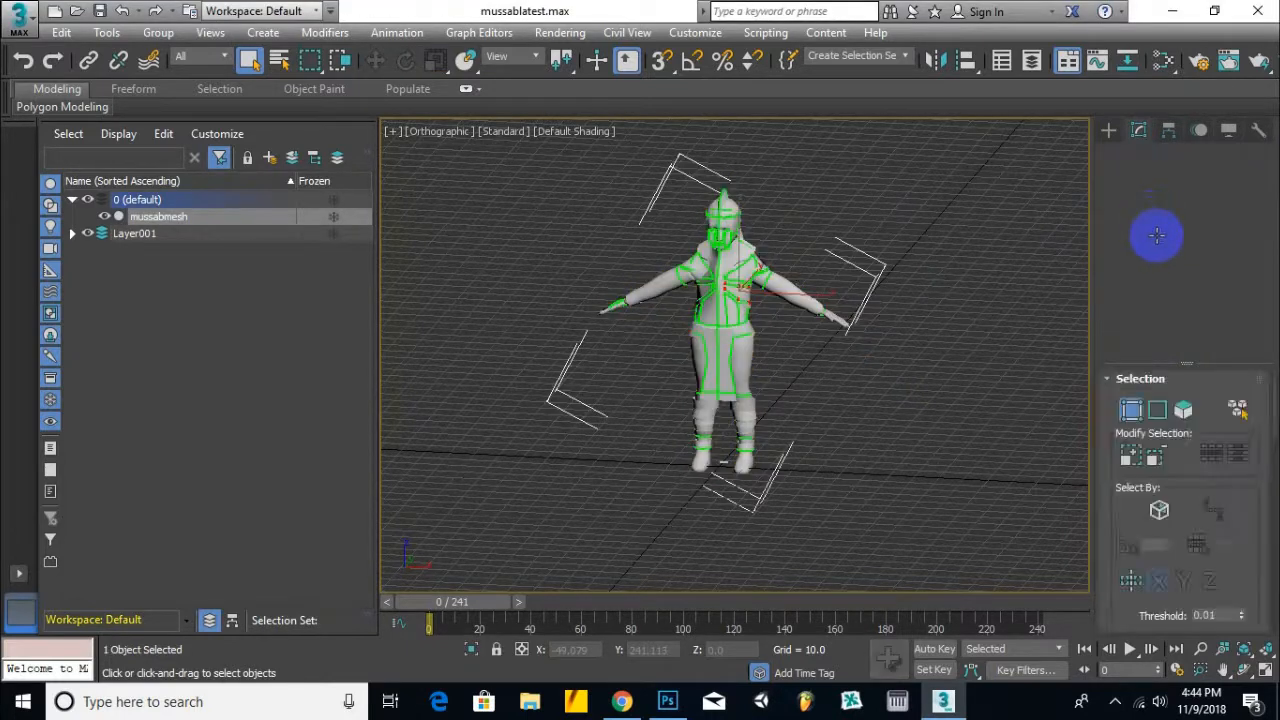
pyautogui.scroll(-3, 1160, 540)
pyautogui.scroll(-2, 1185, 530)
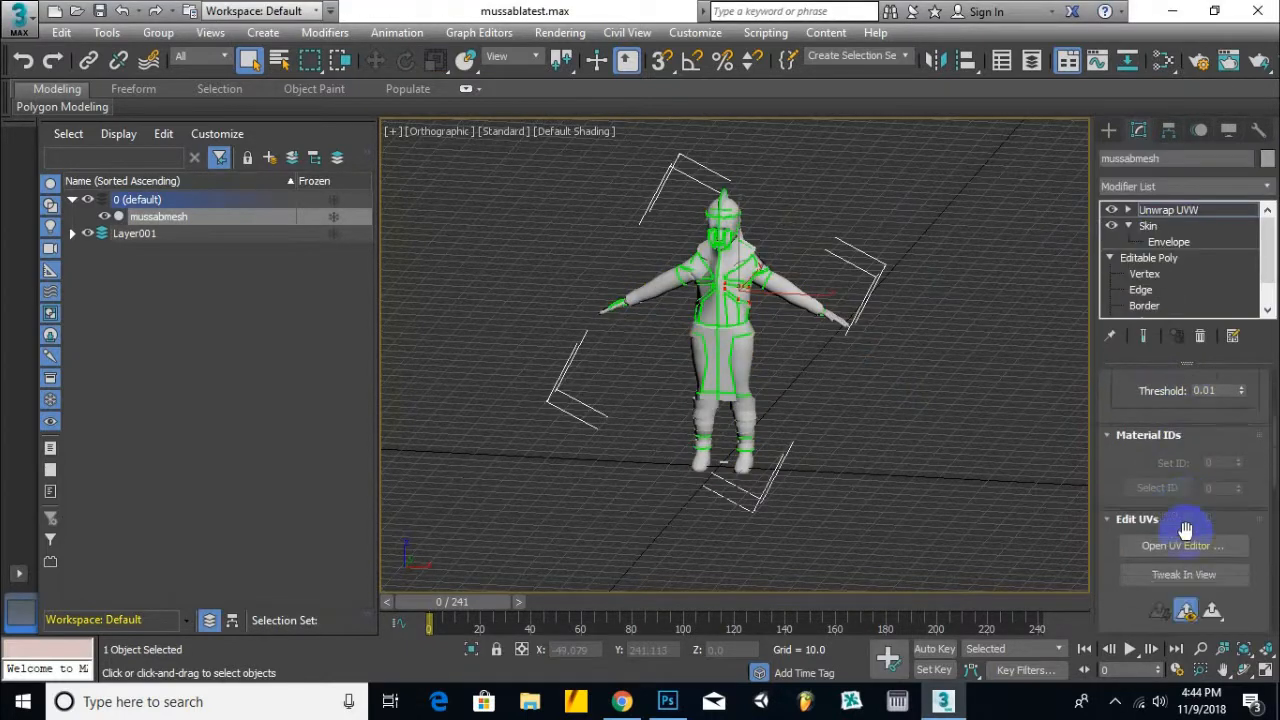
pyautogui.click(1180, 546)
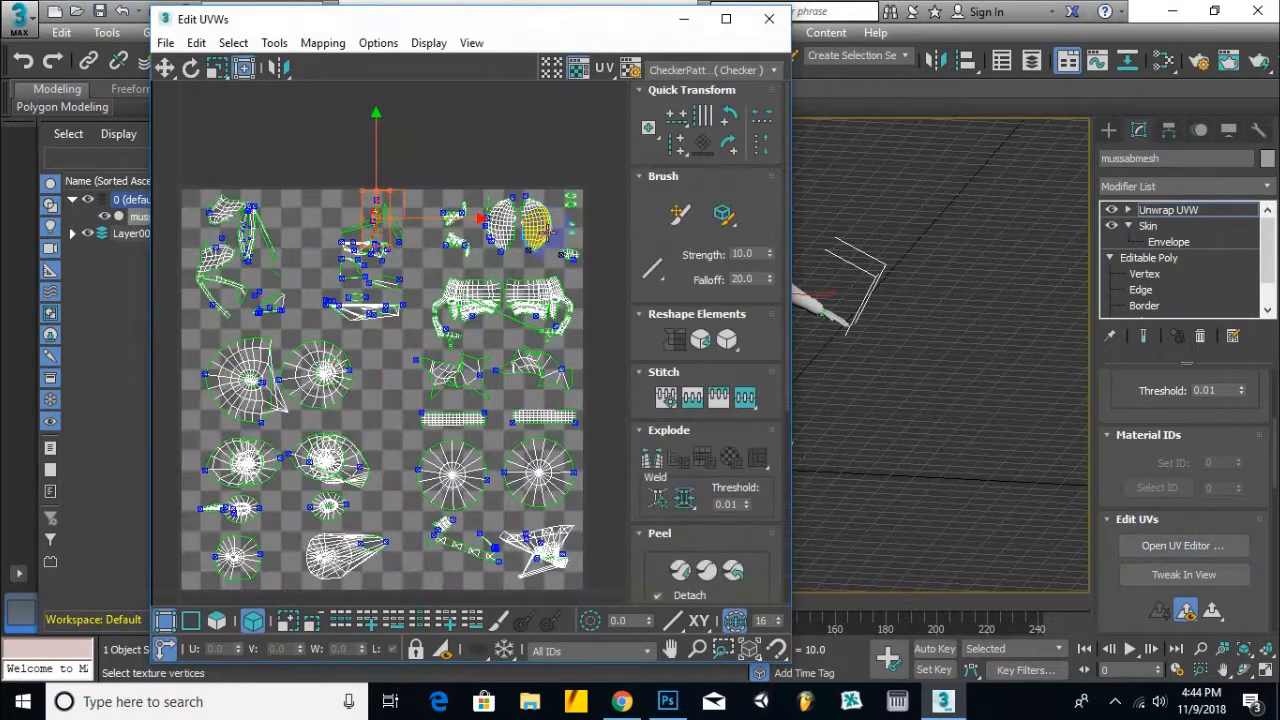
# Select the head shells and the small shells in the tile's corner to check which body parts they cover, and clear the selection.
pyautogui.scroll(-4, 426, 383)
pyautogui.moveTo(477, 422); pyautogui.dragTo(482, 408, button='middle')
pyautogui.scroll(2, 482, 408)
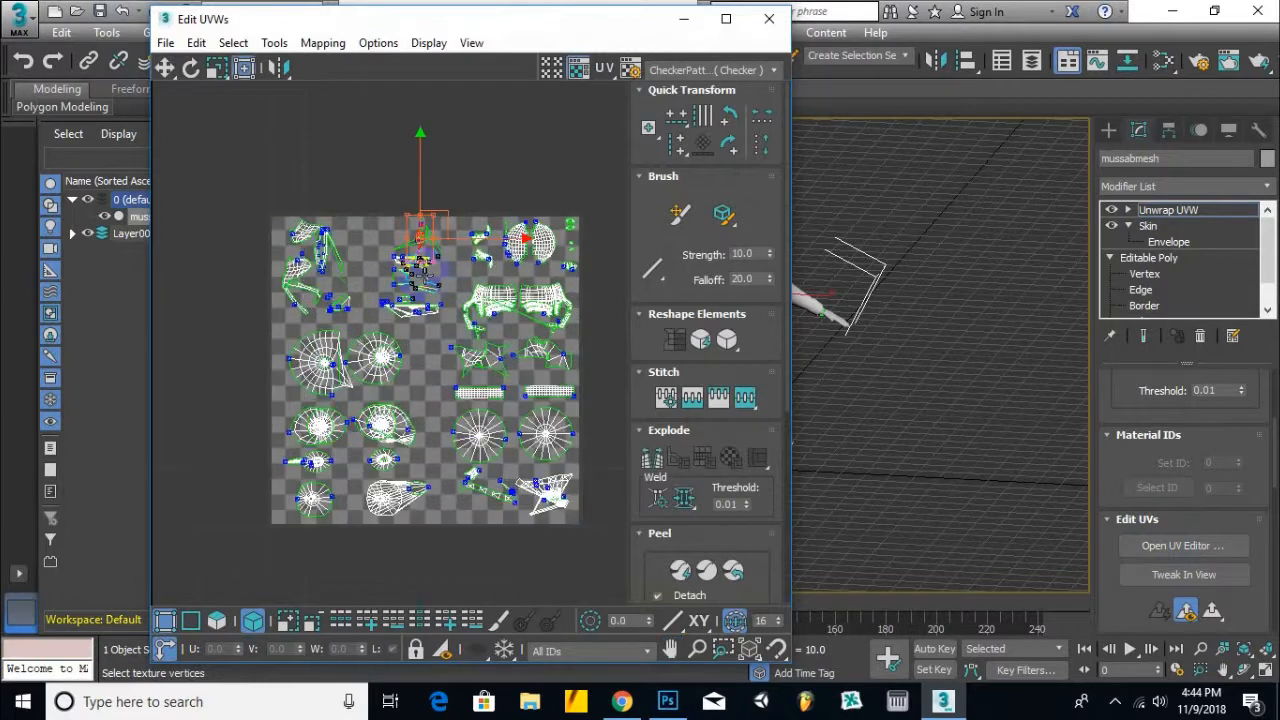
pyautogui.click(542, 245)
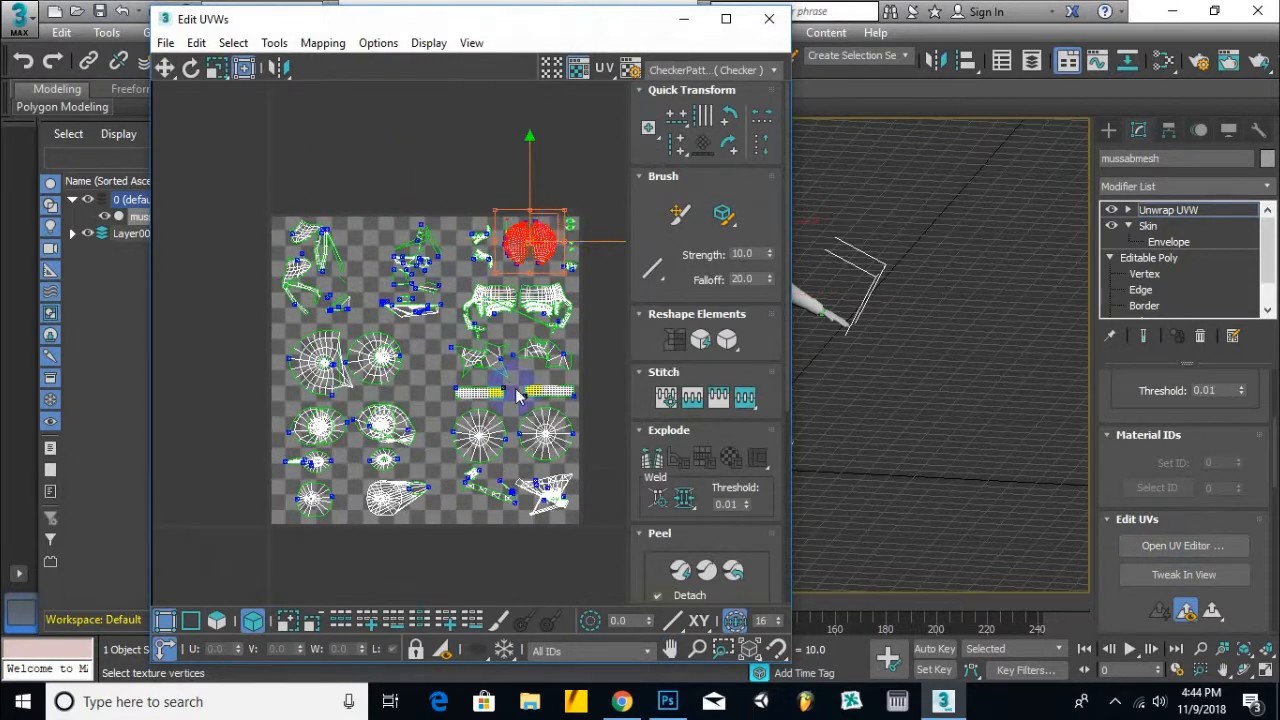
pyautogui.moveTo(571, 19); pyautogui.dragTo(437, 40)
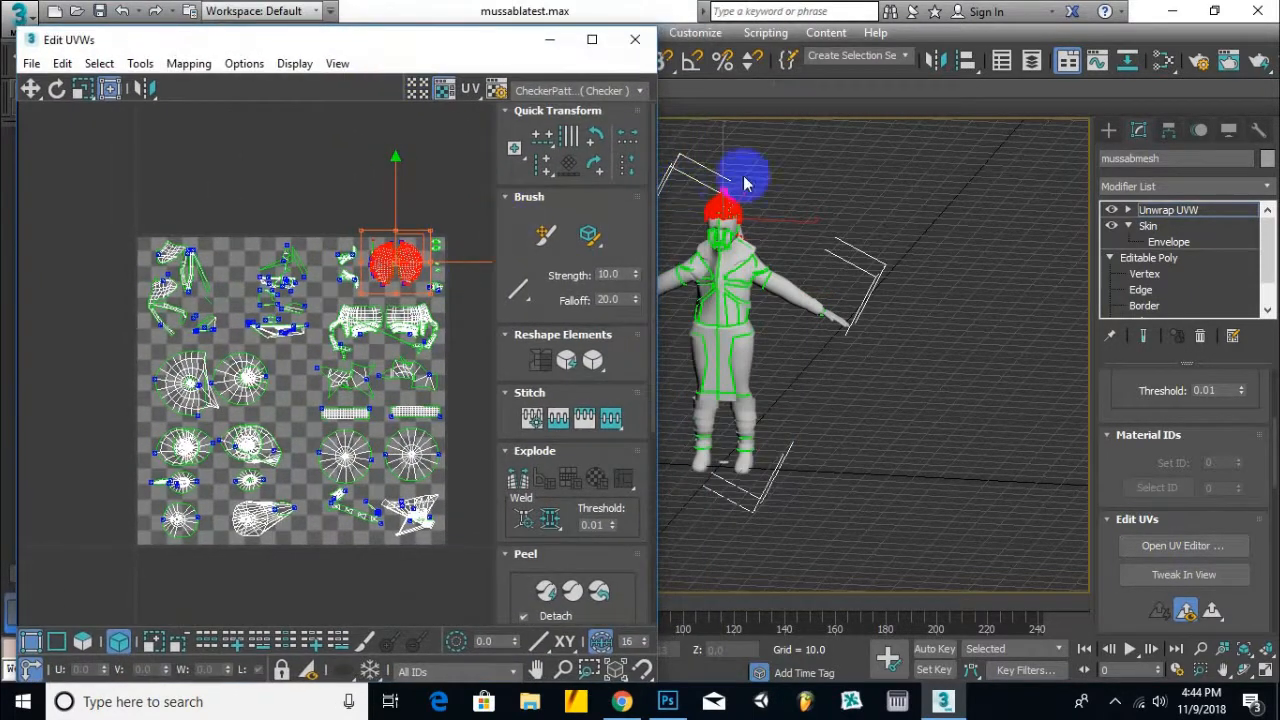
pyautogui.moveTo(464, 218); pyautogui.dragTo(431, 264)
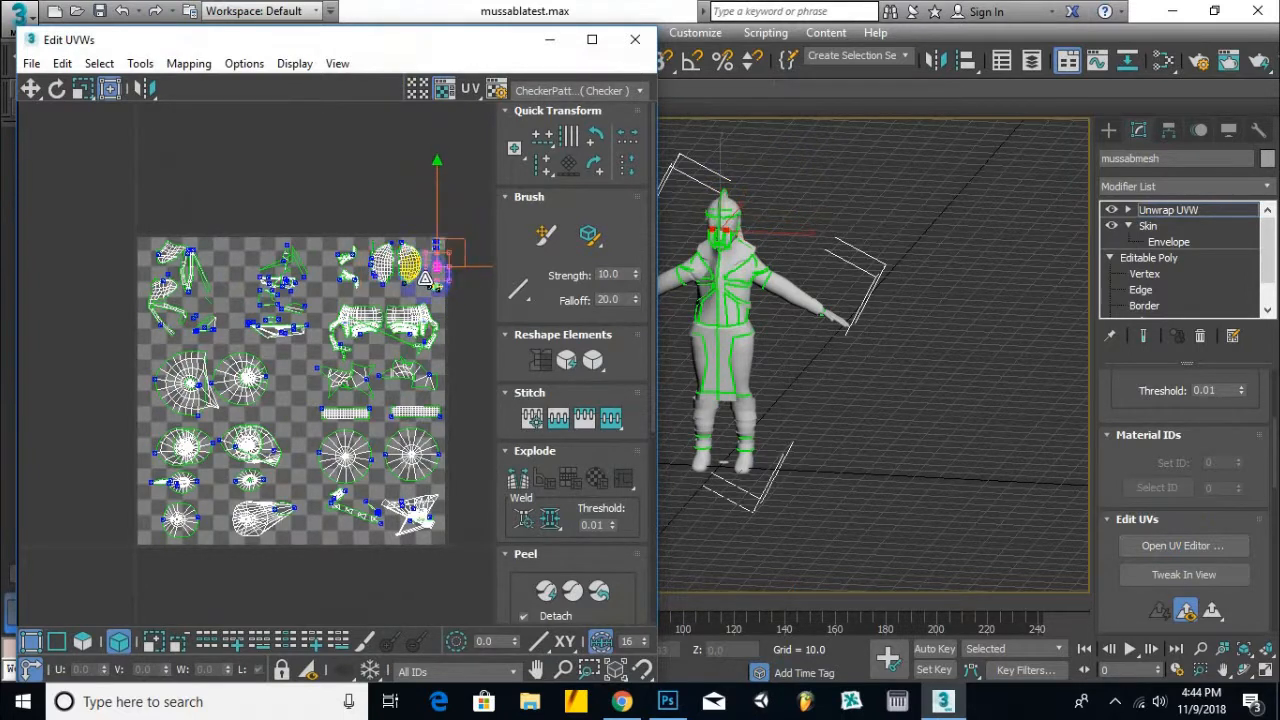
pyautogui.moveTo(371, 40); pyautogui.dragTo(417, 42)
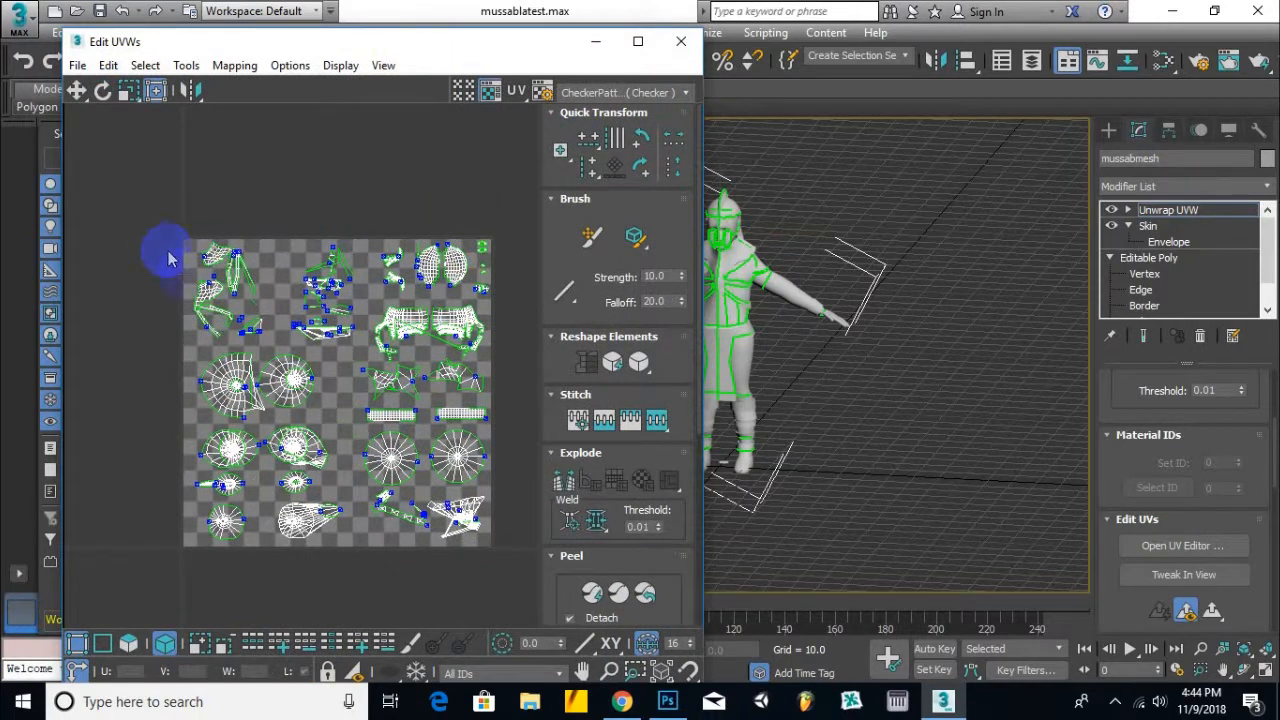
pyautogui.click(425, 510)
# Open the UVW template render settings and use a width and height of 2048.
pyautogui.click(195, 66)
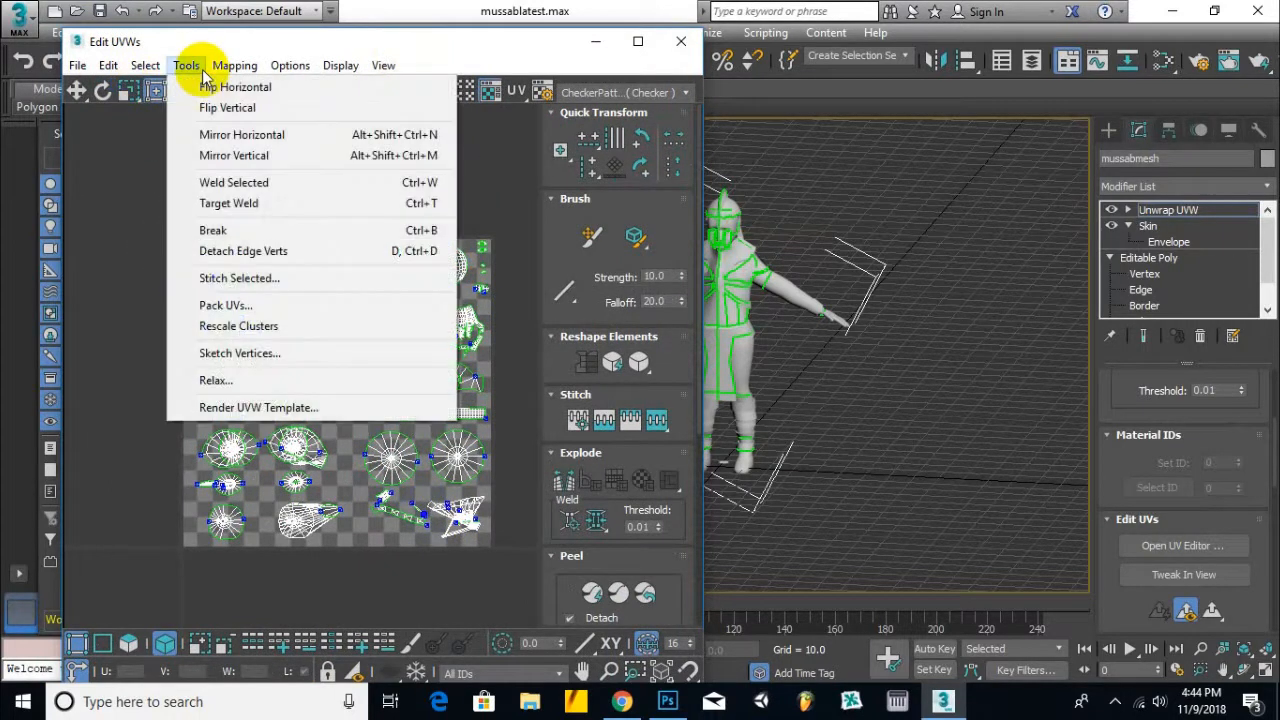
pyautogui.click(249, 408)
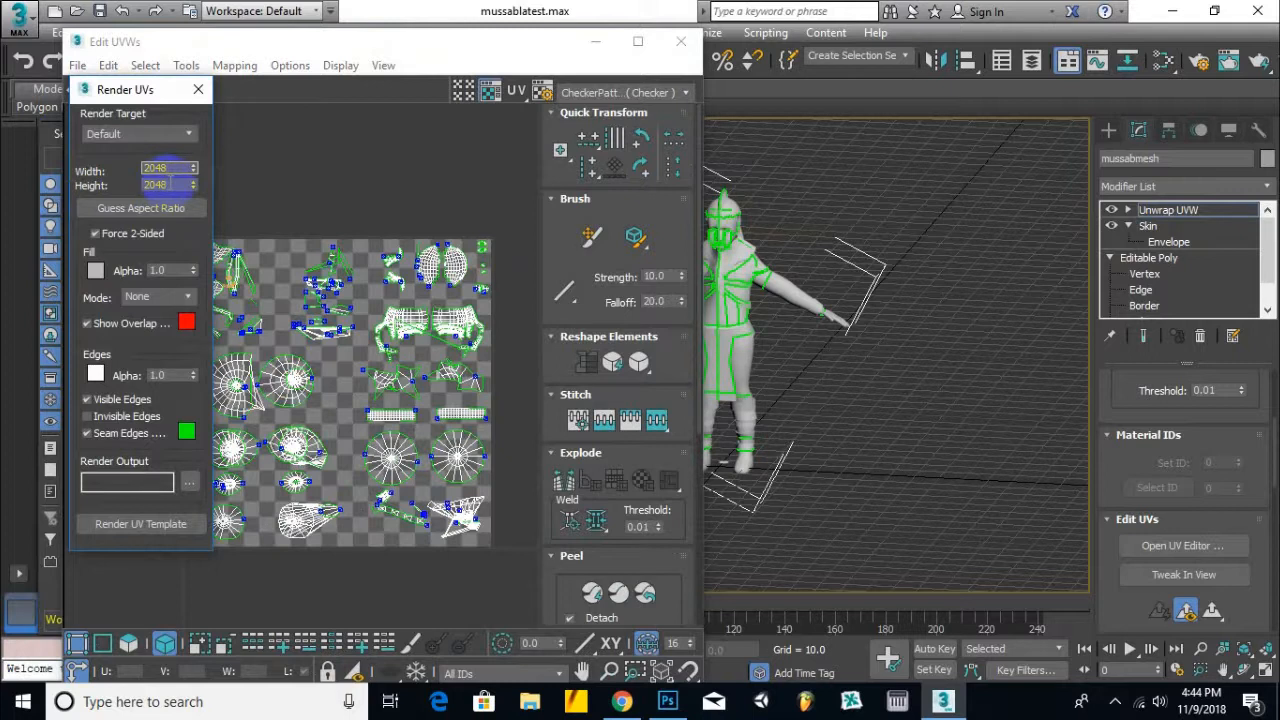
pyautogui.press('Tab')
pyautogui.click(161, 166)
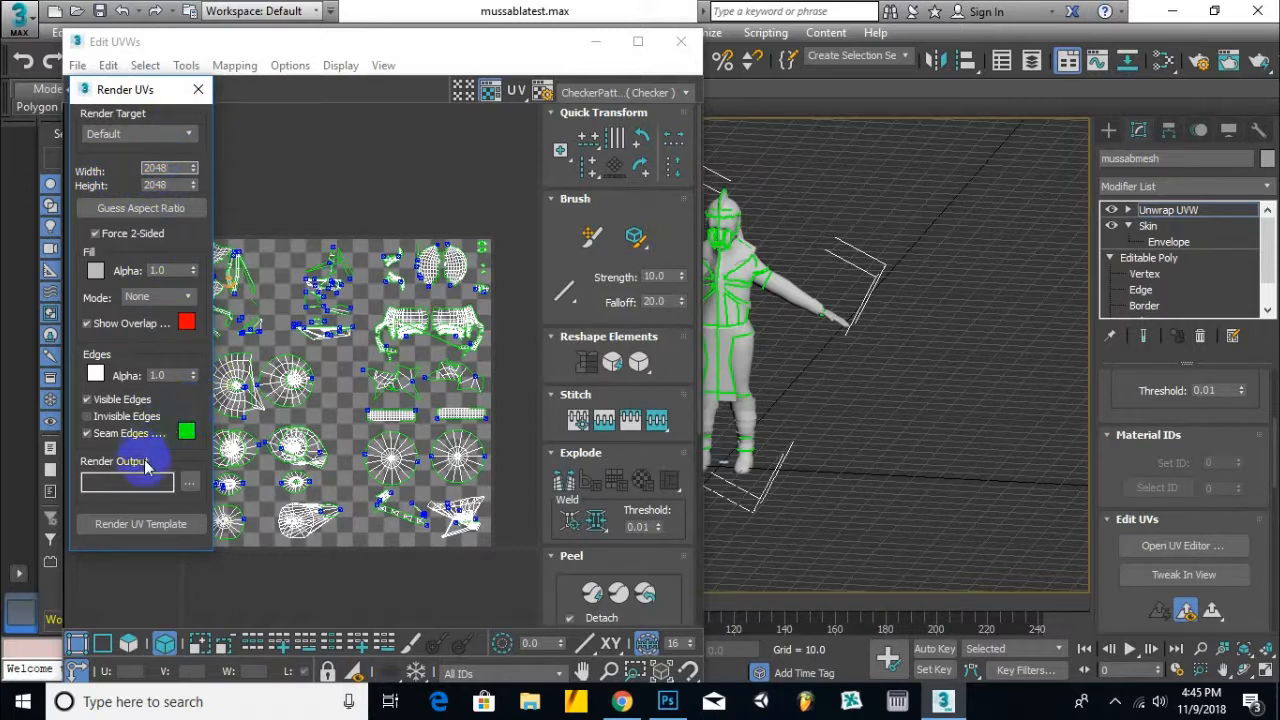
pyautogui.click(190, 484)
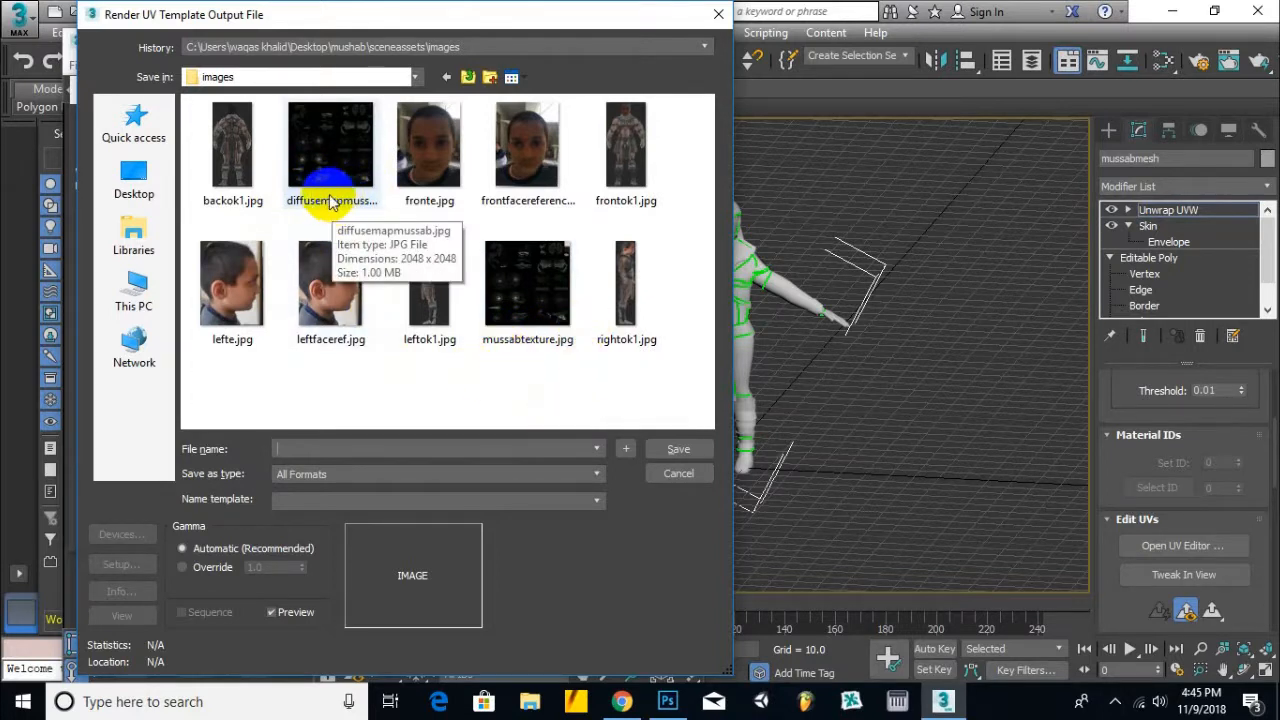
pyautogui.click(597, 474)
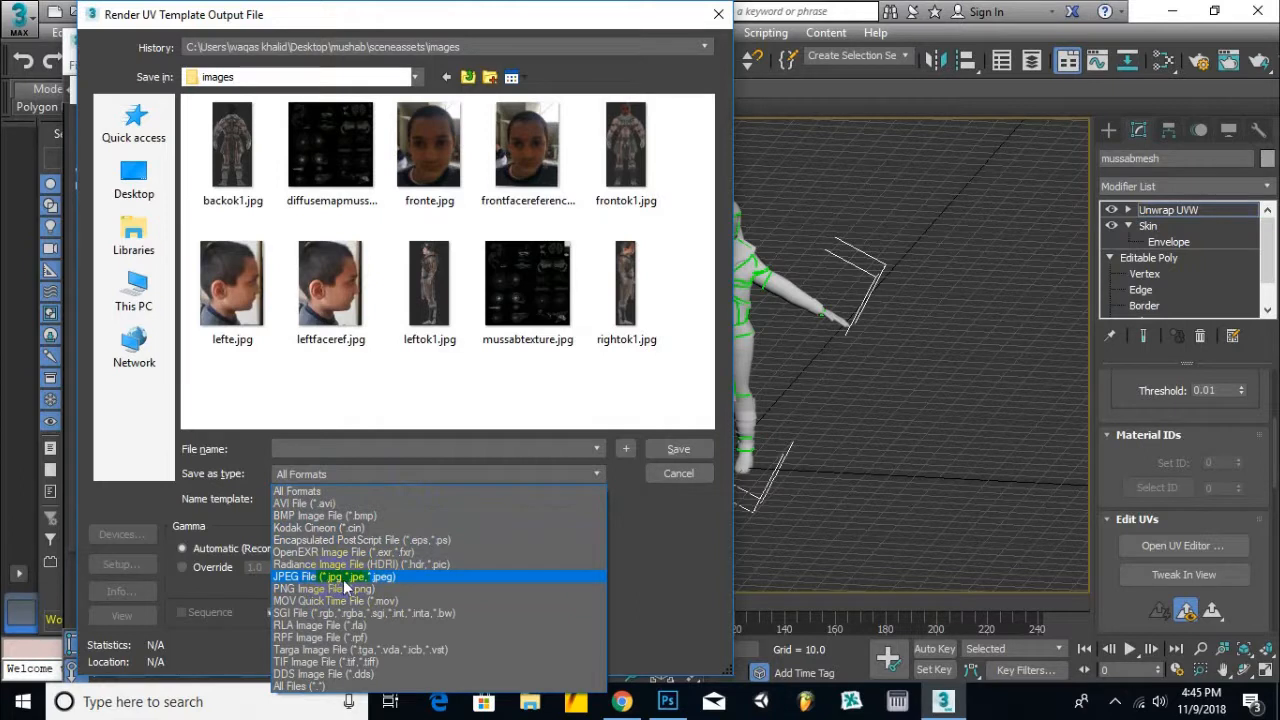
pyautogui.click(630, 400)
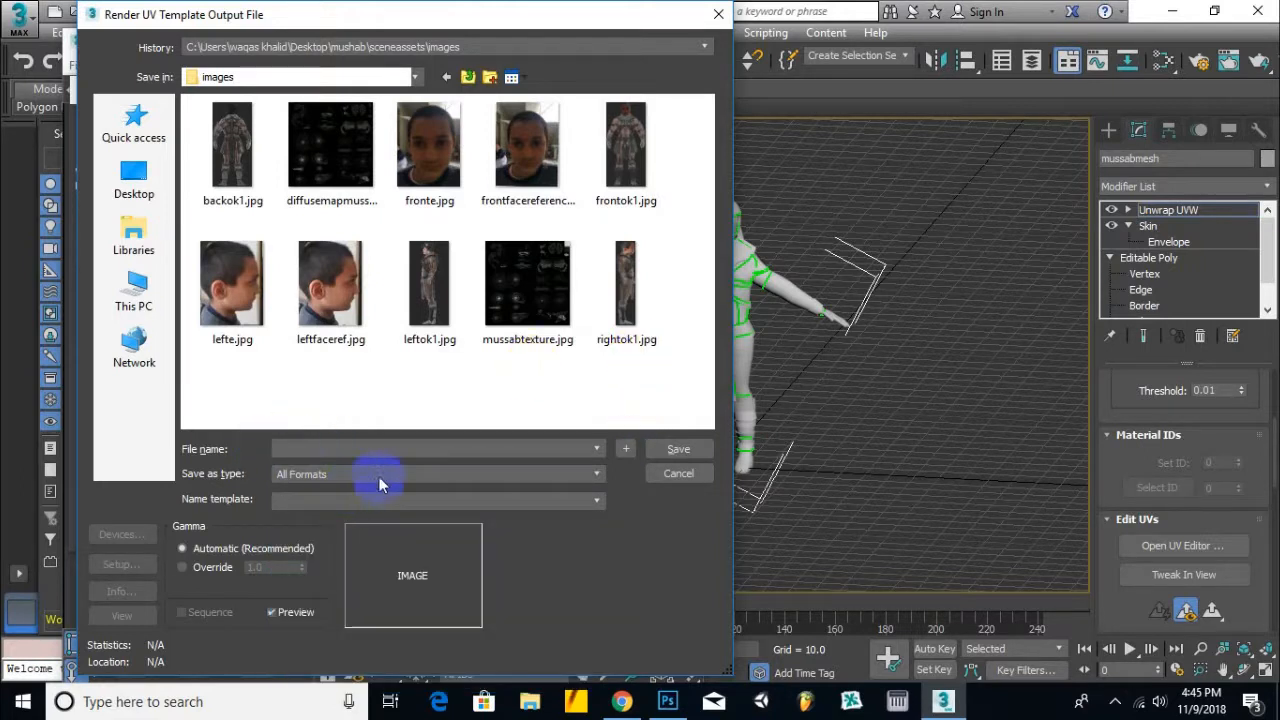
pyautogui.click(719, 18)
# Render the UV template and inspect the rendered map close up and as a whole.
pyautogui.click(141, 524)
pyautogui.scroll(5, 540, 420)
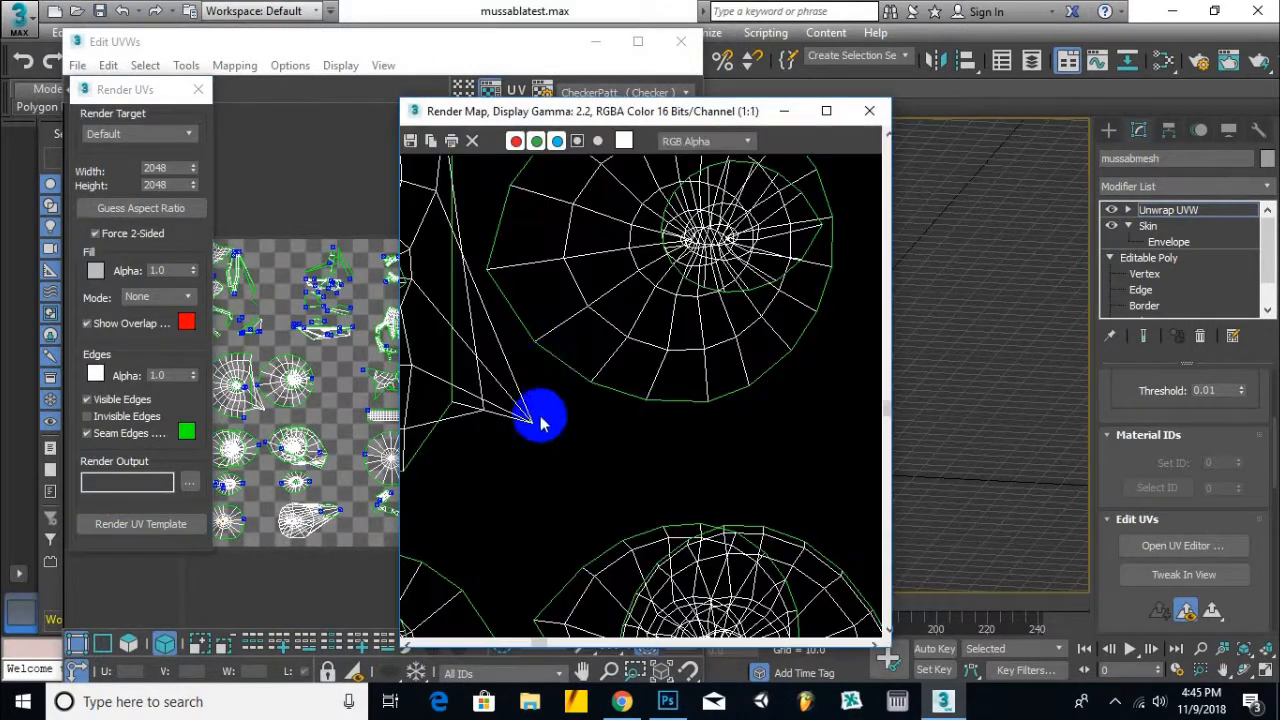
pyautogui.scroll(-5, 540, 425)
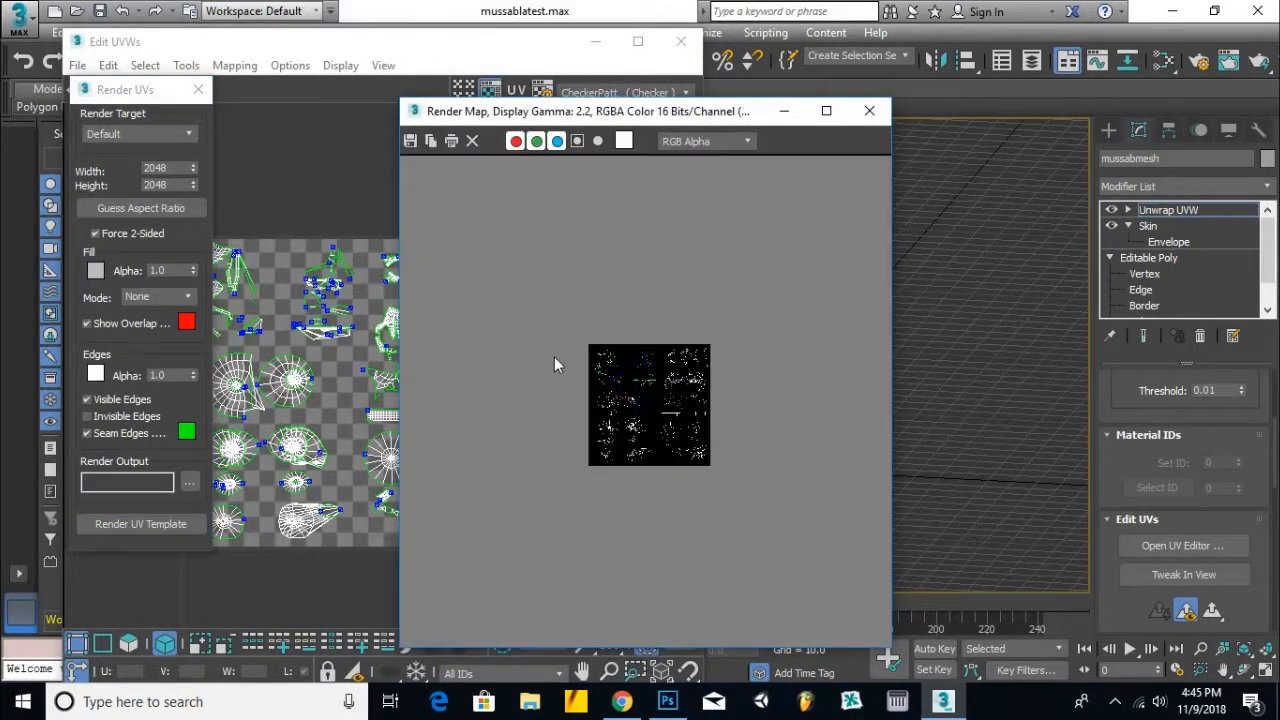
# Close the rendered map and the UV editor, and switch to the mussabtexture.jpg document in Photoshop.
pyautogui.click(865, 115)
pyautogui.click(677, 40)
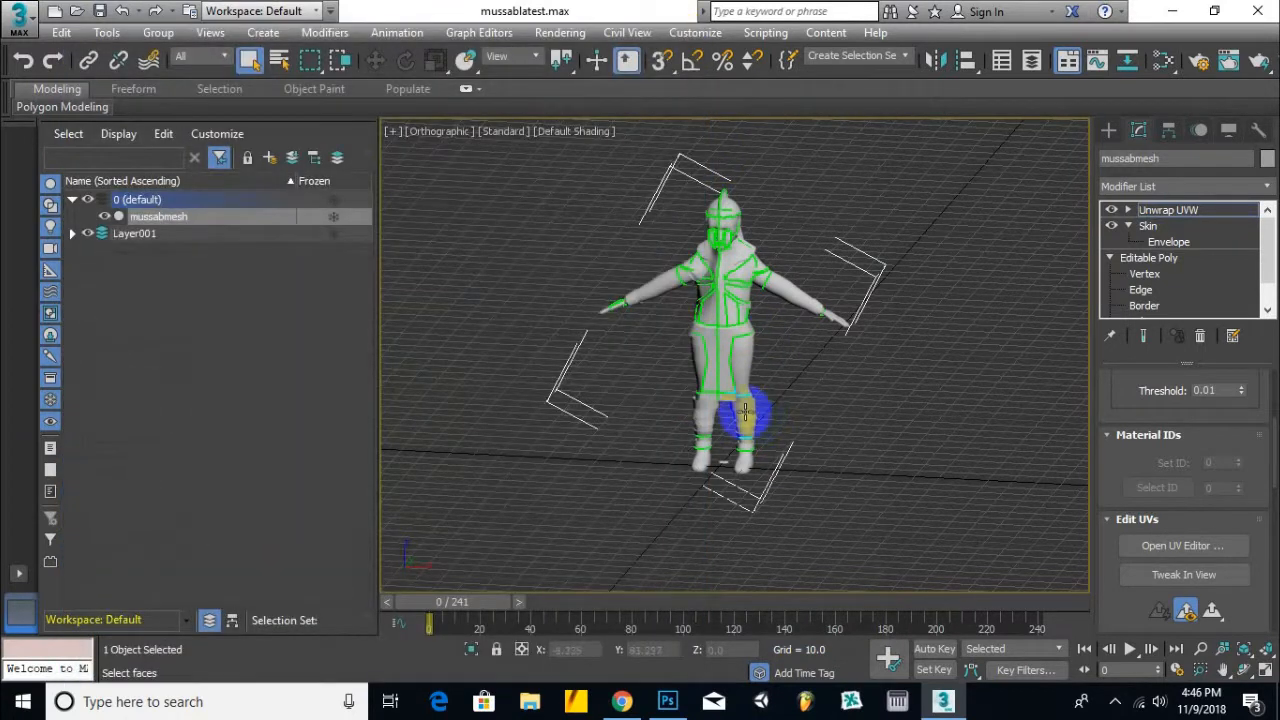
pyautogui.moveTo(948, 234); pyautogui.dragTo(977, 238, button='middle')
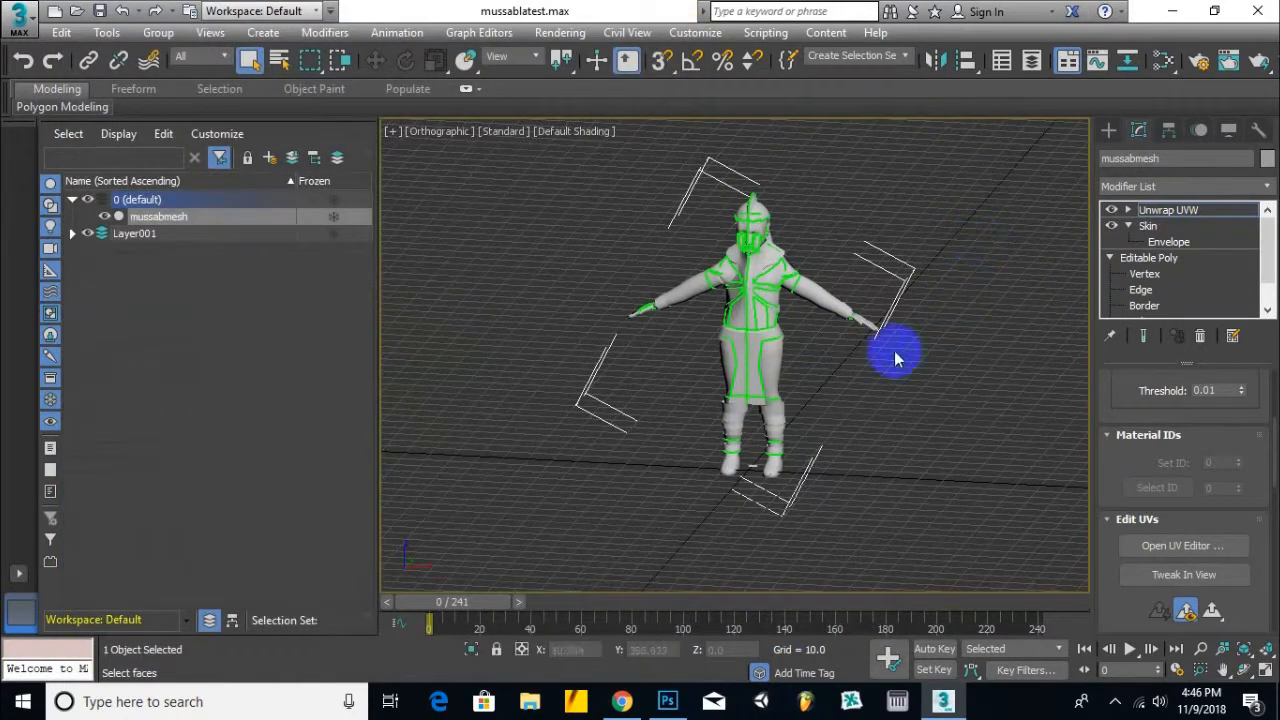
pyautogui.click(667, 705)
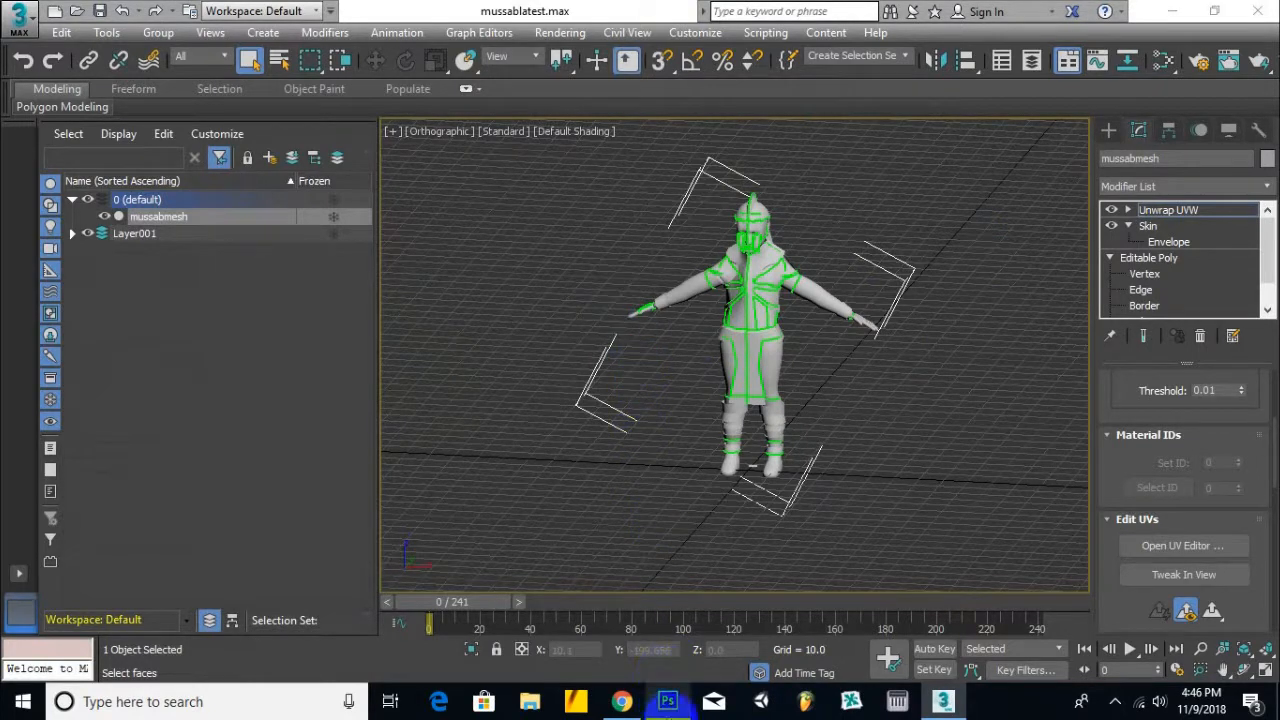
pyautogui.moveTo(680, 710)
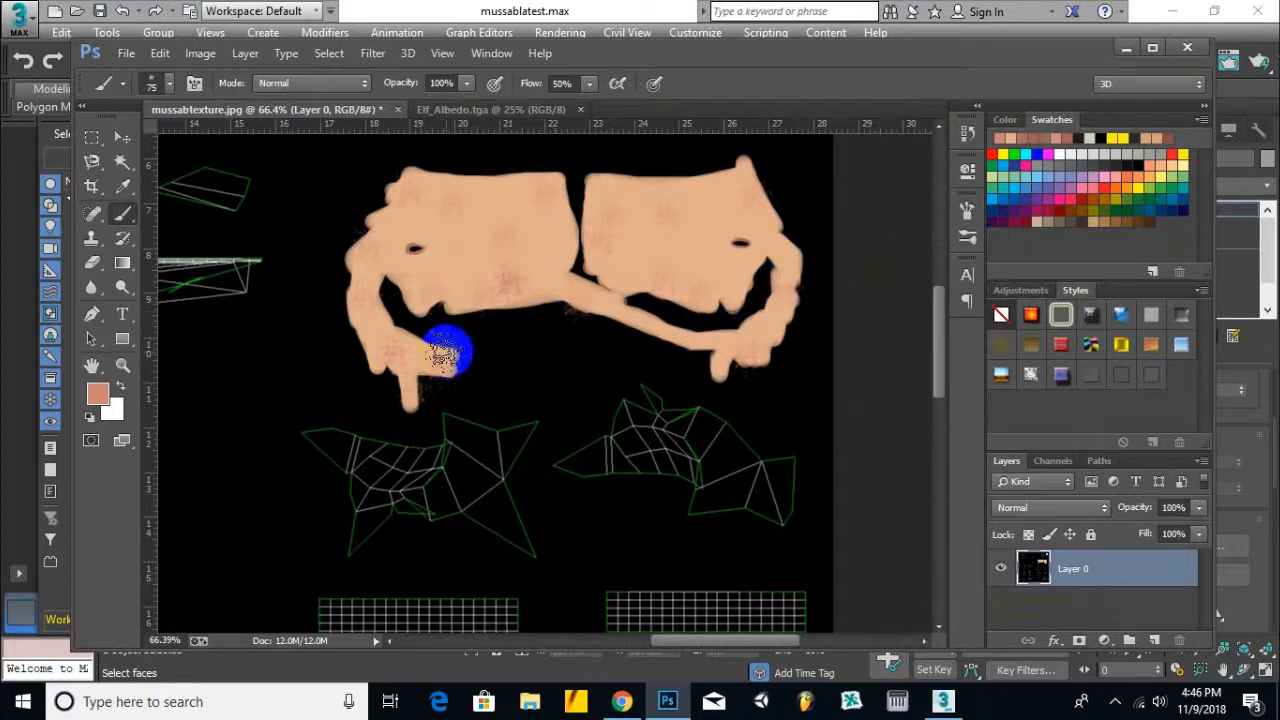
# Set the foreground colour to the skin tone dfa17a, sampled from the face area of the Elf_Albedo.tga reference texture.
pyautogui.scroll(-1, 710, 420)
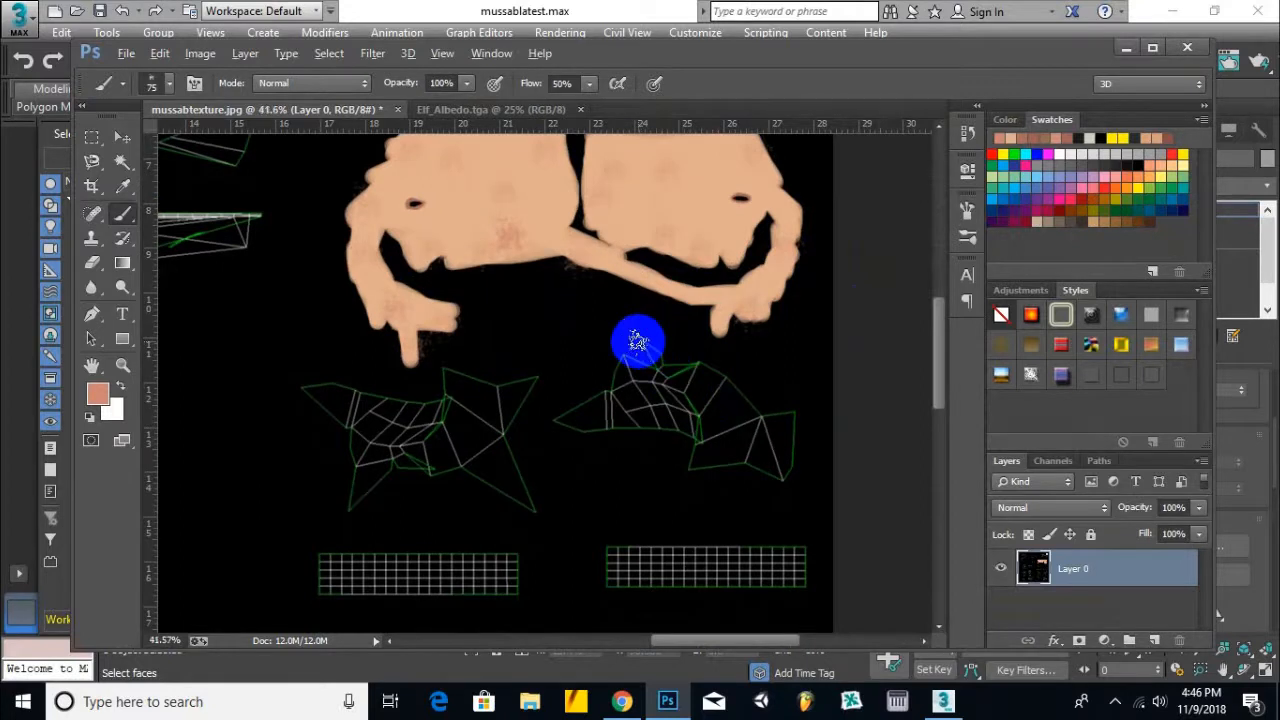
pyautogui.keyDown('alt'); pyautogui.scroll(-3, 644, 349); pyautogui.keyUp('alt')
pyautogui.scroll(3, 773, 277)
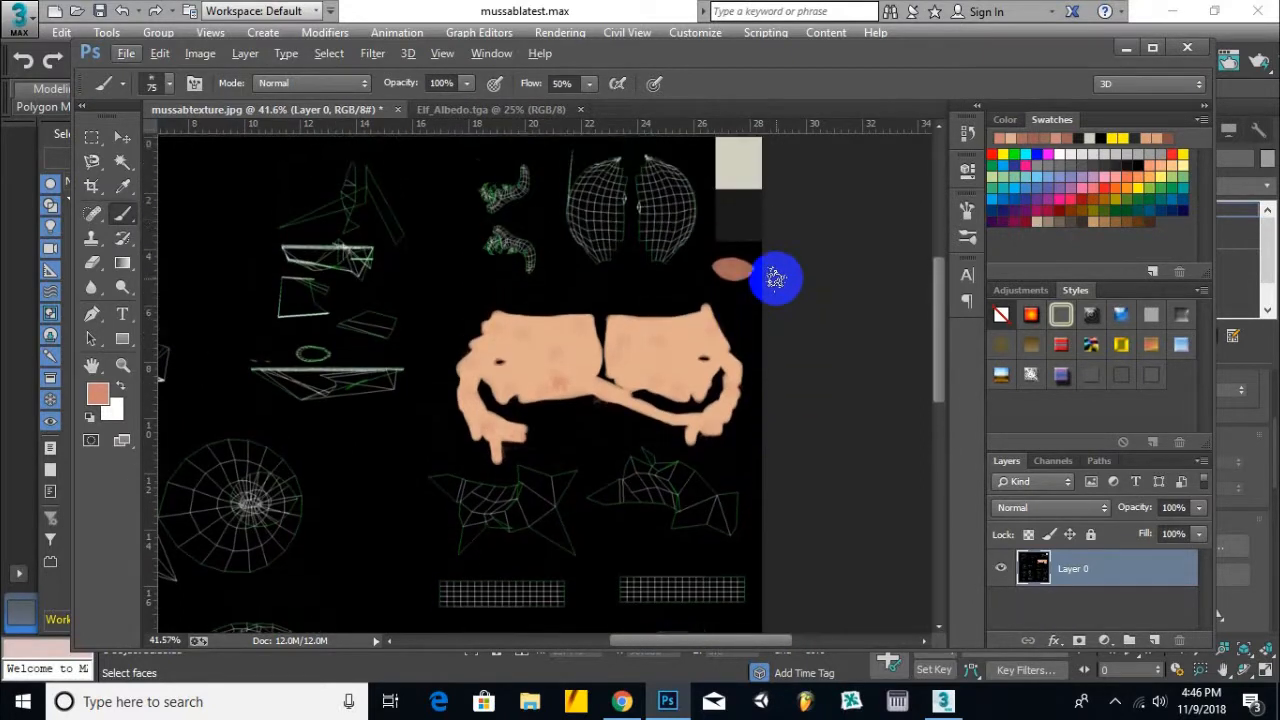
pyautogui.scroll(3, 772, 285)
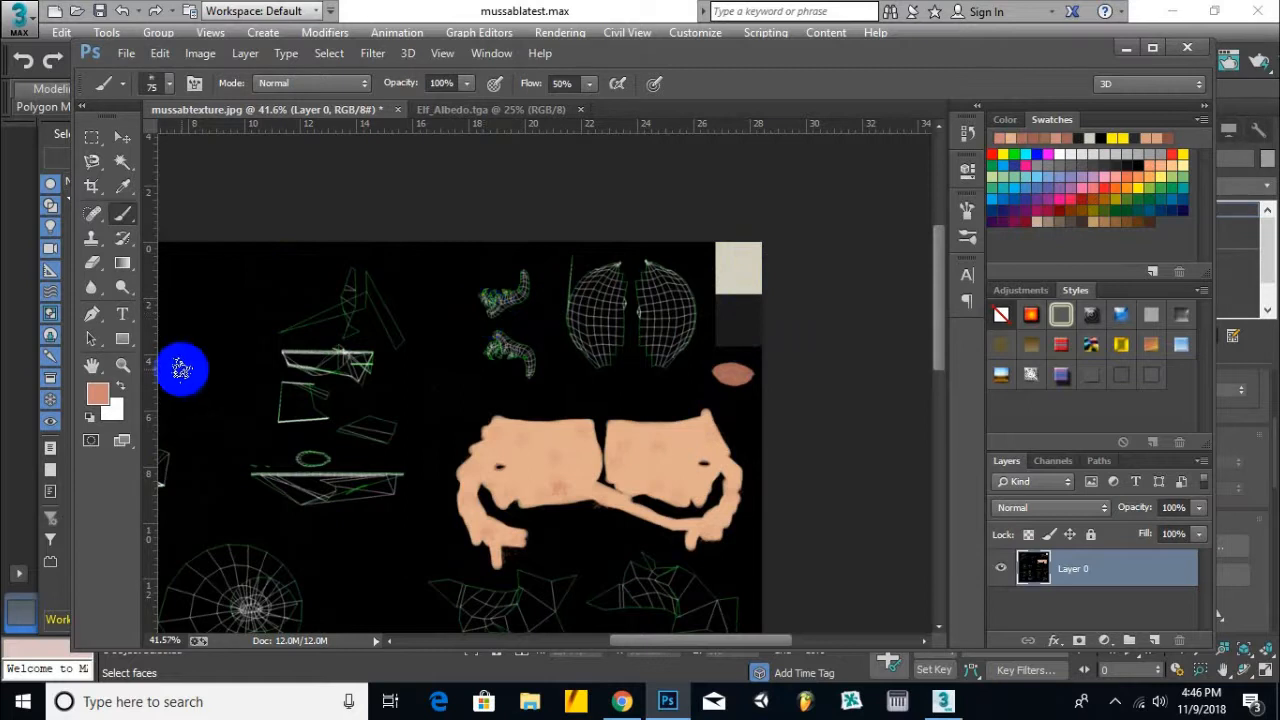
pyautogui.click(98, 397)
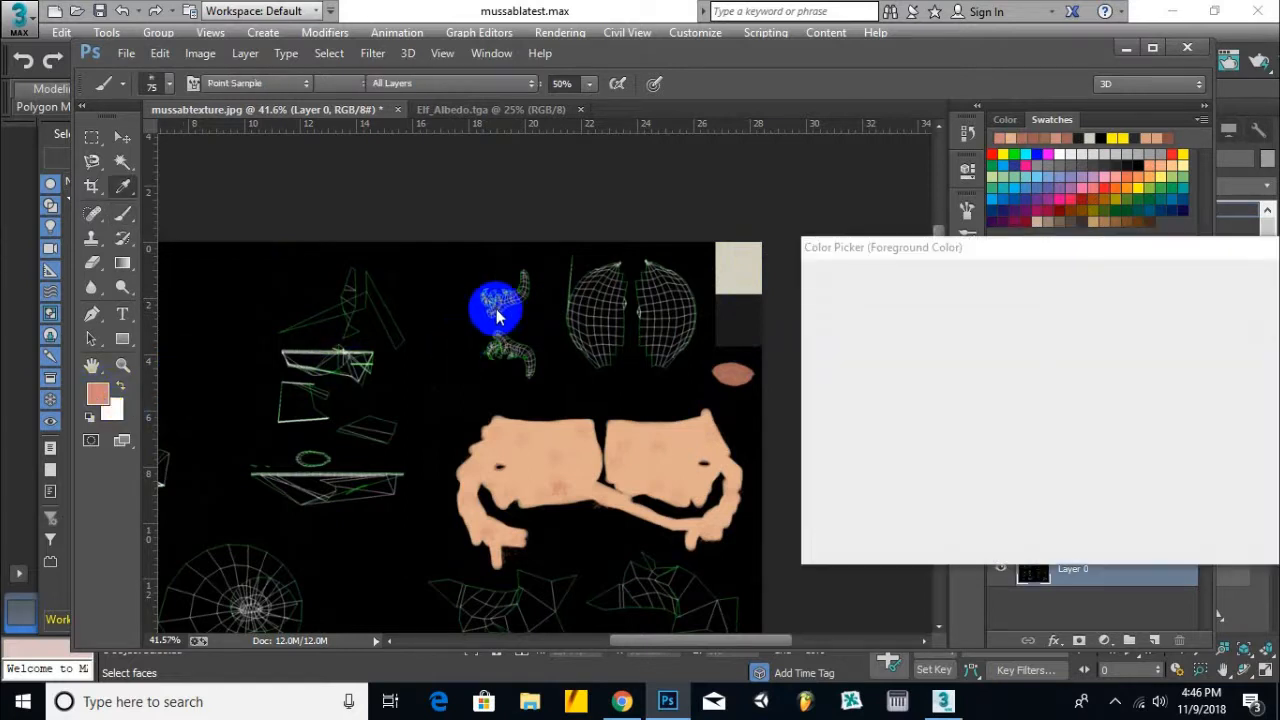
pyautogui.press('Return')
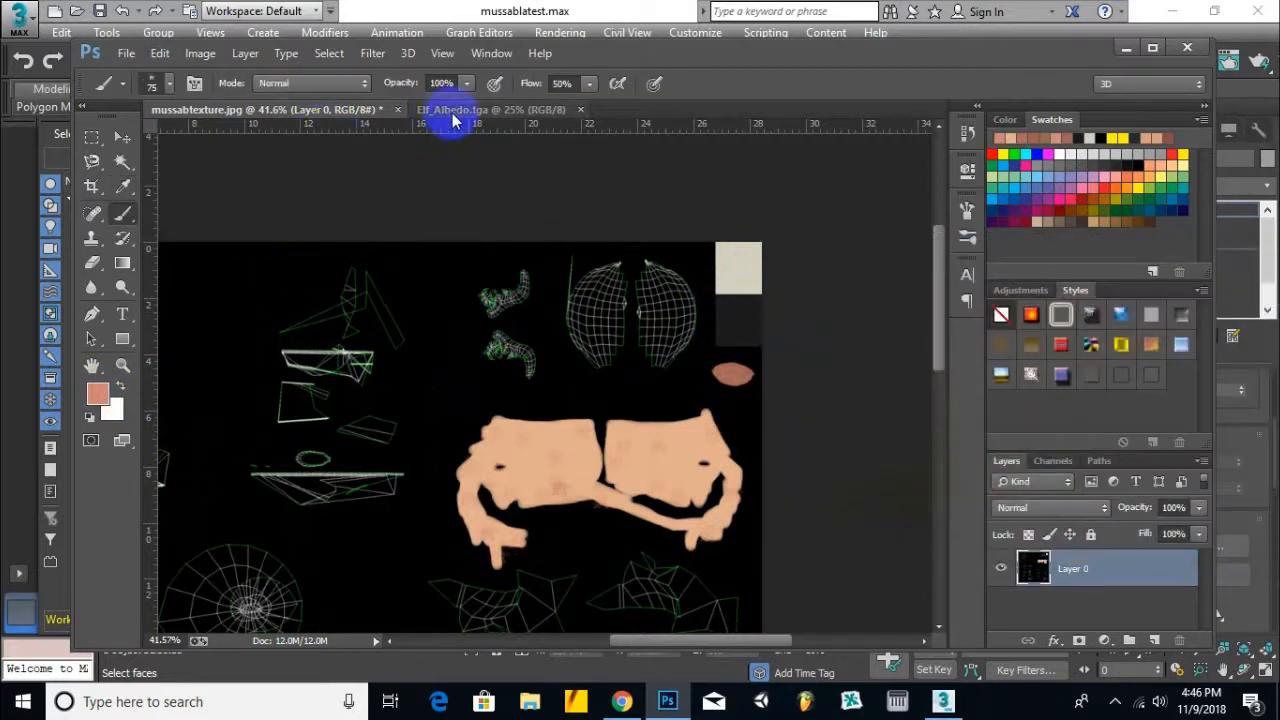
pyautogui.click(445, 110)
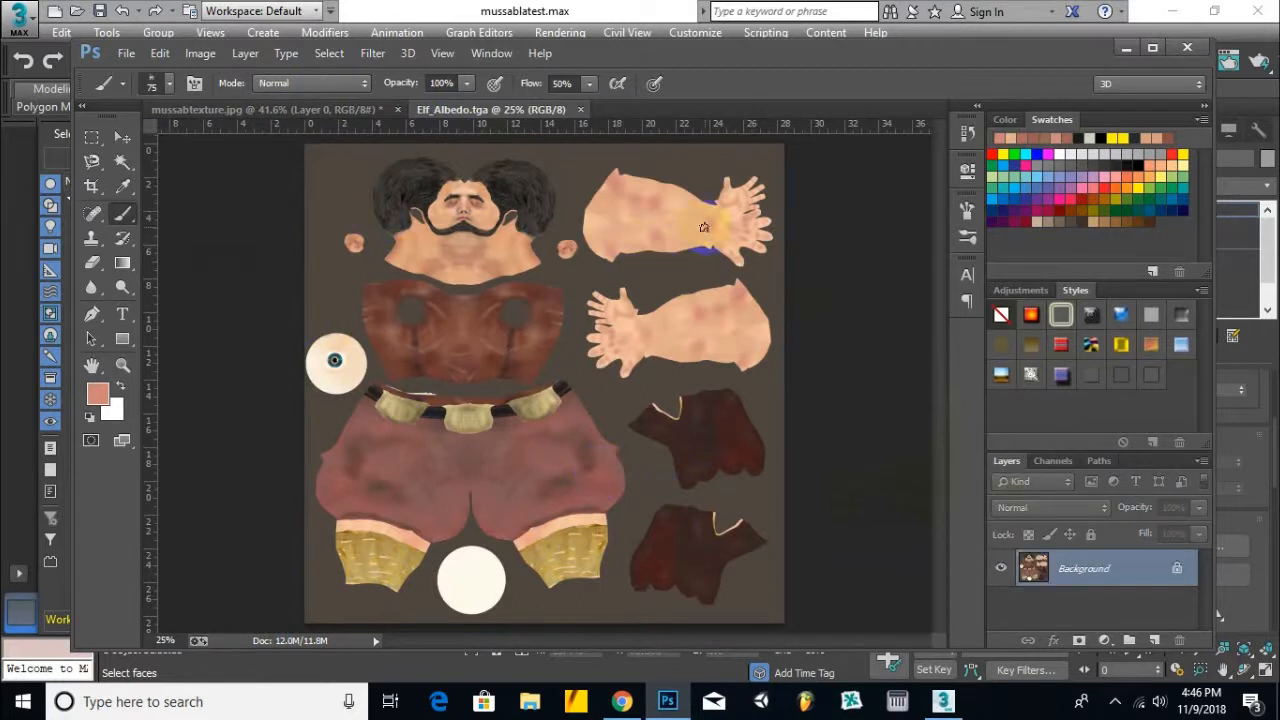
pyautogui.click(106, 400)
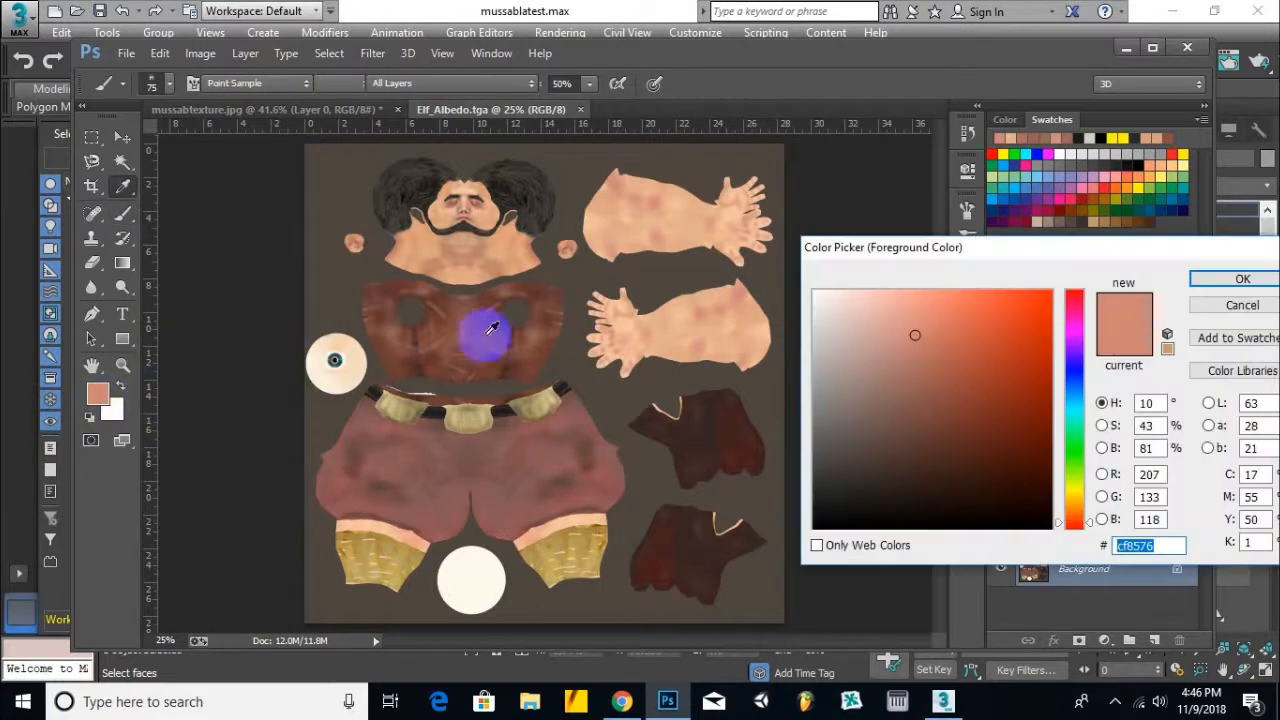
pyautogui.click(480, 234)
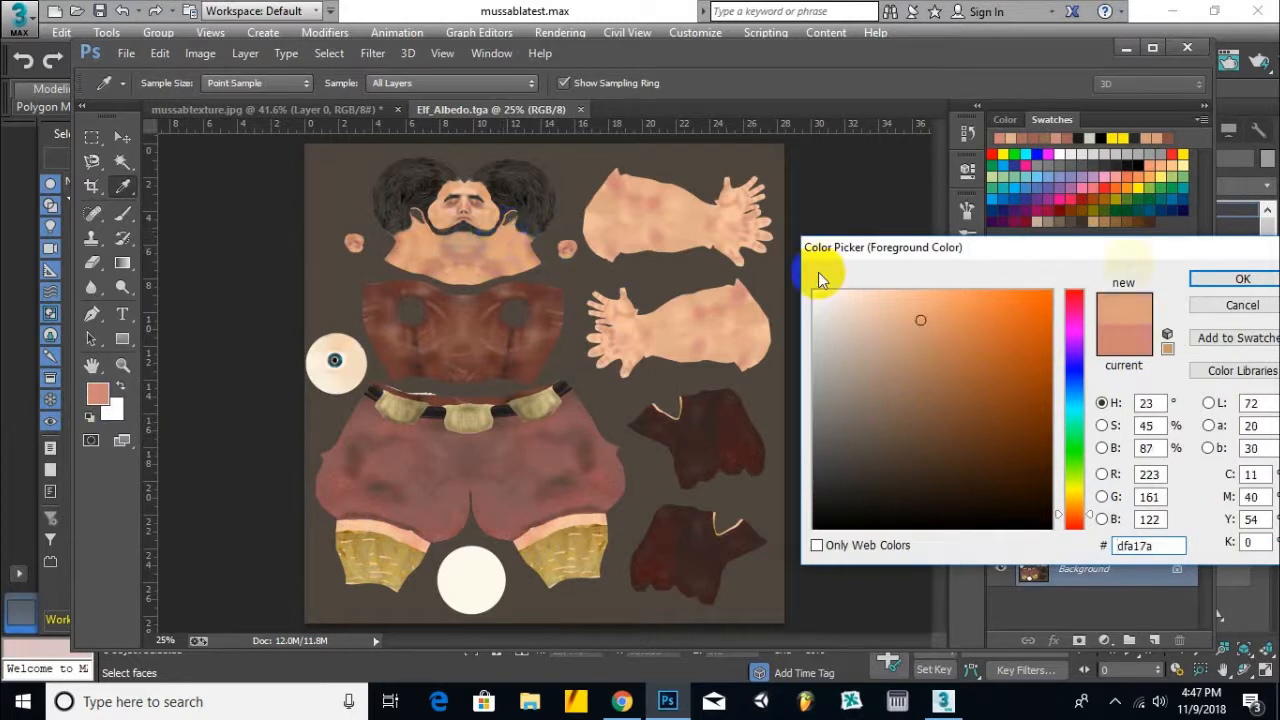
pyautogui.click(1236, 279)
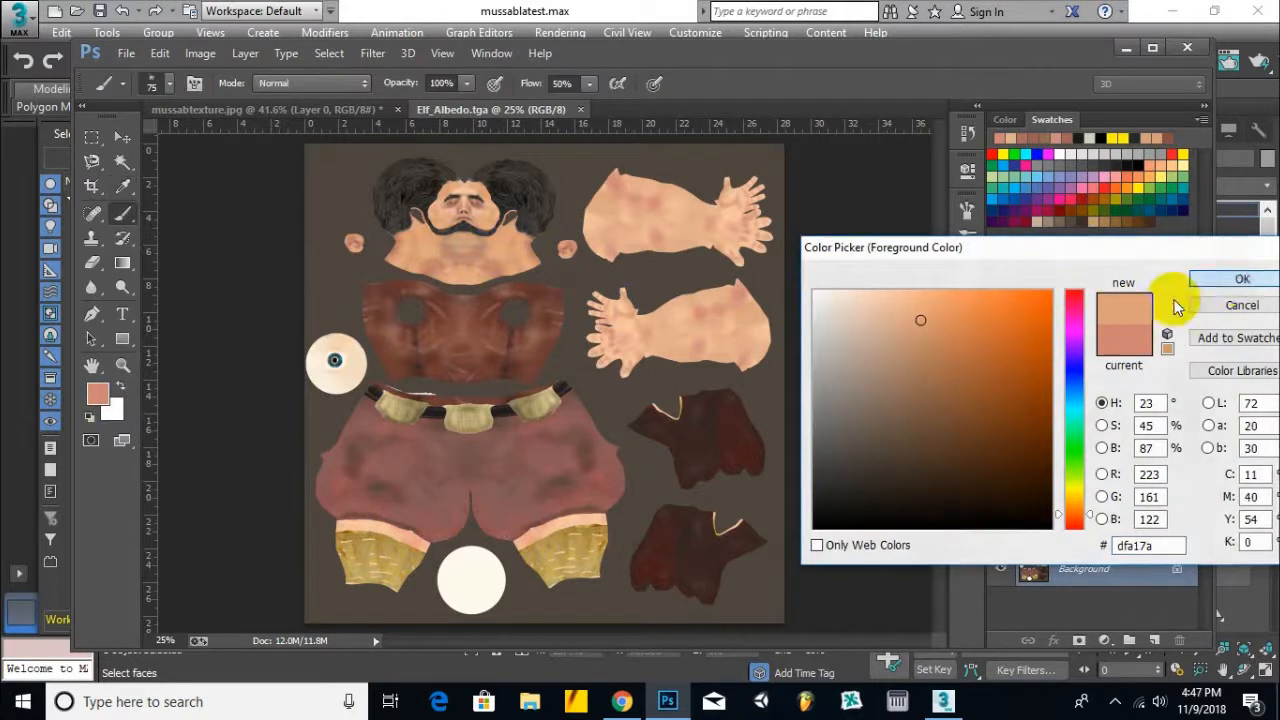
# Paint over the two small curved shells beside the gridded oval shells in mussabtexture.jpg with a round 75 px brush.
pyautogui.click(362, 110)
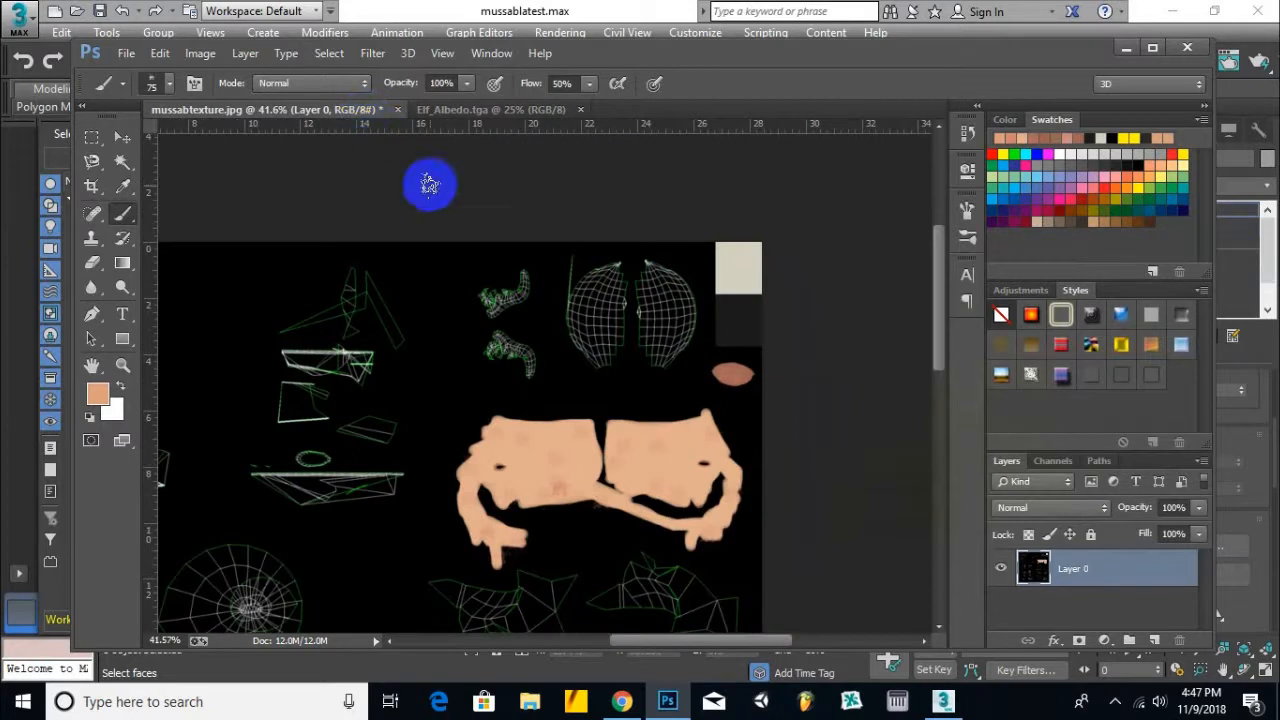
pyautogui.click(174, 84)
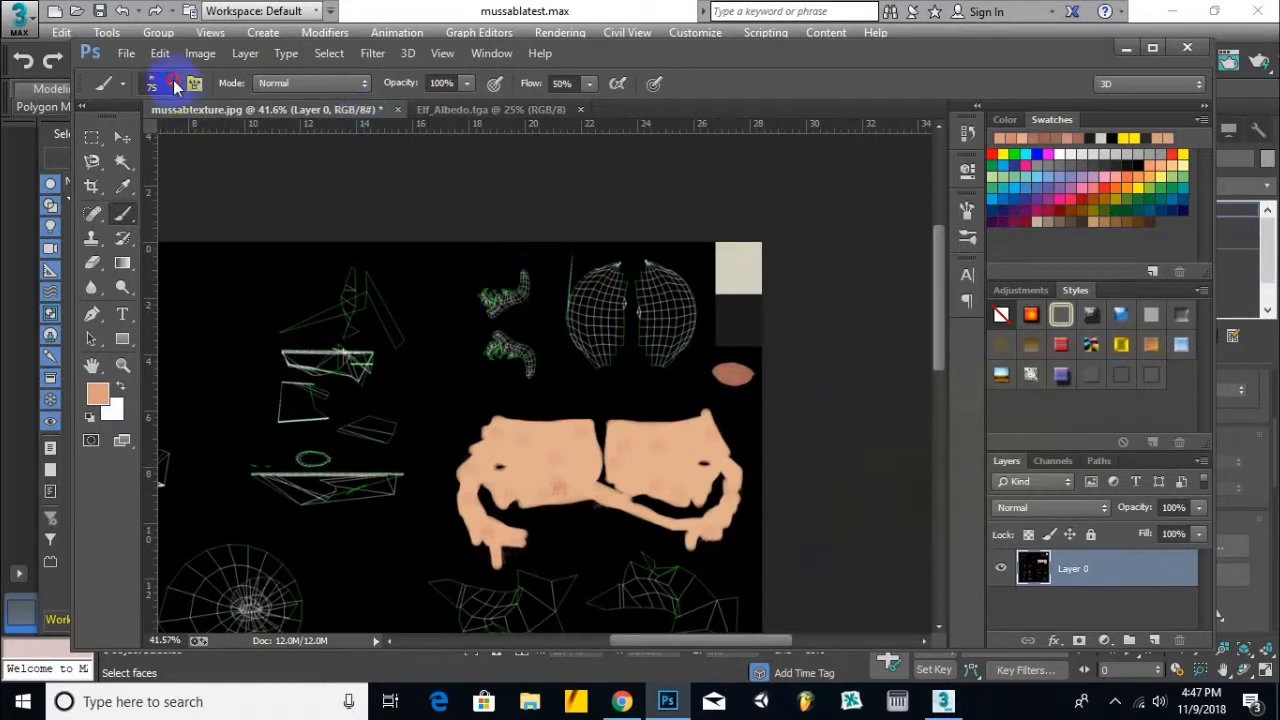
pyautogui.doubleClick(203, 232)
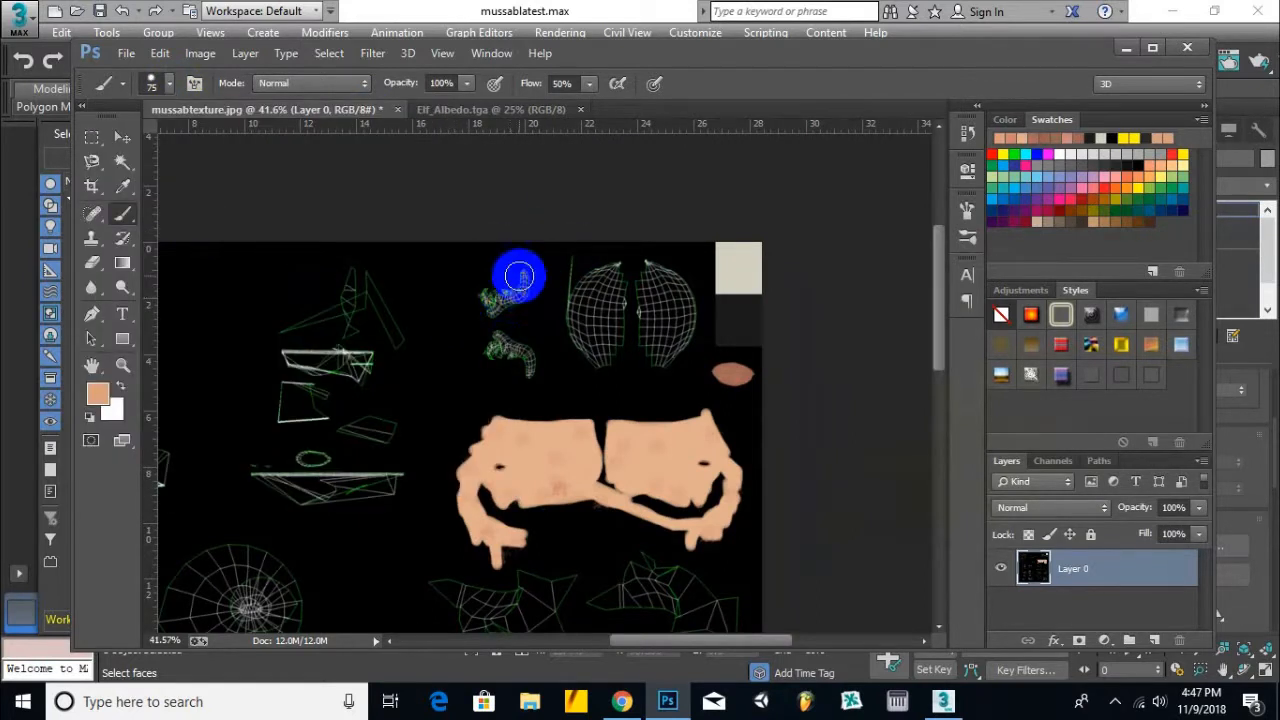
pyautogui.moveTo(517, 292)
pyautogui.mouseDown()
pyautogui.moveTo(483, 305)
pyautogui.moveTo(503, 281)
pyautogui.mouseUp()
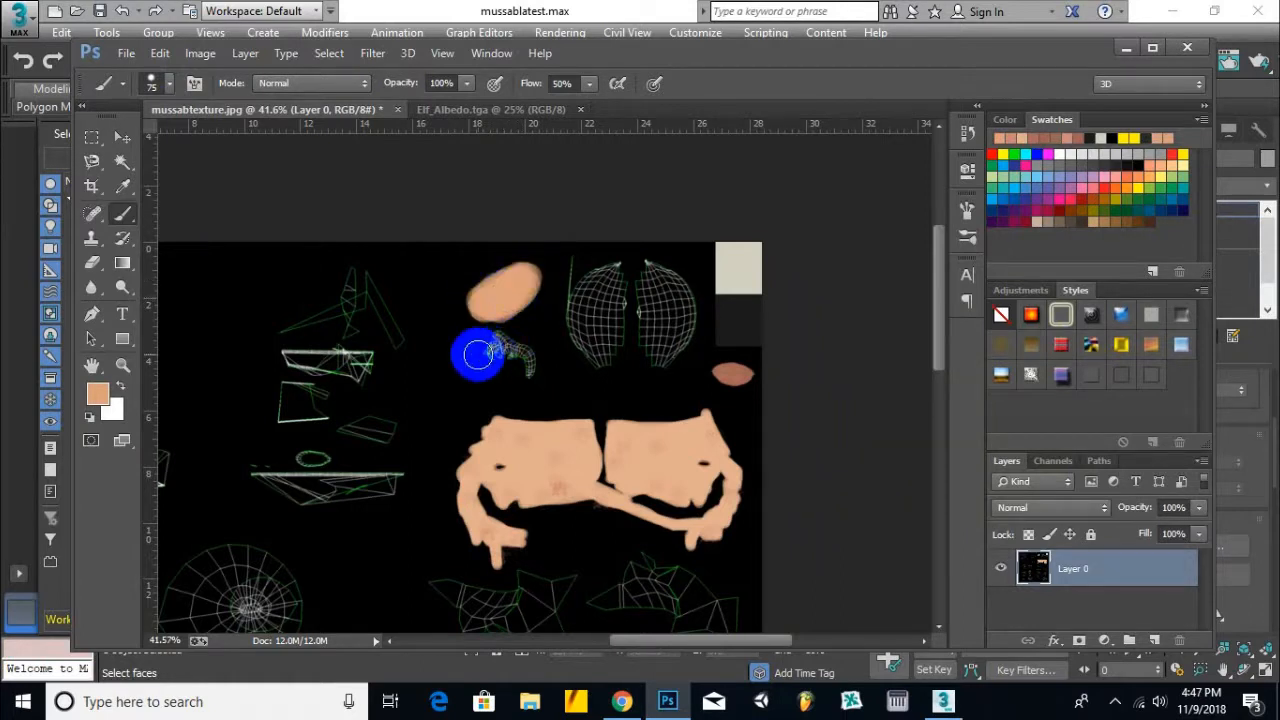
pyautogui.moveTo(500, 350)
pyautogui.mouseDown()
pyautogui.moveTo(522, 368)
pyautogui.moveTo(505, 349)
pyautogui.mouseUp()
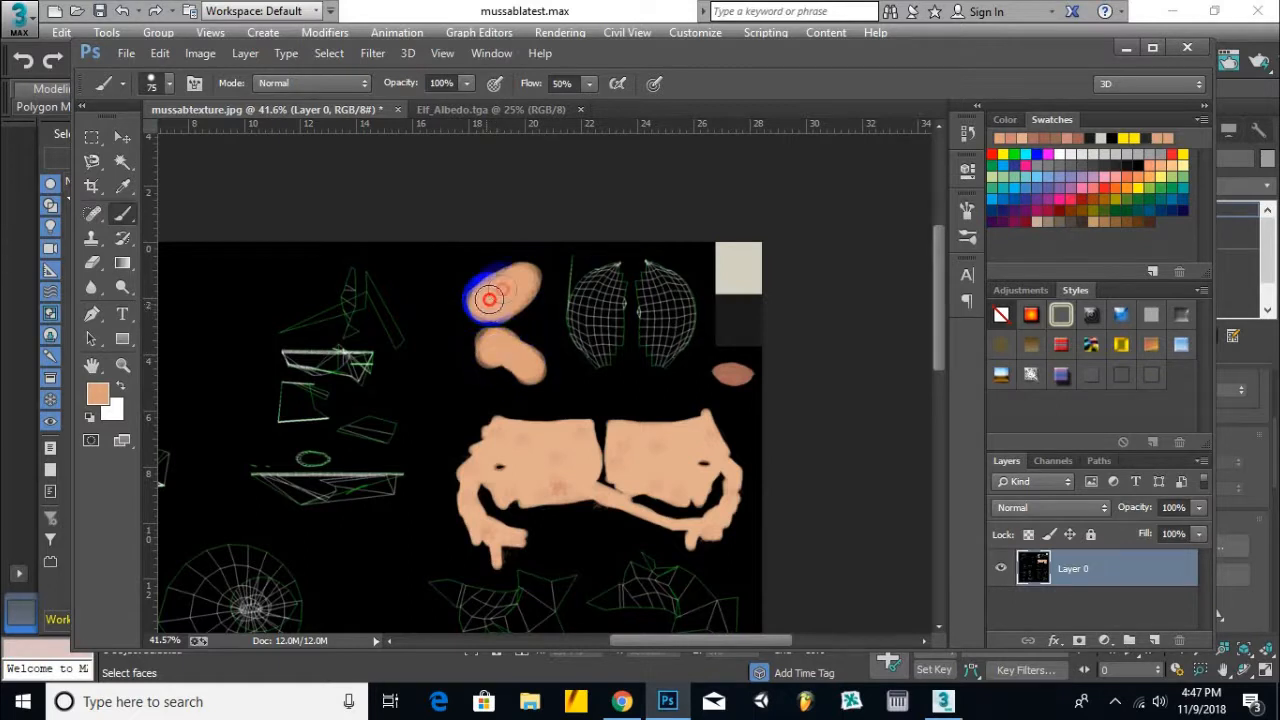
pyautogui.keyDown('alt'); pyautogui.scroll(-5, 540, 300); pyautogui.keyUp('alt')
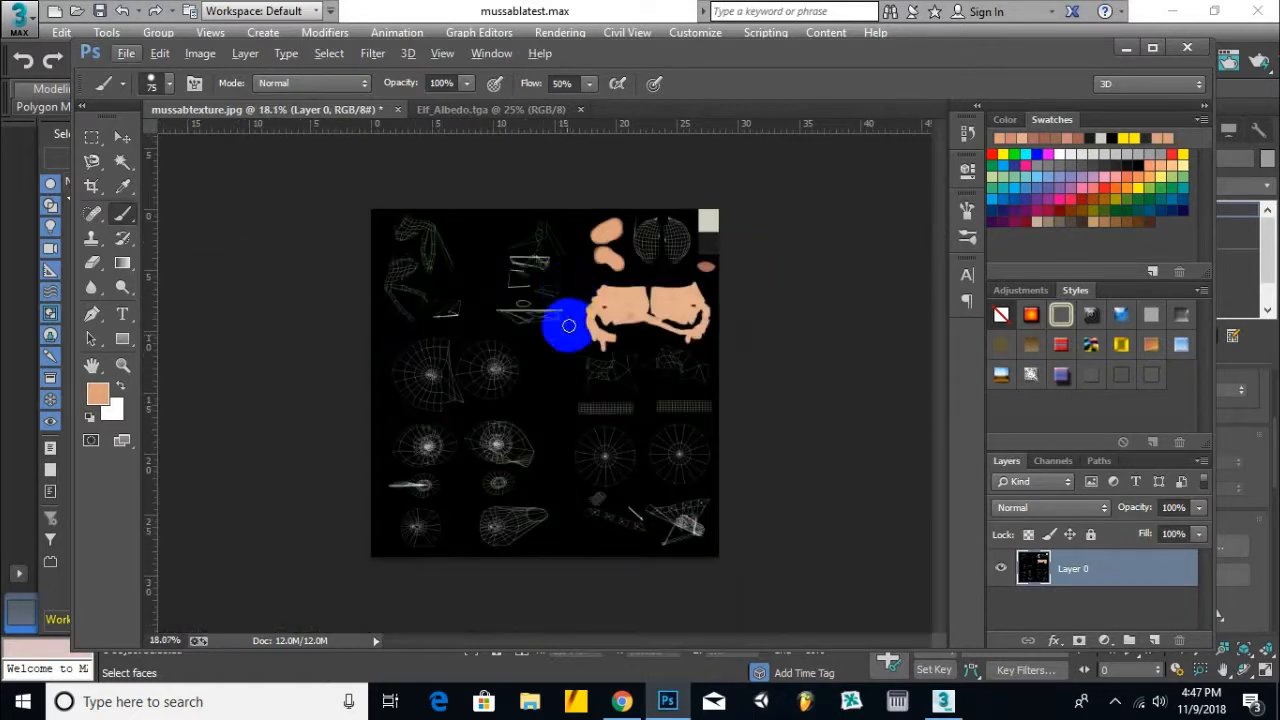
# Save the texture in JPEG format as mussabtexture.jpg in the images folder, replacing the existing file.
pyautogui.click(134, 56)
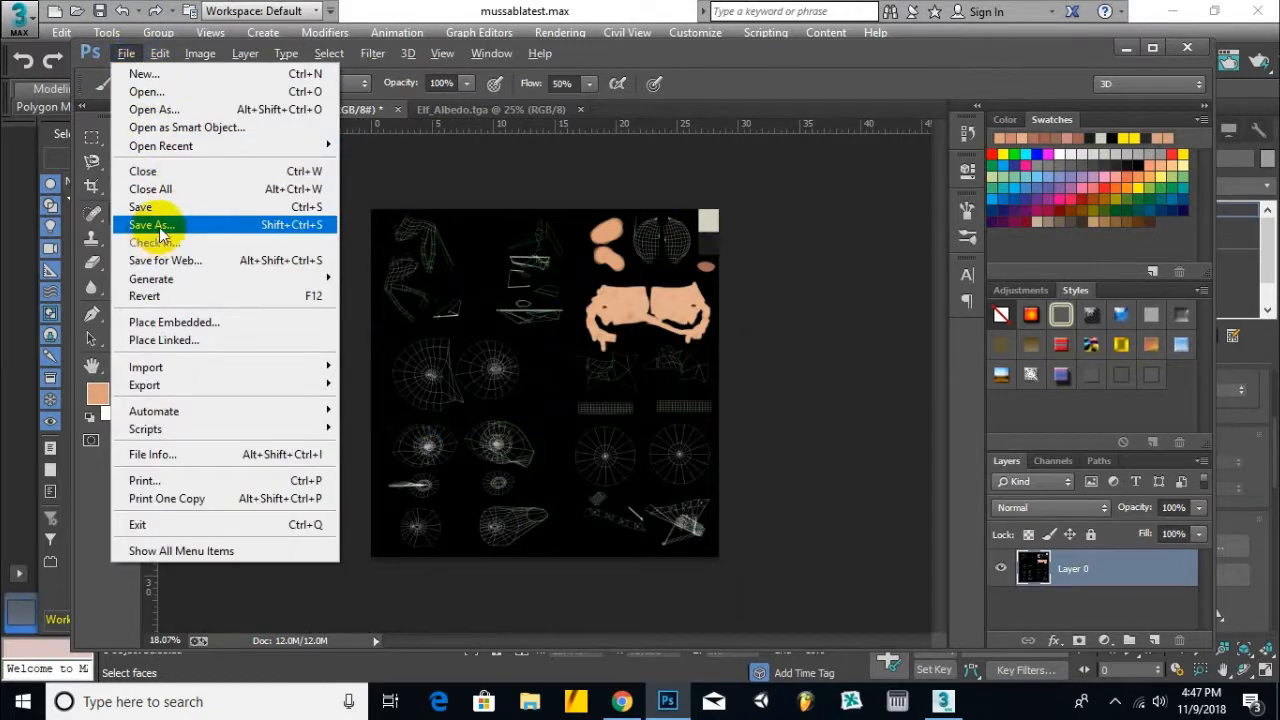
pyautogui.click(194, 232)
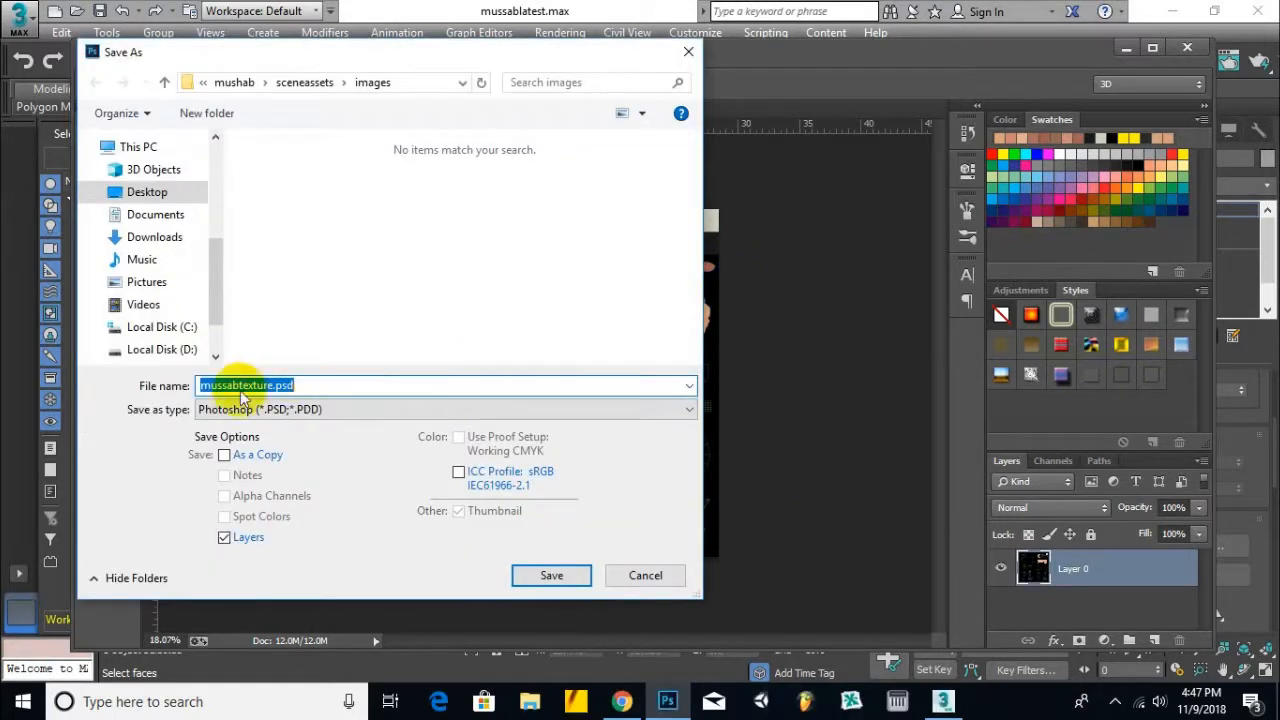
pyautogui.click(256, 410)
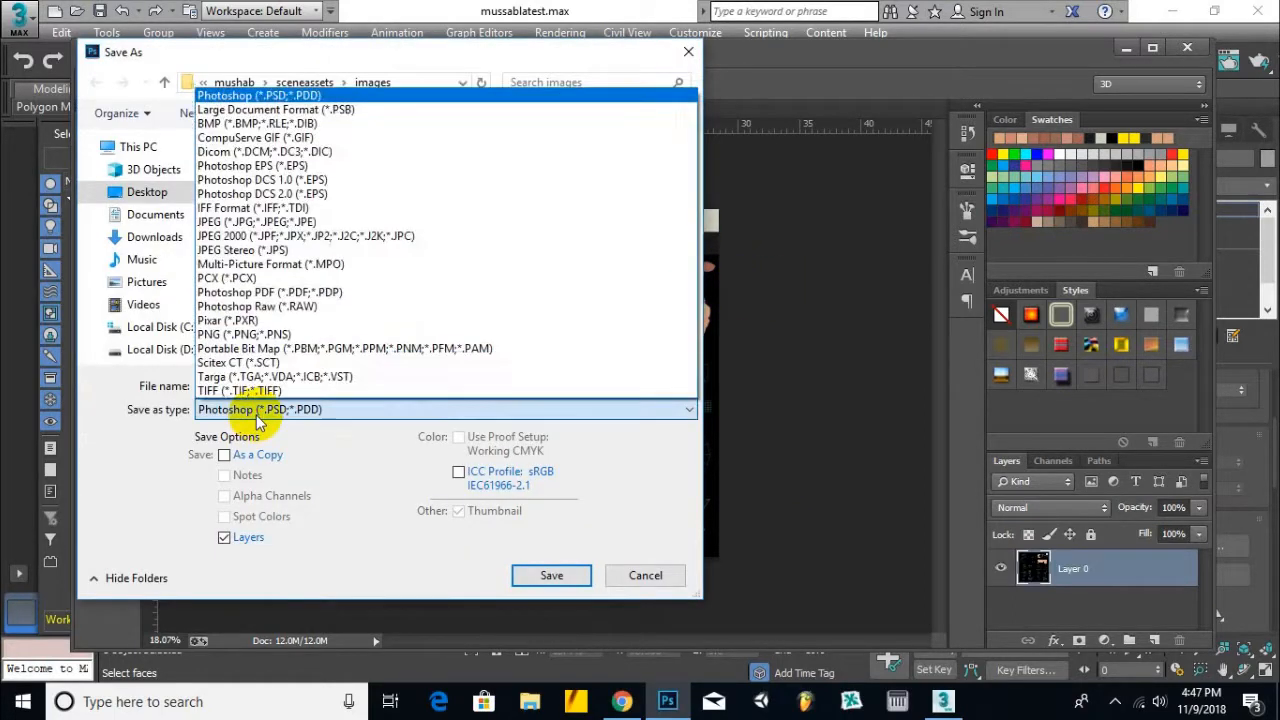
pyautogui.click(218, 223)
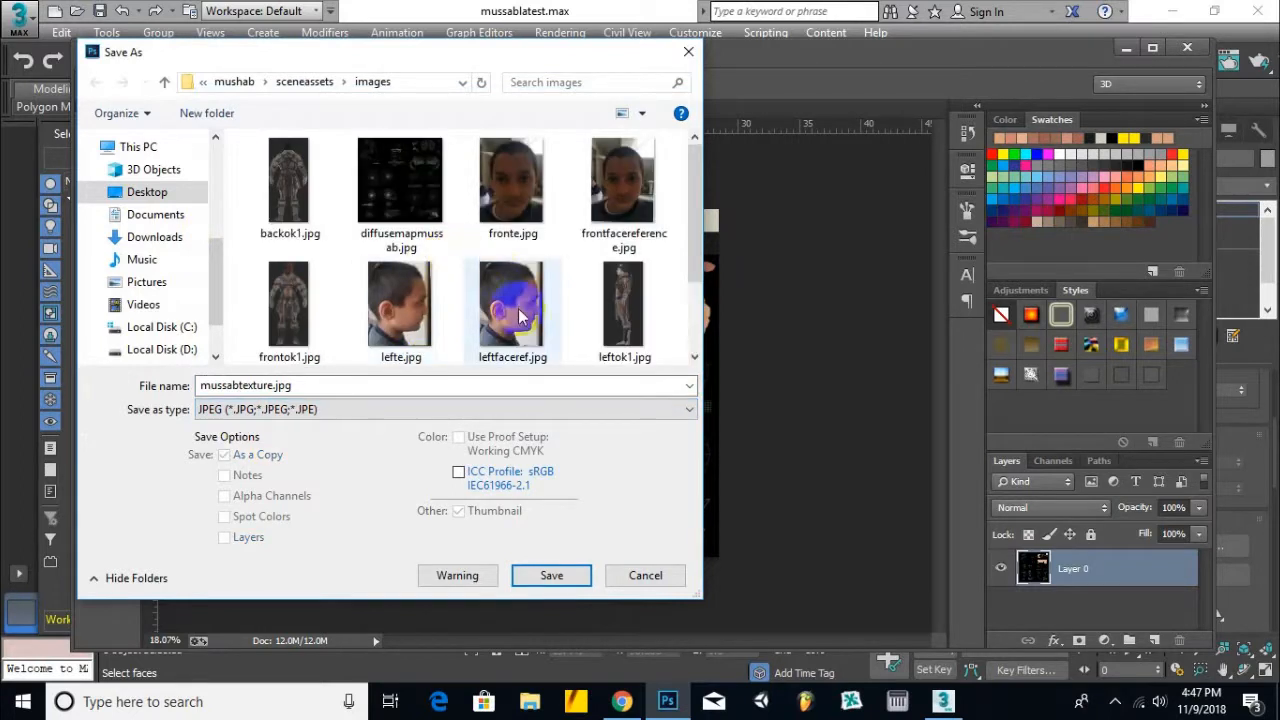
pyautogui.scroll(-1, 403, 286)
pyautogui.click(277, 318)
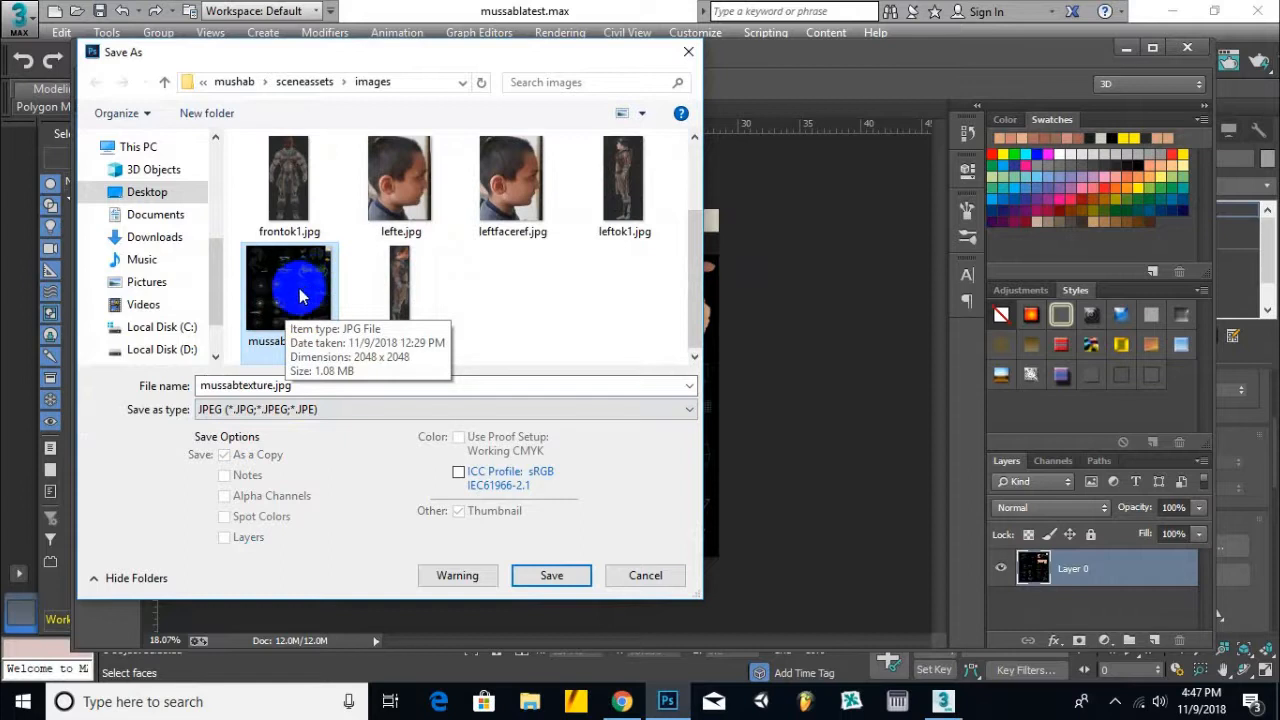
pyautogui.click(305, 338)
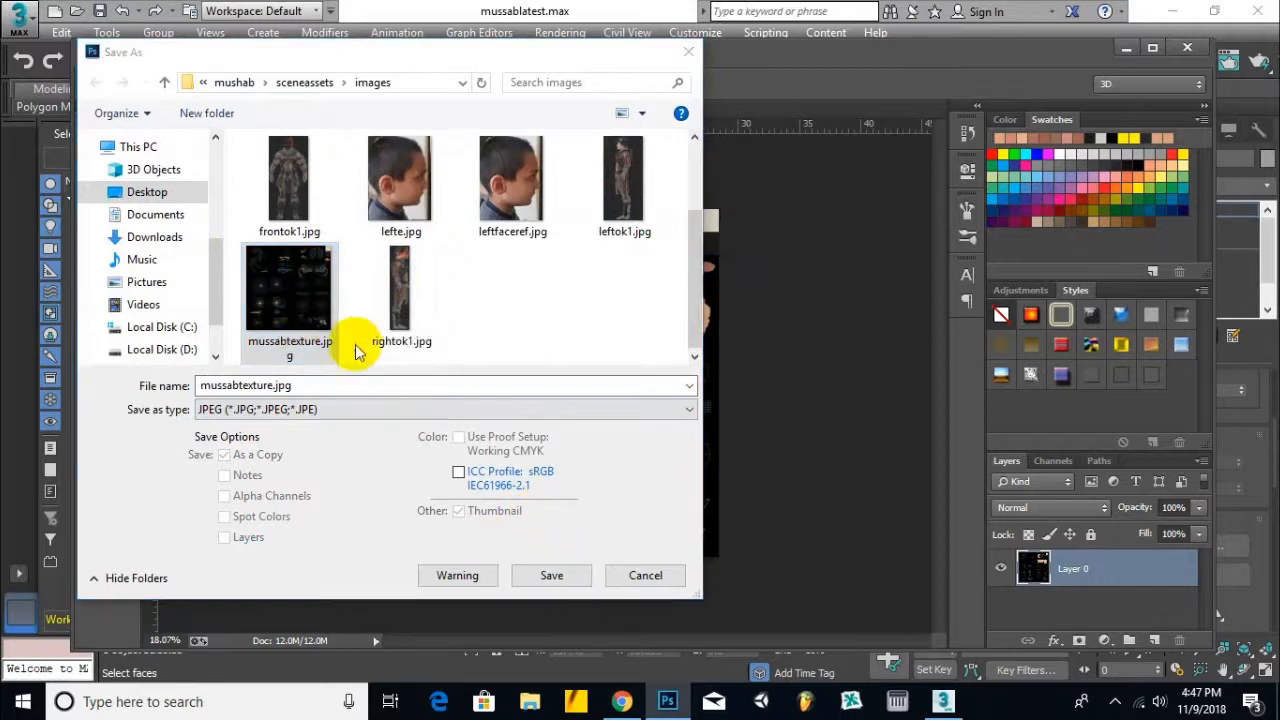
pyautogui.click(712, 356)
pyautogui.moveTo(625, 314); pyautogui.dragTo(690, 340)
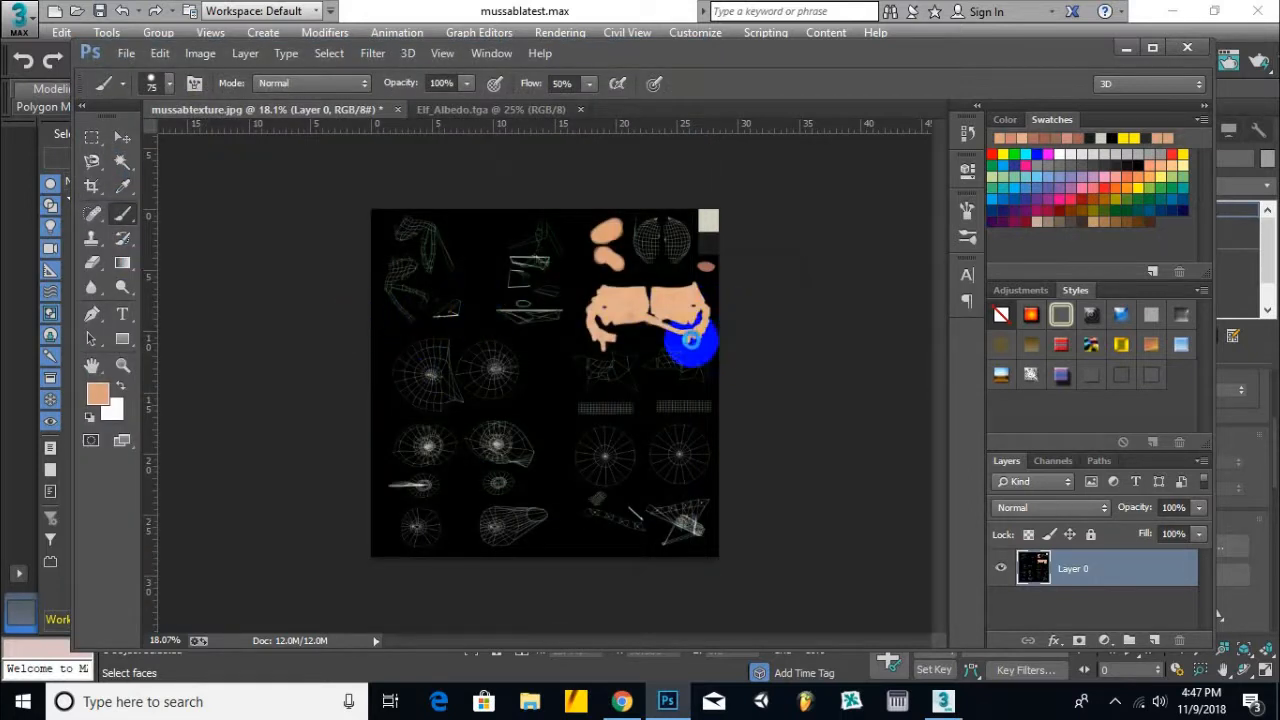
pyautogui.click(735, 171)
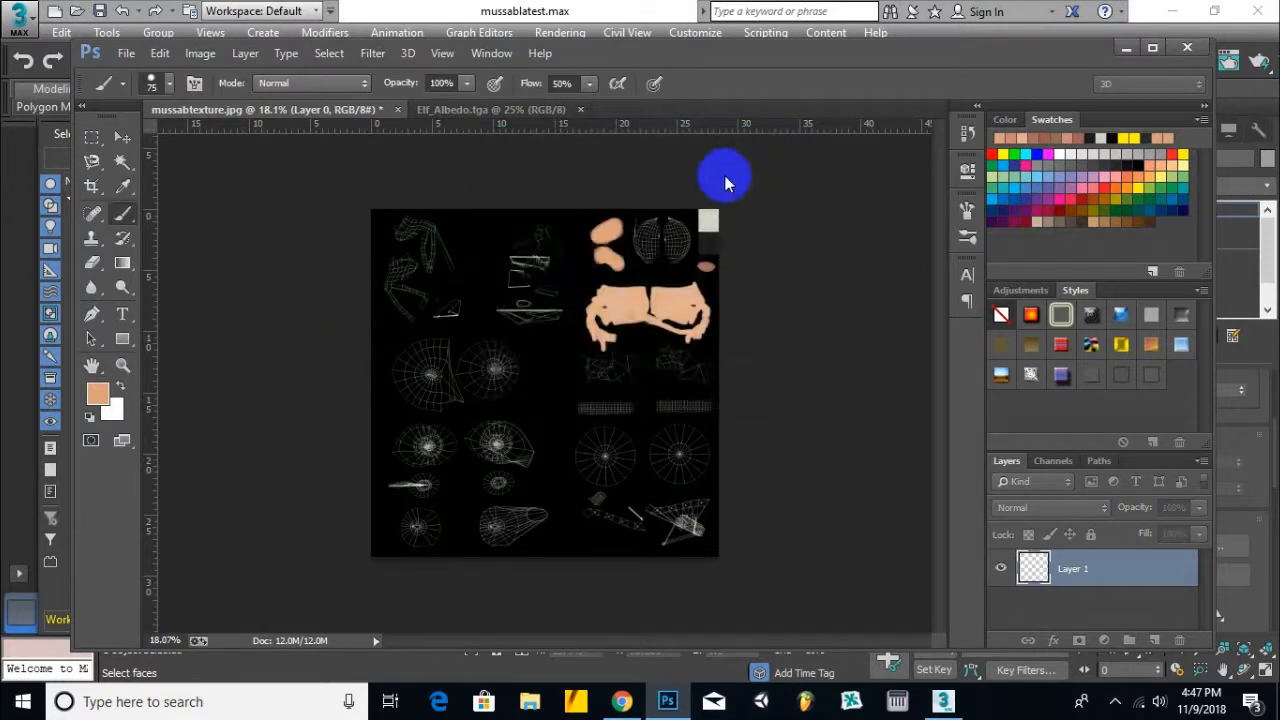
# Switch back to 3ds Max and open the Slate Material Editor.
pyautogui.click(591, 9)
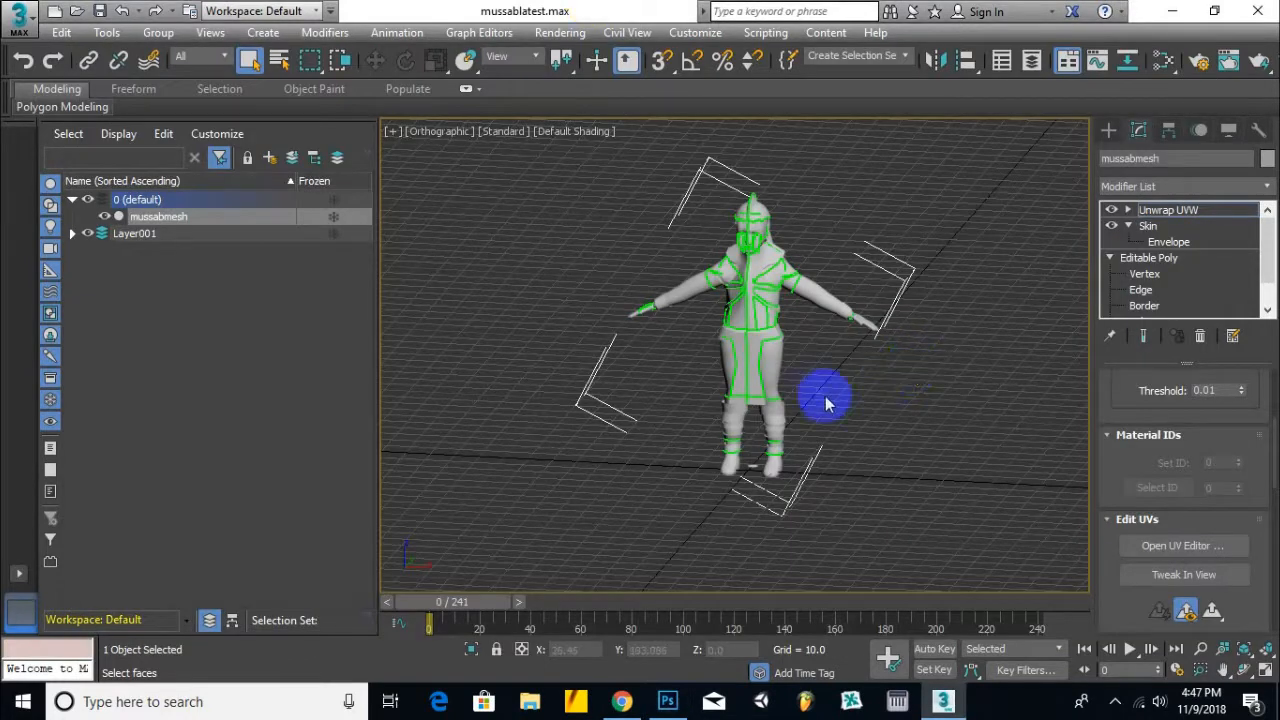
pyautogui.moveTo(769, 390); pyautogui.dragTo(769, 385, button='middle')
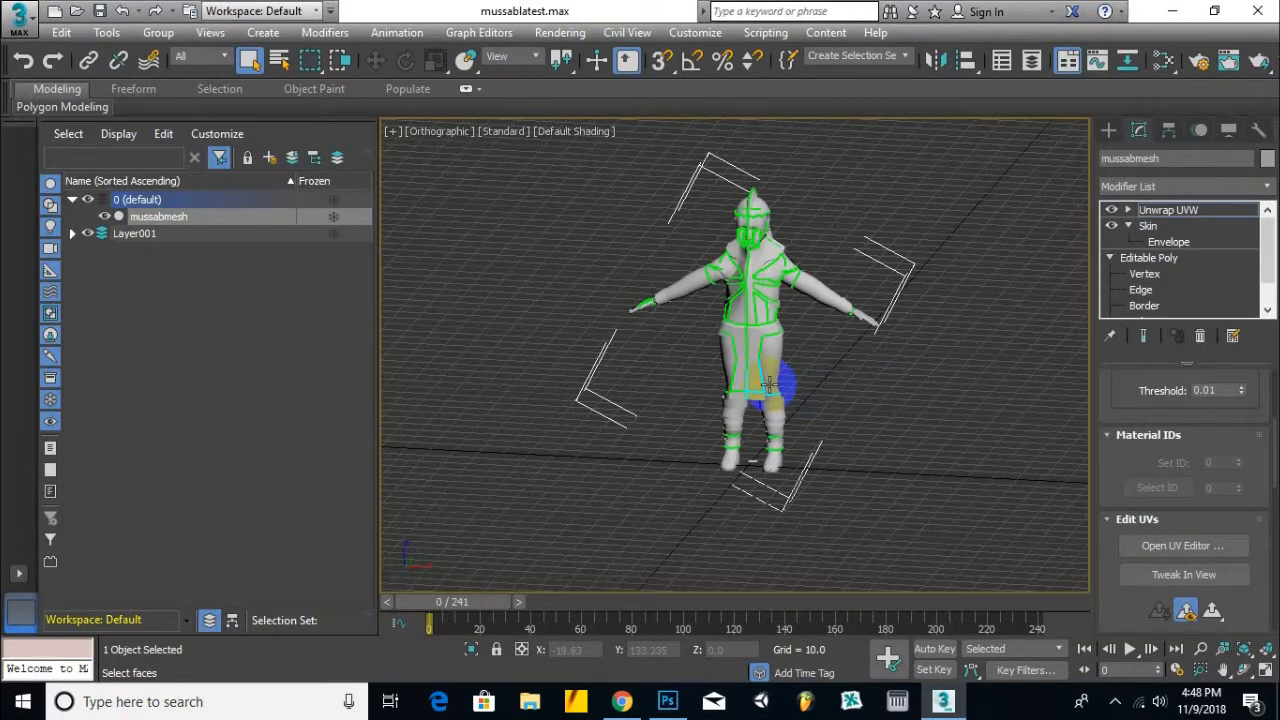
pyautogui.press('m')
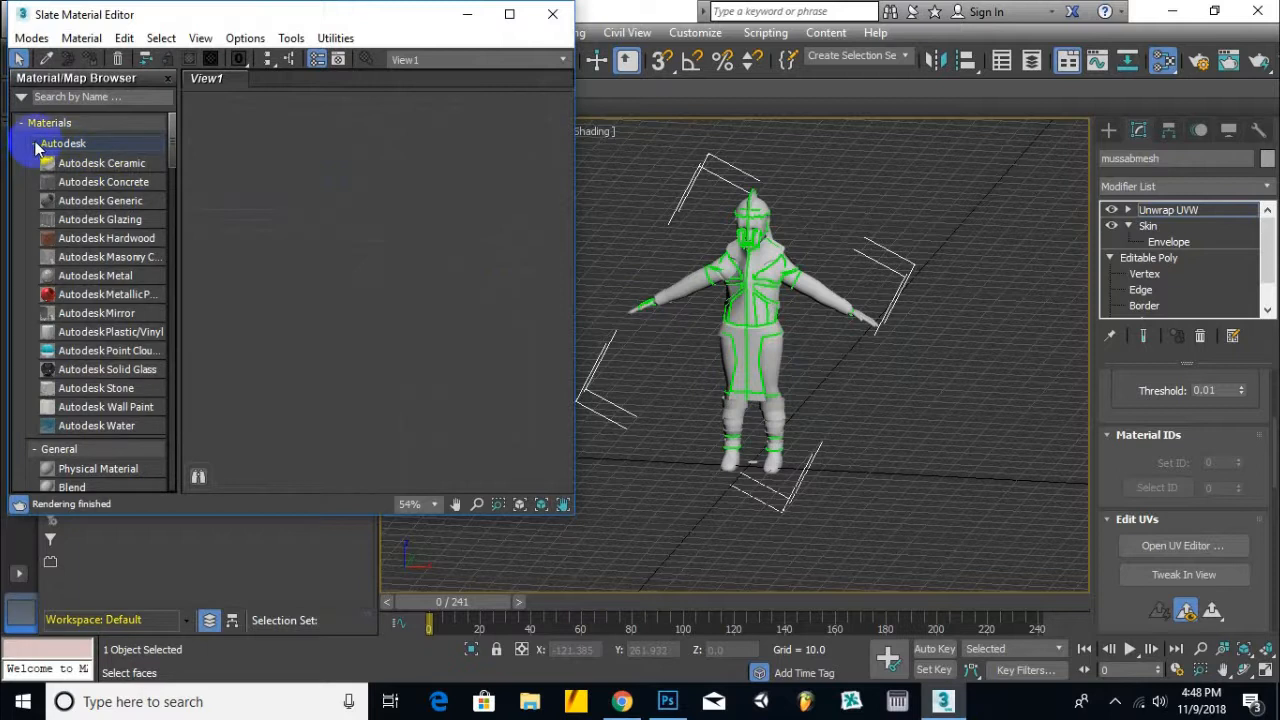
# Search the available materials for "stand" and add a Standard material node to the empty material view.
pyautogui.moveTo(171, 137); pyautogui.dragTo(166, 237)
pyautogui.click(22, 310)
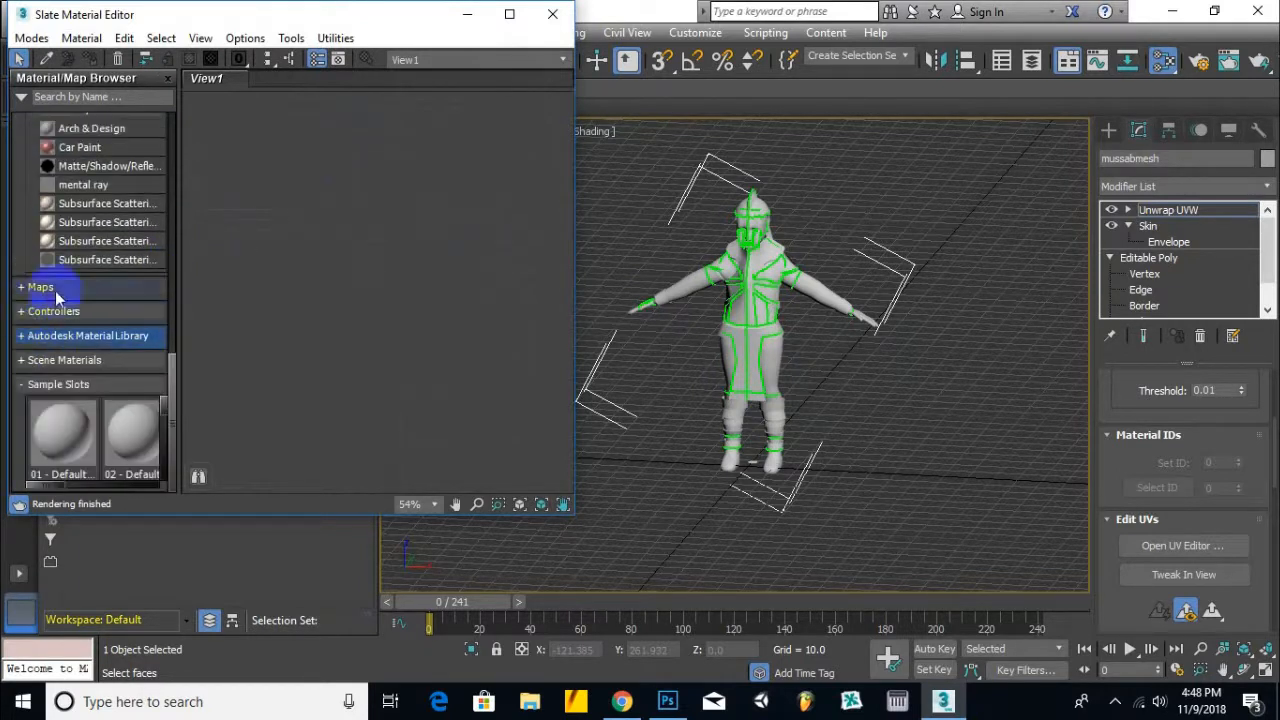
pyautogui.scroll(5, 90, 150)
pyautogui.scroll(4, 51, 434)
pyautogui.scroll(-5, 98, 280)
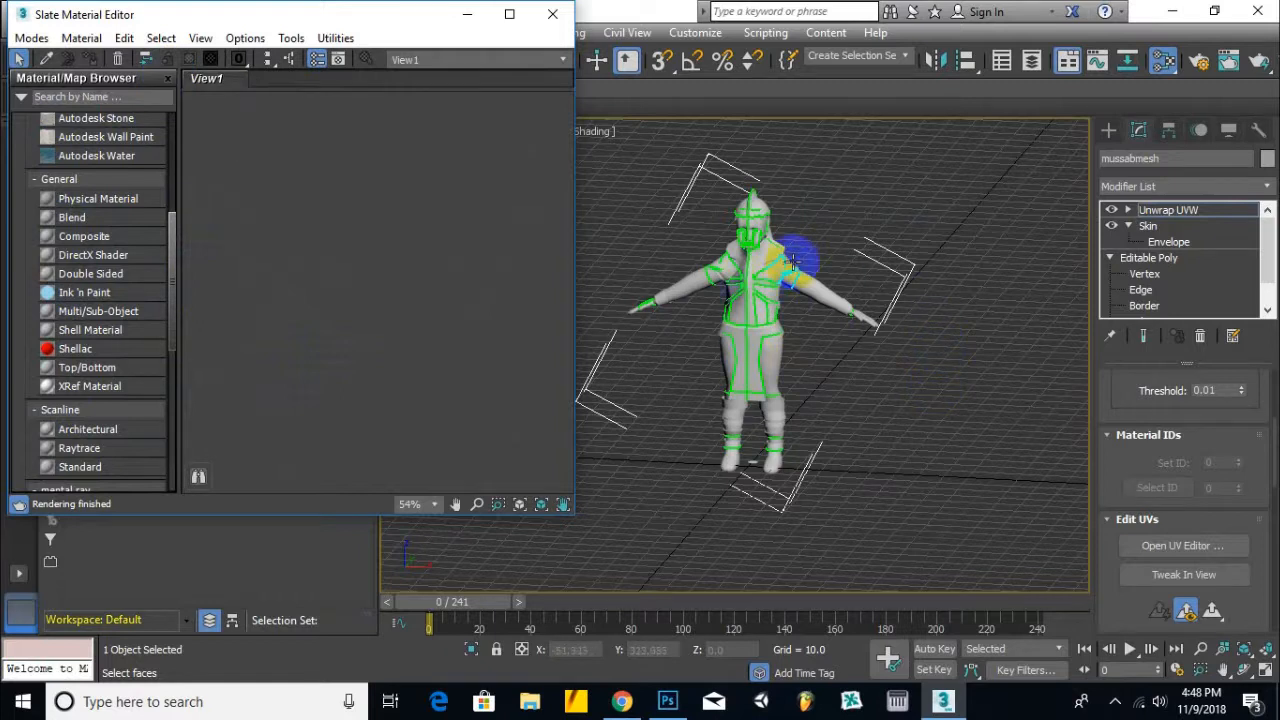
pyautogui.moveTo(173, 228); pyautogui.dragTo(148, 117)
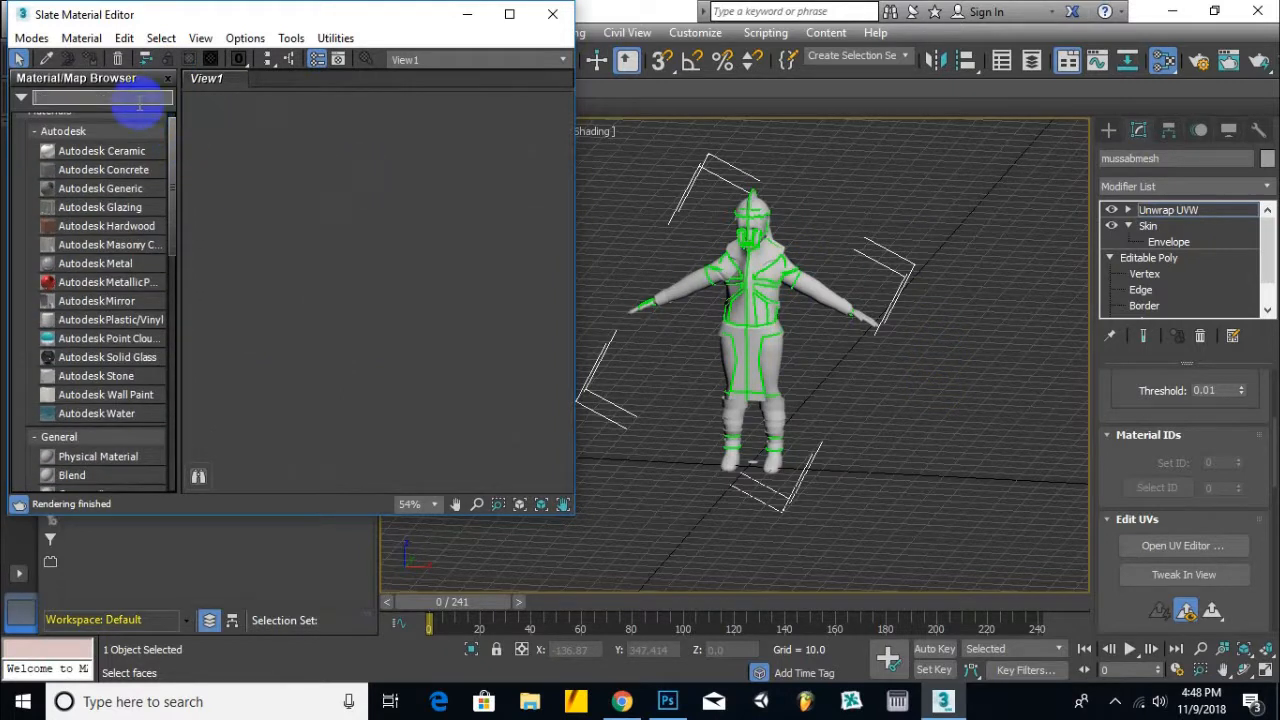
pyautogui.write('and')
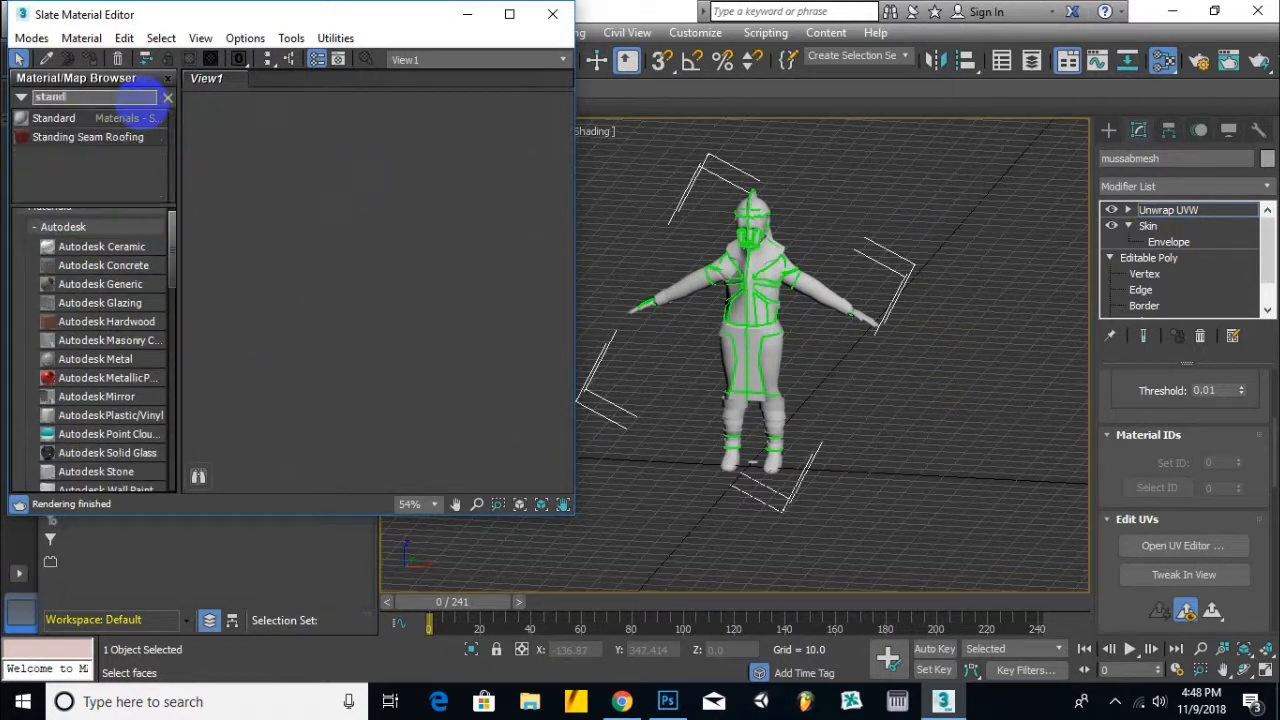
pyautogui.moveTo(75, 119); pyautogui.dragTo(318, 322)
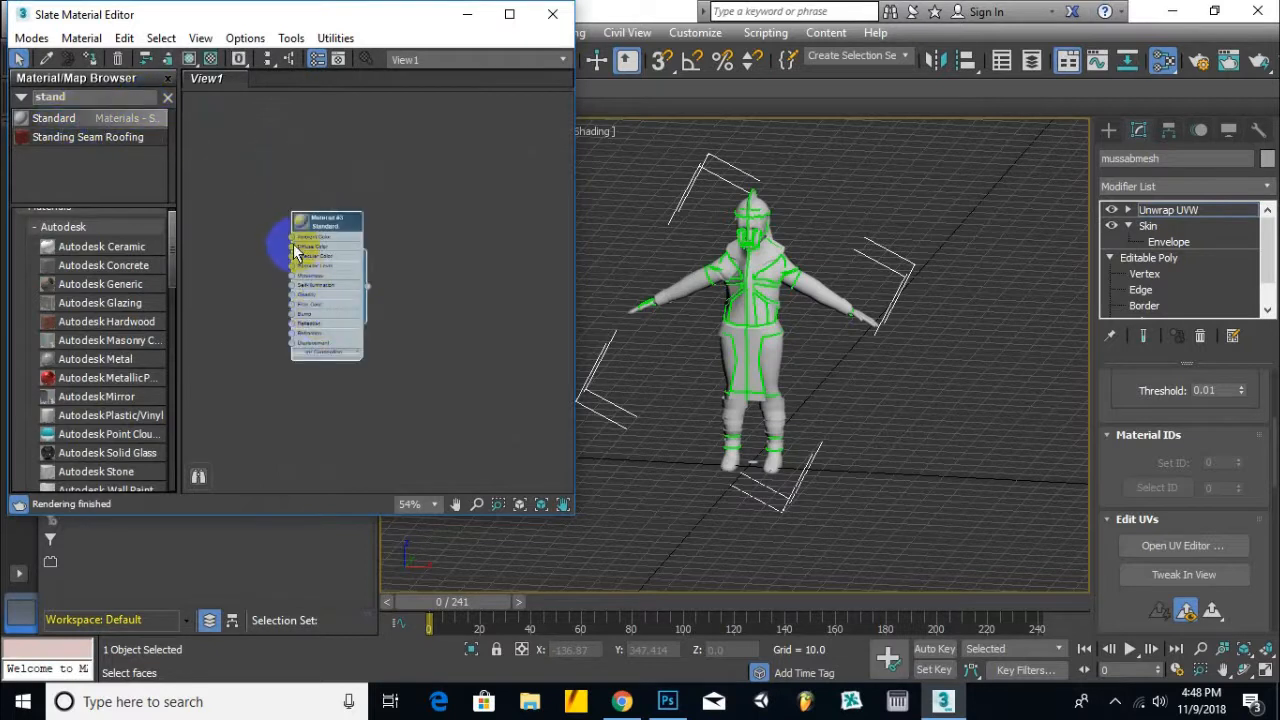
# Connect a Bitmap map using mussabtexture.jpg to the Diffuse Color of the Standard material.
pyautogui.scroll(5, 295, 253)
pyautogui.moveTo(286, 248); pyautogui.dragTo(262, 290)
pyautogui.moveTo(306, 317)
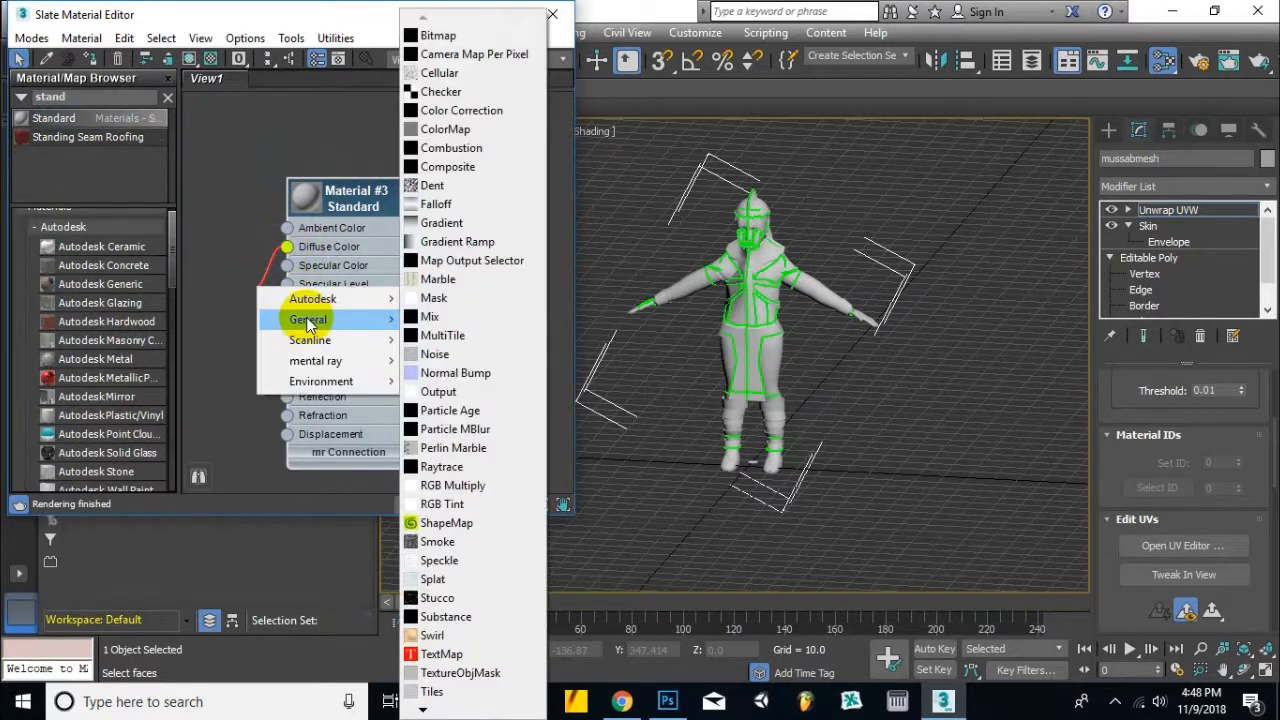
pyautogui.click(455, 40)
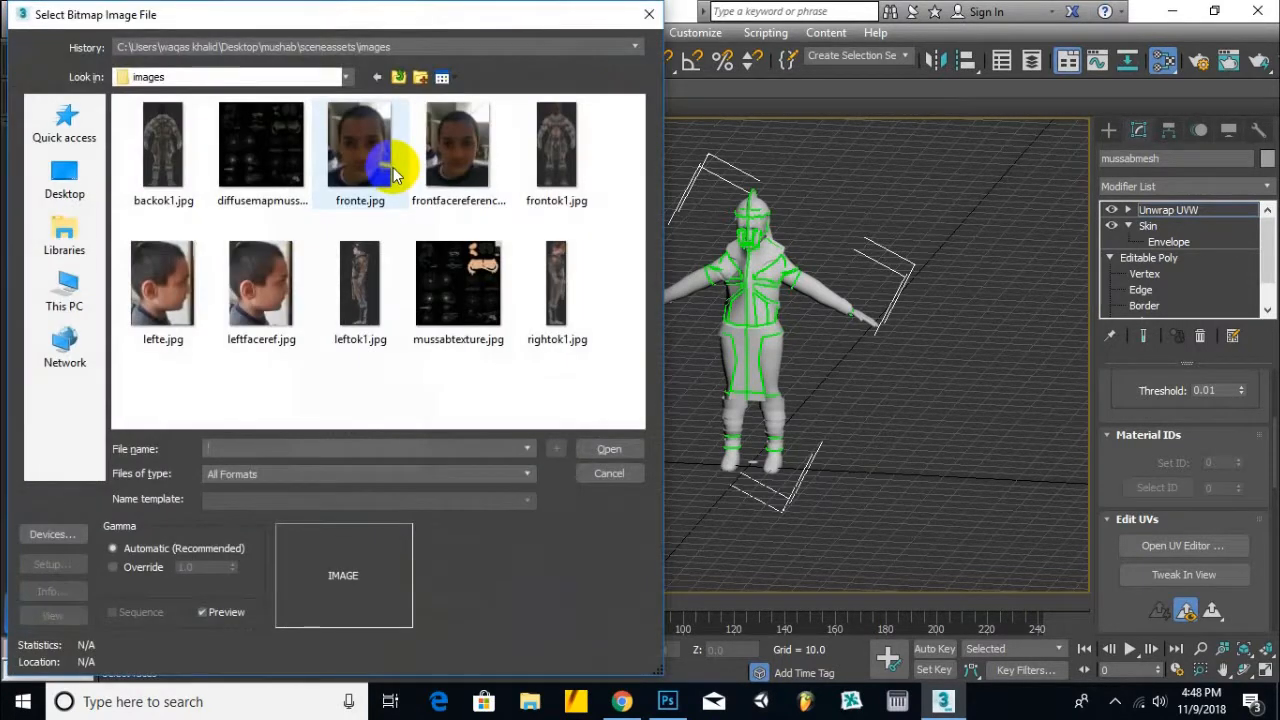
pyautogui.doubleClick(450, 310)
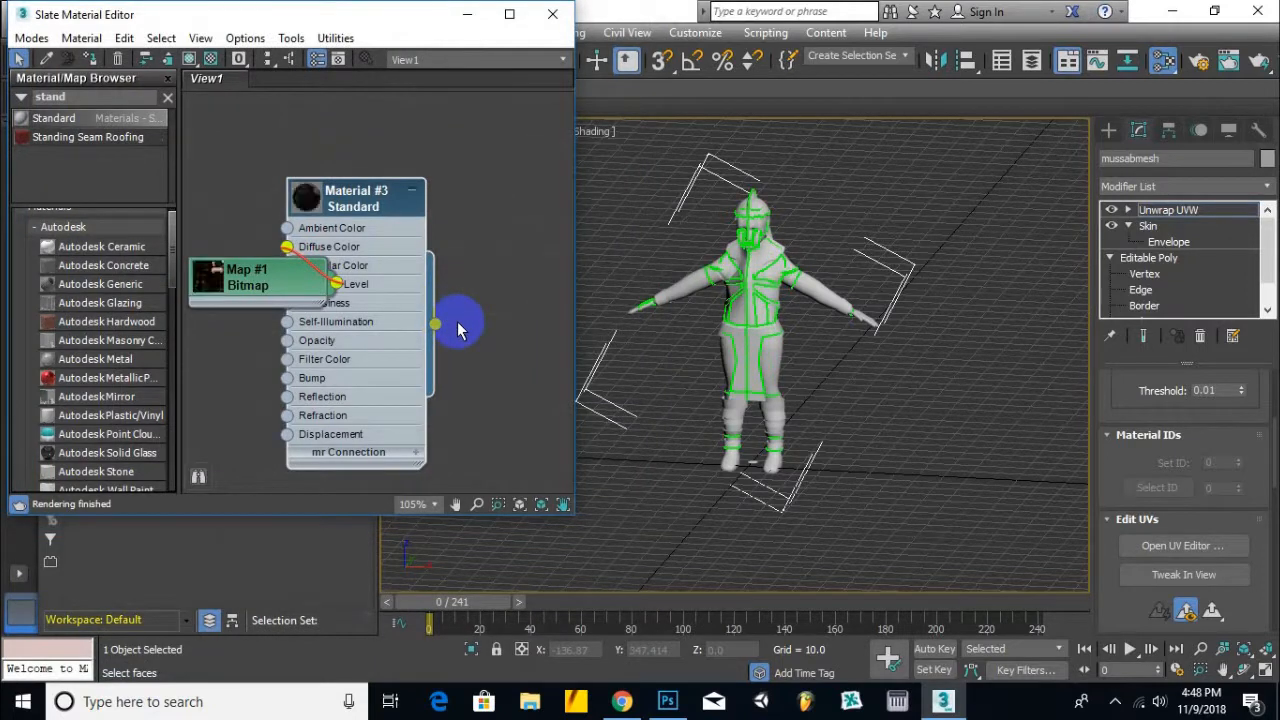
# Assign the Standard material to the mussabmesh character and display the shaded material in the viewport.
pyautogui.click(438, 363)
pyautogui.moveTo(436, 326)
pyautogui.mouseDown()
pyautogui.moveTo(775, 240)
pyautogui.moveTo(762, 283)
pyautogui.mouseUp()
pyautogui.rightClick(308, 196)
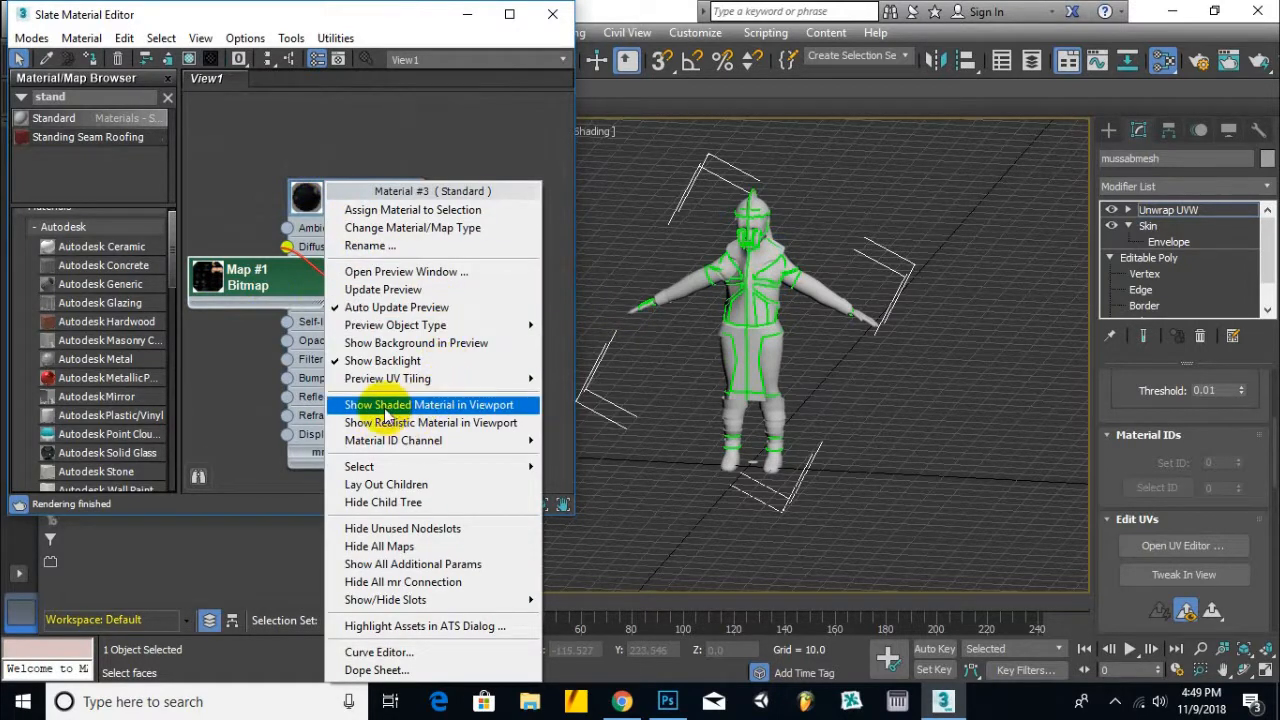
pyautogui.click(401, 410)
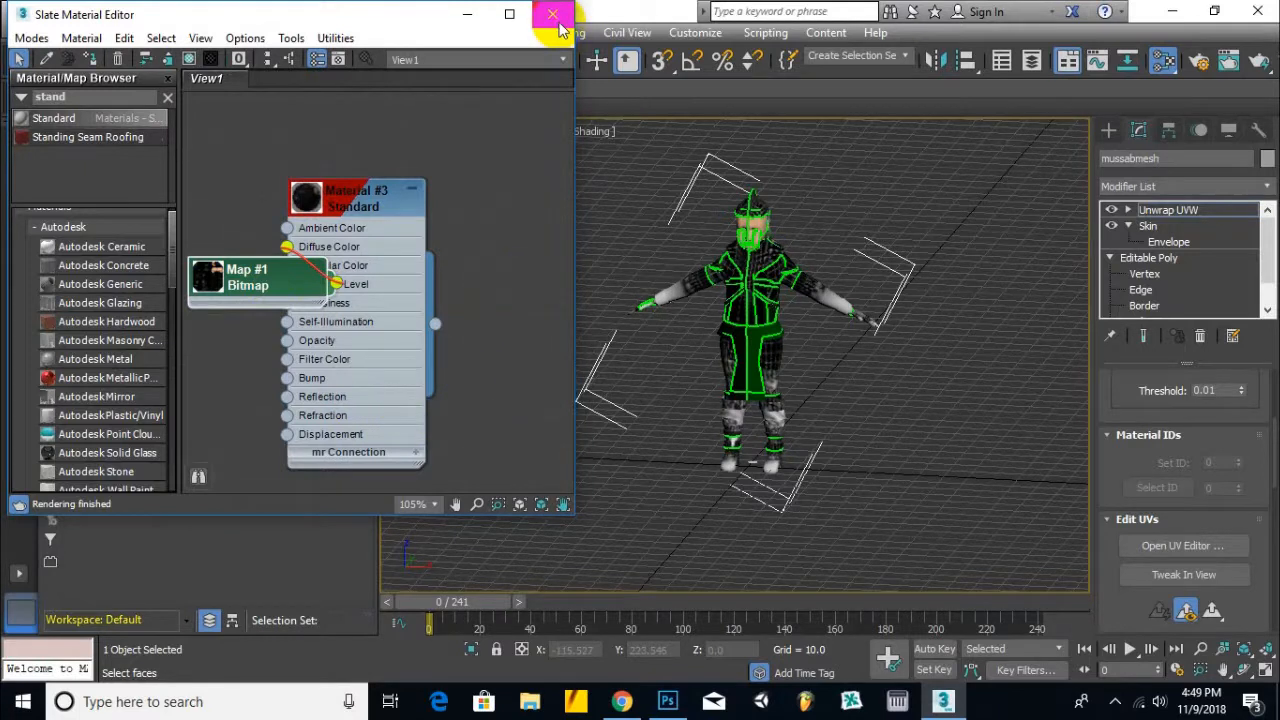
# Close the Slate Material Editor and examine the texture on the character's face and the side of the head.
pyautogui.scroll(4, 775, 222)
pyautogui.moveTo(826, 291)
pyautogui.keyDown('alt'); pyautogui.mouseDown(button='middle')
pyautogui.moveTo(666, 294)
pyautogui.moveTo(684, 313)
pyautogui.moveTo(806, 283)
pyautogui.moveTo(826, 297)
pyautogui.mouseUp(button='middle'); pyautogui.keyUp('alt')
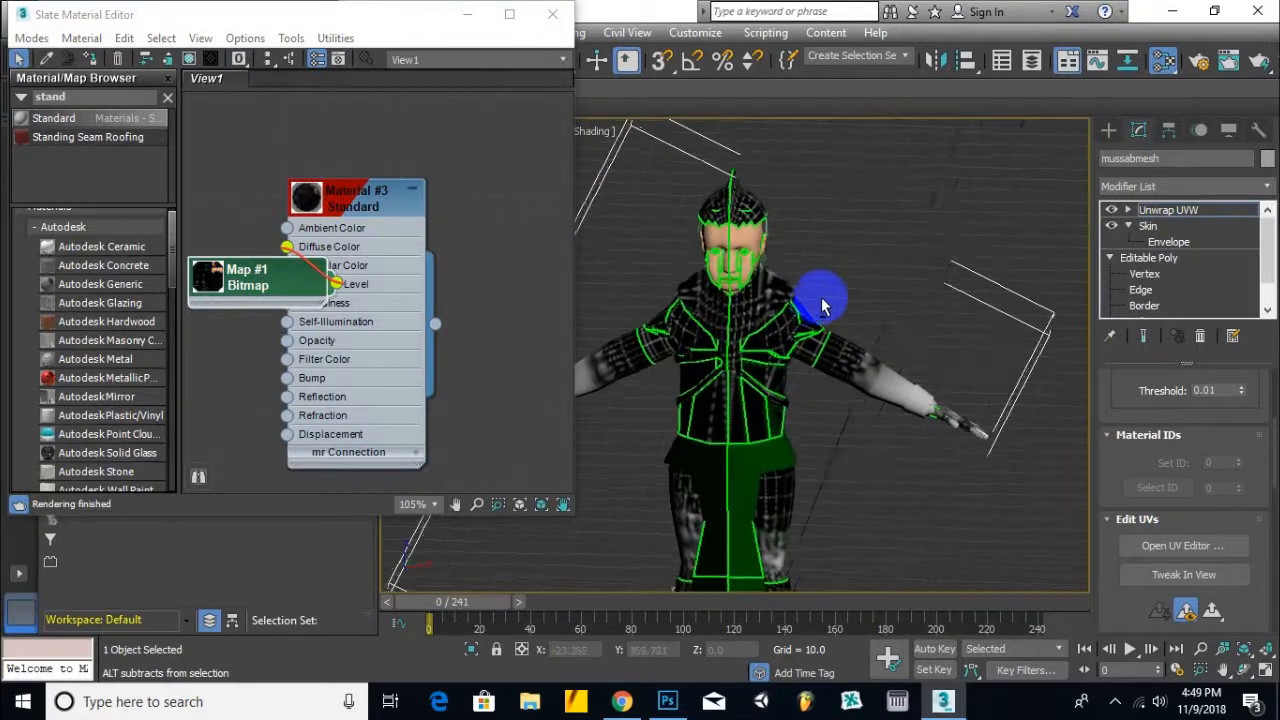
pyautogui.click(552, 14)
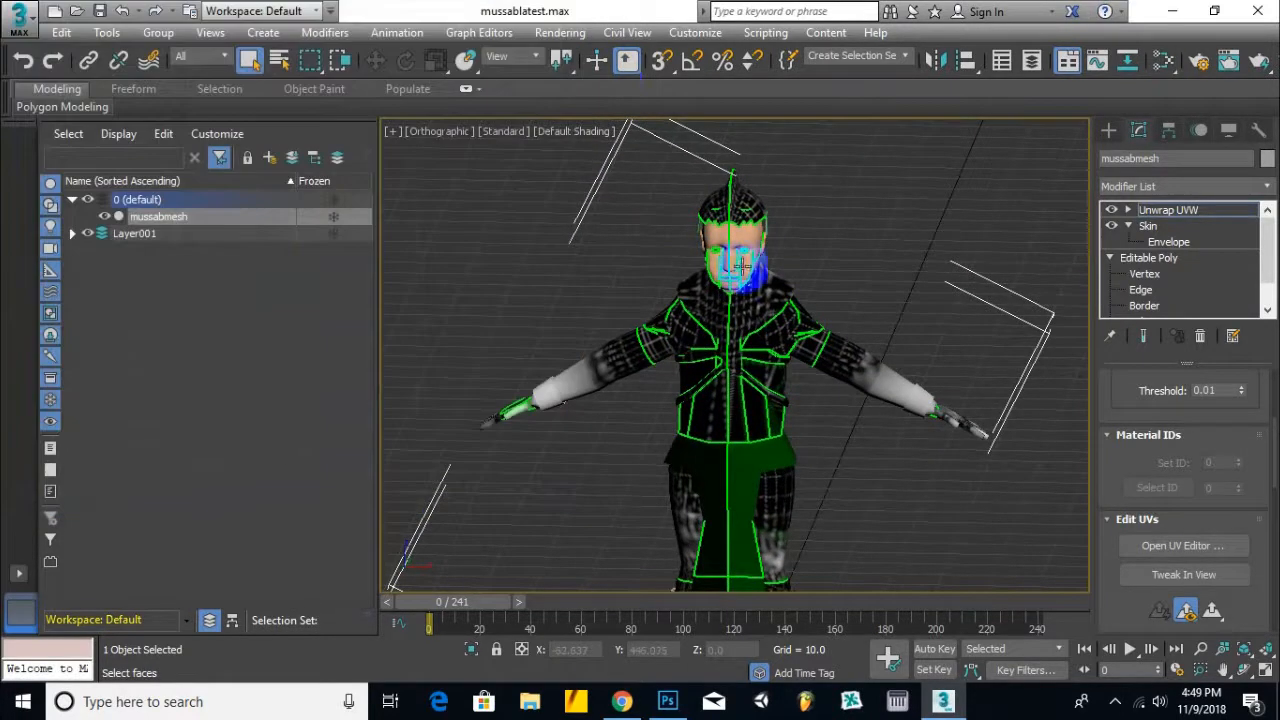
pyautogui.scroll(5, 728, 258)
pyautogui.keyDown('alt'); pyautogui.moveTo(728, 258); pyautogui.dragTo(753, 278, button='middle'); pyautogui.keyUp('alt')
pyautogui.scroll(3, 786, 255)
pyautogui.scroll(3, 753, 278)
pyautogui.keyDown('alt'); pyautogui.moveTo(822, 283); pyautogui.dragTo(621, 233, button='middle'); pyautogui.keyUp('alt')
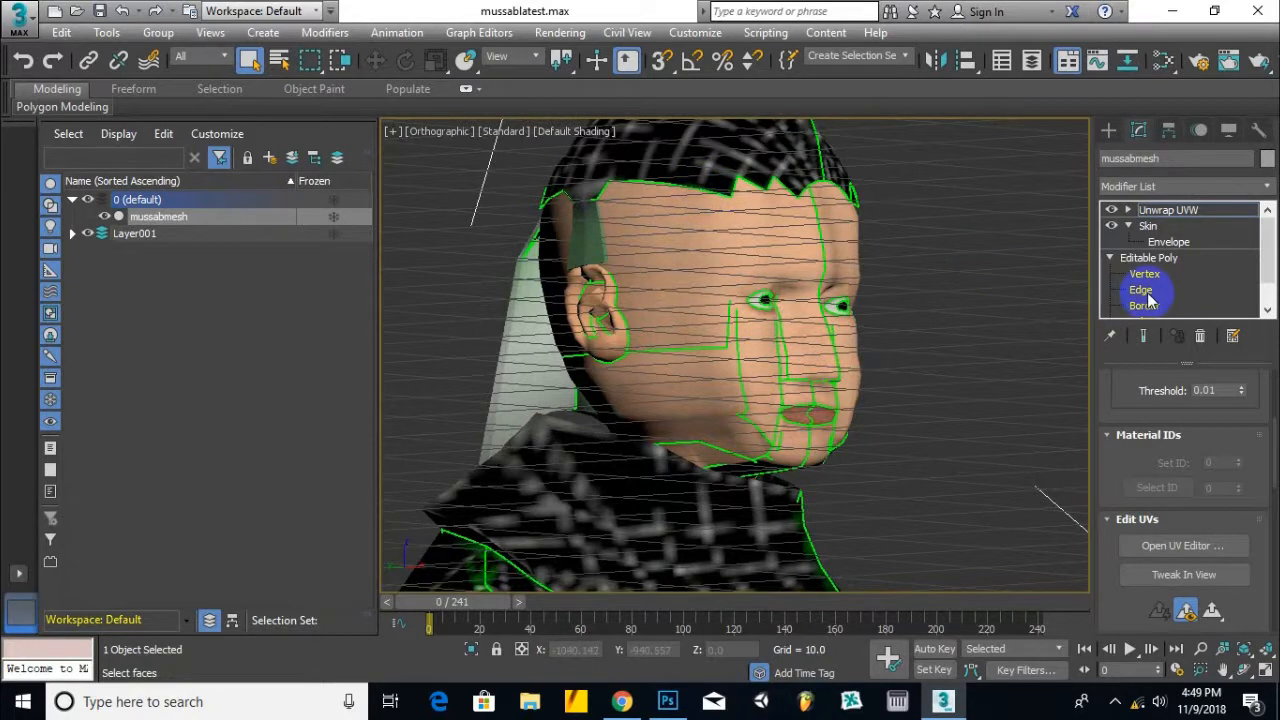
# Open the UV editor and scale down the two small irregular shells just below the face shells.
pyautogui.click(1174, 545)
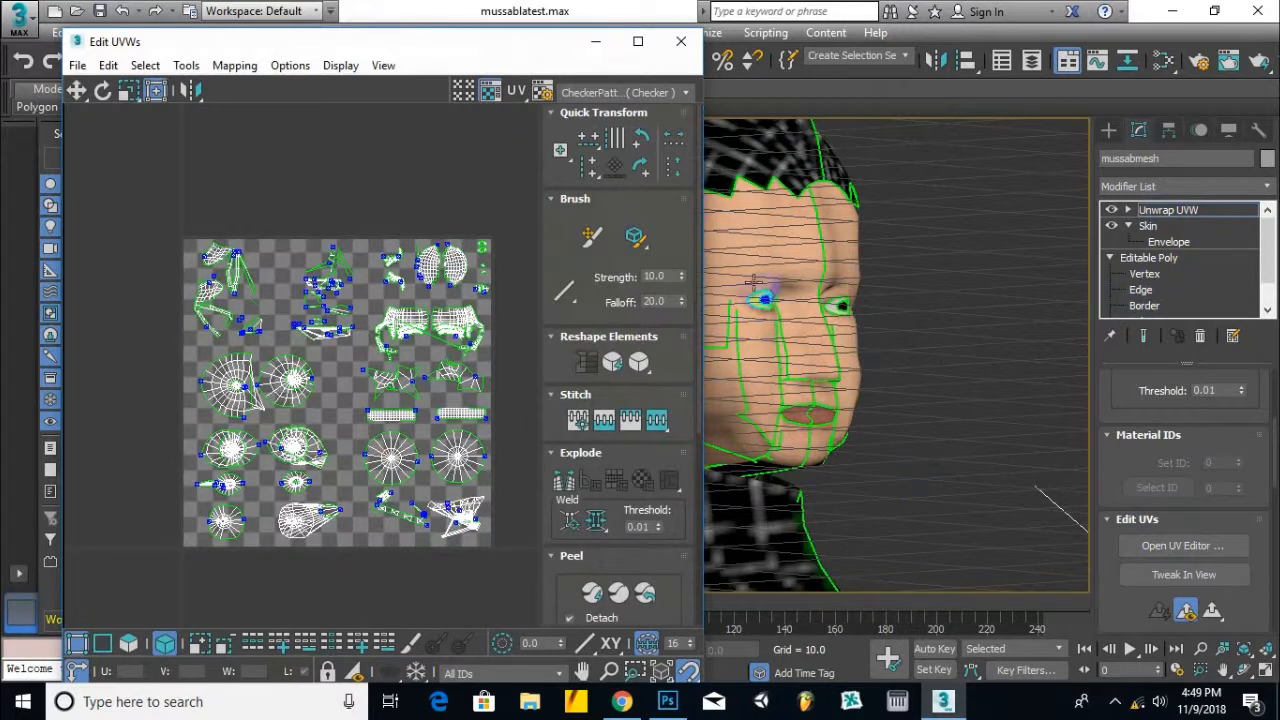
pyautogui.keyDown('alt'); pyautogui.moveTo(880, 245); pyautogui.dragTo(980, 329, button='middle'); pyautogui.keyUp('alt')
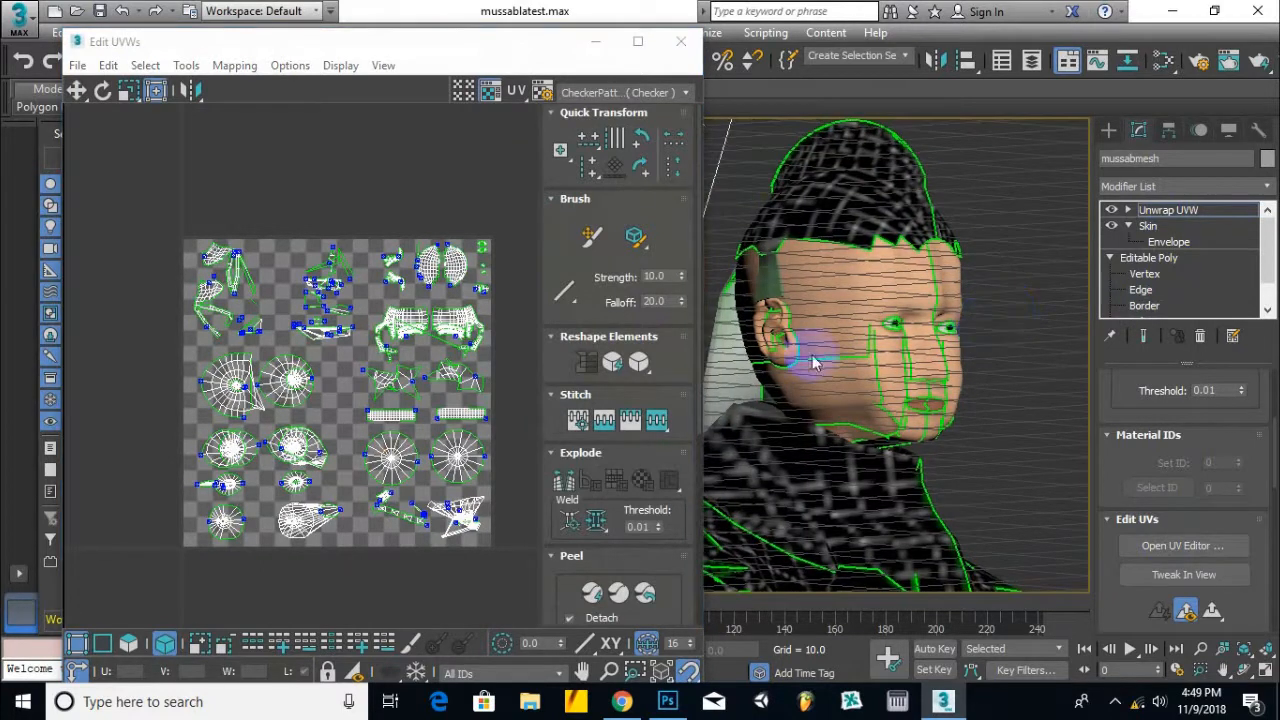
pyautogui.scroll(3, 408, 318)
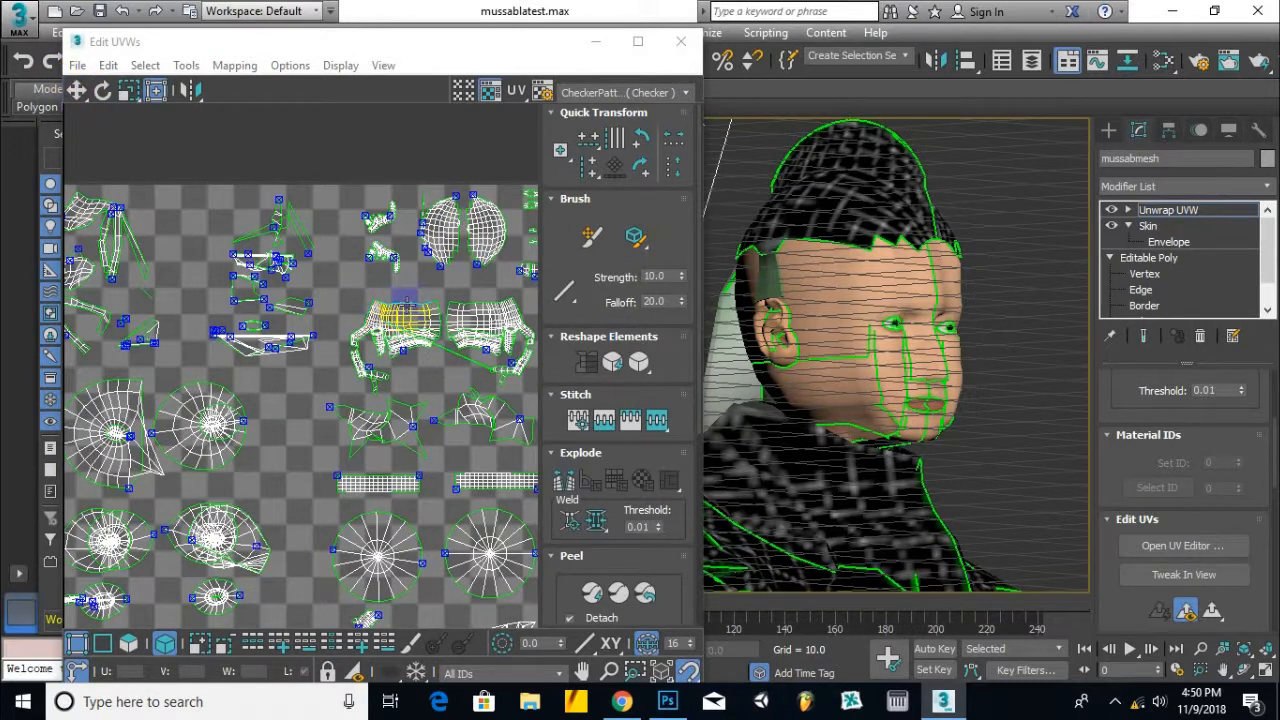
pyautogui.click(368, 304)
pyautogui.moveTo(453, 393); pyautogui.dragTo(362, 358, button='middle')
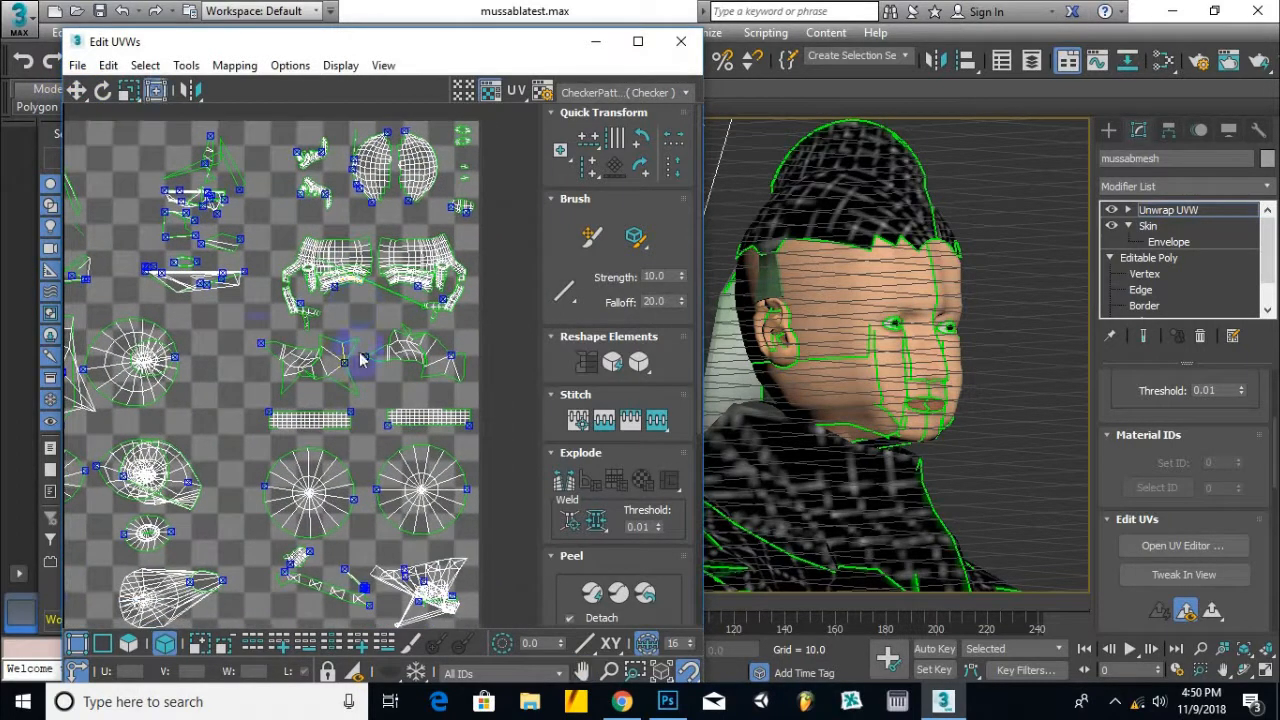
pyautogui.click(310, 368)
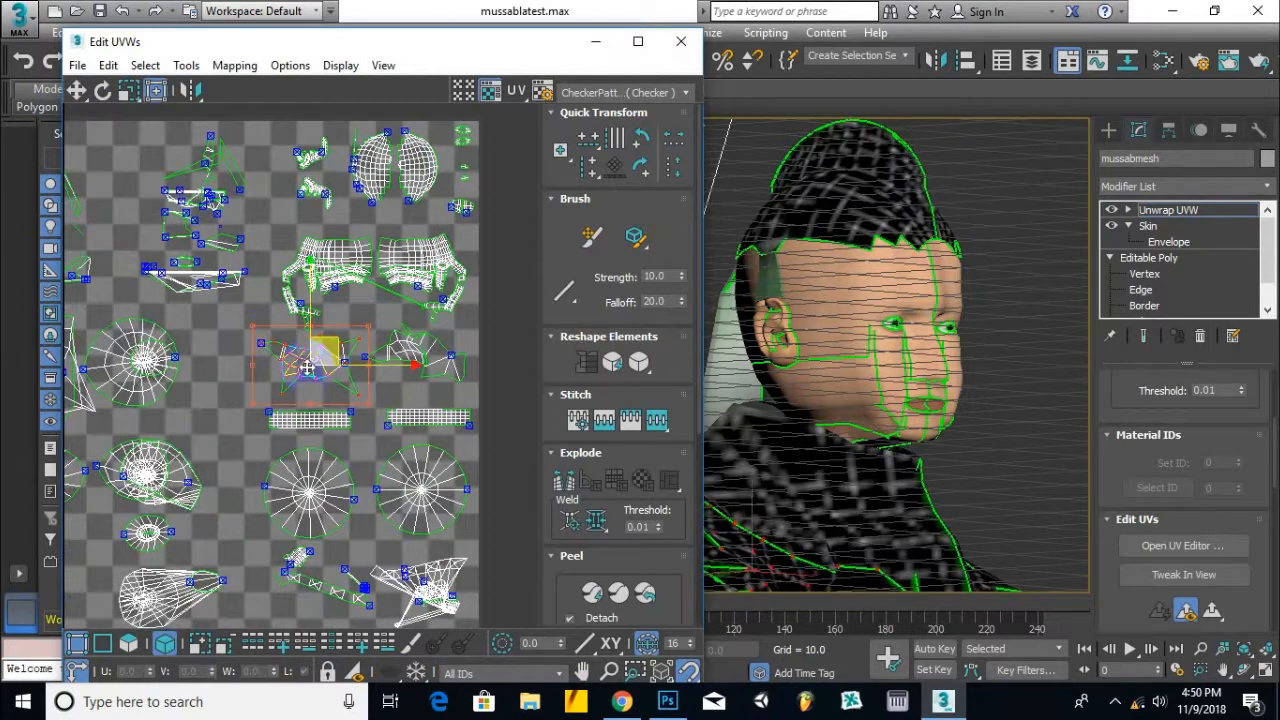
pyautogui.moveTo(470, 400); pyautogui.dragTo(467, 405)
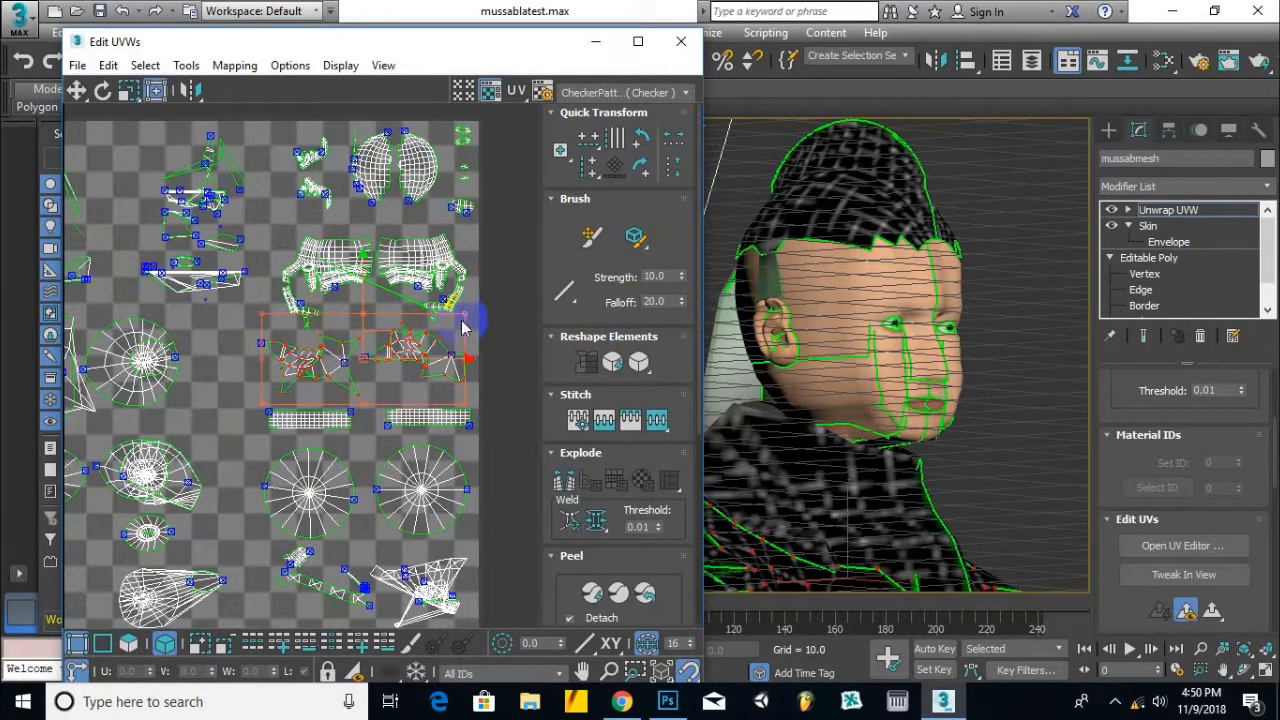
pyautogui.moveTo(463, 317); pyautogui.dragTo(427, 371)
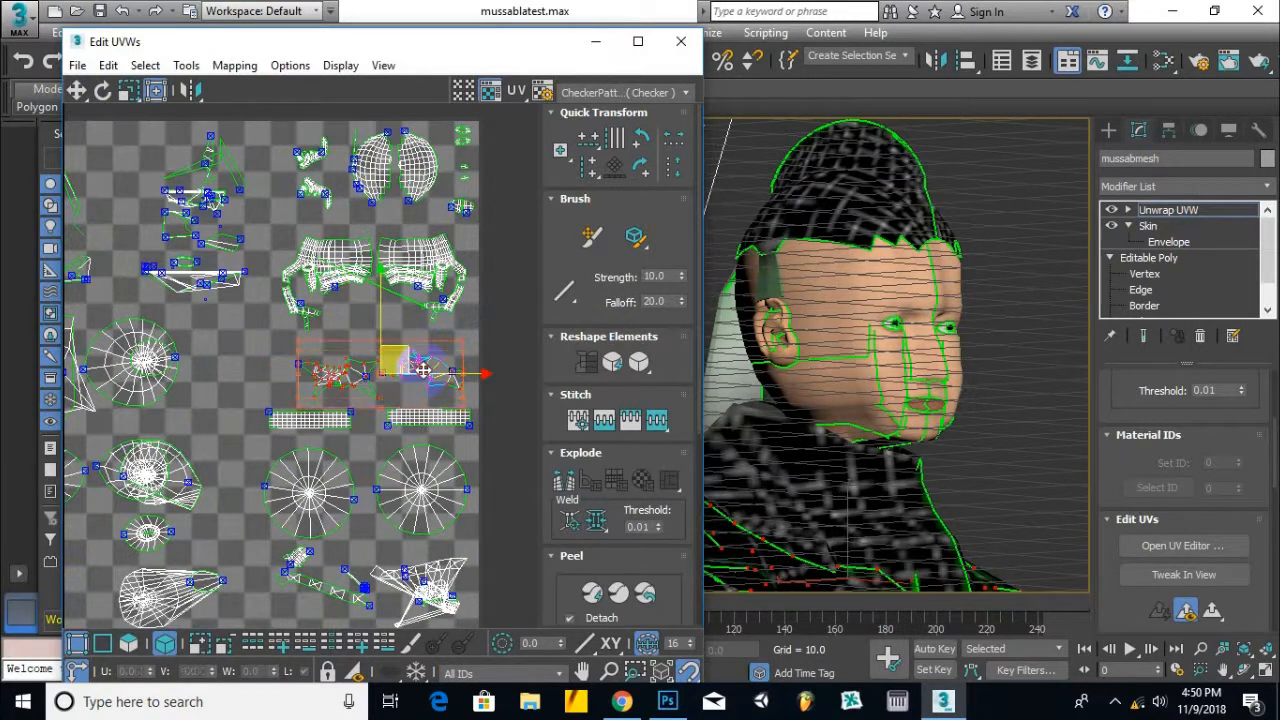
# Switch Unwrap UVW to Polygon level and select the strip of polygons along the hairline across the forehead.
pyautogui.click(855, 258)
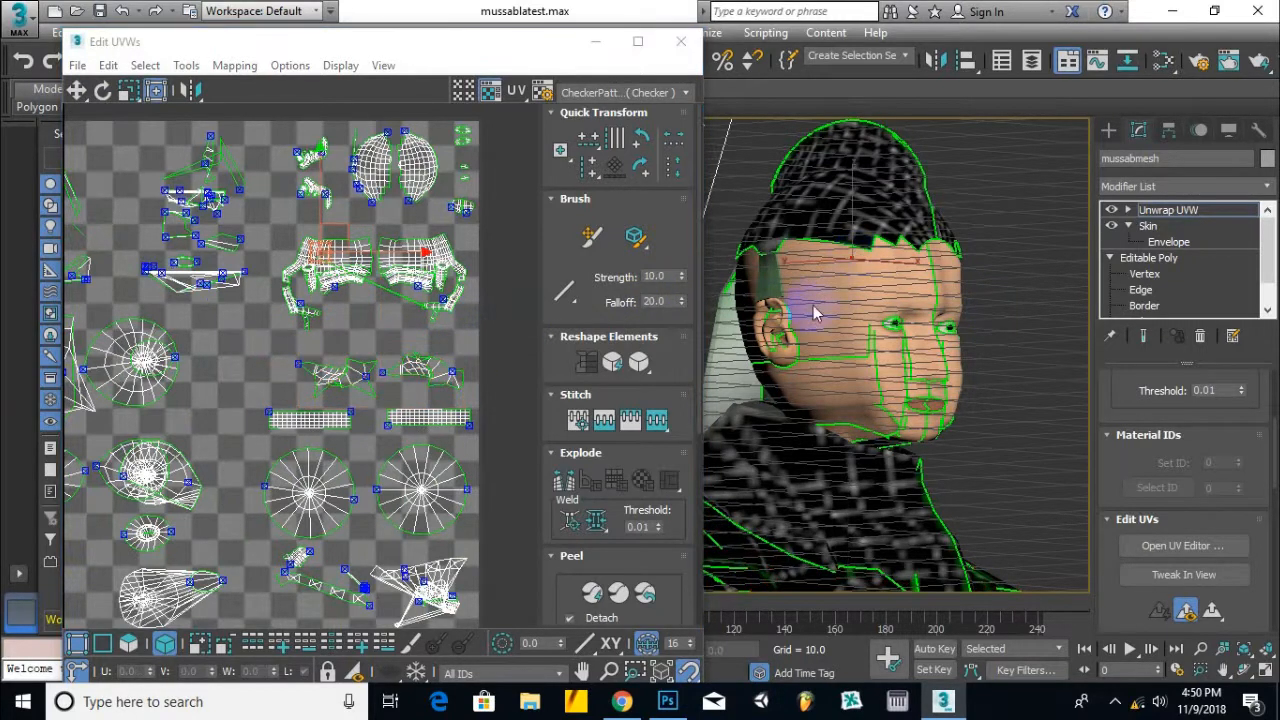
pyautogui.click(1128, 210)
pyautogui.click(1165, 258)
pyautogui.scroll(4, 846, 248)
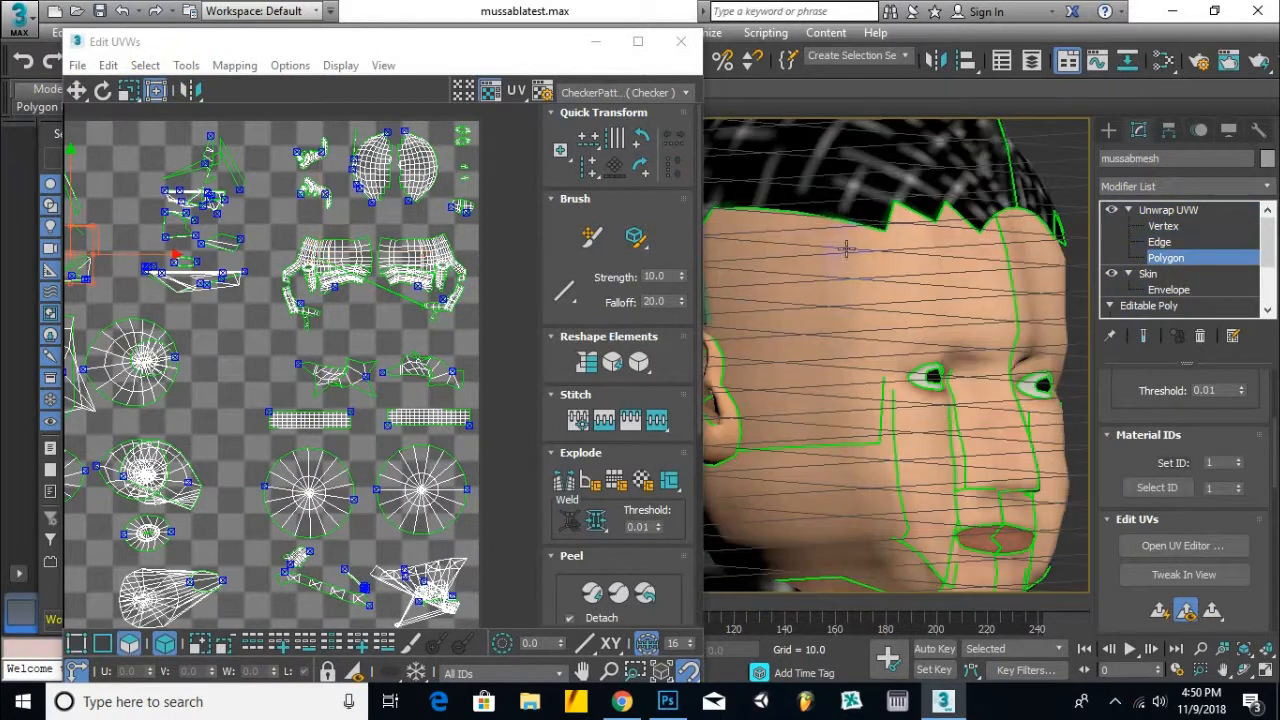
pyautogui.moveTo(760, 304); pyautogui.dragTo(907, 326, button='middle')
pyautogui.scroll(-2, 891, 309)
pyautogui.scroll(3, 907, 326)
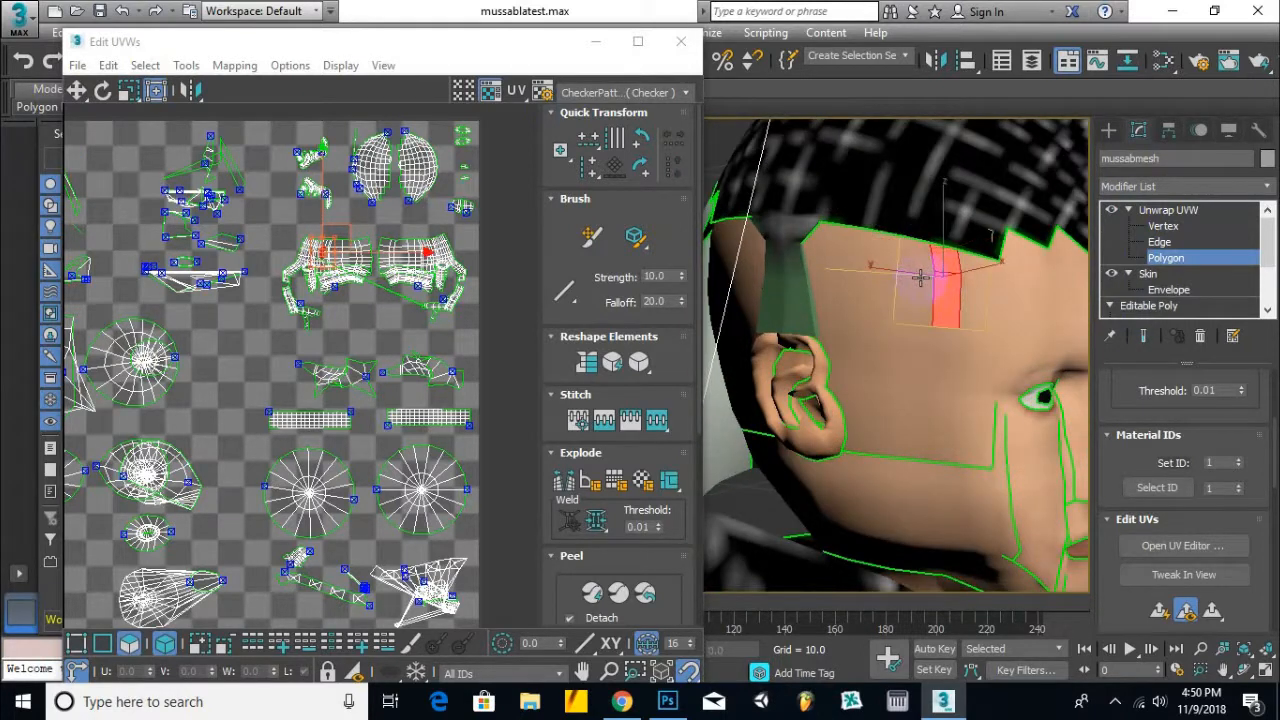
pyautogui.click(921, 262)
pyautogui.keyDown('shift'); pyautogui.click(893, 256); pyautogui.keyUp('shift')
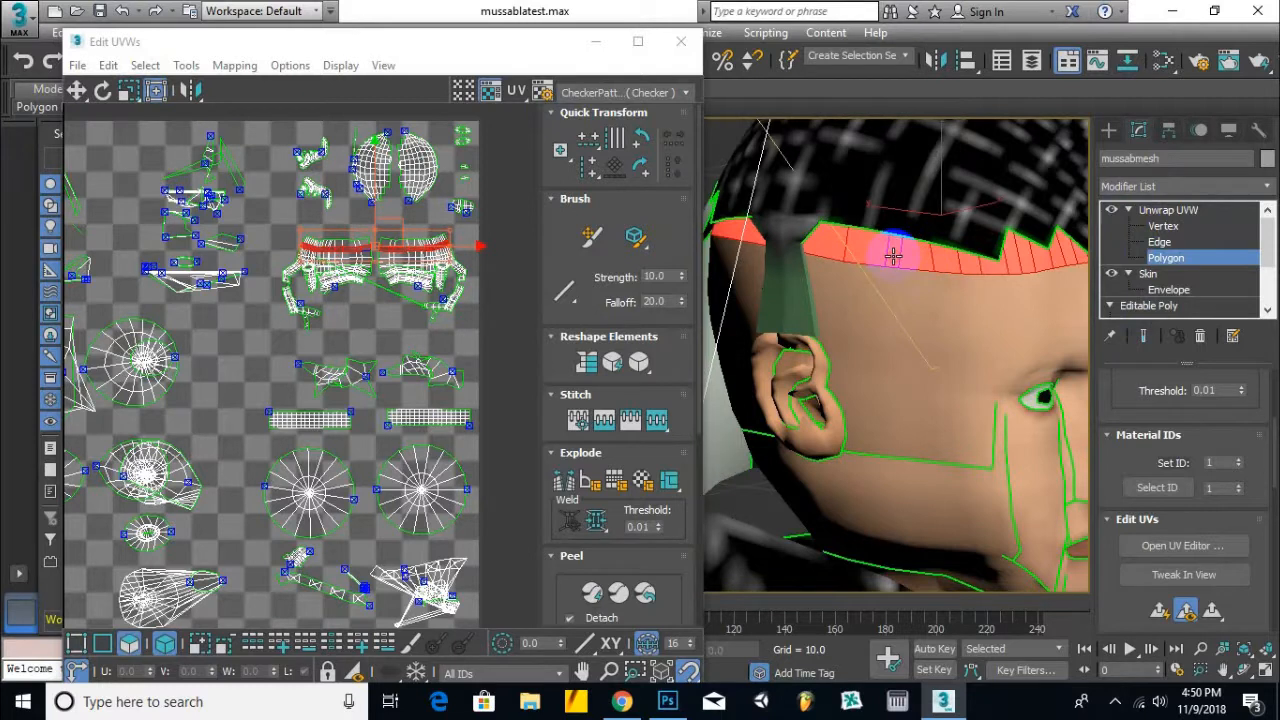
# Add the polygons around and behind one ear to the selection, undoing the extra pick in front of the ear.
pyautogui.keyDown('alt'); pyautogui.moveTo(897, 259); pyautogui.dragTo(840, 268, button='middle'); pyautogui.keyUp('alt')
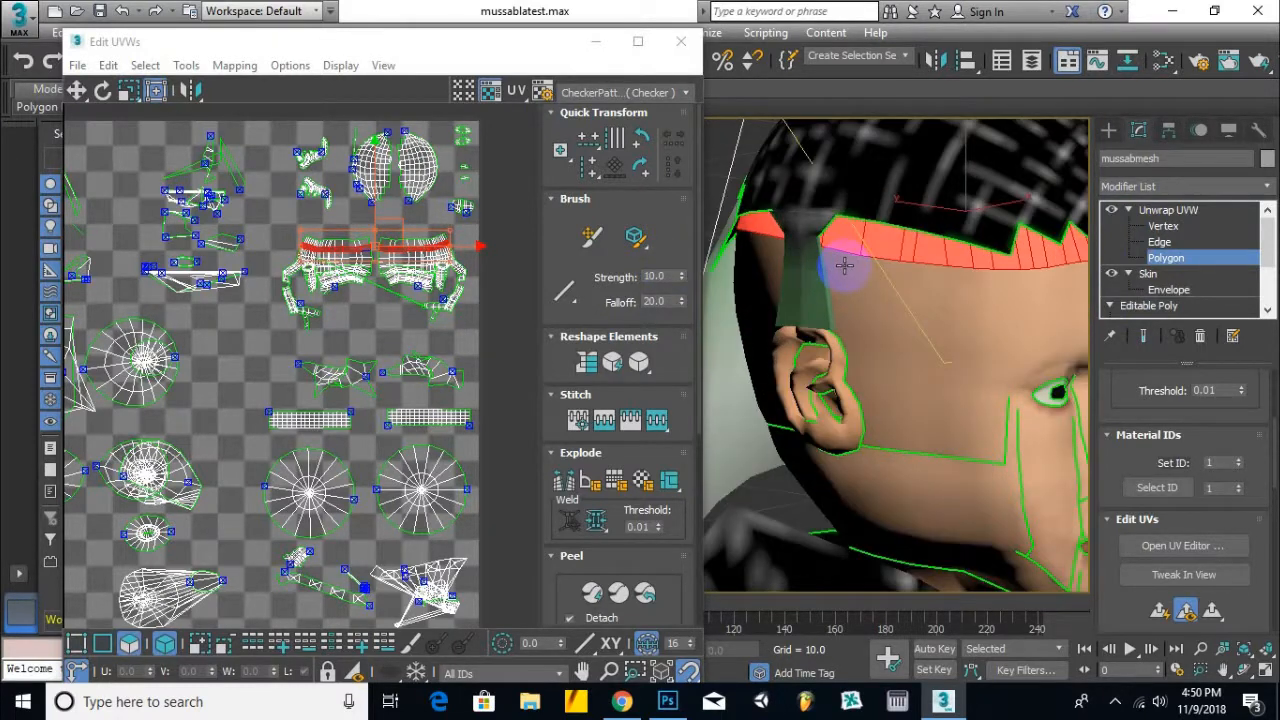
pyautogui.keyDown('shift'); pyautogui.click(844, 265); pyautogui.keyUp('shift')
pyautogui.keyDown('alt'); pyautogui.moveTo(846, 265); pyautogui.dragTo(873, 289, button='middle'); pyautogui.keyUp('alt')
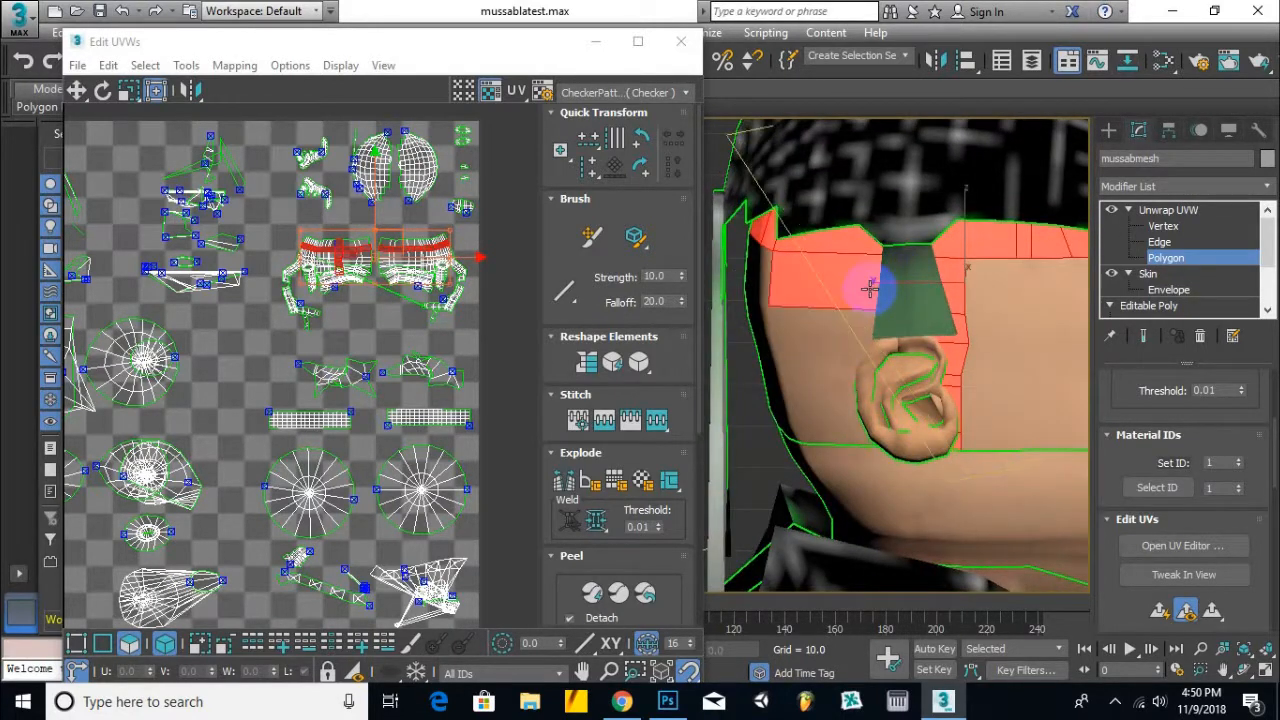
pyautogui.keyDown('alt'); pyautogui.moveTo(859, 337); pyautogui.dragTo(907, 356, button='middle'); pyautogui.keyUp('alt')
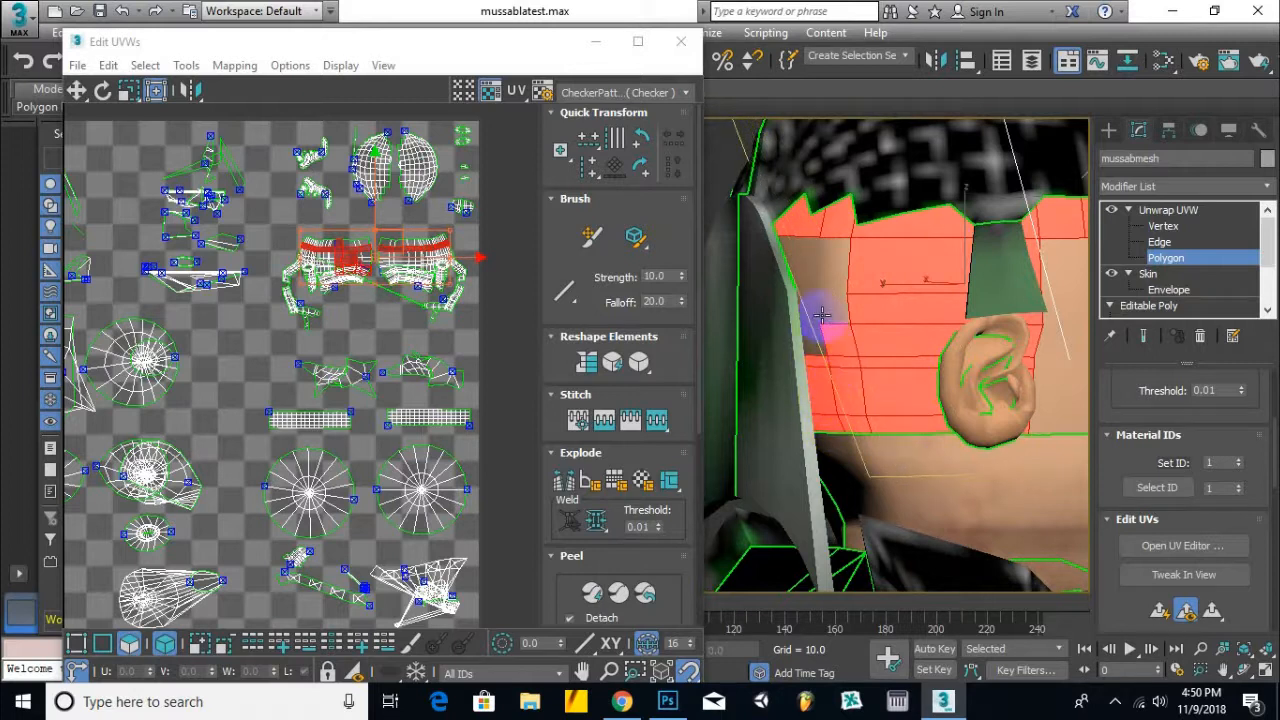
pyautogui.keyDown('alt'); pyautogui.moveTo(831, 263); pyautogui.dragTo(862, 305, button='middle'); pyautogui.keyUp('alt')
pyautogui.scroll(4, 862, 305)
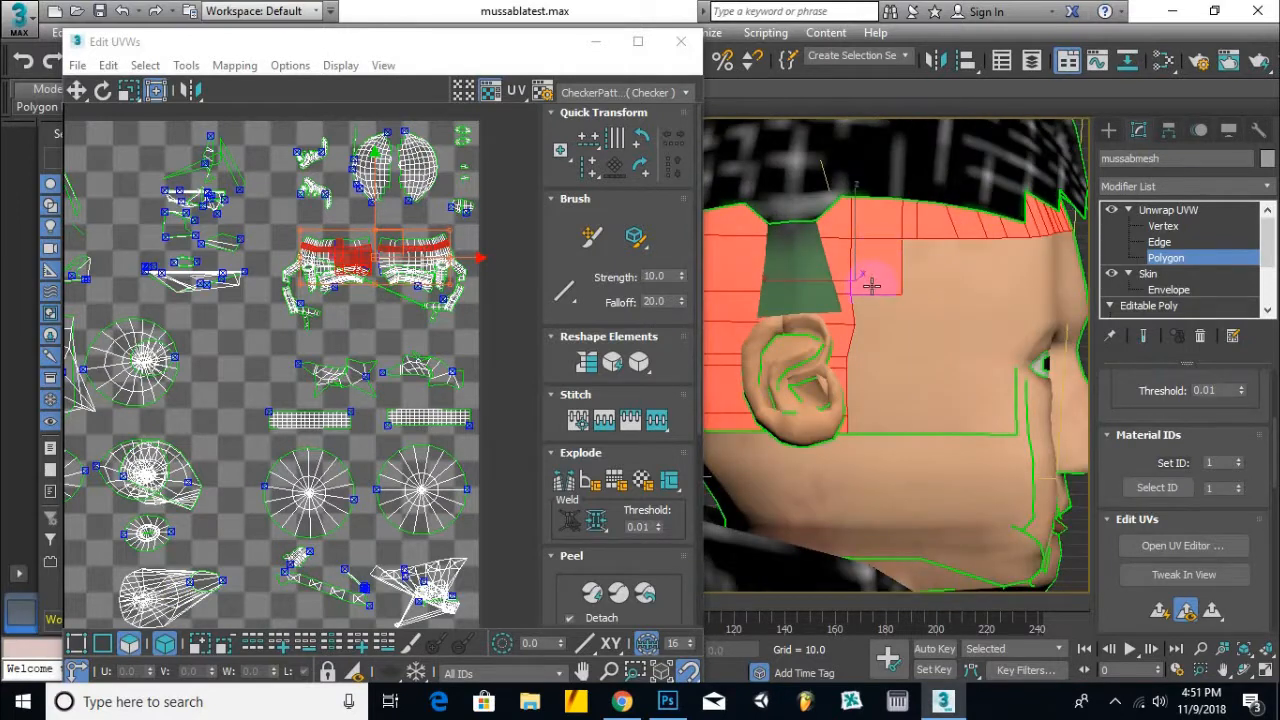
pyautogui.hotkey('ctrl', 'z')
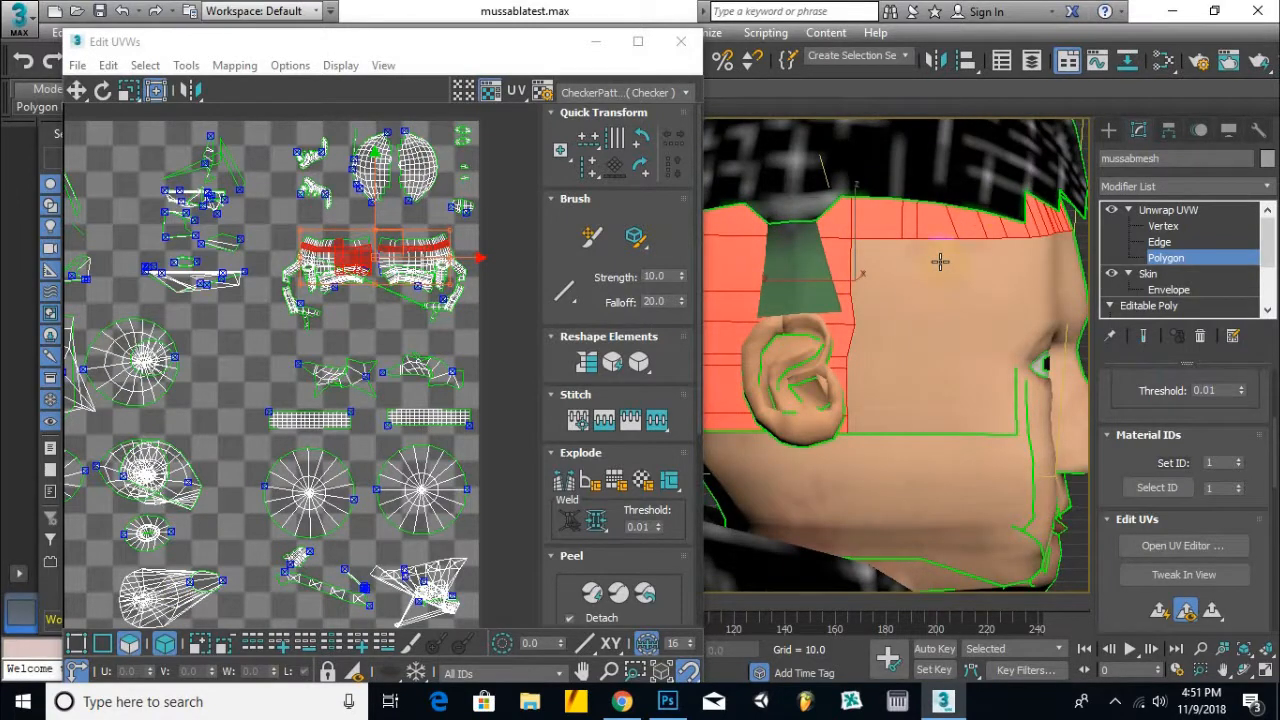
# Extend the polygon selection to the matching area around and behind the opposite ear and across the back of the head.
pyautogui.scroll(-4, 938, 263)
pyautogui.keyDown('alt'); pyautogui.moveTo(894, 286); pyautogui.dragTo(722, 306, button='middle'); pyautogui.keyUp('alt')
pyautogui.scroll(2, 936, 270)
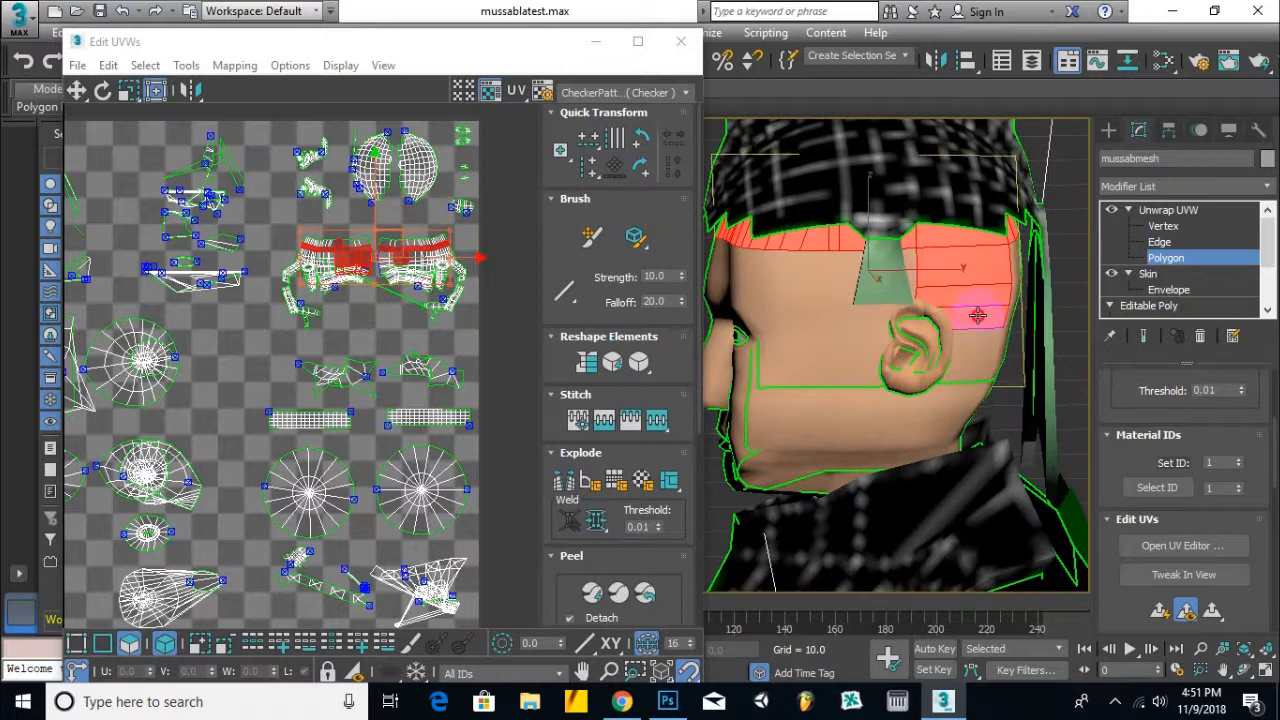
pyautogui.keyDown('ctrl'); pyautogui.click(965, 378); pyautogui.keyUp('ctrl')
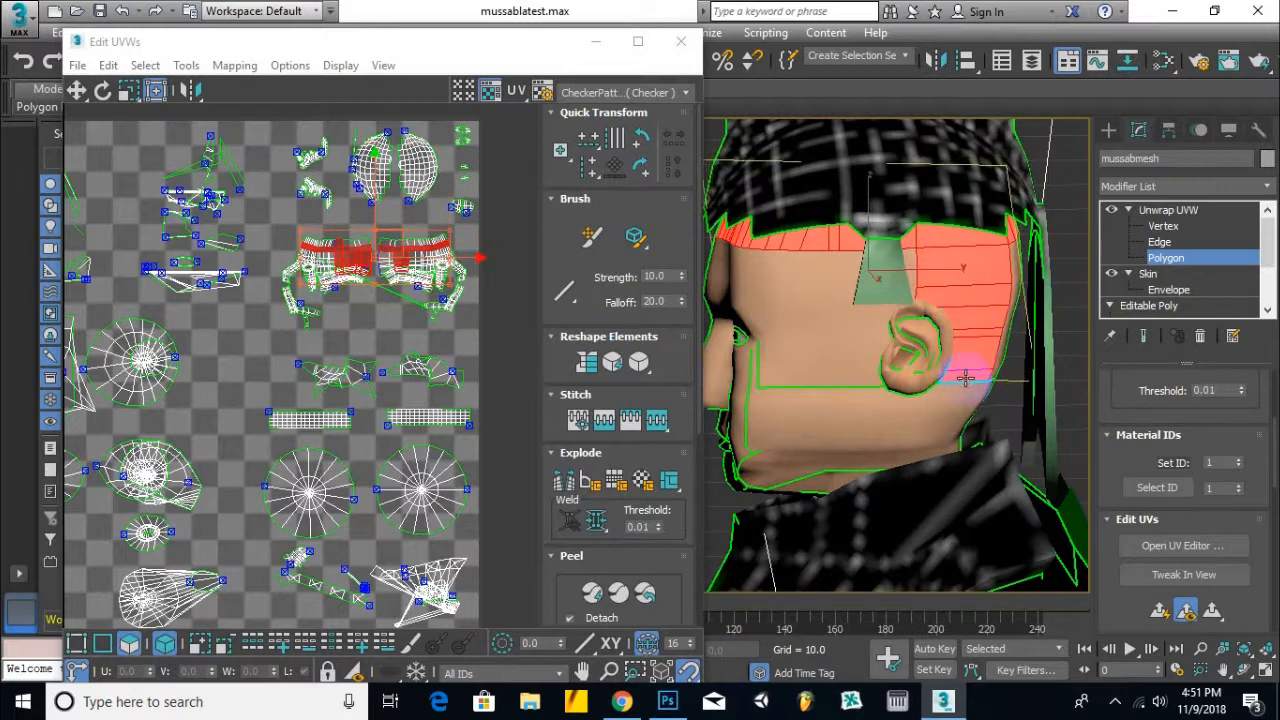
pyautogui.moveTo(969, 382)
pyautogui.keyDown('alt'); pyautogui.mouseDown(button='middle')
pyautogui.moveTo(934, 356)
pyautogui.moveTo(985, 365)
pyautogui.mouseUp(button='middle'); pyautogui.keyUp('alt')
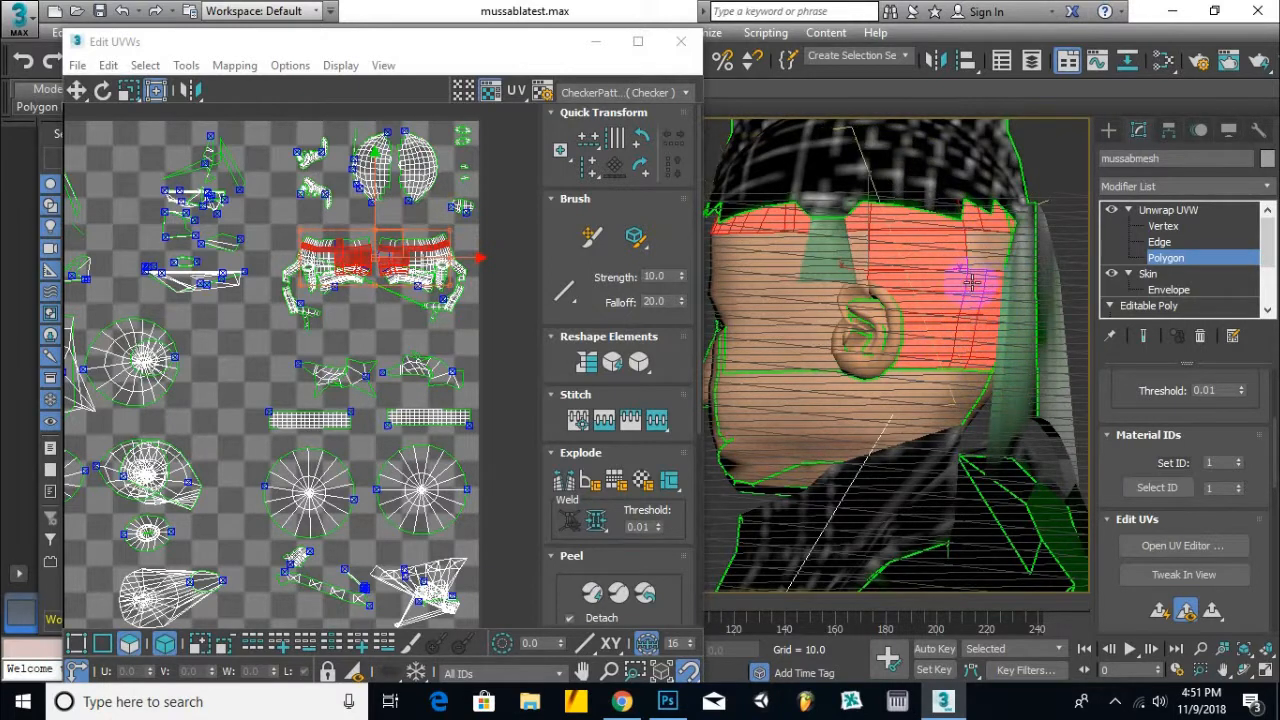
pyautogui.keyDown('alt'); pyautogui.moveTo(957, 296); pyautogui.dragTo(897, 264, button='middle'); pyautogui.keyUp('alt')
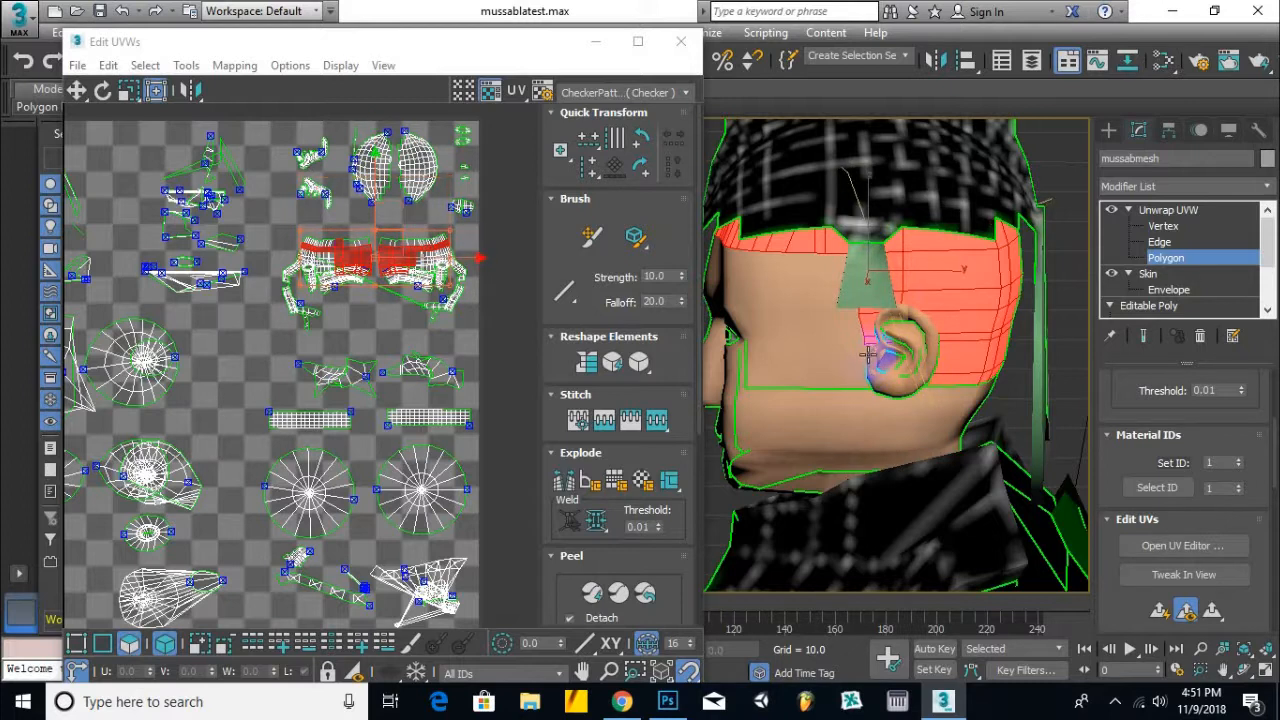
pyautogui.keyDown('alt'); pyautogui.moveTo(948, 378); pyautogui.dragTo(897, 380, button='middle'); pyautogui.keyUp('alt')
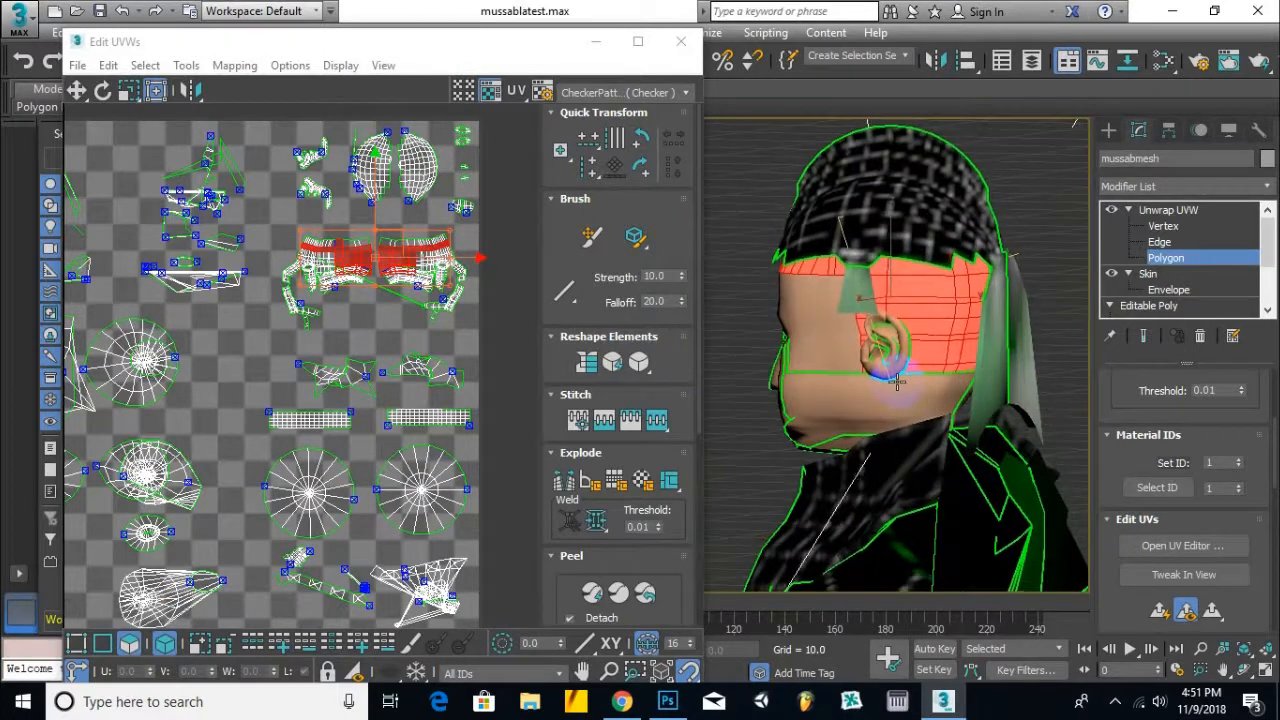
pyautogui.scroll(5, 915, 382)
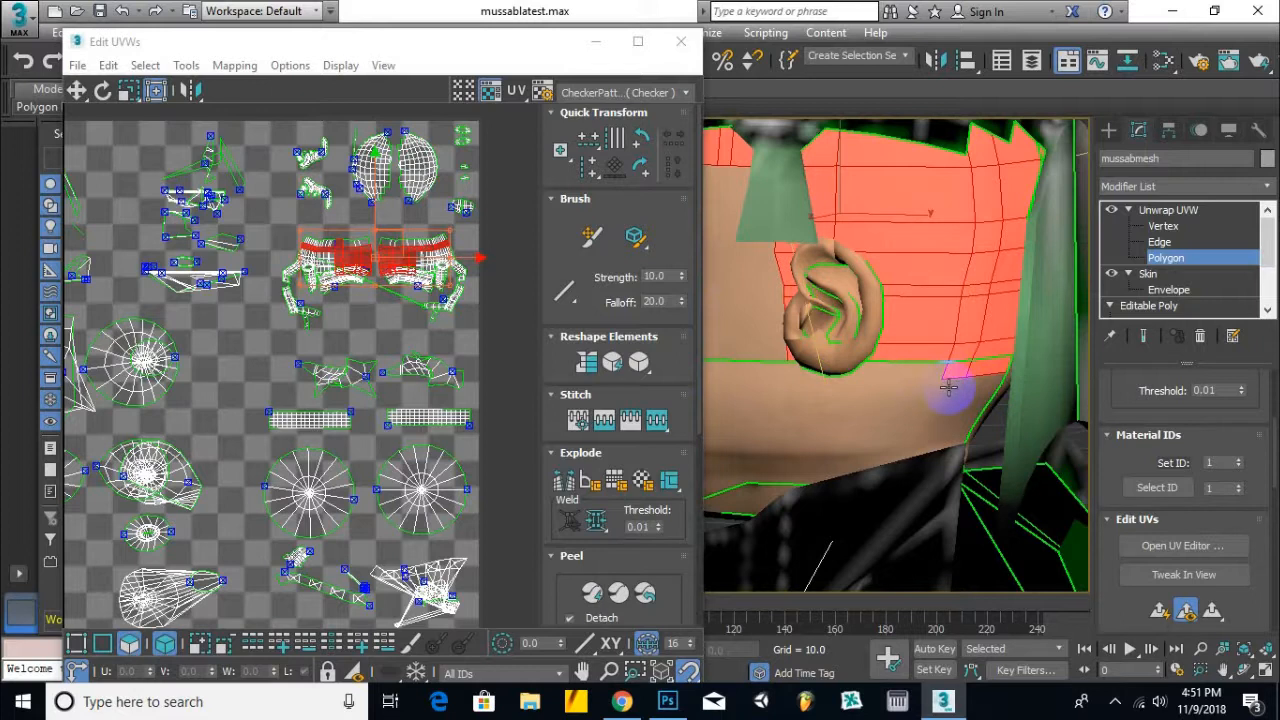
pyautogui.keyDown('alt'); pyautogui.moveTo(965, 393); pyautogui.dragTo(1137, 356, button='middle'); pyautogui.keyUp('alt')
# Move the selected hairline and back-of-head polygons out of the face shells to above the UV tile.
pyautogui.scroll(-5, 938, 330)
pyautogui.keyDown('alt'); pyautogui.moveTo(938, 330); pyautogui.dragTo(1038, 372, button='middle'); pyautogui.keyUp('alt')
pyautogui.scroll(-1, 334, 278)
pyautogui.moveTo(334, 295); pyautogui.dragTo(372, 385, button='middle')
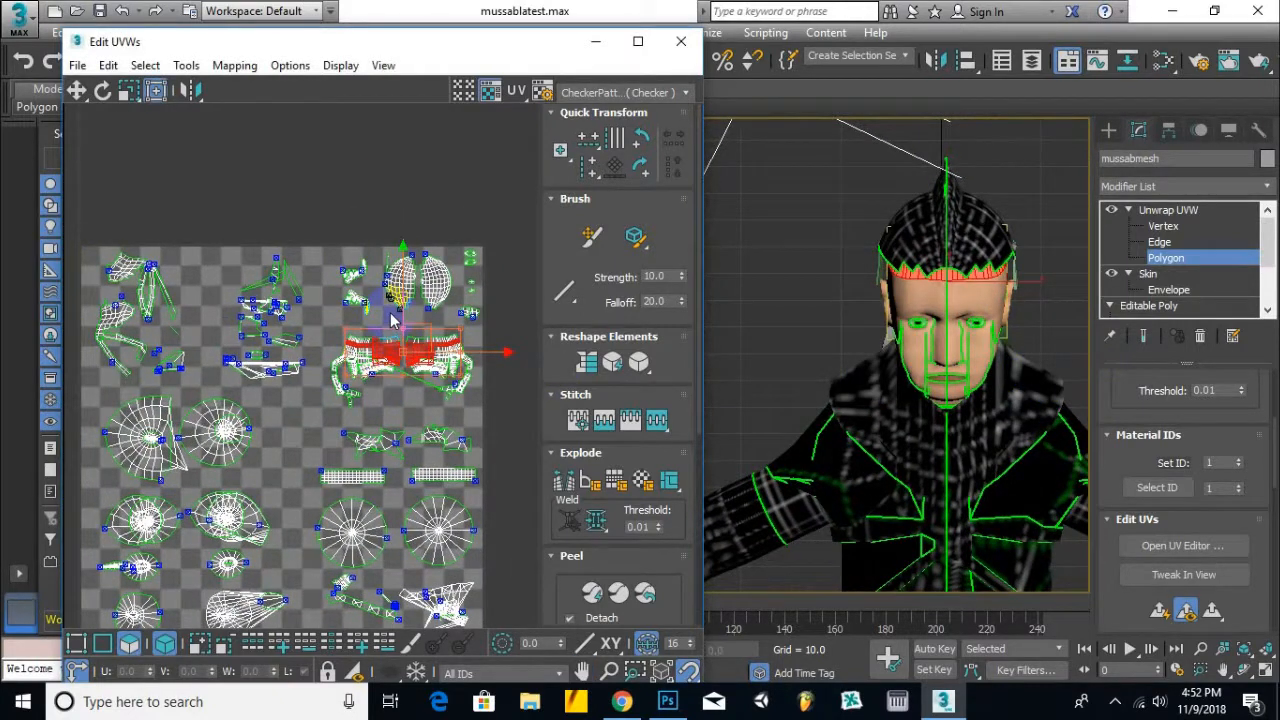
pyautogui.scroll(1, 376, 330)
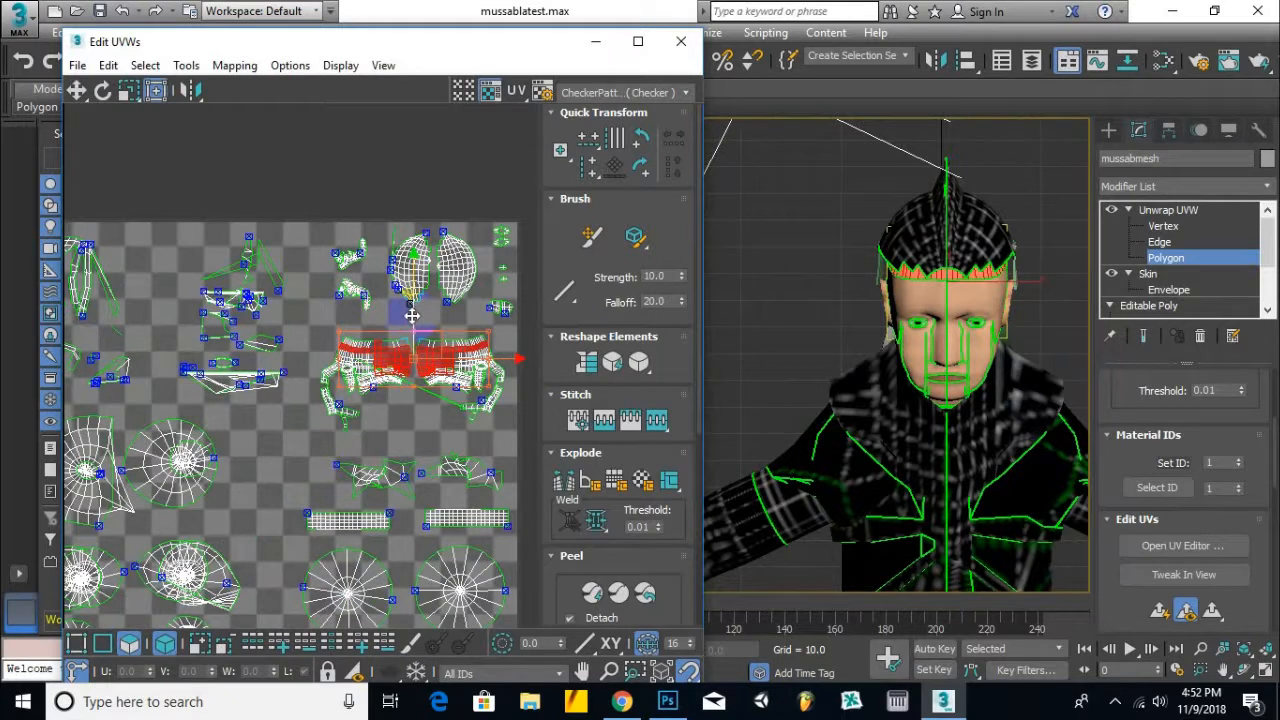
pyautogui.moveTo(412, 314); pyautogui.dragTo(410, 145)
# Select the remaining face shells in the UV layout to check their area on the head, and clear the selection.
pyautogui.moveTo(470, 360); pyautogui.dragTo(432, 312, button='middle')
pyautogui.click(314, 385)
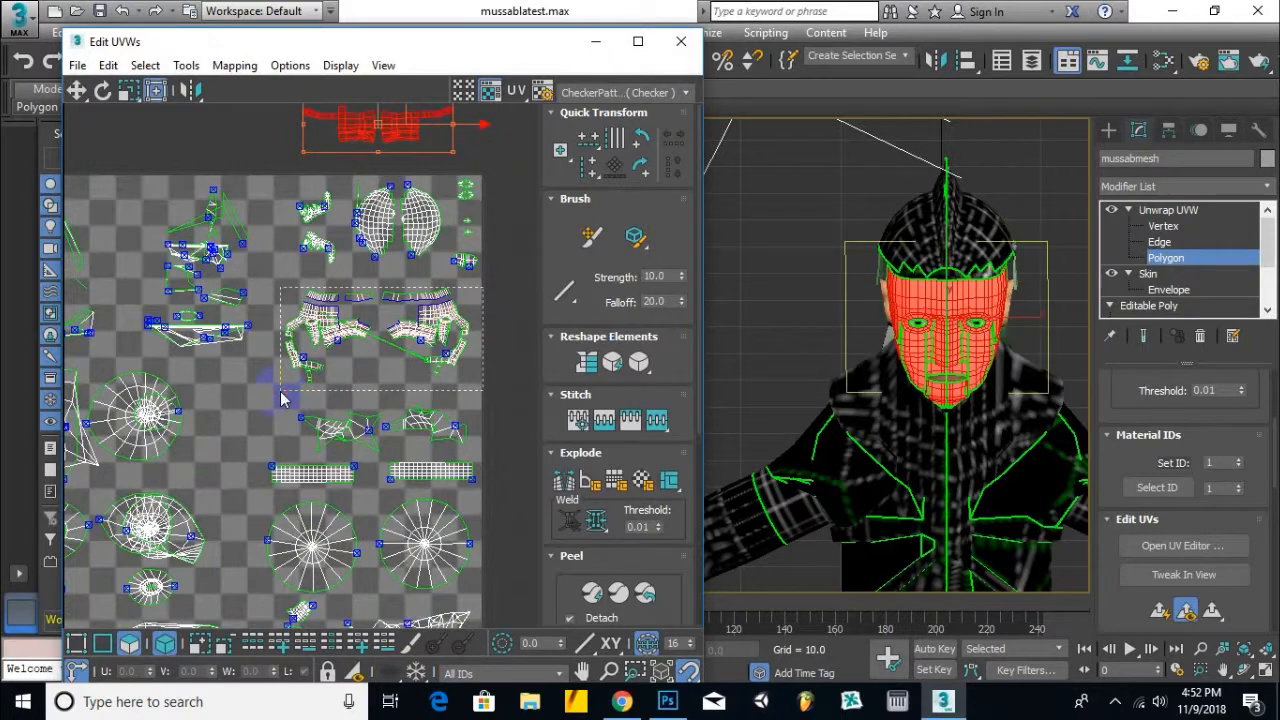
pyautogui.moveTo(380, 318)
pyautogui.mouseDown()
pyautogui.moveTo(386, 336)
pyautogui.moveTo(388, 318)
pyautogui.mouseUp()
pyautogui.scroll(-3, 410, 356)
pyautogui.moveTo(416, 355); pyautogui.dragTo(318, 336, button='middle')
pyautogui.moveTo(496, 123)
pyautogui.mouseDown()
pyautogui.moveTo(397, 160)
pyautogui.moveTo(480, 134)
pyautogui.mouseUp()
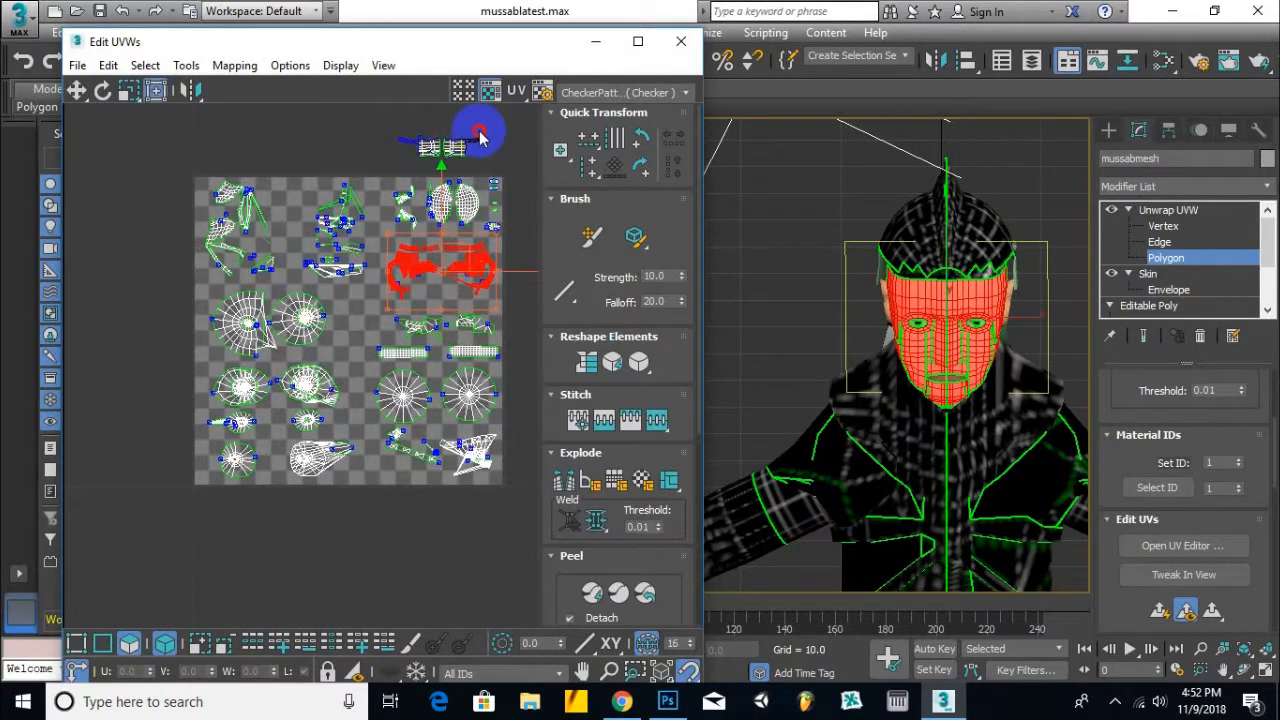
pyautogui.click(480, 134)
pyautogui.scroll(2, 282, 171)
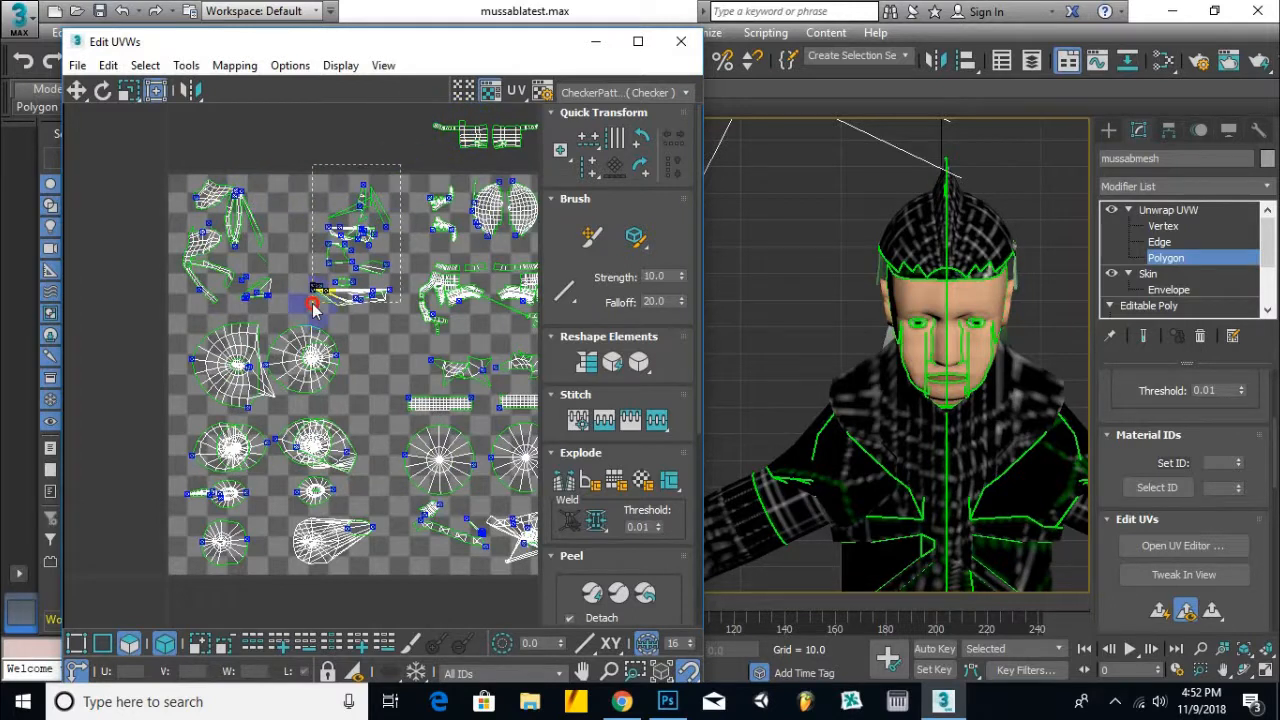
# Shift the upper cluster of small shells to the right and move two hairline shells from above the UV tile into the gap.
pyautogui.moveTo(302, 316); pyautogui.dragTo(302, 313)
pyautogui.moveTo(373, 244); pyautogui.dragTo(395, 244)
pyautogui.click(476, 130)
pyautogui.moveTo(417, 110); pyautogui.dragTo(334, 180)
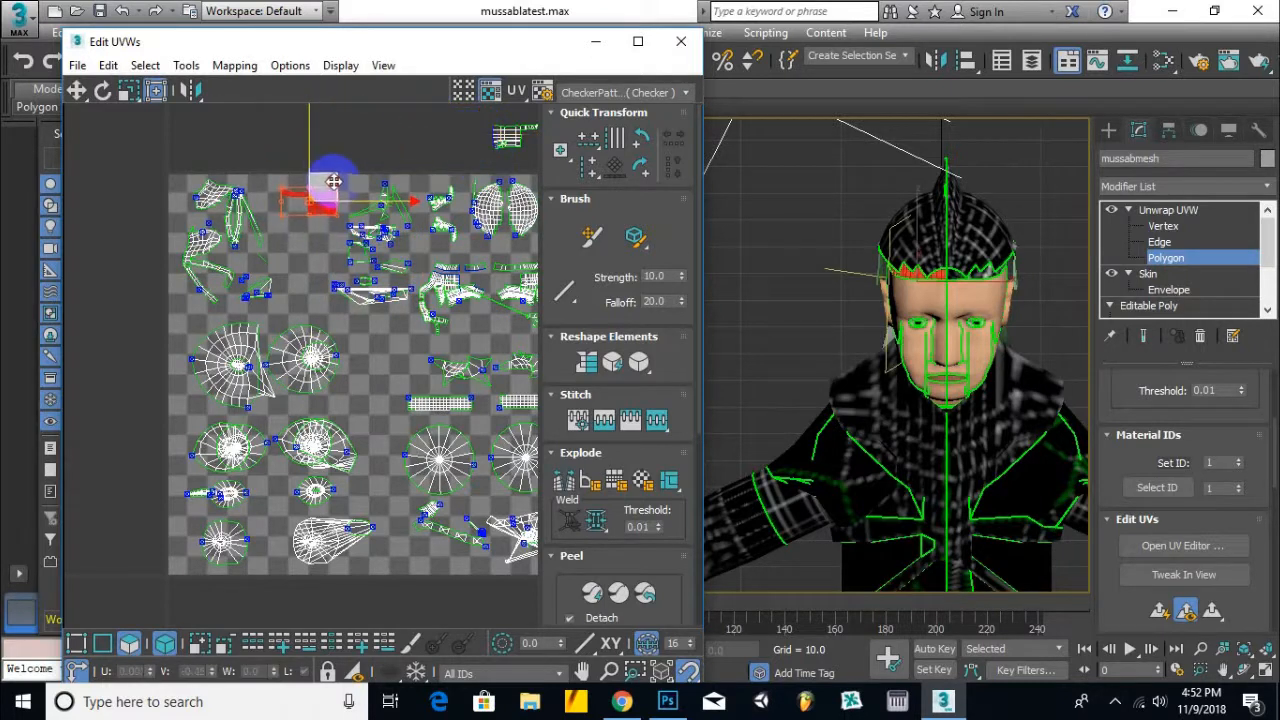
pyautogui.click(506, 136)
pyautogui.moveTo(518, 119); pyautogui.dragTo(315, 232)
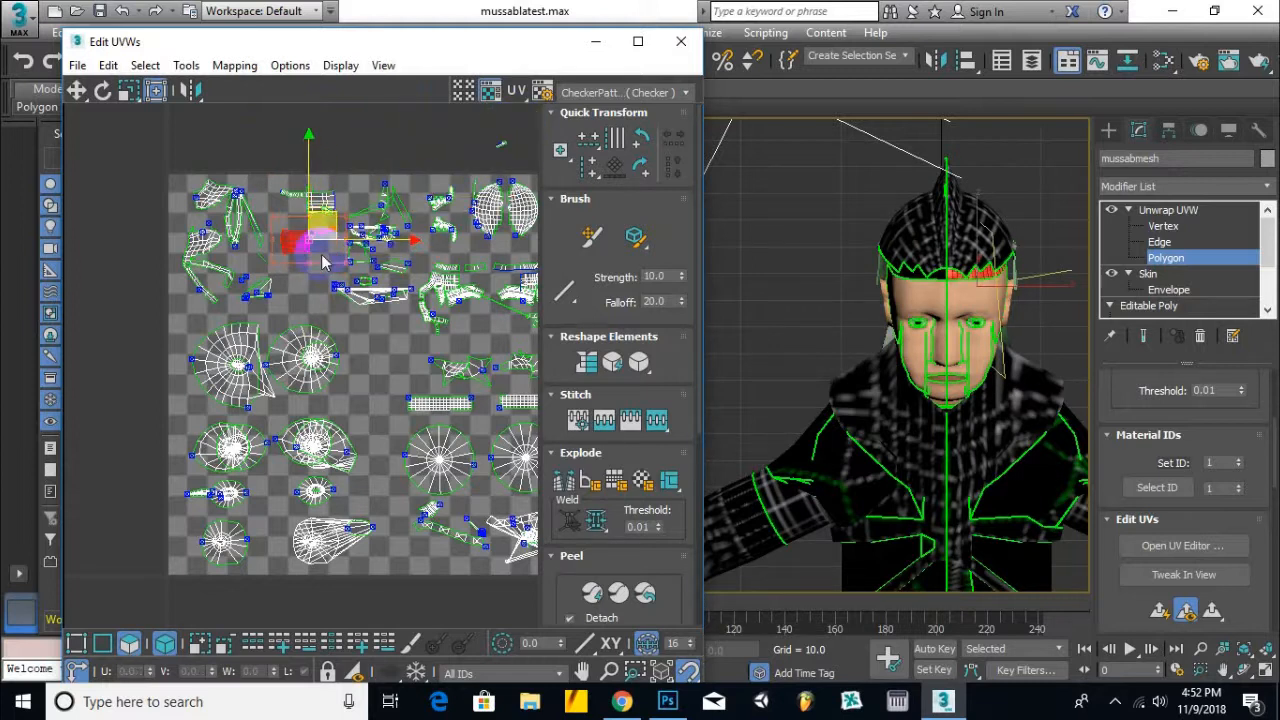
# Move the last small shell above the UV tile in beside the two hairline shells and clear the selection.
pyautogui.click(383, 180)
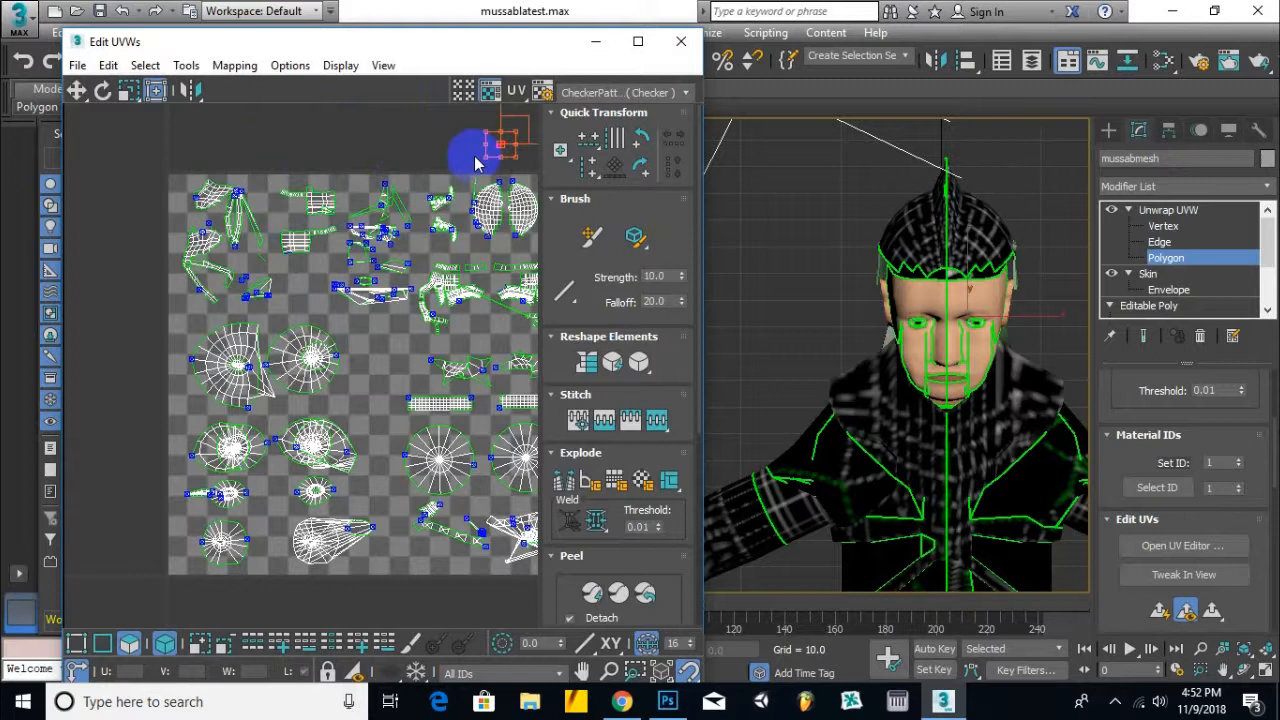
pyautogui.click(352, 207)
pyautogui.moveTo(352, 207); pyautogui.dragTo(324, 236)
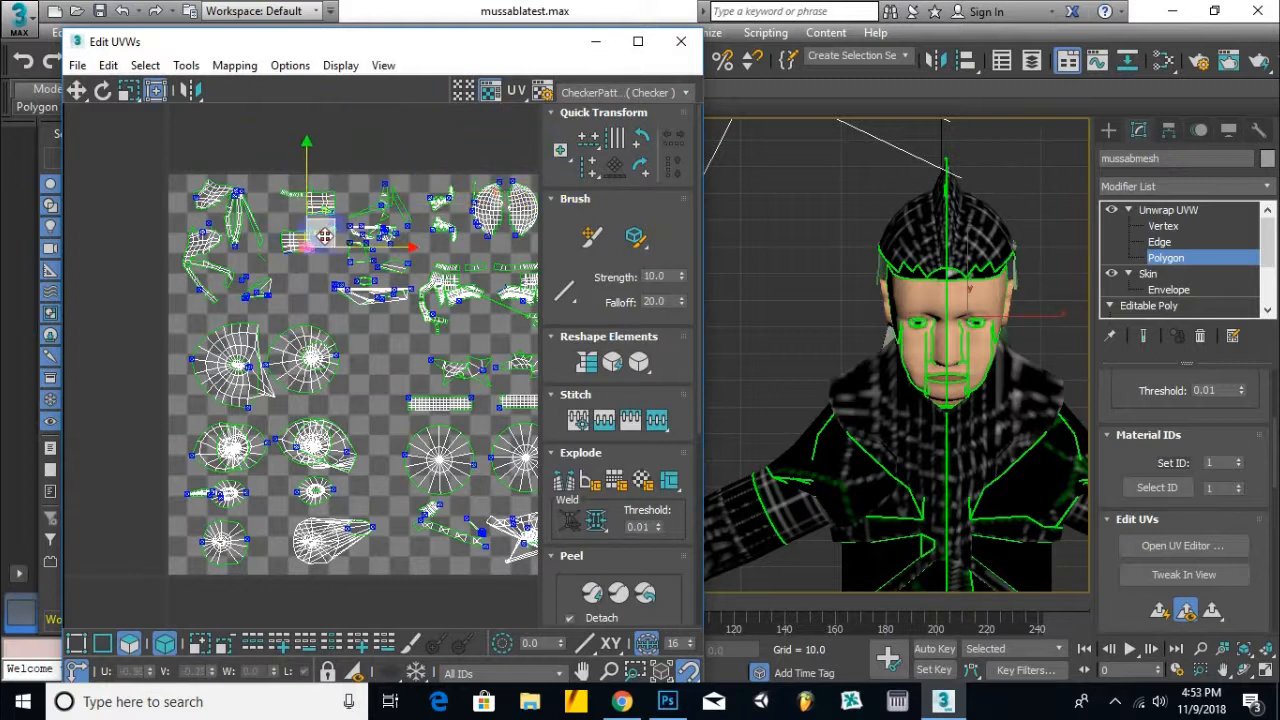
pyautogui.scroll(-3, 331, 242)
pyautogui.click(403, 202)
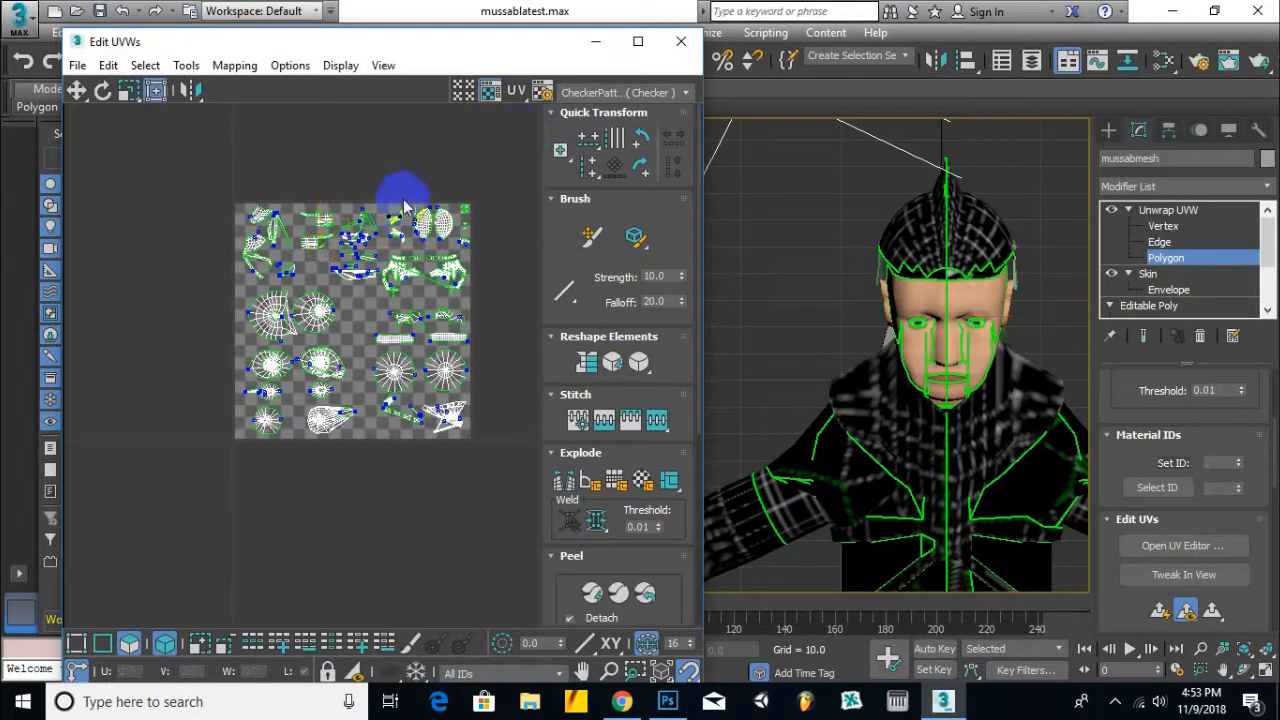
# Set the UVW template render output to diffusemapmussab.jpg, overwriting the existing file with JPEG quality 100, and close the UV editor.
pyautogui.click(186, 65)
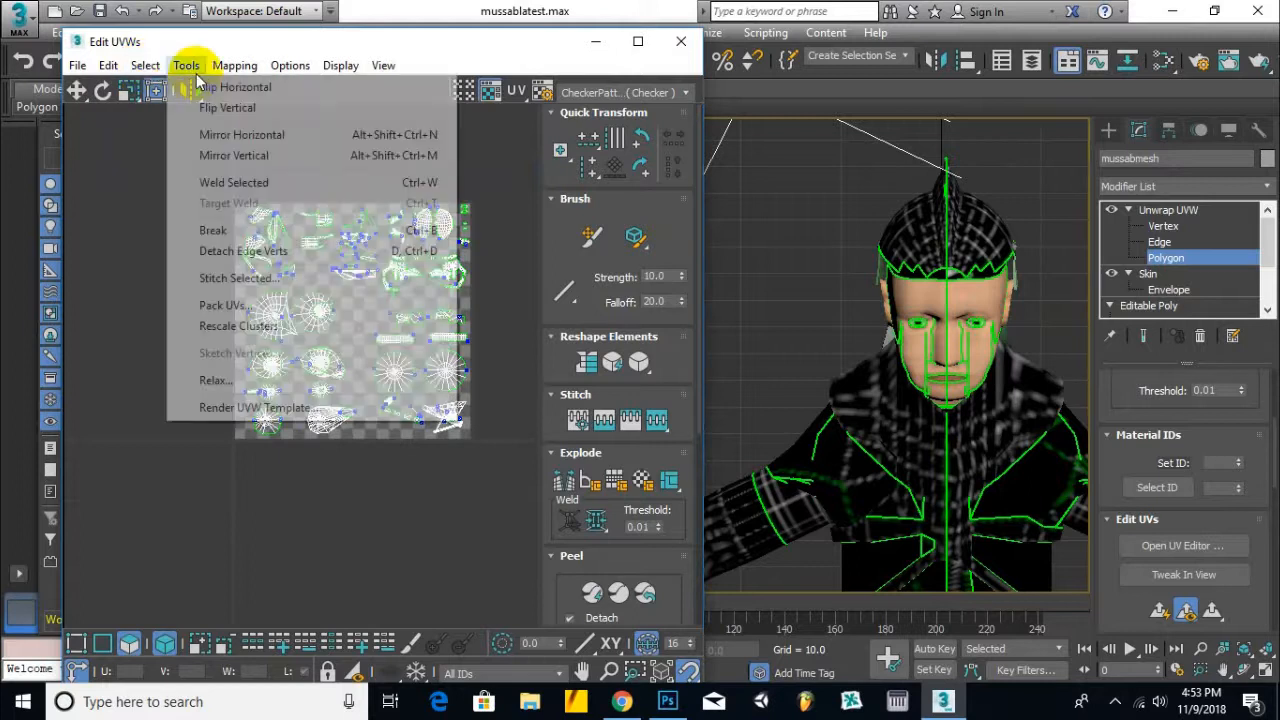
pyautogui.click(233, 407)
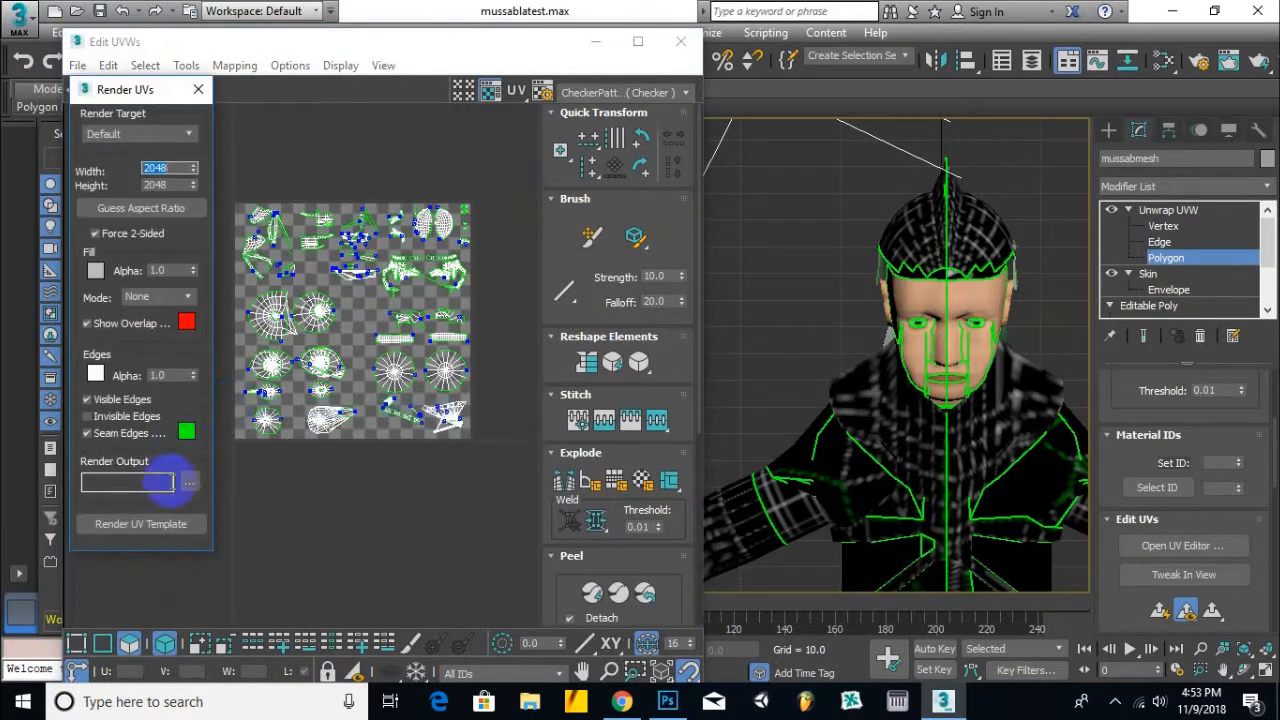
pyautogui.click(187, 486)
pyautogui.click(525, 310)
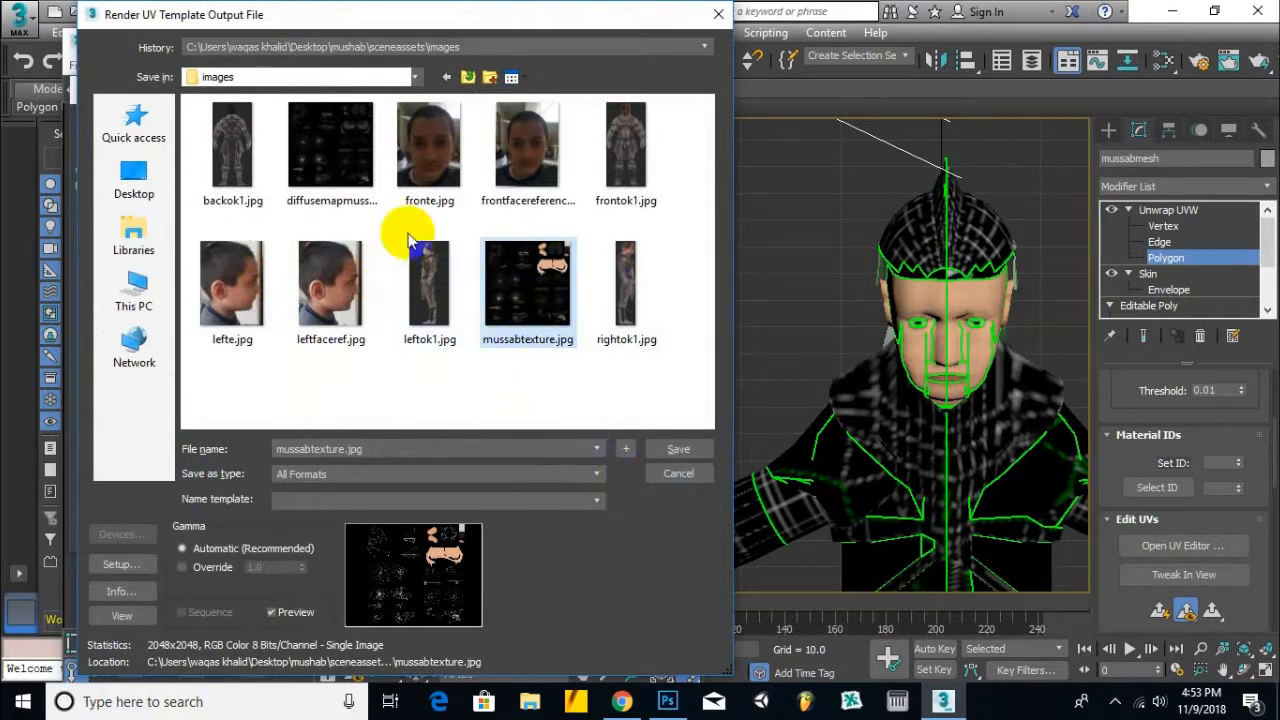
pyautogui.click(372, 195)
pyautogui.click(668, 450)
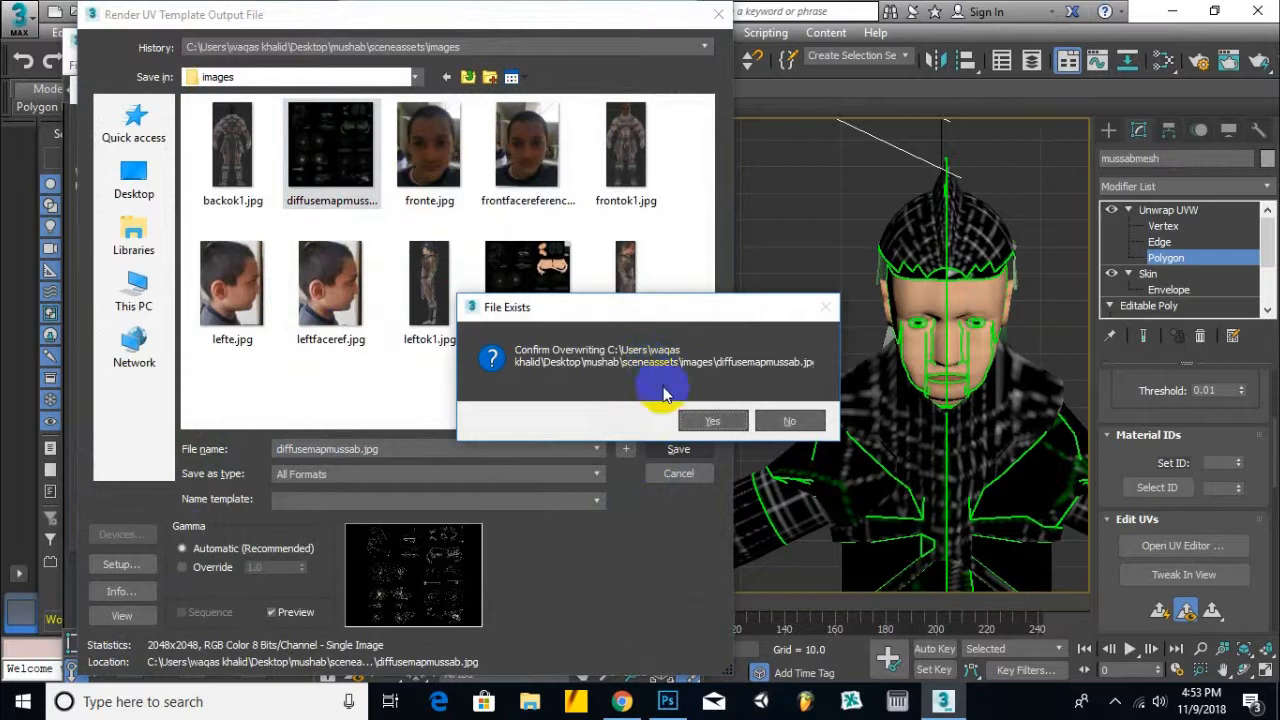
pyautogui.click(716, 423)
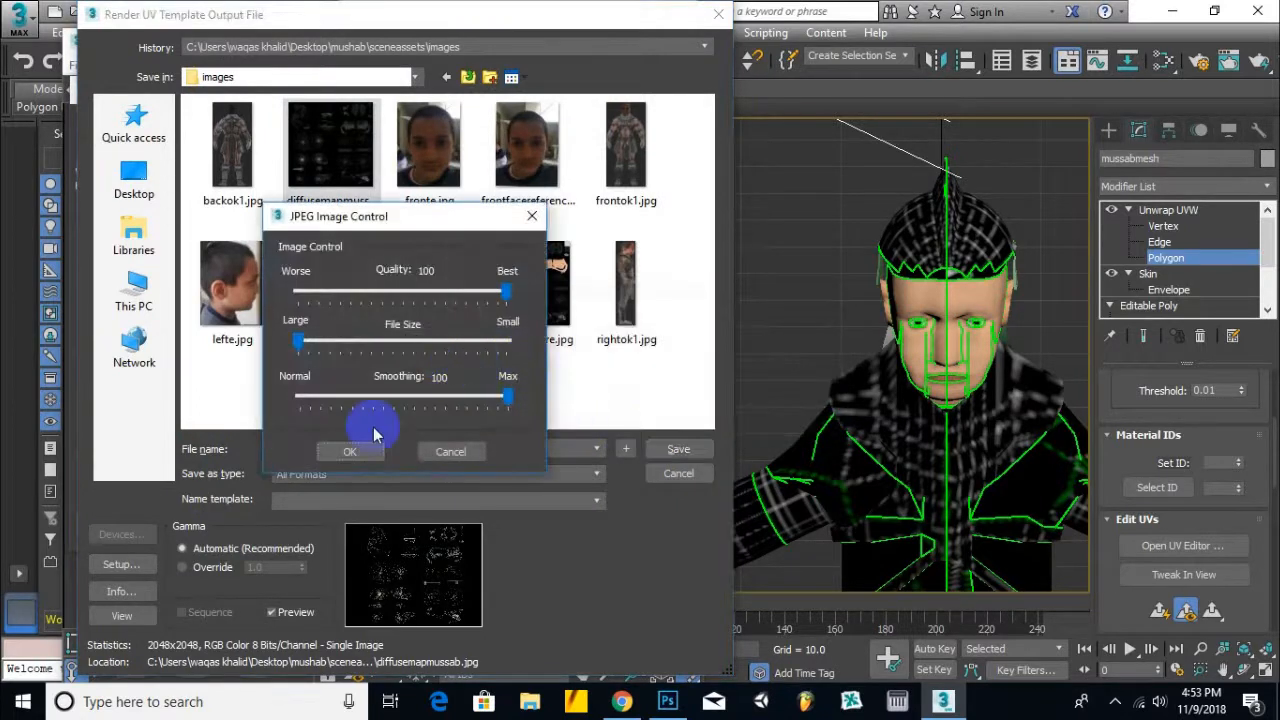
pyautogui.click(351, 449)
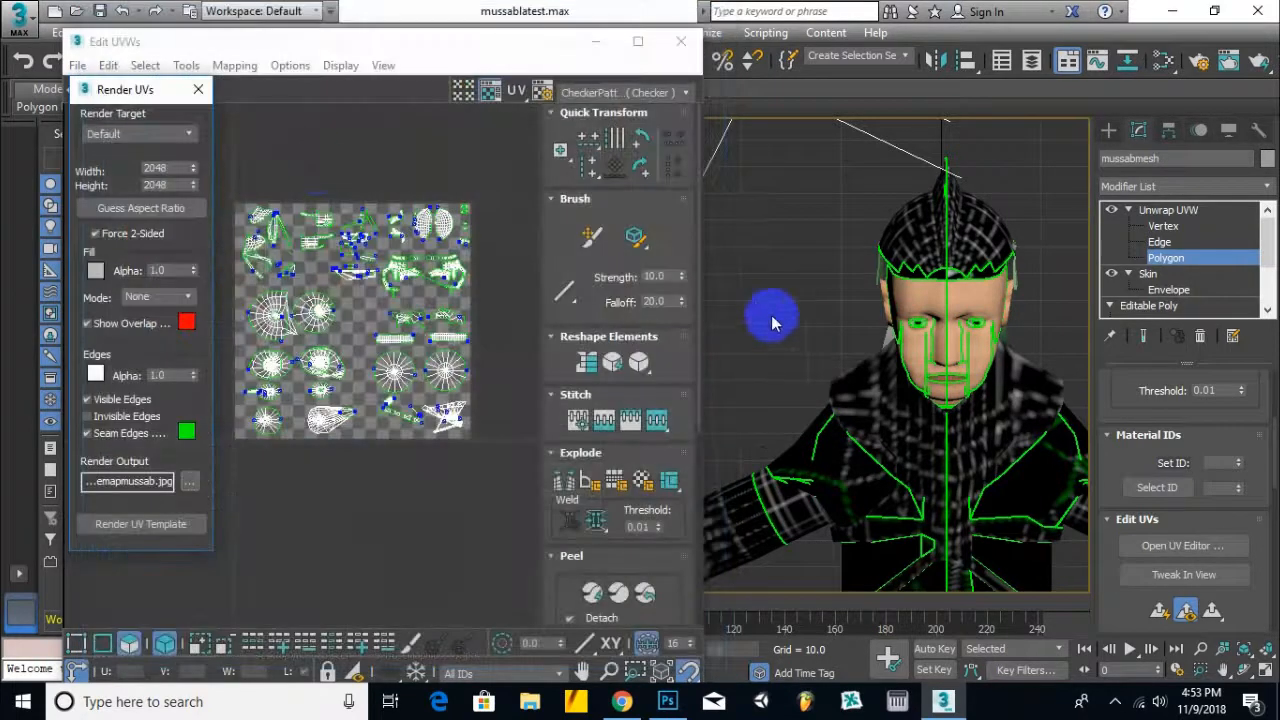
pyautogui.click(198, 89)
pyautogui.click(681, 41)
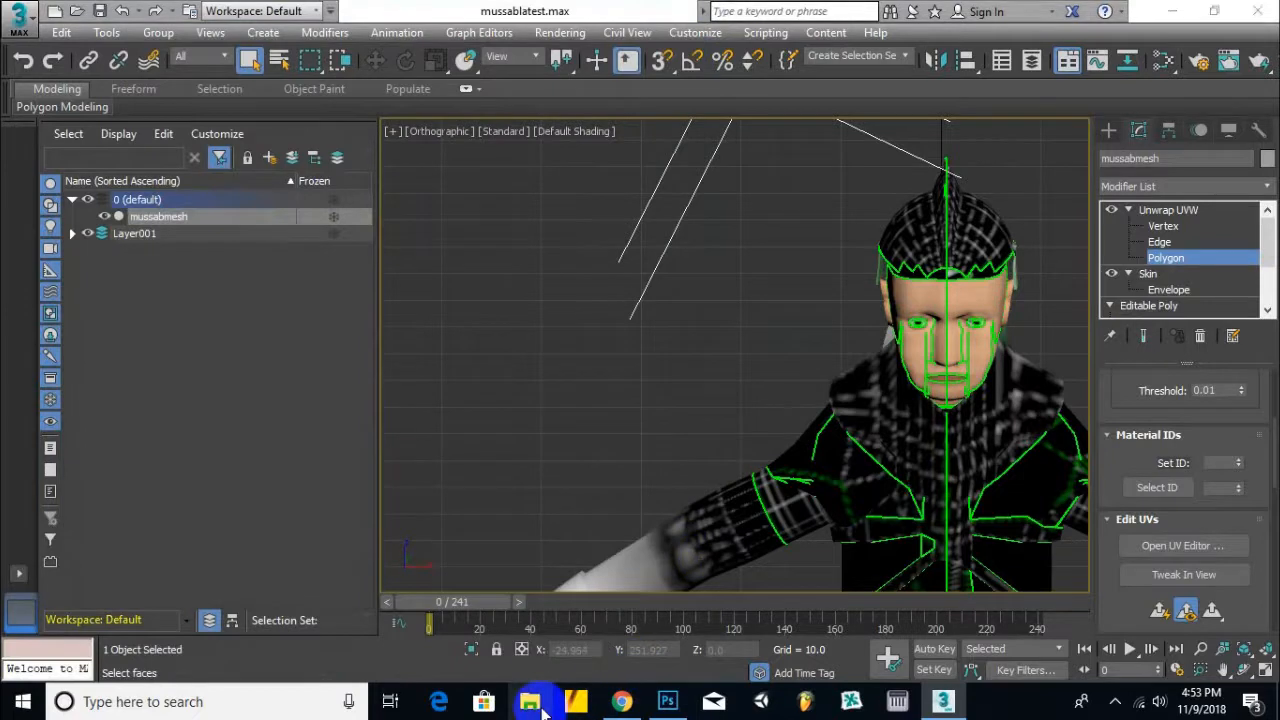
# Examine the texture and UV seams around the character's head and helmet from several angles.
pyautogui.keyDown('alt'); pyautogui.moveTo(881, 350); pyautogui.dragTo(729, 289, button='middle'); pyautogui.keyUp('alt')
pyautogui.scroll(3, 914, 180)
pyautogui.keyDown('alt'); pyautogui.moveTo(914, 180); pyautogui.dragTo(757, 243, button='middle'); pyautogui.keyUp('alt')
pyautogui.scroll(-3, 839, 213)
pyautogui.scroll(2, 921, 340)
pyautogui.scroll(-2, 654, 258)
pyautogui.scroll(3, 817, 129)
pyautogui.scroll(-2, 757, 243)
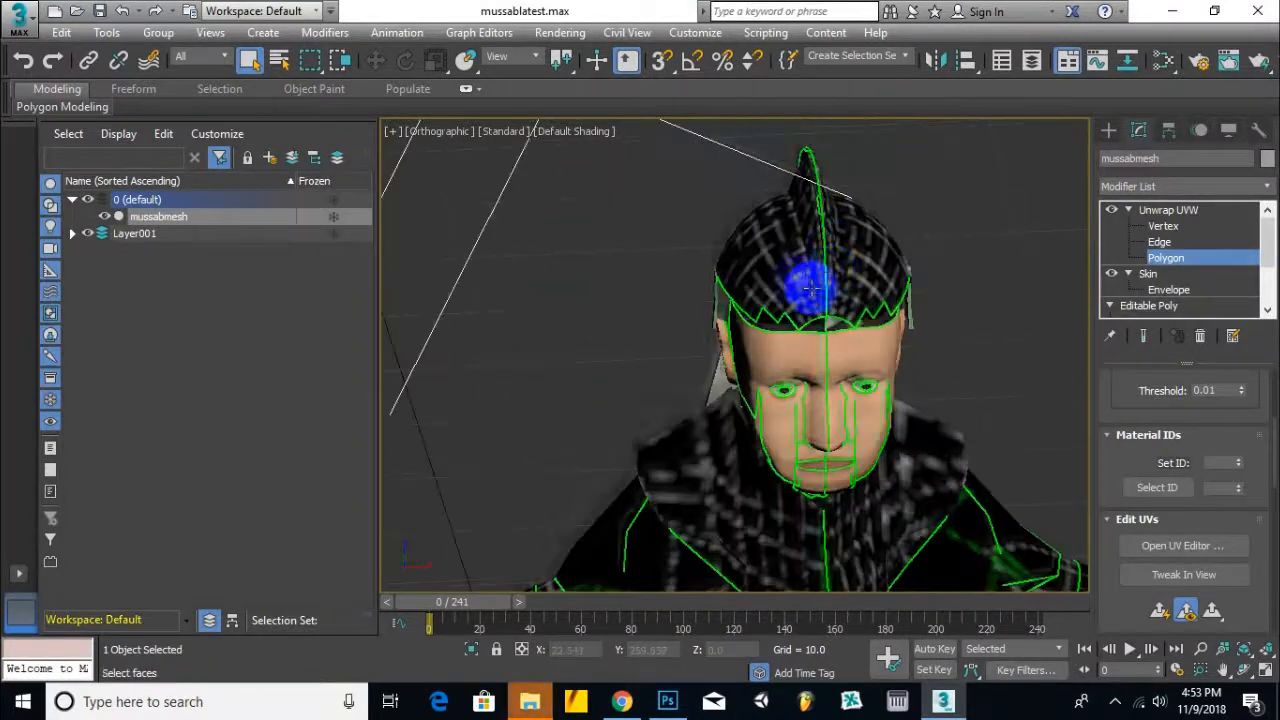
pyautogui.keyDown('alt'); pyautogui.moveTo(726, 194); pyautogui.dragTo(826, 409, button='middle'); pyautogui.keyUp('alt')
# Look at mussabtexture.jpg in Photoshop and return to 3ds Max to examine the whole textured character.
pyautogui.click(667, 701)
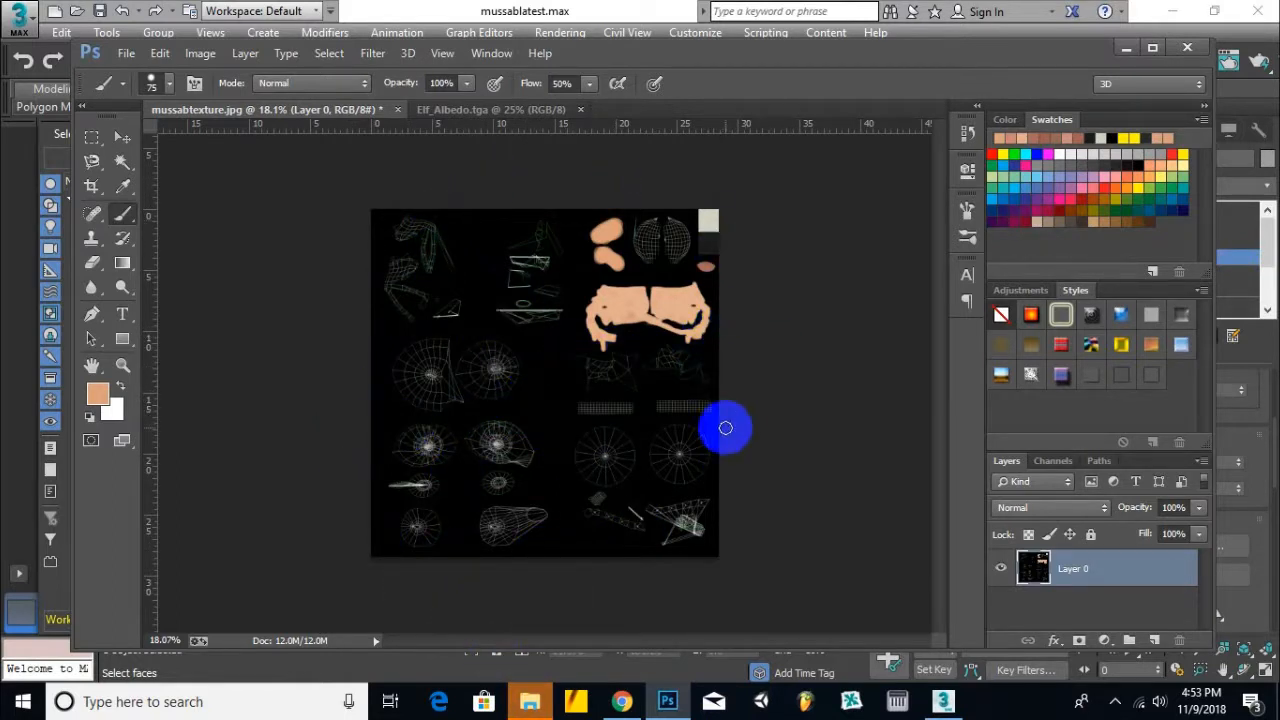
pyautogui.click(612, 8)
pyautogui.scroll(-4, 828, 408)
pyautogui.moveTo(800, 450); pyautogui.dragTo(775, 316, button='middle')
pyautogui.keyDown('alt'); pyautogui.moveTo(759, 413); pyautogui.dragTo(800, 404, button='middle'); pyautogui.keyUp('alt')
pyautogui.moveTo(728, 466); pyautogui.dragTo(606, 397, button='middle')
pyautogui.scroll(-2, 737, 409)
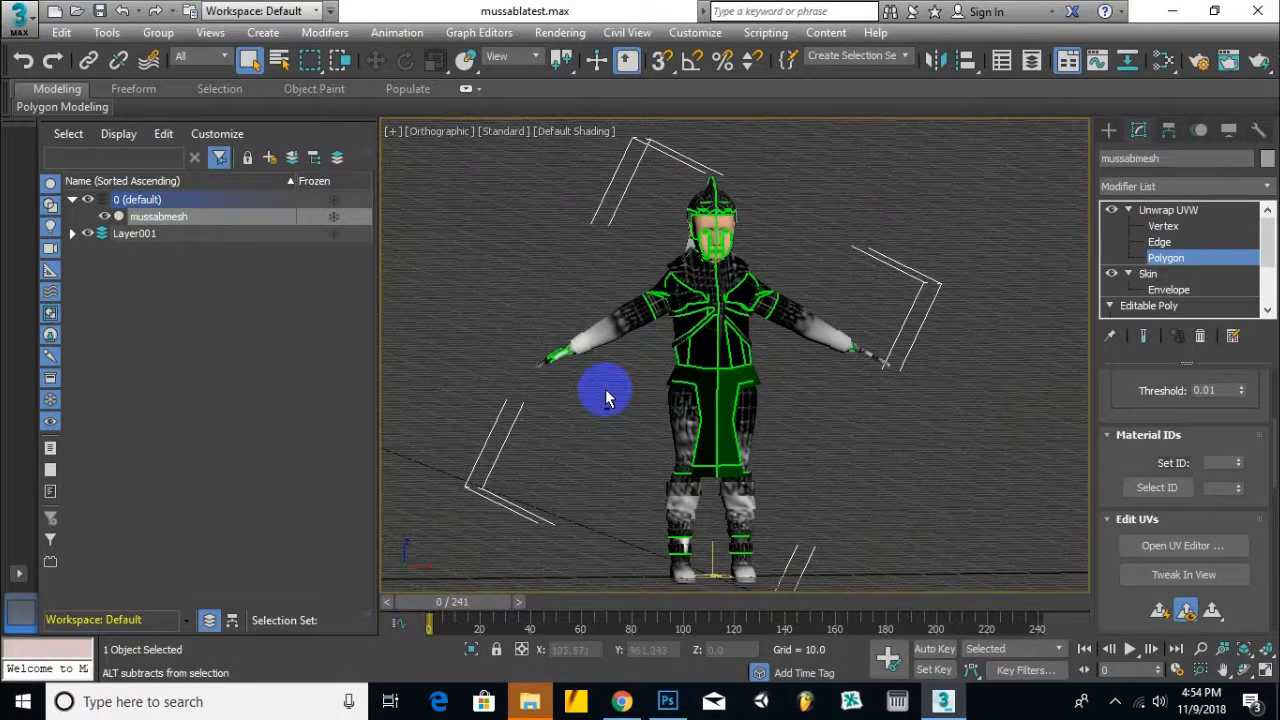